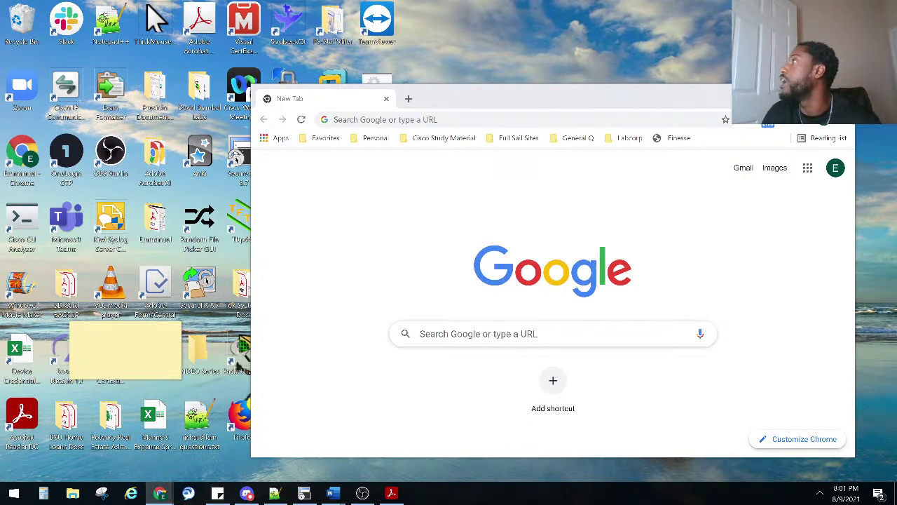
pyautogui.press('super+e')
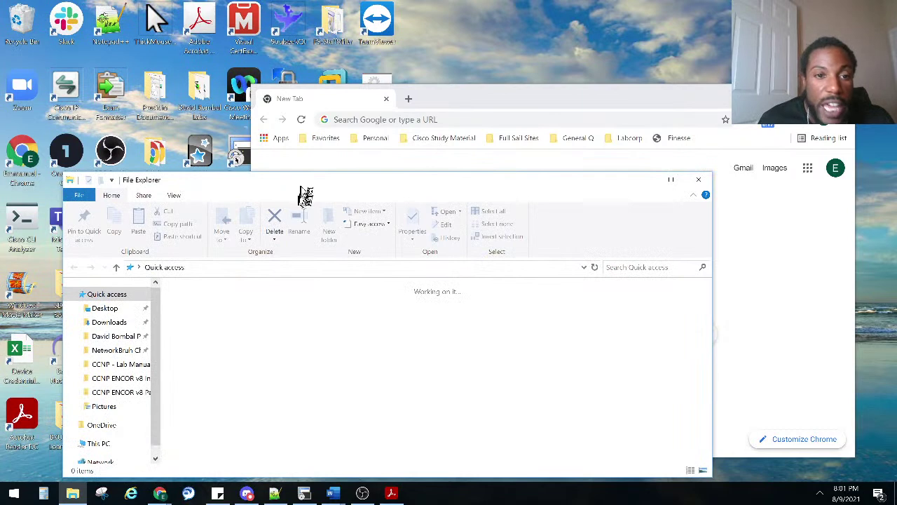
pyautogui.click(698, 180)
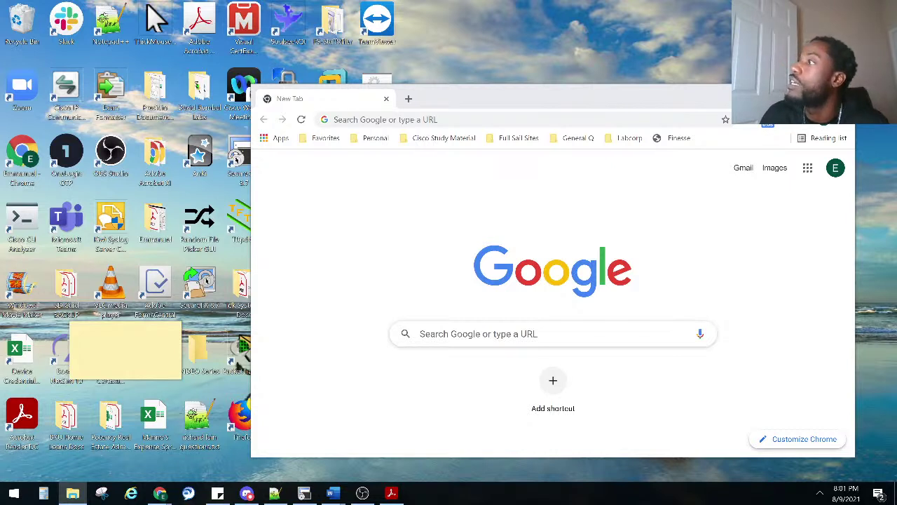
pyautogui.hotkey('alt', 'Tab')
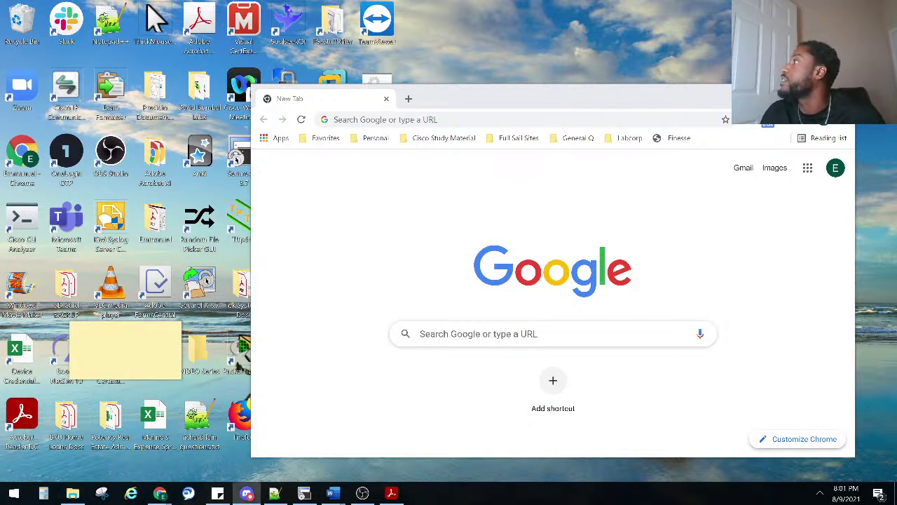
pyautogui.hotkey('alt', 'Tab')
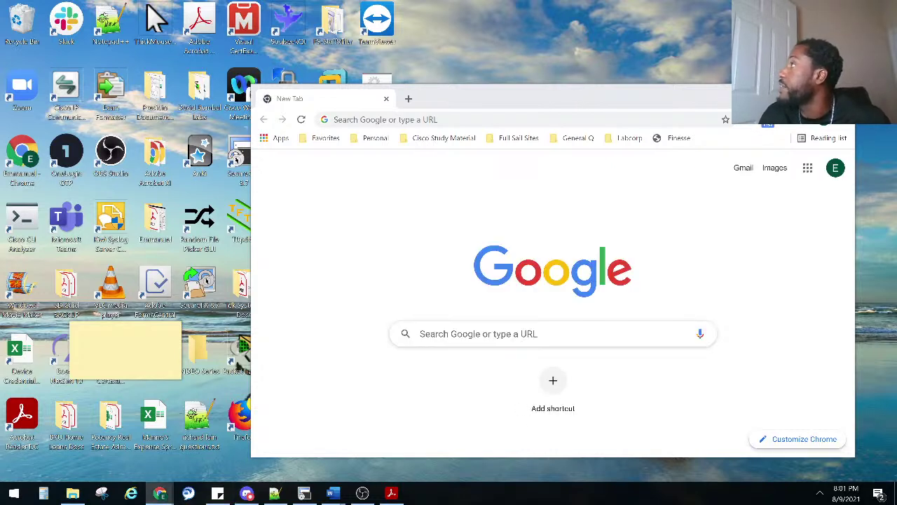
pyautogui.hotkey('alt', 'Tab')
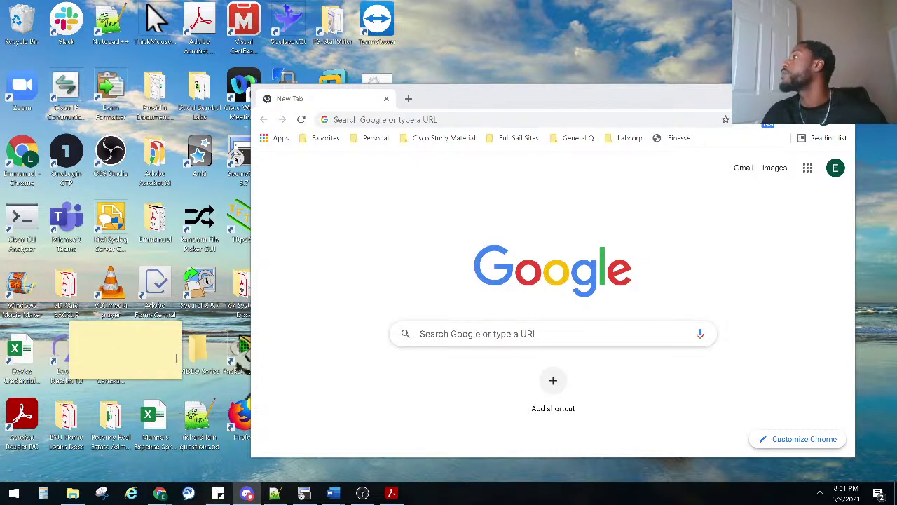
pyautogui.hotkey('alt', 'Tab')
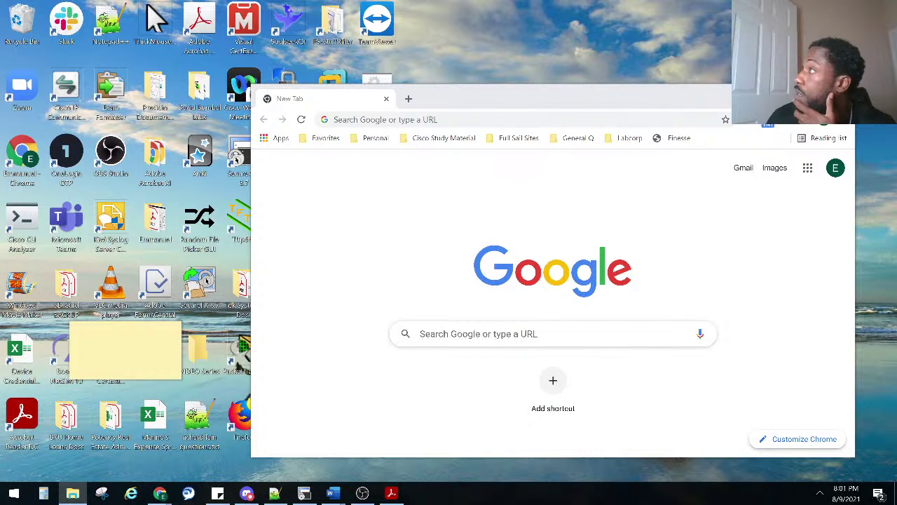
pyautogui.hotkey('alt', 'Tab')
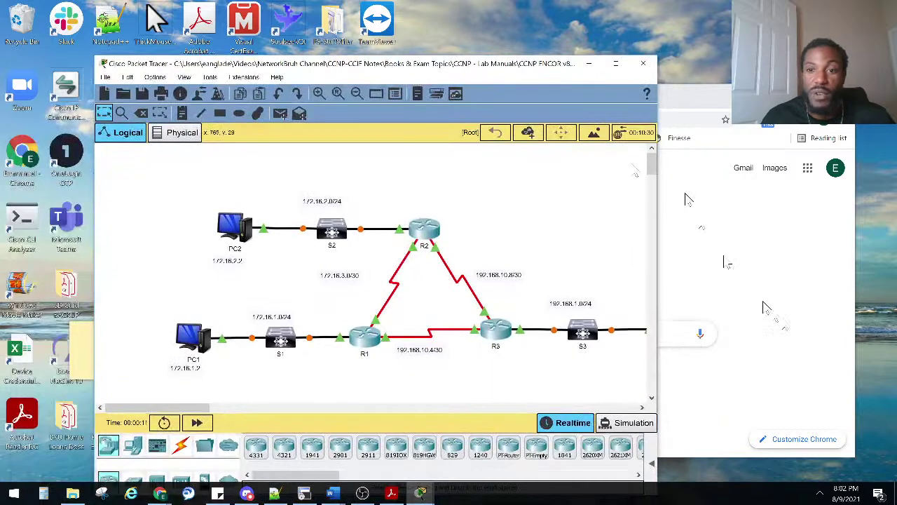
# Minimize the browser window and close all open Word documents, leaving the Packet Tracer topology in view.
pyautogui.click(729, 256)
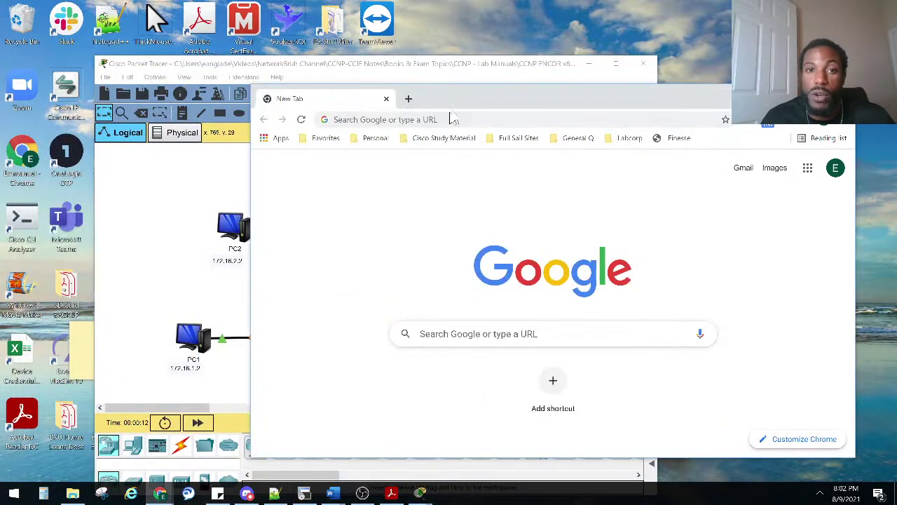
pyautogui.click(774, 98)
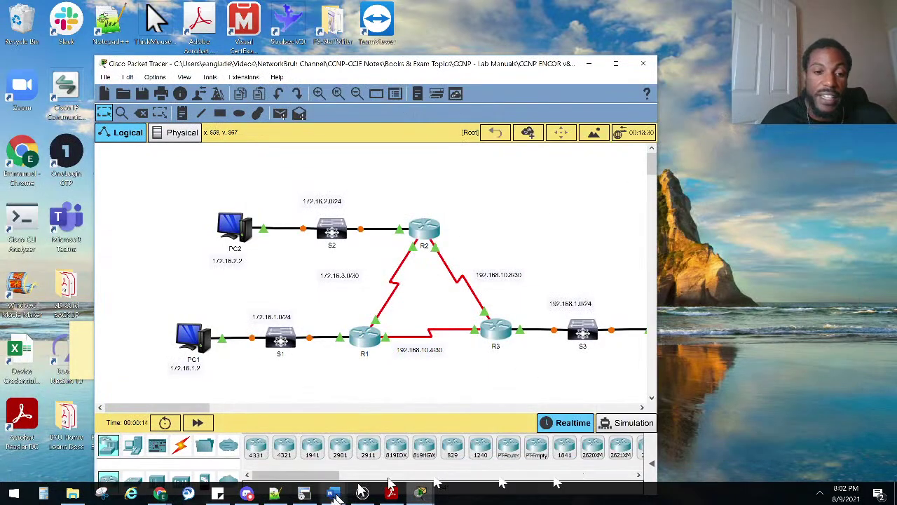
pyautogui.moveTo(336, 495)
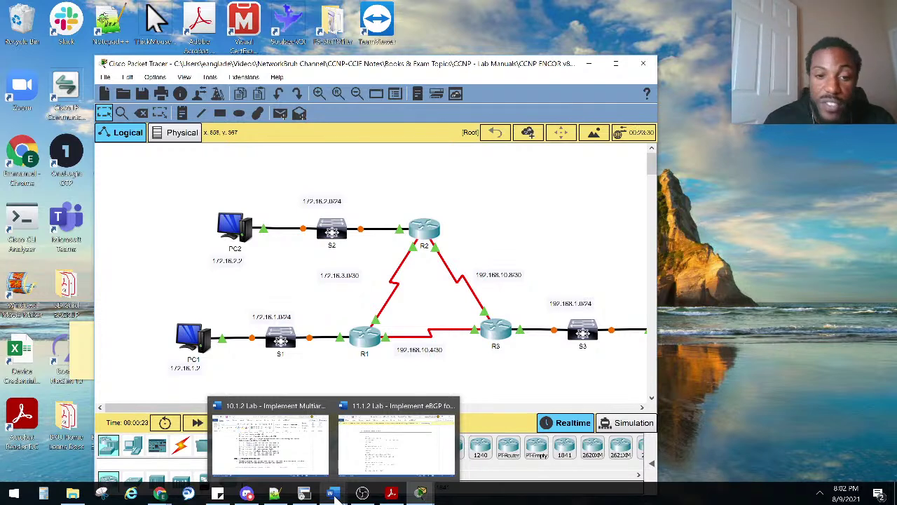
pyautogui.click(334, 496)
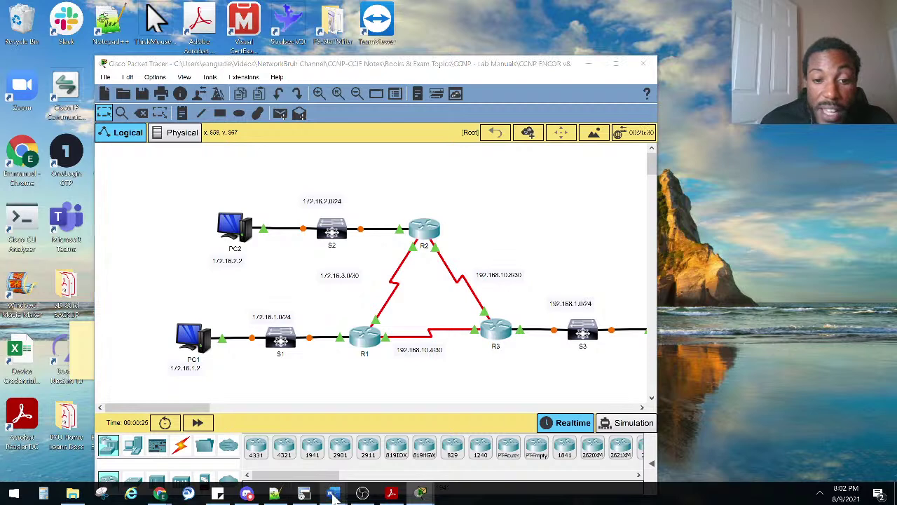
pyautogui.rightClick(333, 496)
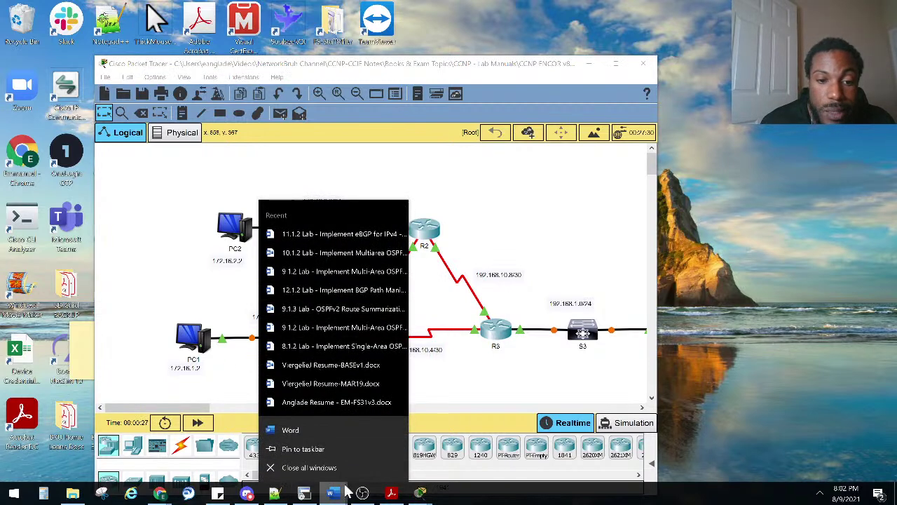
pyautogui.click(336, 497)
pyautogui.rightClick(334, 497)
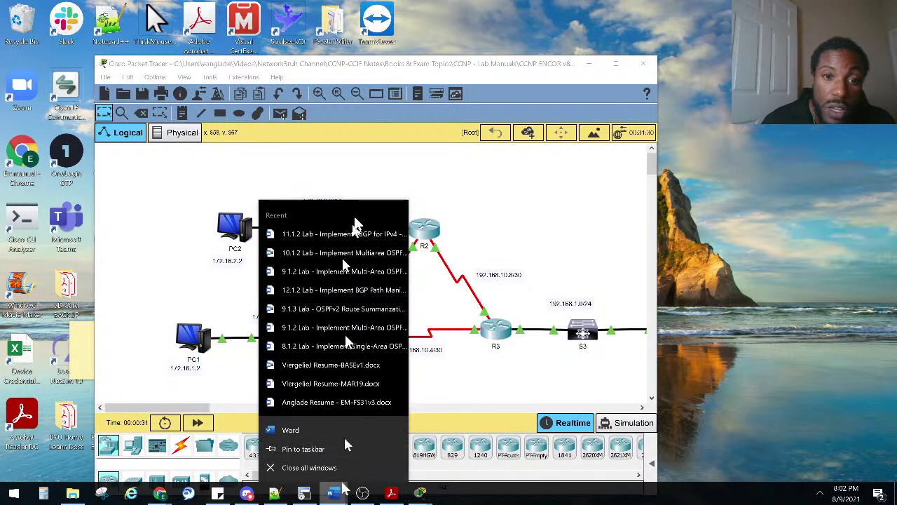
pyautogui.click(325, 470)
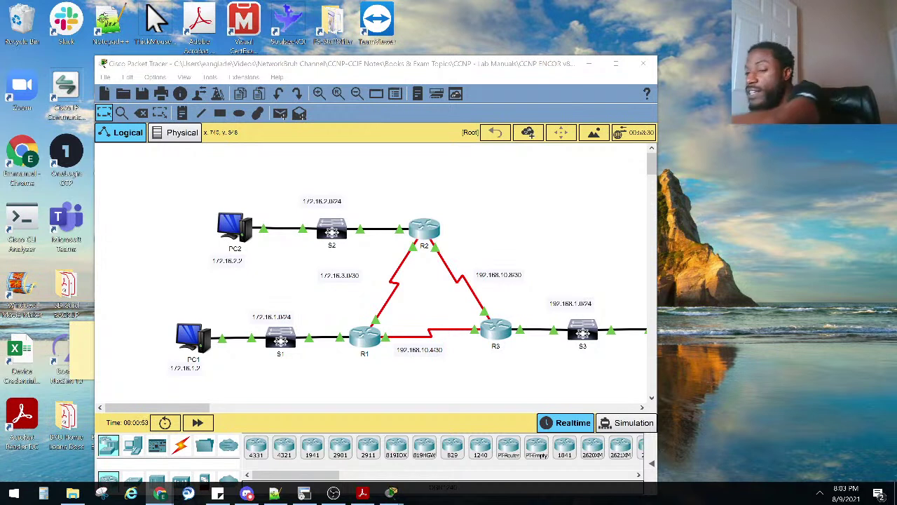
# Maximize the Packet Tracer workspace and bring up the PT Activity instructions in an enlarged window that shows the Subnet Mask column.
pyautogui.doubleClick(499, 63)
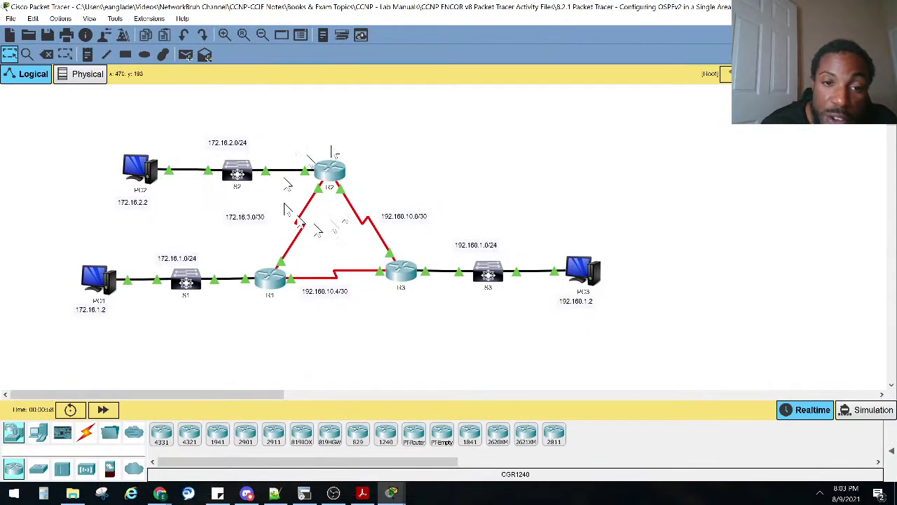
pyautogui.moveTo(241, 394); pyautogui.dragTo(251, 395)
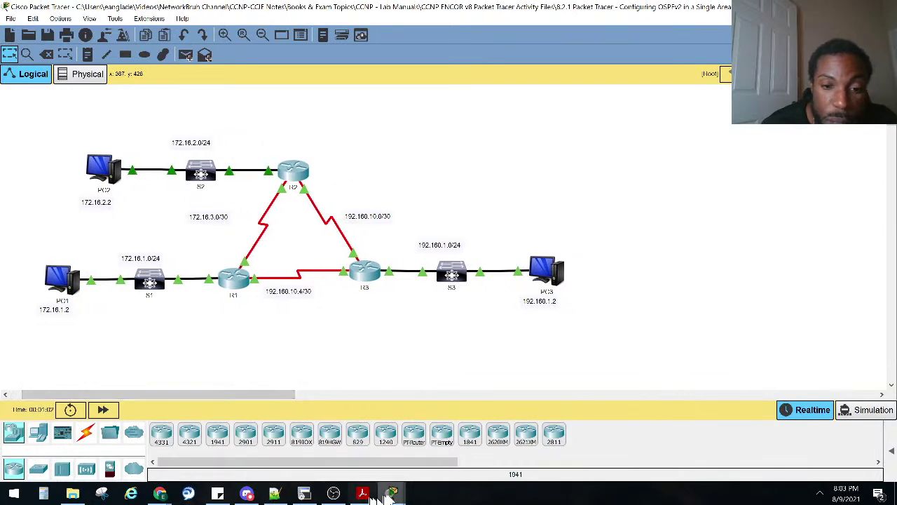
pyautogui.moveTo(394, 490)
pyautogui.click(337, 455)
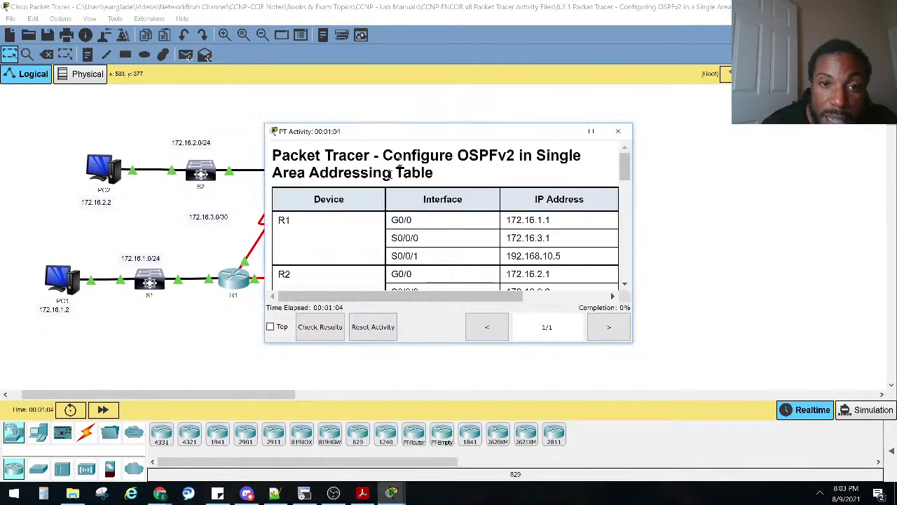
pyautogui.moveTo(387, 131); pyautogui.dragTo(618, 208)
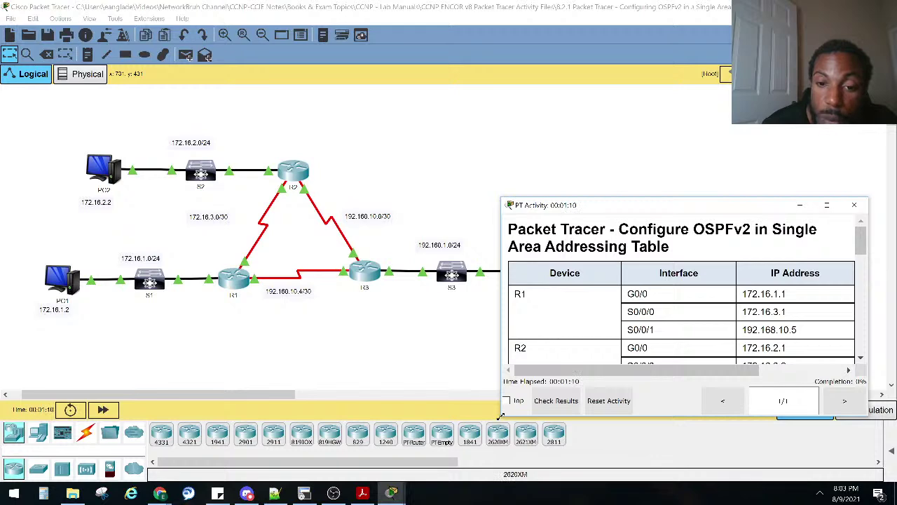
pyautogui.moveTo(502, 415); pyautogui.dragTo(371, 474)
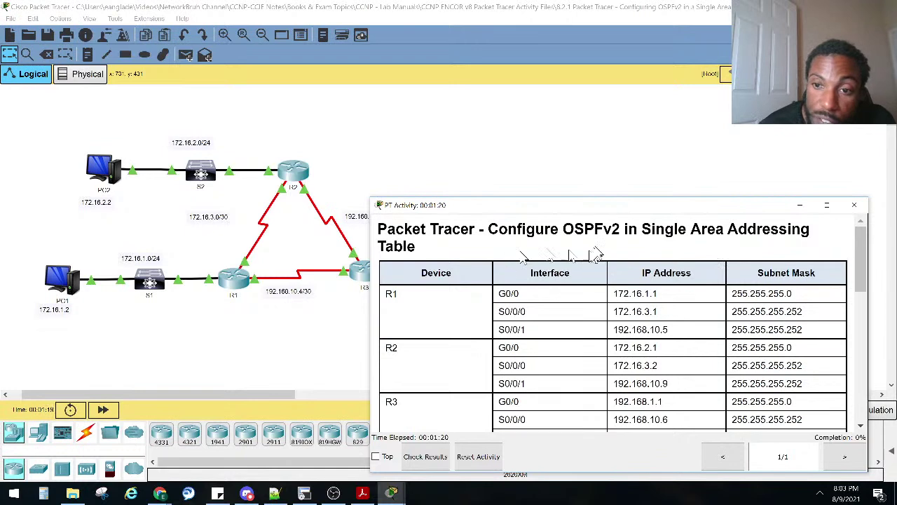
# Read the activity's title, addressing table, objectives and the Part 1 requirements for configuring OSPFv2 on R1, R2 and R3.
pyautogui.moveTo(412, 232); pyautogui.dragTo(756, 249)
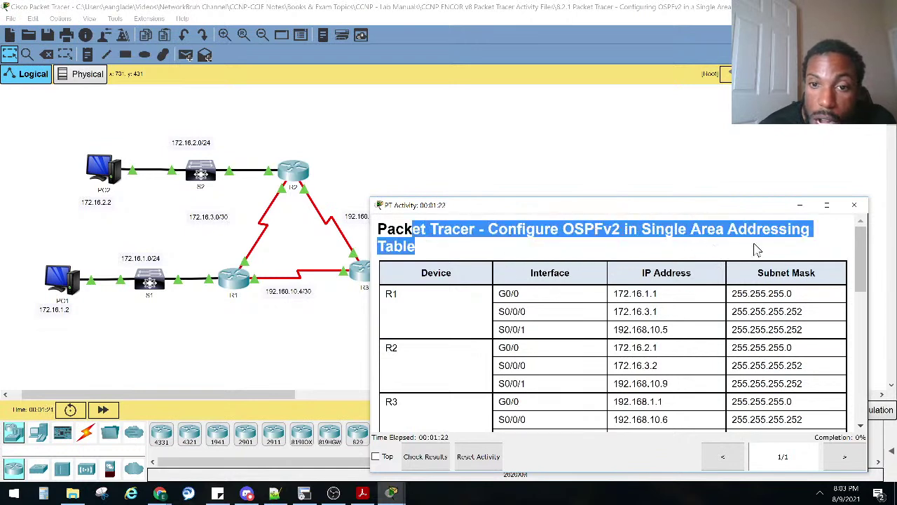
pyautogui.click(607, 230)
pyautogui.moveTo(621, 230); pyautogui.dragTo(564, 231)
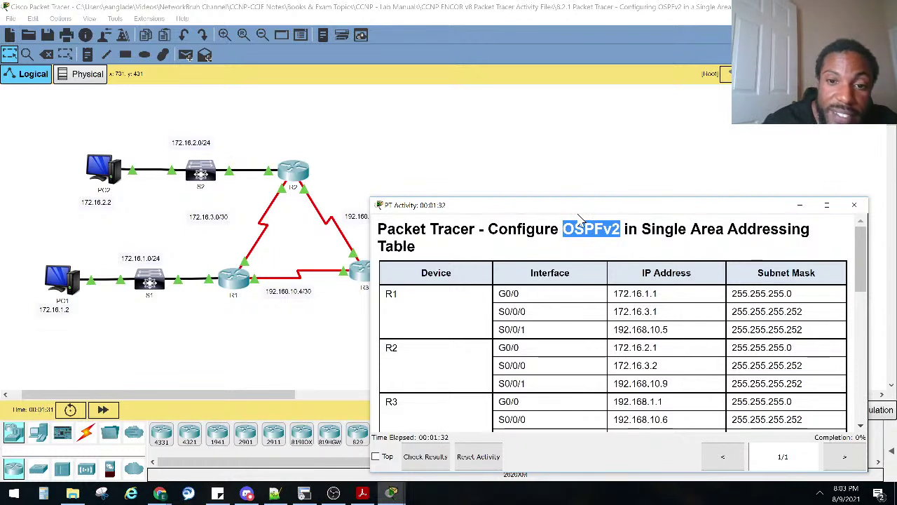
pyautogui.moveTo(509, 295); pyautogui.dragTo(661, 407)
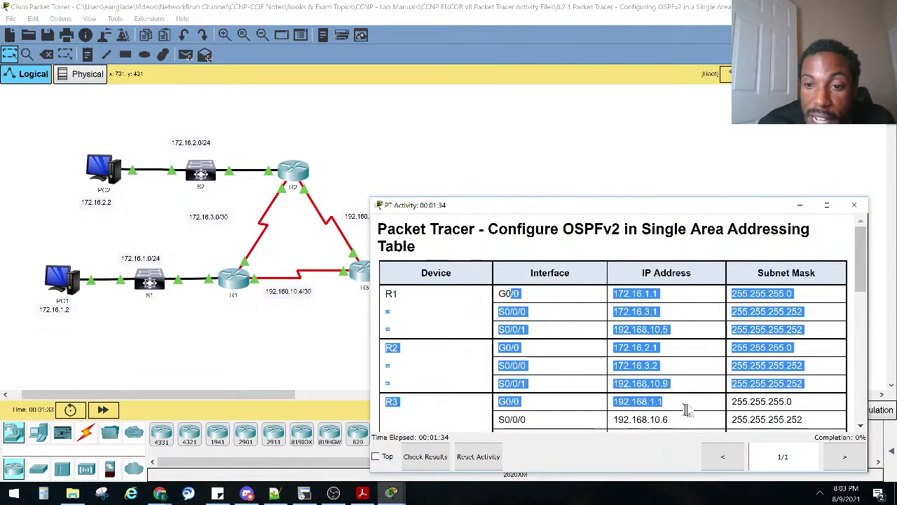
pyautogui.scroll(-6, 677, 392)
pyautogui.click(673, 364)
pyautogui.scroll(-5, 673, 365)
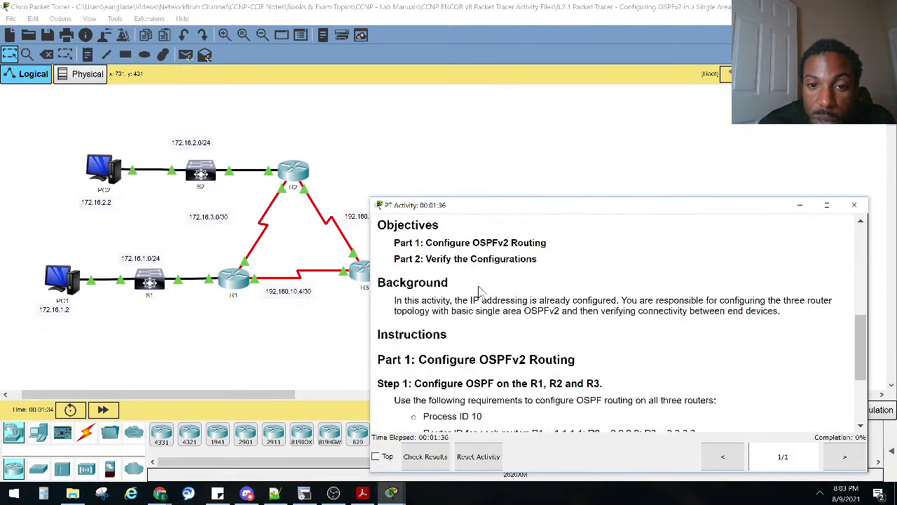
pyautogui.scroll(3, 479, 290)
pyautogui.scroll(-2, 448, 287)
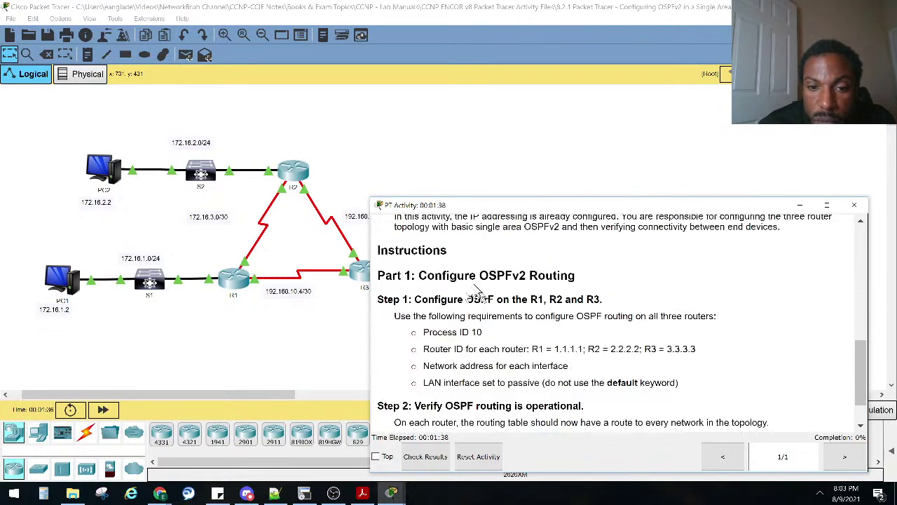
pyautogui.moveTo(418, 278); pyautogui.dragTo(586, 280)
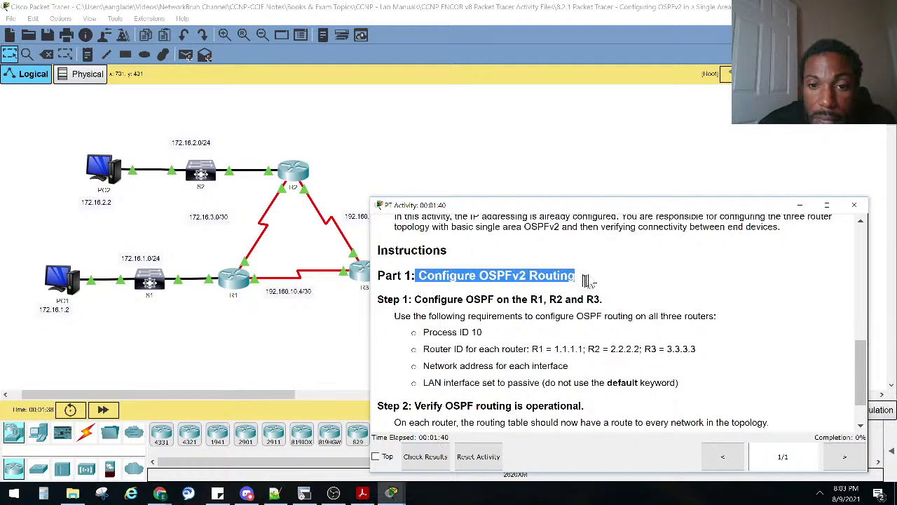
pyautogui.click(596, 297)
# Examine the topology, covering the LANs behind R2, R1 and R3 and the whole three-router network.
pyautogui.click(227, 326)
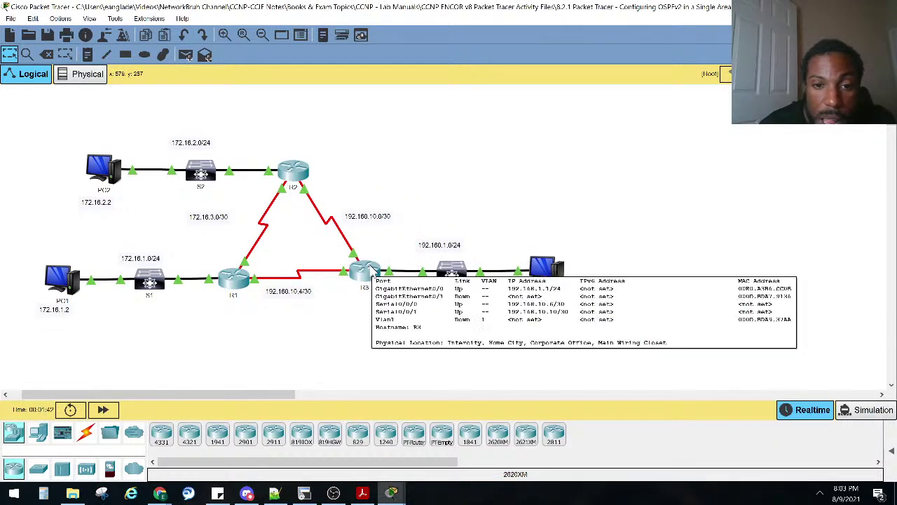
pyautogui.moveTo(47, 125); pyautogui.dragTo(273, 195)
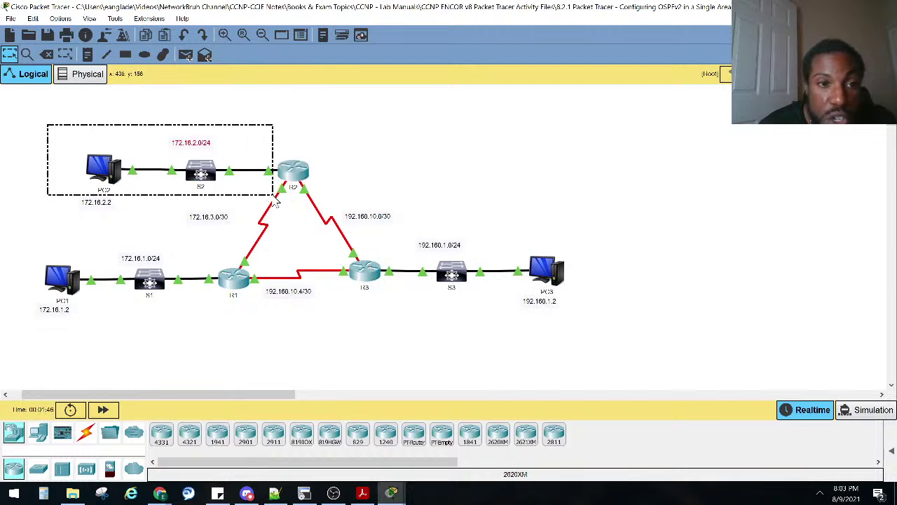
pyautogui.moveTo(35, 237); pyautogui.dragTo(230, 309)
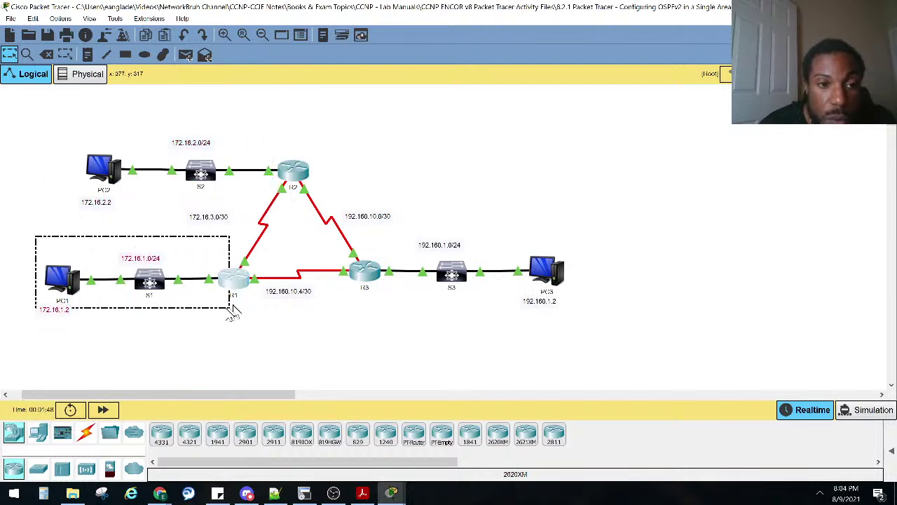
pyautogui.moveTo(435, 215); pyautogui.dragTo(635, 324)
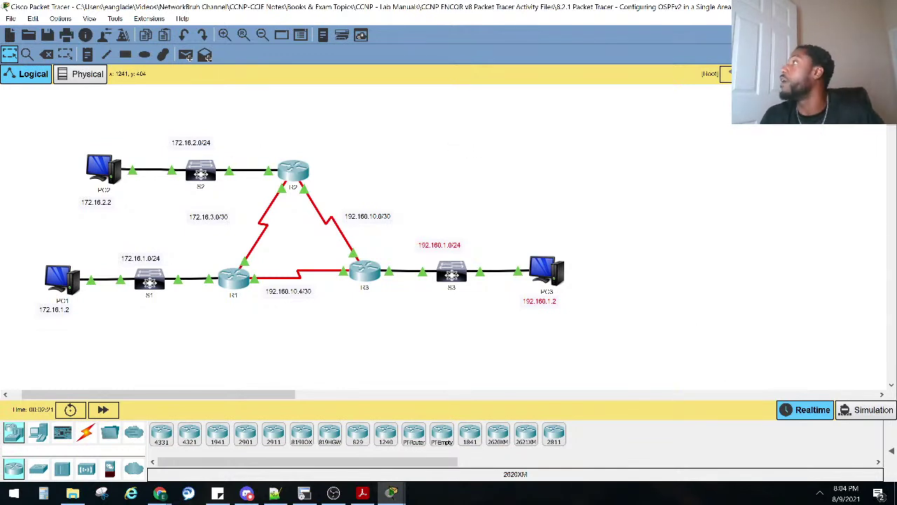
pyautogui.hotkey('alt', 'Tab')
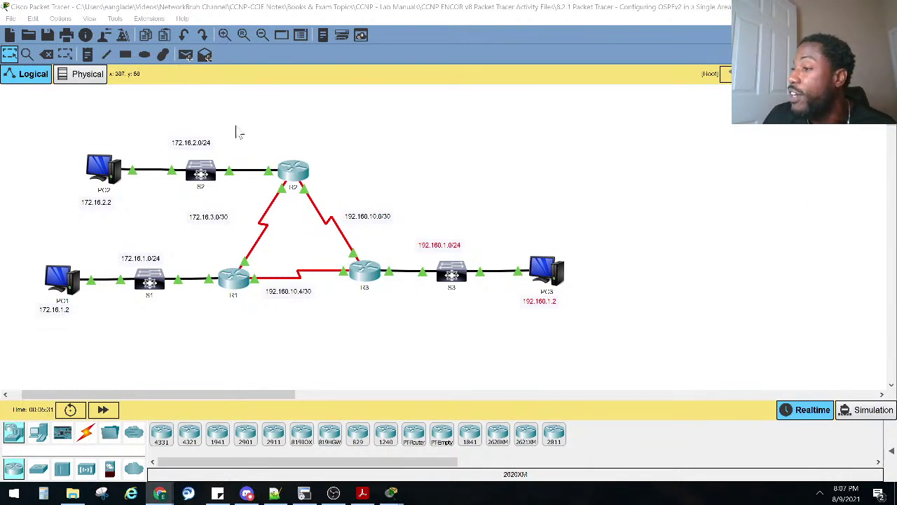
pyautogui.moveTo(44, 117); pyautogui.dragTo(647, 333)
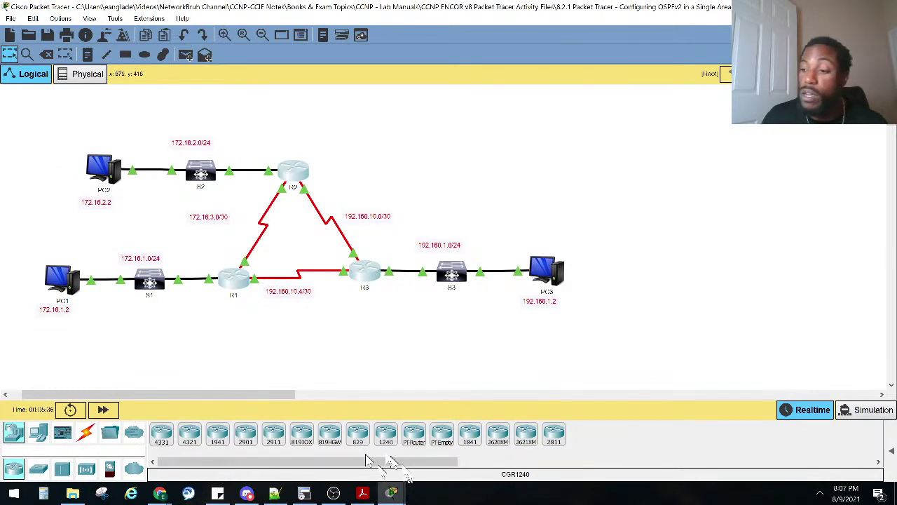
pyautogui.click(204, 342)
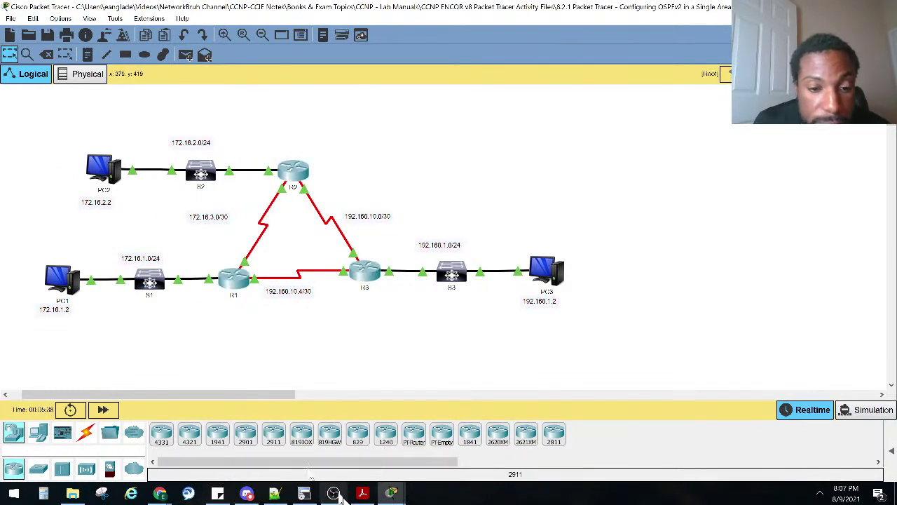
# Bring the PT Activity instructions back in front of the topology and shift the window to uncover router R3.
pyautogui.moveTo(391, 491)
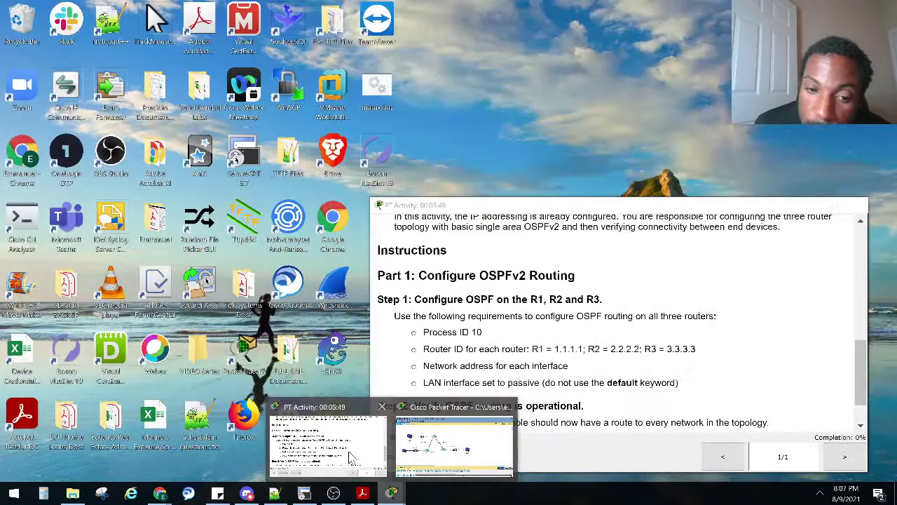
pyautogui.click(354, 457)
pyautogui.moveTo(452, 223)
pyautogui.mouseDown()
pyautogui.moveTo(417, 214)
pyautogui.moveTo(445, 207)
pyautogui.mouseUp()
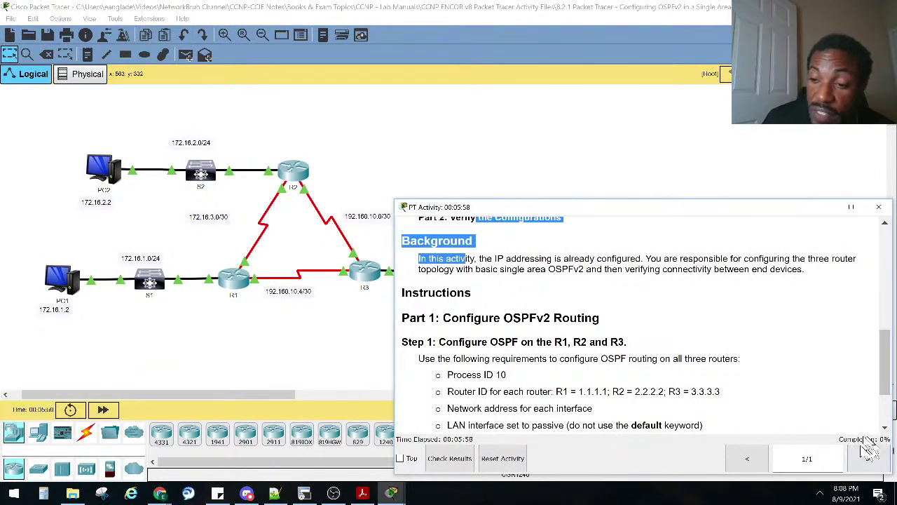
pyautogui.click(572, 392)
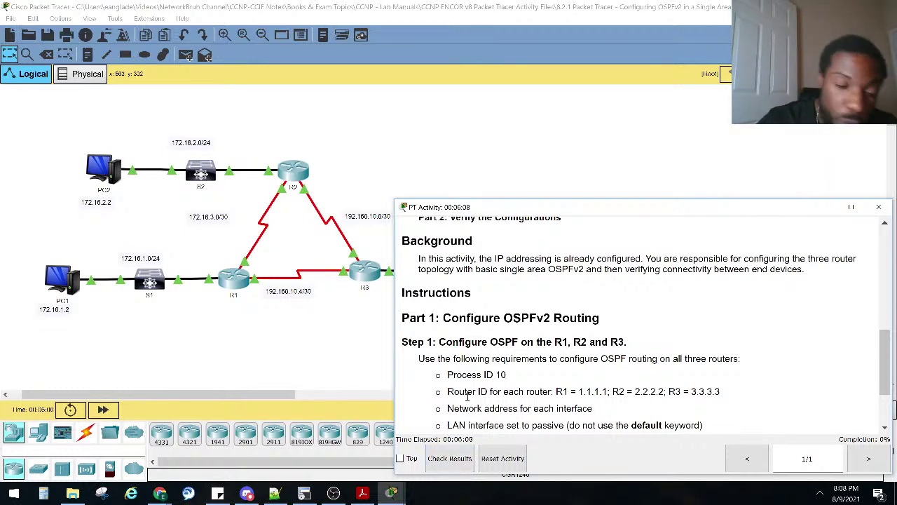
# Read the Background paragraph of the activity and relate it to the full topology, including the LAN behind R3.
pyautogui.moveTo(429, 259); pyautogui.dragTo(611, 257)
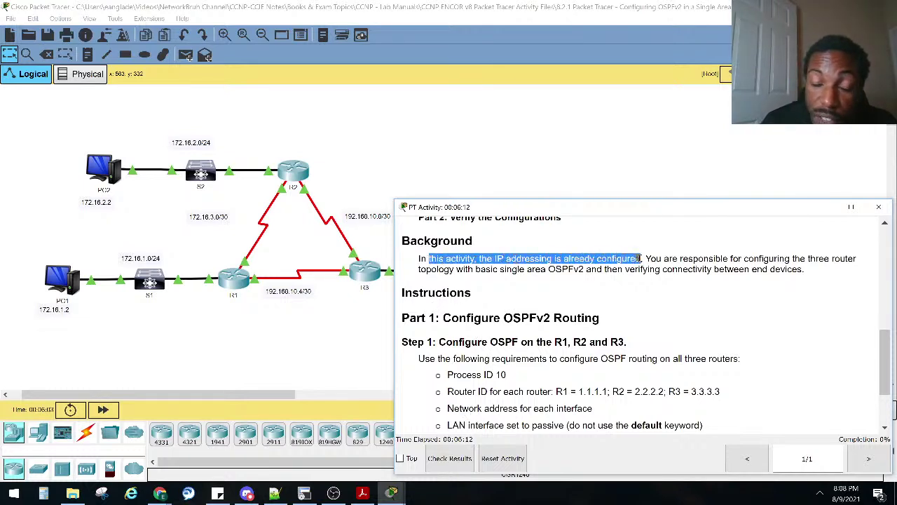
pyautogui.moveTo(650, 258); pyautogui.dragTo(850, 258)
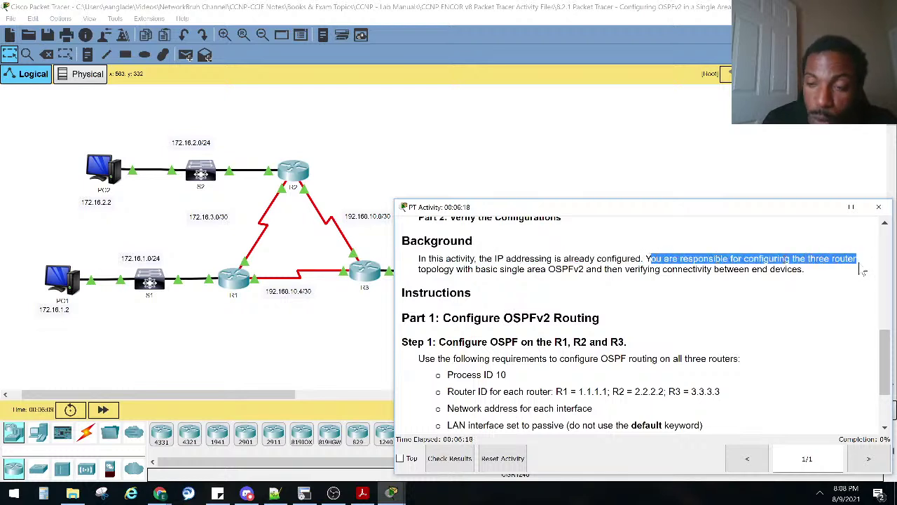
pyautogui.moveTo(864, 270); pyautogui.dragTo(799, 271)
pyautogui.click(162, 333)
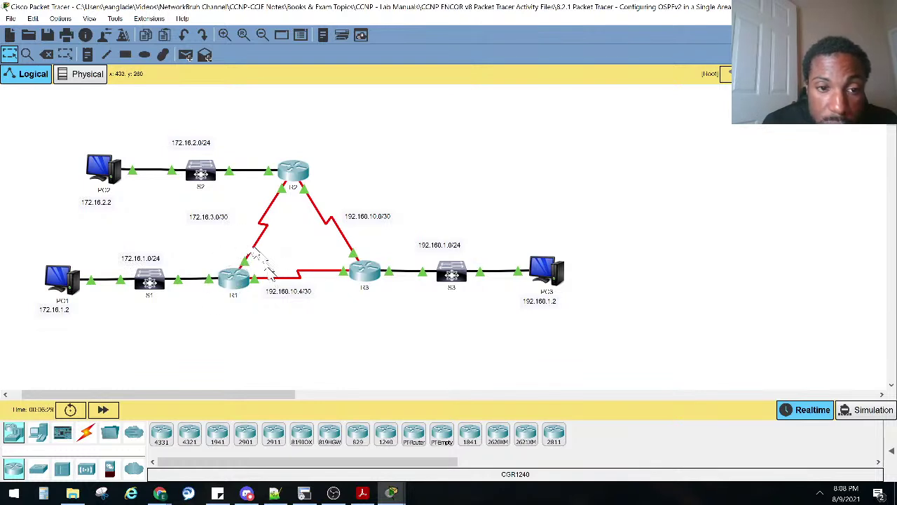
pyautogui.moveTo(453, 200); pyautogui.dragTo(617, 347)
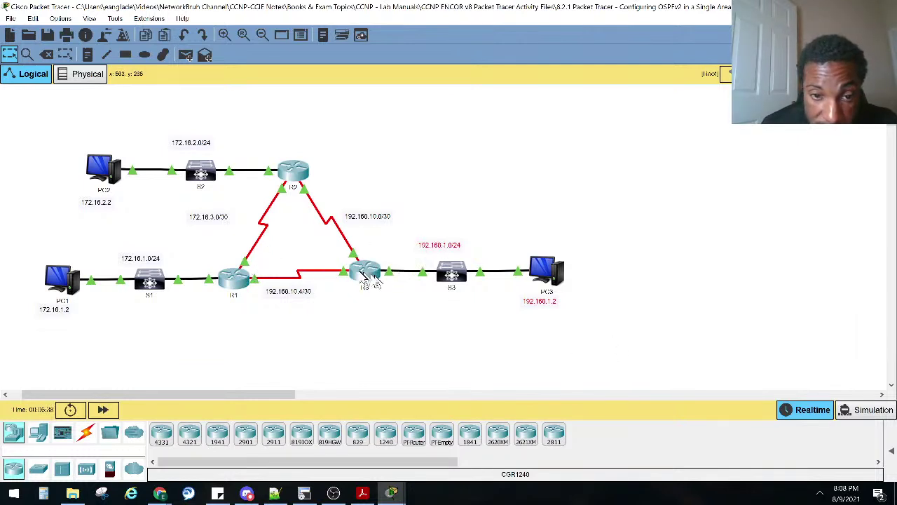
pyautogui.moveTo(234, 292)
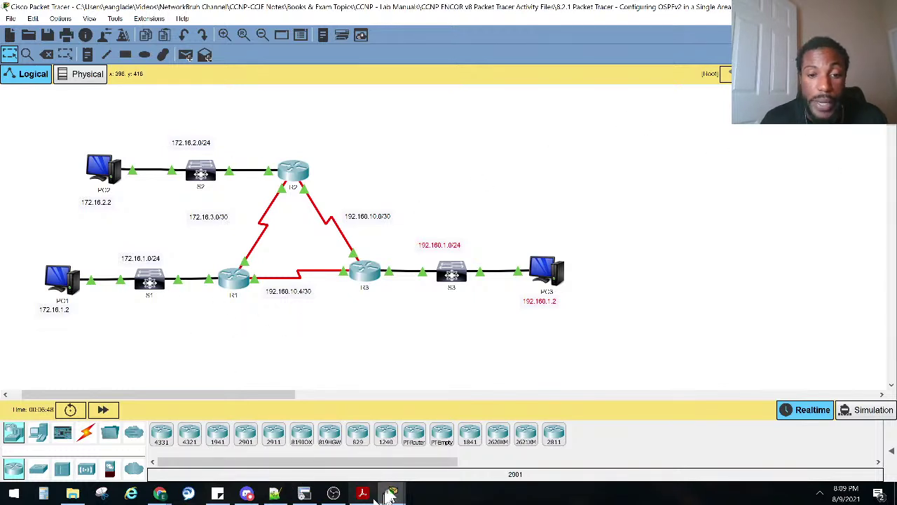
# Return to the activity instructions and read Part 1, Step 1 on configuring OSPF, up to the process ID requirement.
pyautogui.moveTo(399, 494)
pyautogui.click(330, 440)
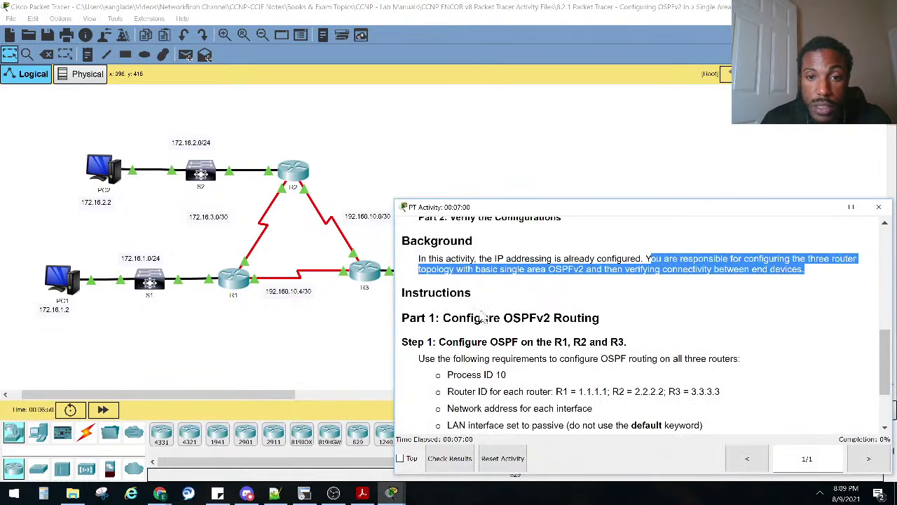
pyautogui.moveTo(441, 319); pyautogui.dragTo(648, 344)
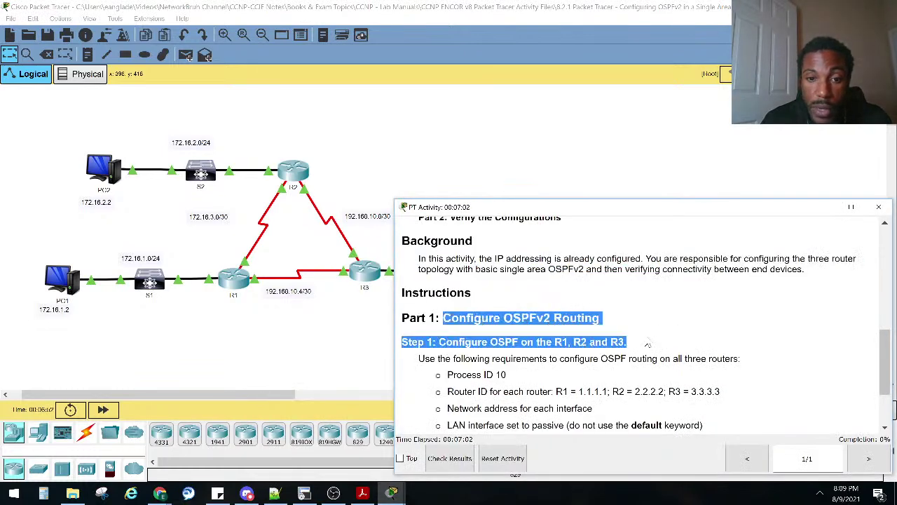
pyautogui.moveTo(463, 344); pyautogui.dragTo(446, 342)
pyautogui.doubleClick(544, 342)
pyautogui.moveTo(625, 342); pyautogui.dragTo(619, 342)
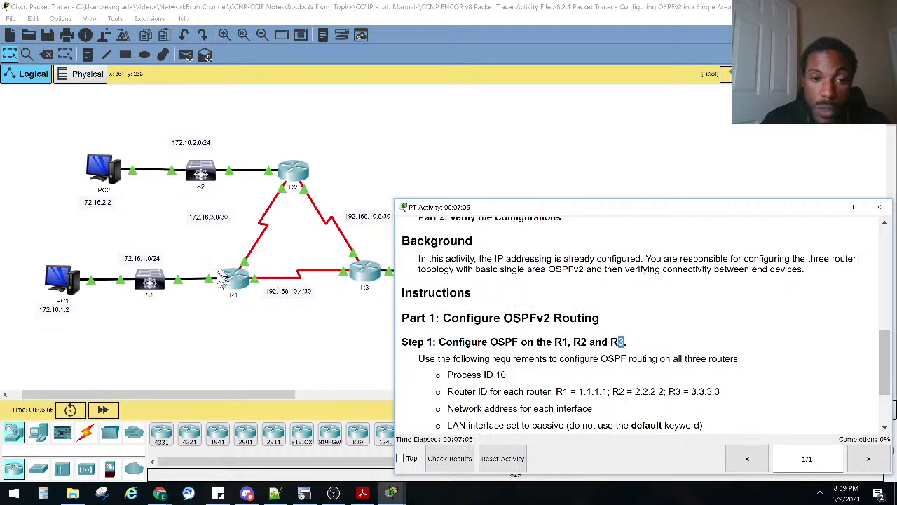
pyautogui.moveTo(429, 358); pyautogui.dragTo(745, 371)
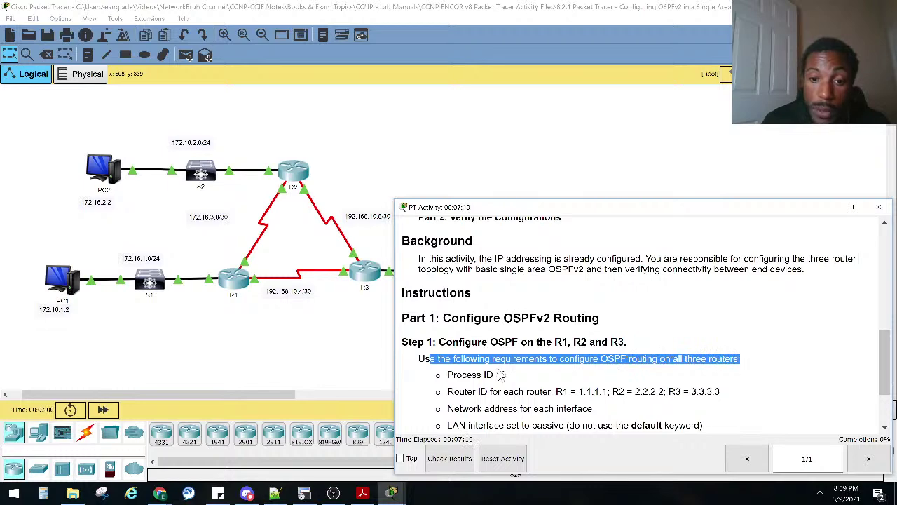
pyautogui.moveTo(516, 375); pyautogui.dragTo(437, 376)
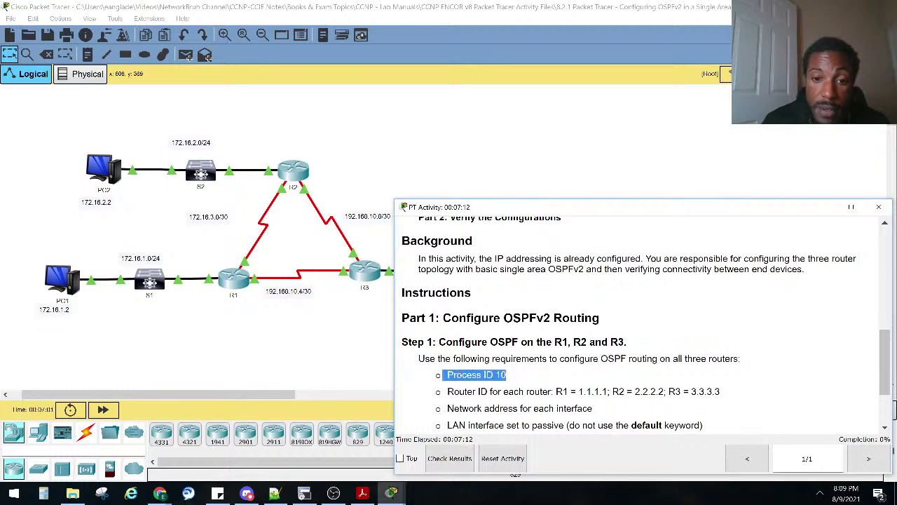
# Open router R1's command line and enter privileged EXEC mode.
pyautogui.click(226, 283)
pyautogui.press('Return')
pyautogui.press('Return')
pyautogui.press('Return')
pyautogui.press('Return')
pyautogui.press('Return')
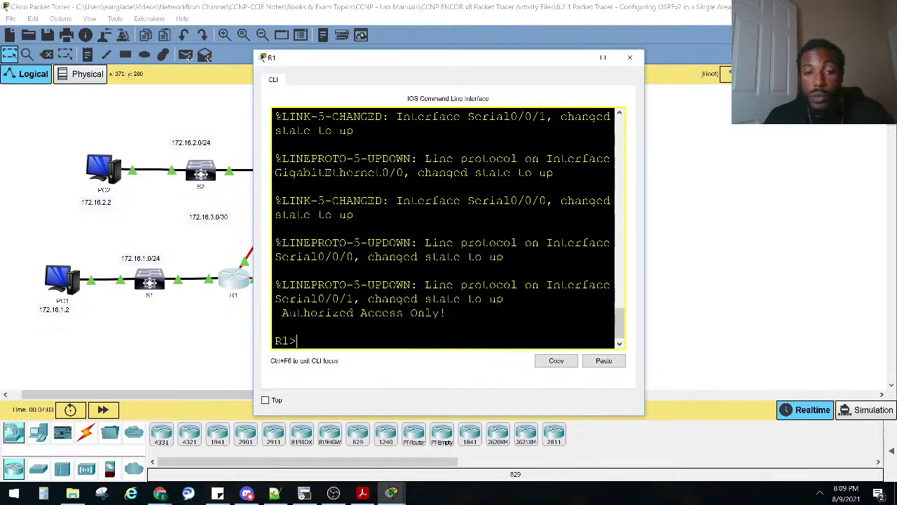
pyautogui.write('ena')
pyautogui.press('Return')
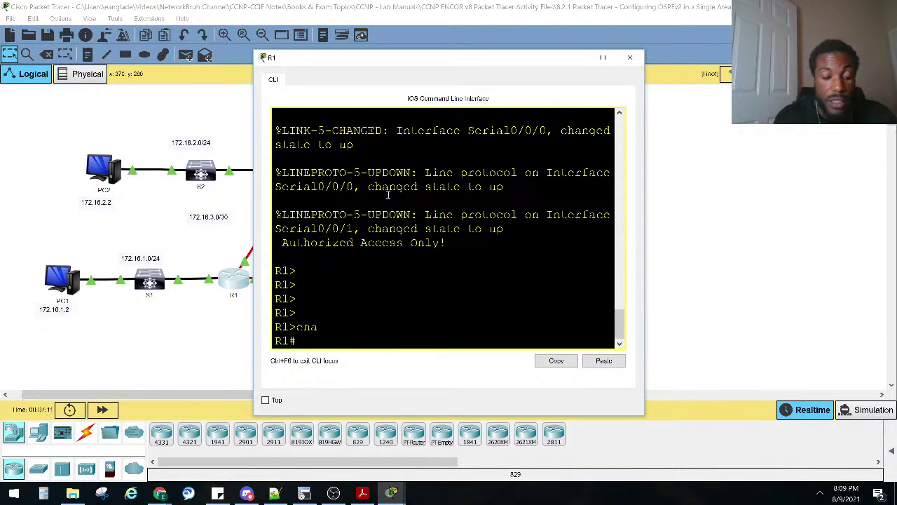
# Enter global configuration mode on R1 with configure terminal.
pyautogui.write('conf')
pyautogui.press('Tab')
pyautogui.write('t')
pyautogui.press('Tab')
pyautogui.press('Return')
# Begin the router ospf command on R1 and show the inline help for its next argument.
pyautogui.write('ro')
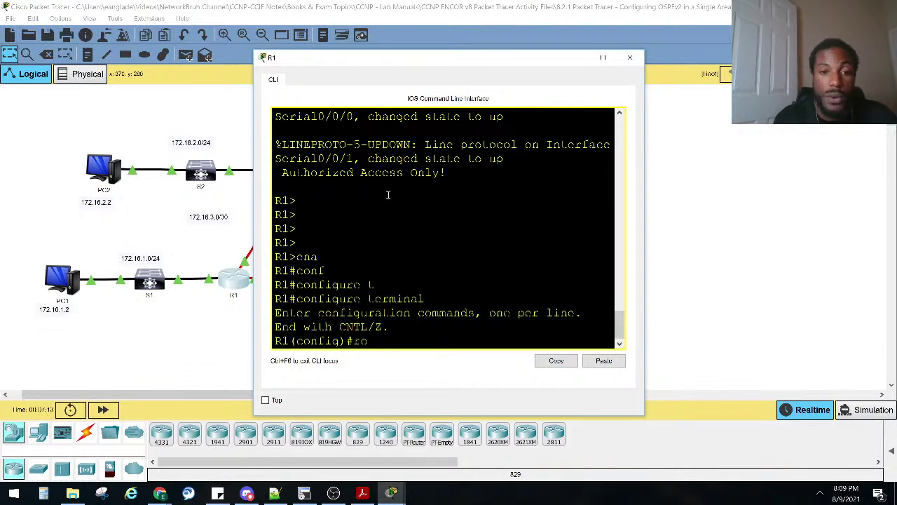
pyautogui.write('us')
pyautogui.press('Tab')
pyautogui.press('BackSpace')
pyautogui.write('t')
pyautogui.press('Tab')
pyautogui.write('er')
pyautogui.press('Tab')
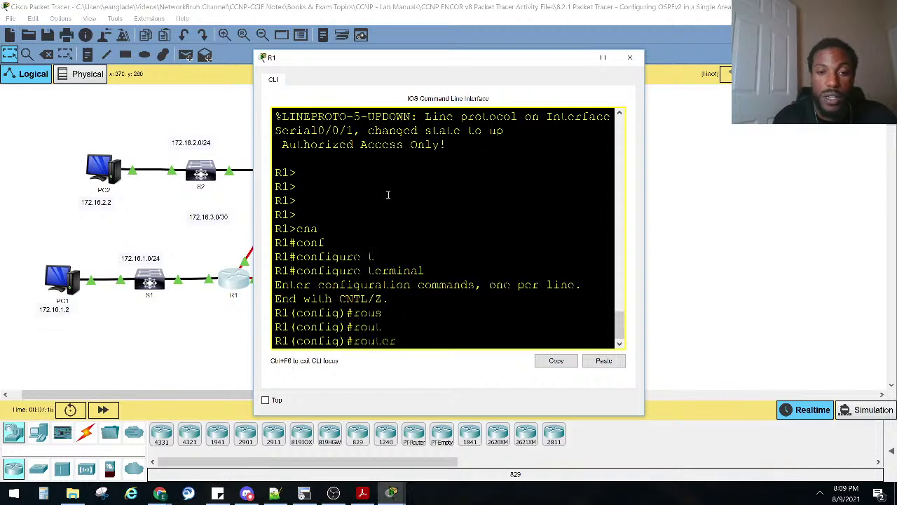
pyautogui.write('os')
pyautogui.press('Tab')
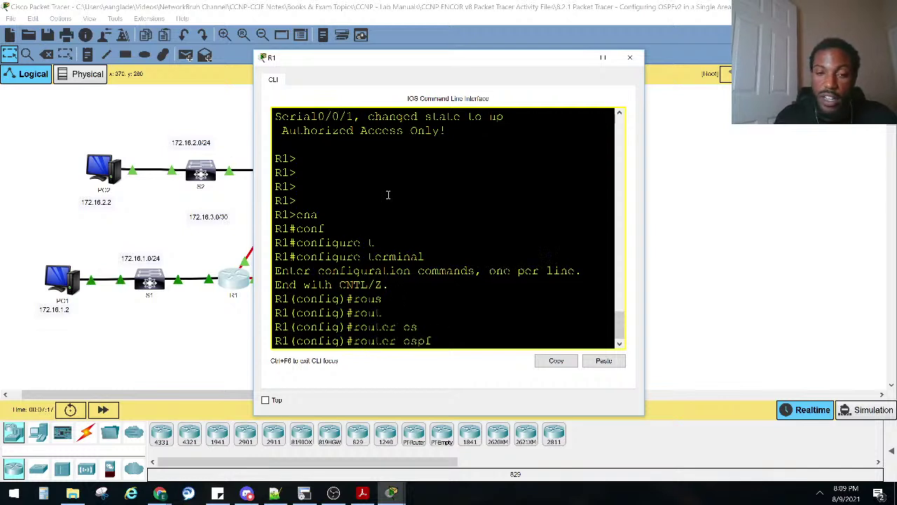
pyautogui.write('?')
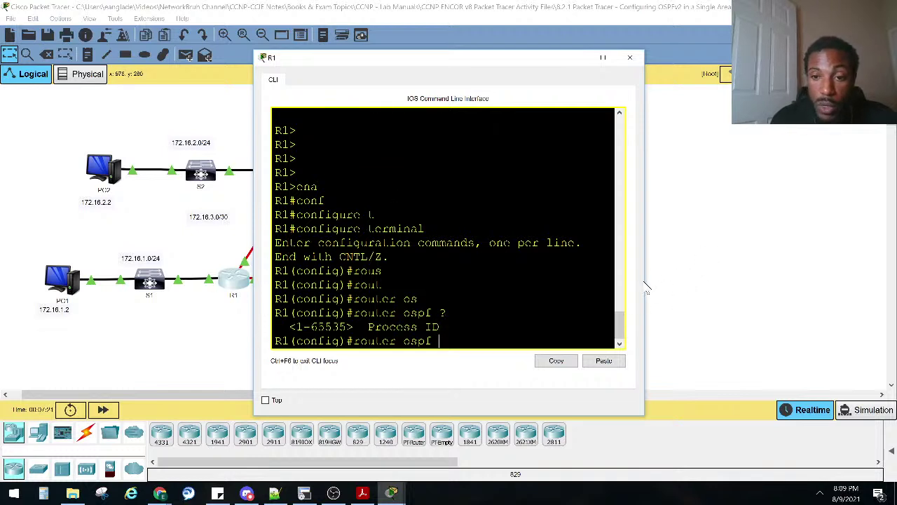
# Widen and reposition R1's CLI window, and complete the command as router ospf 10 to start the OSPF process.
pyautogui.moveTo(647, 281); pyautogui.dragTo(845, 281)
pyautogui.moveTo(468, 58); pyautogui.dragTo(447, 104)
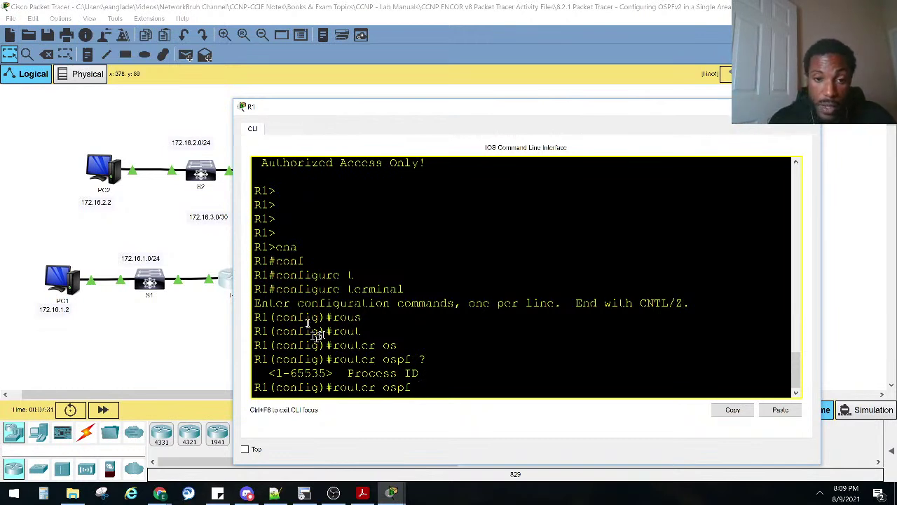
pyautogui.moveTo(420, 360); pyautogui.dragTo(430, 363)
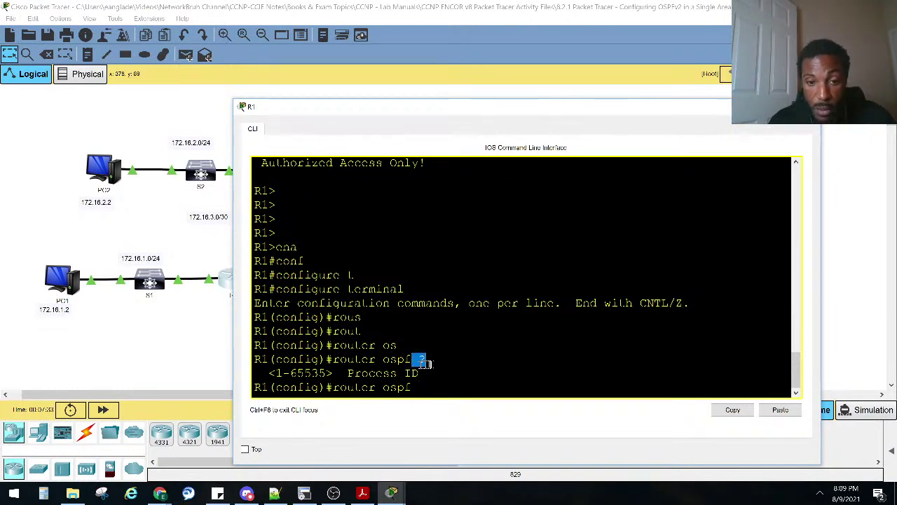
pyautogui.click(438, 369)
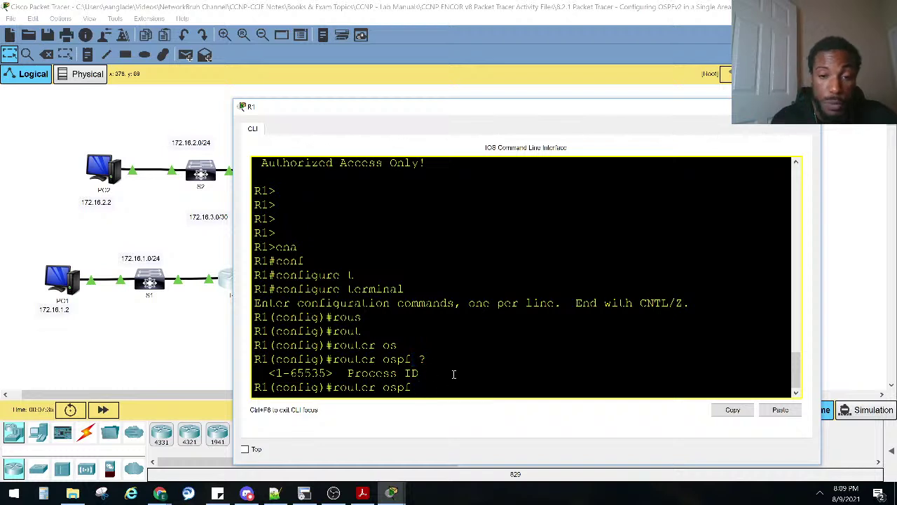
pyautogui.write('10')
pyautogui.press('Return')
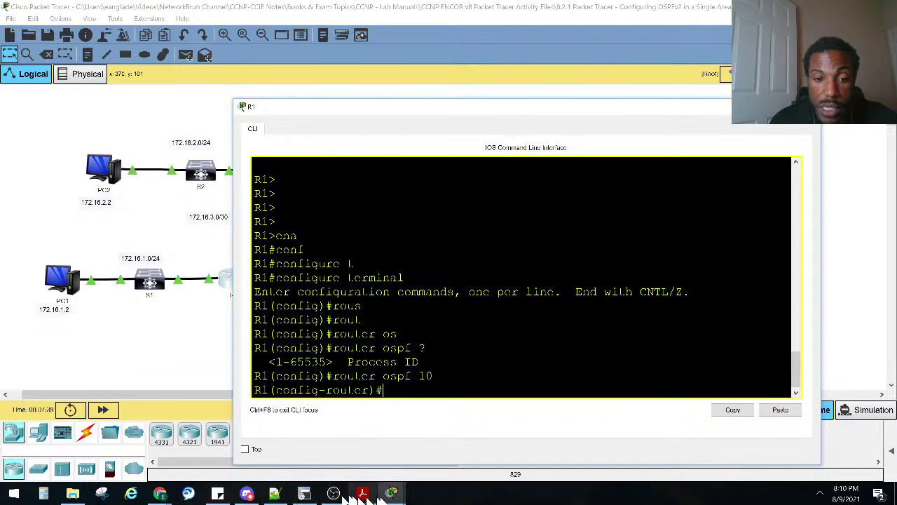
# Check R1's required router ID in the activity instructions and configure it with router-id 1.1.1.1.
pyautogui.moveTo(335, 494)
pyautogui.click(422, 447)
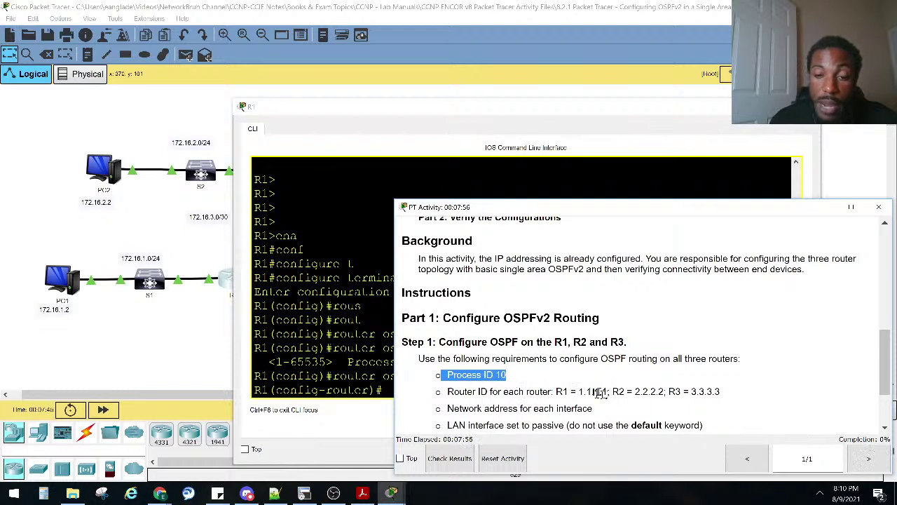
pyautogui.moveTo(561, 391); pyautogui.dragTo(608, 394)
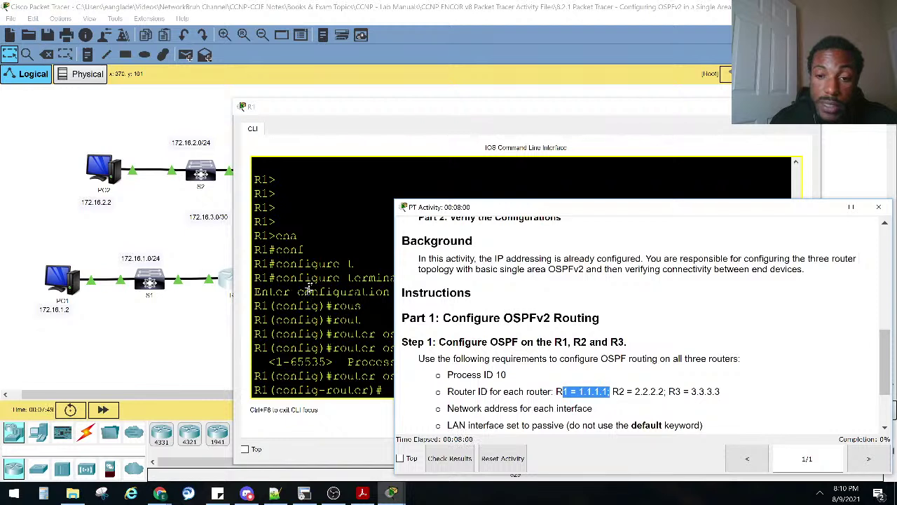
pyautogui.click(308, 290)
pyautogui.press('Return')
pyautogui.press('Return')
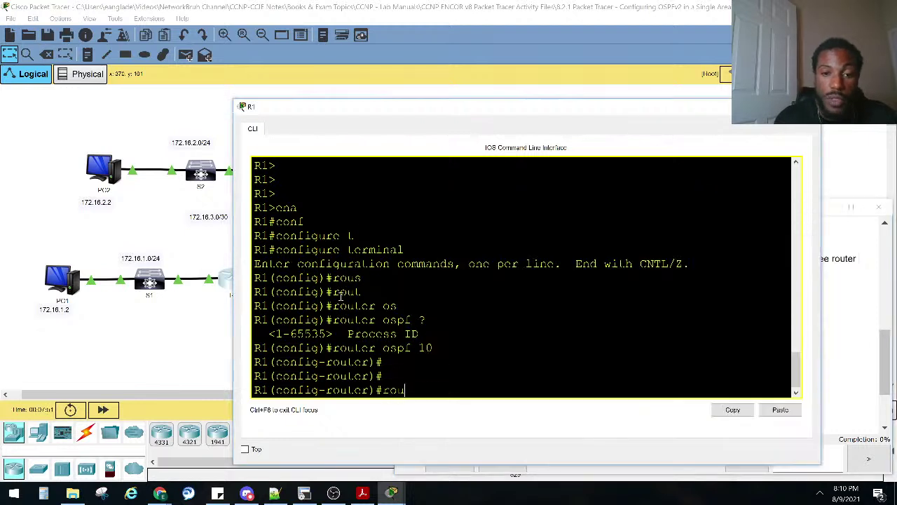
pyautogui.write('rou')
pyautogui.press('Tab')
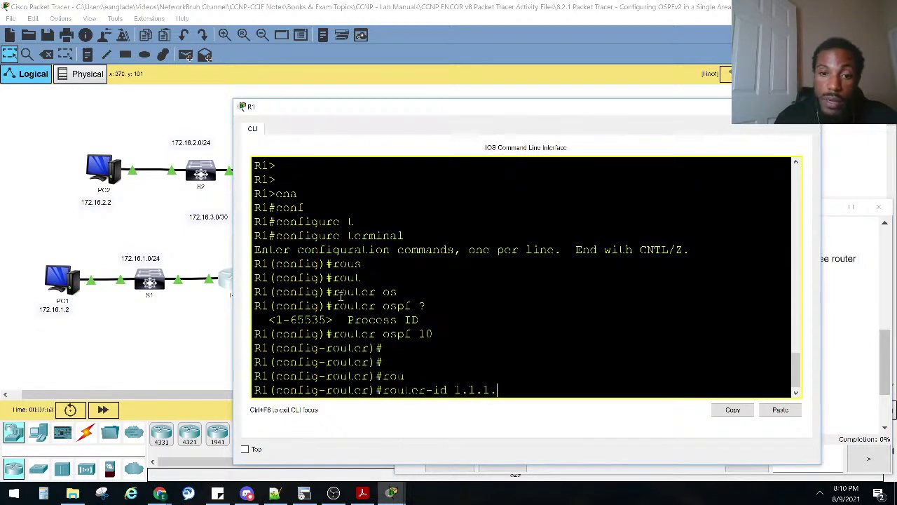
pyautogui.press('Return')
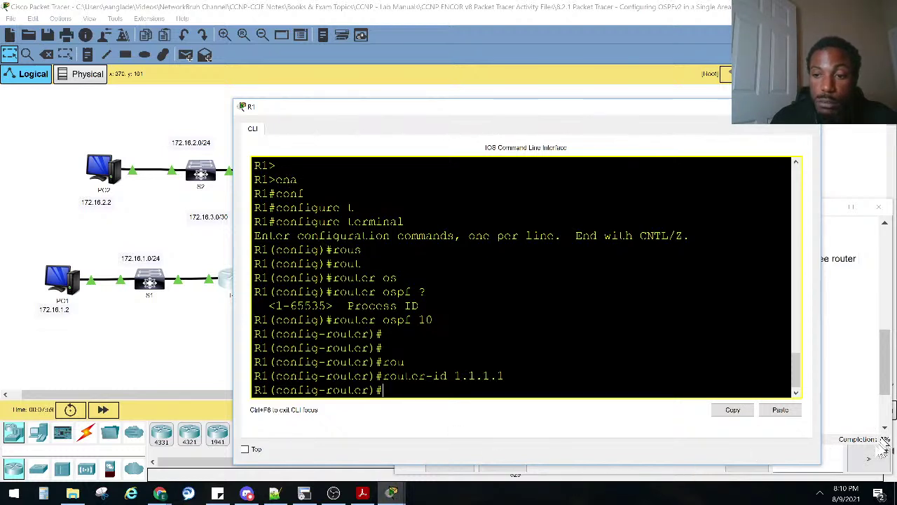
# Review the requirement on network addresses for each interface and move R1's CLI window aside to uncover R1 and R2 in the topology.
pyautogui.click(221, 370)
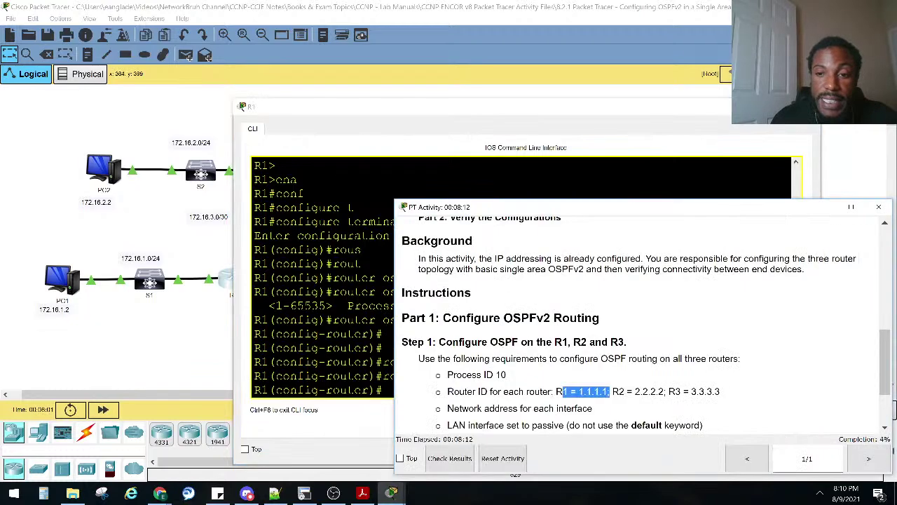
pyautogui.moveTo(447, 408); pyautogui.dragTo(575, 411)
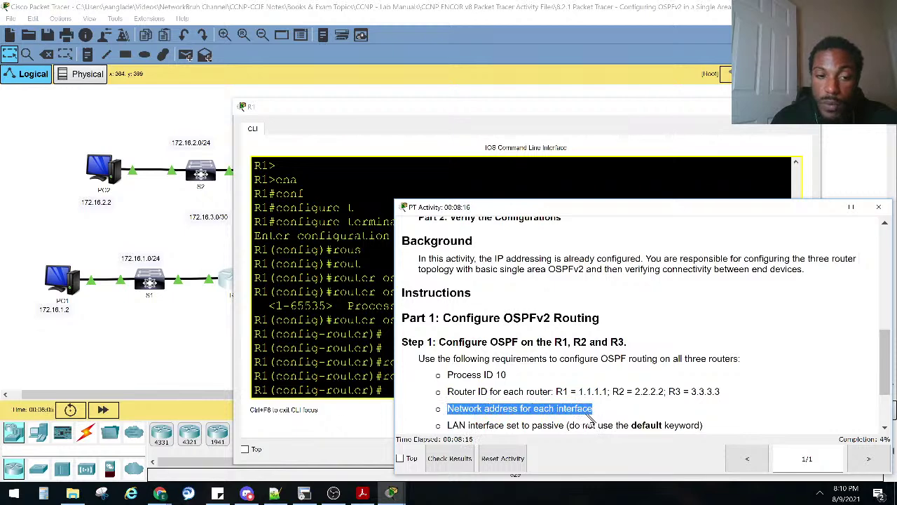
pyautogui.click(162, 381)
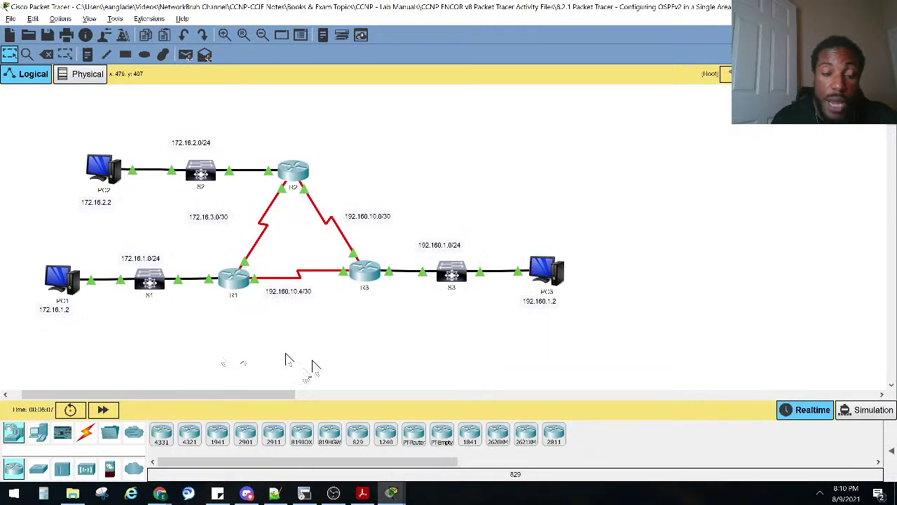
pyautogui.click(391, 493)
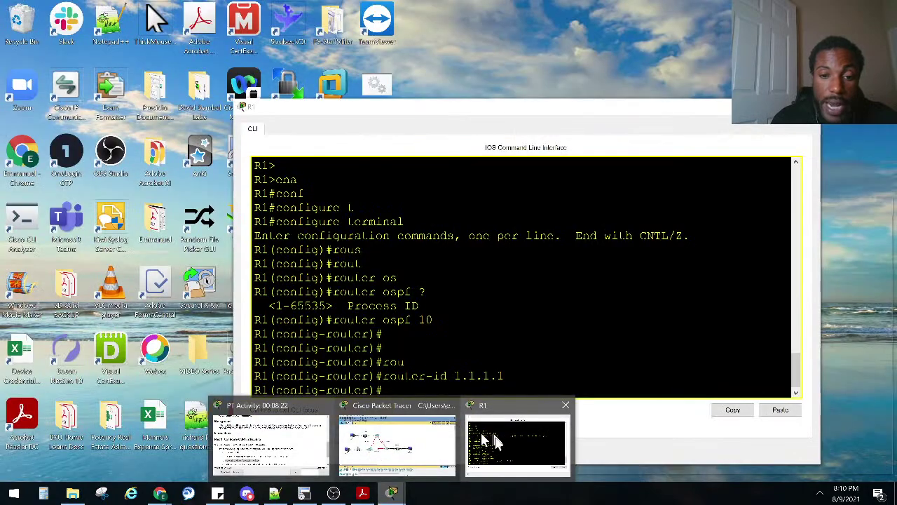
pyautogui.click(495, 440)
pyautogui.moveTo(348, 112); pyautogui.dragTo(426, 134)
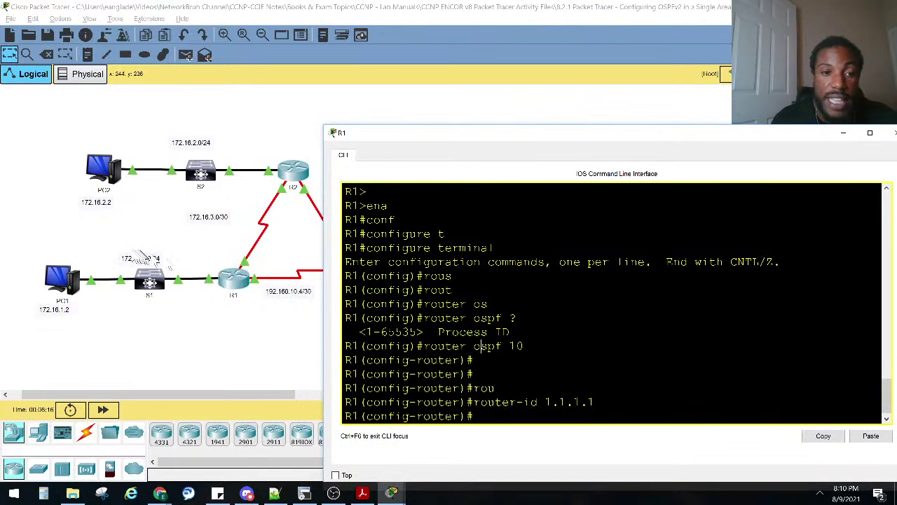
# Examine the networks attached to R1: its LAN toward PC1 and the serial links to R2 and R3.
pyautogui.moveTo(210, 297); pyautogui.dragTo(105, 242)
pyautogui.moveTo(275, 252); pyautogui.dragTo(184, 202)
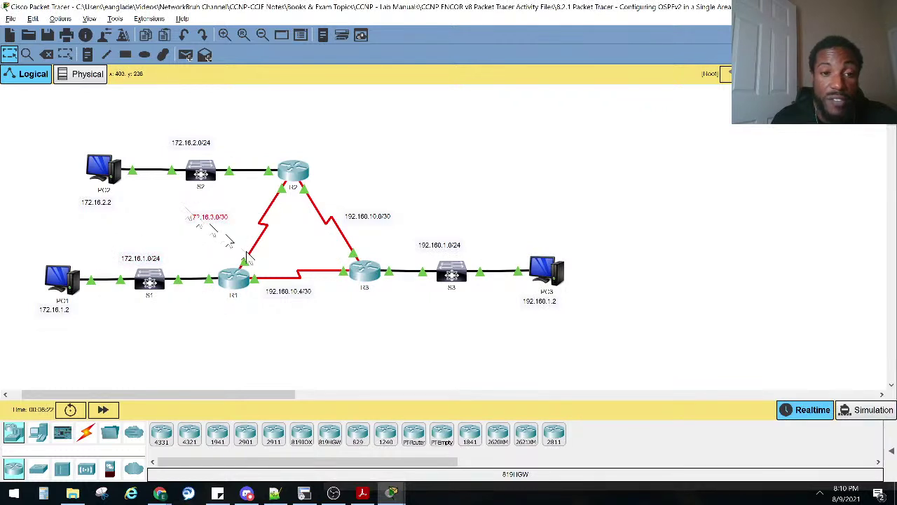
pyautogui.moveTo(260, 255); pyautogui.dragTo(222, 245)
pyautogui.moveTo(289, 310); pyautogui.dragTo(249, 284)
# In R1's OSPF configuration, enter network 172.16.1.0 with wildcard 0.0.0.255 and request help on the remaining command options.
pyautogui.click(248, 283)
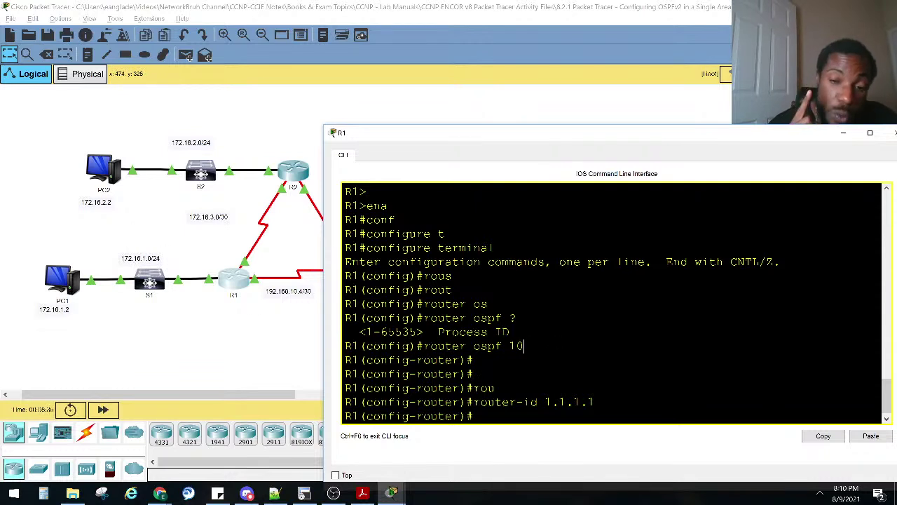
pyautogui.write('net')
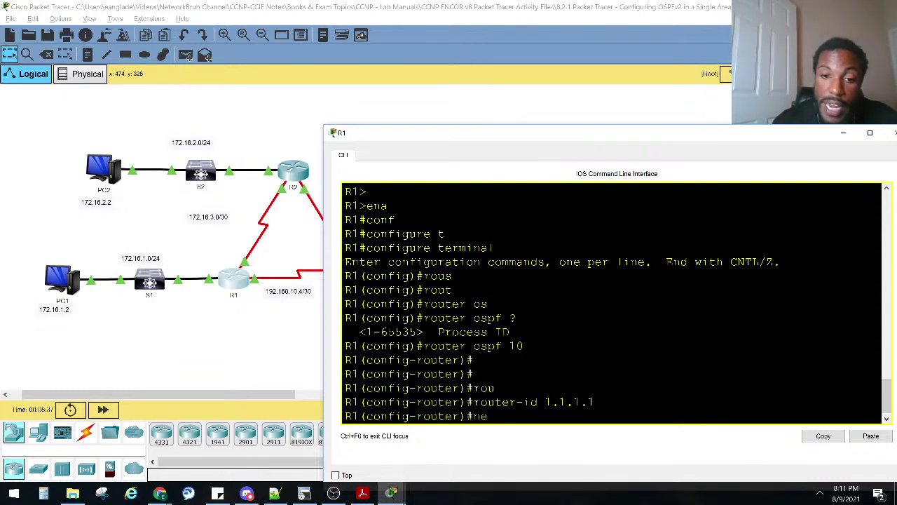
pyautogui.press('Tab')
pyautogui.write('172.16.1.0')
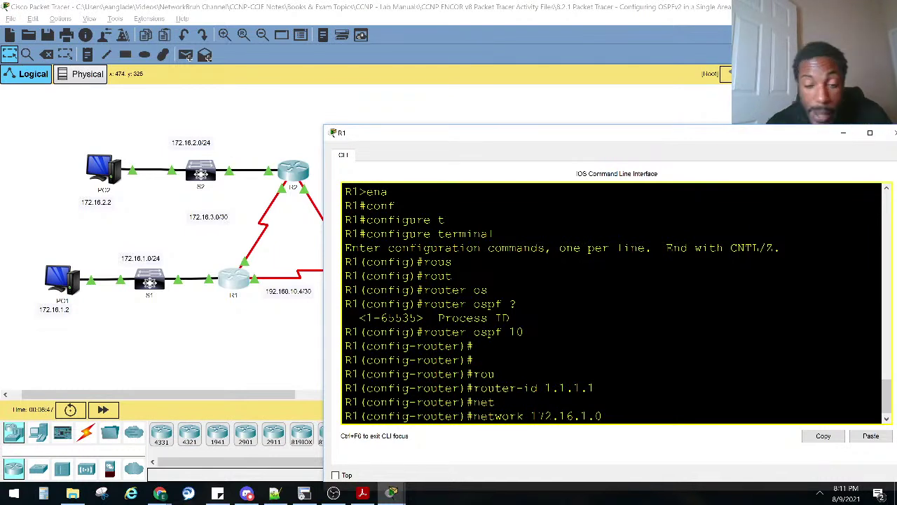
pyautogui.write('0.0.')
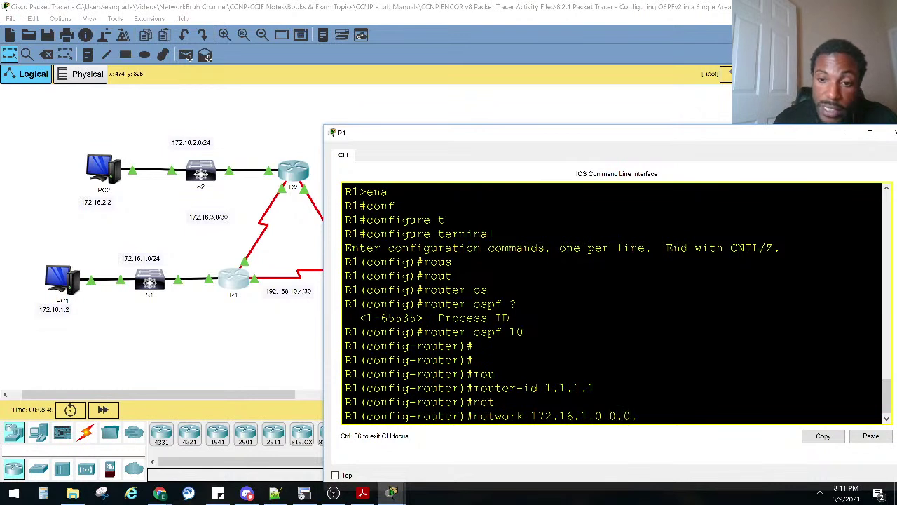
pyautogui.write('0.255 ?')
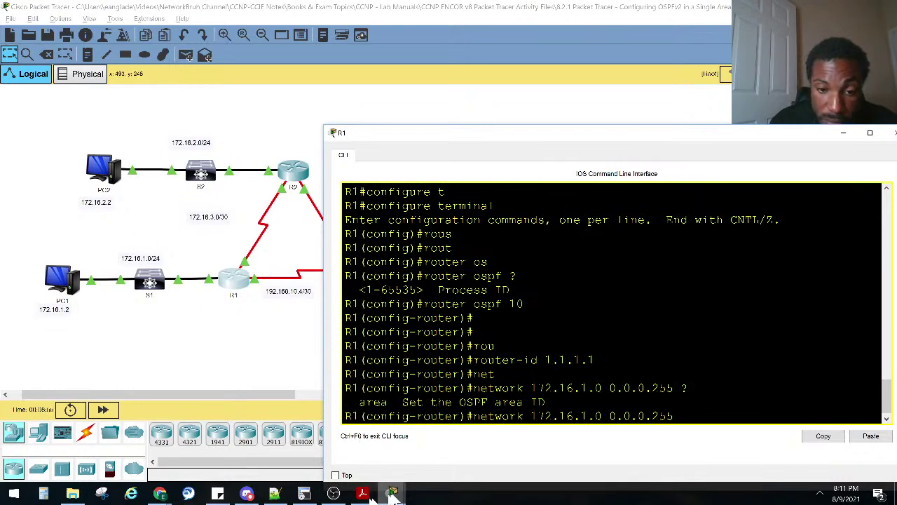
# Check the activity title and instructions for the single-area requirement and the OSPF settings for all three routers.
pyautogui.click(273, 448)
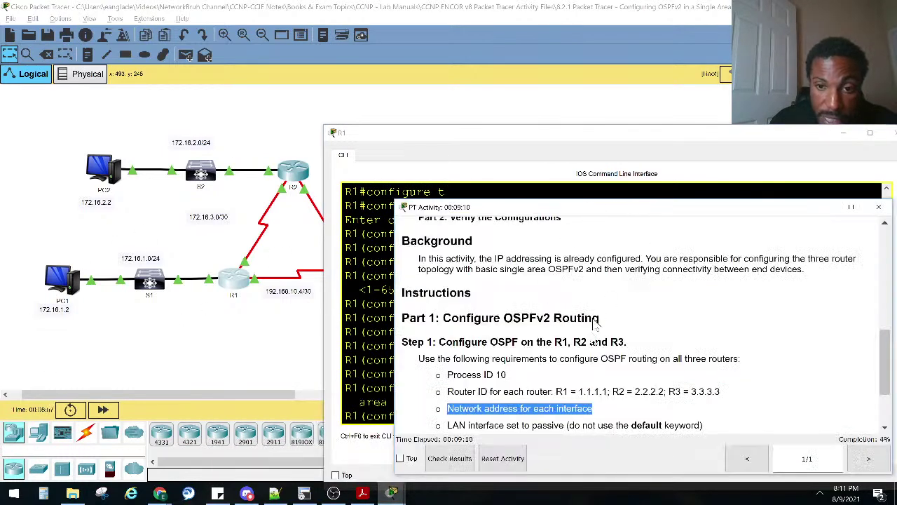
pyautogui.scroll(10, 516, 301)
pyautogui.moveTo(572, 231); pyautogui.dragTo(814, 234)
pyautogui.scroll(-8, 517, 385)
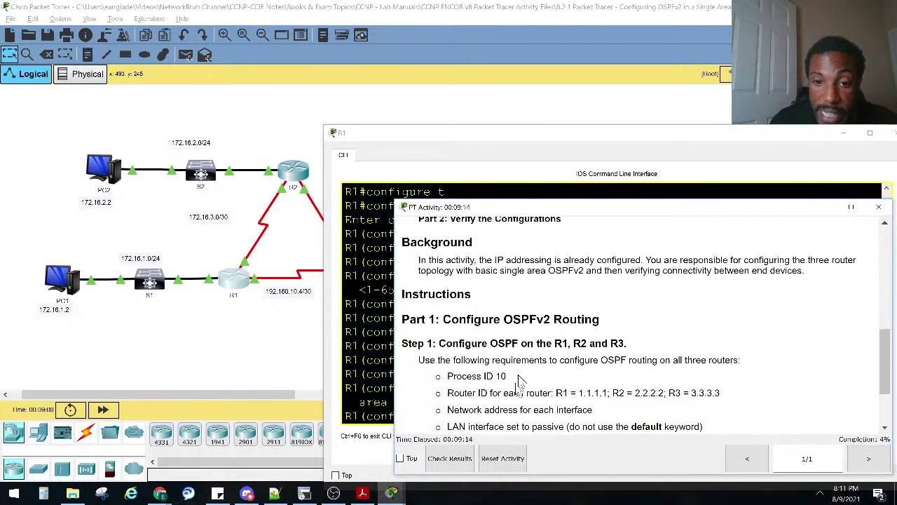
pyautogui.scroll(-1, 498, 386)
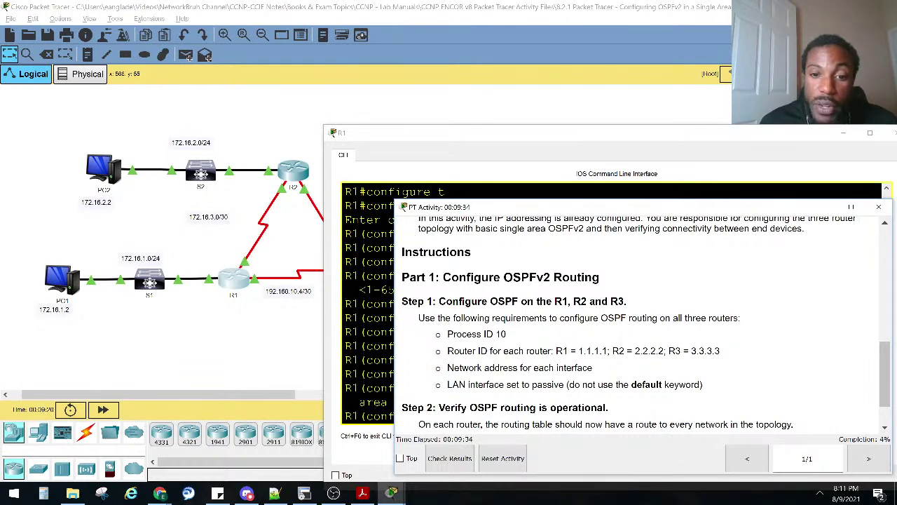
# Complete R1's network 172.16.1.0 0.0.0.255 statement with area 0 and submit it.
pyautogui.click(377, 286)
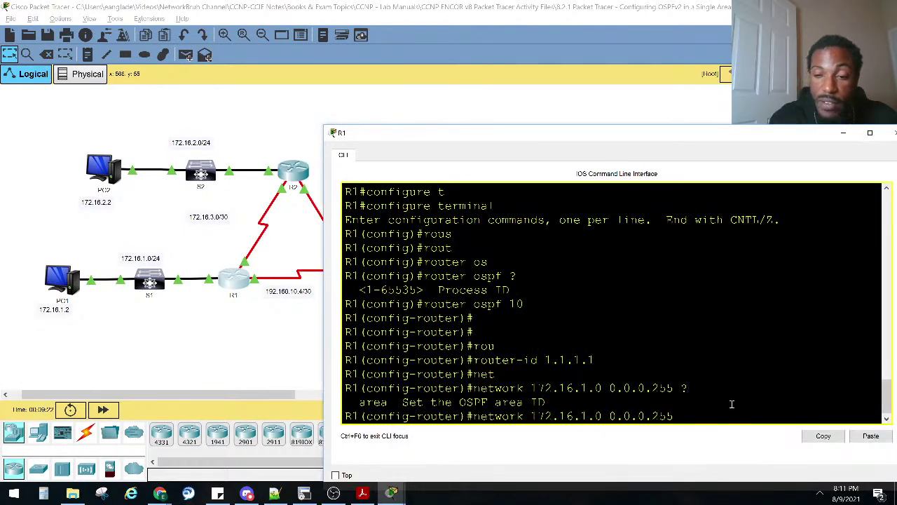
pyautogui.write('area')
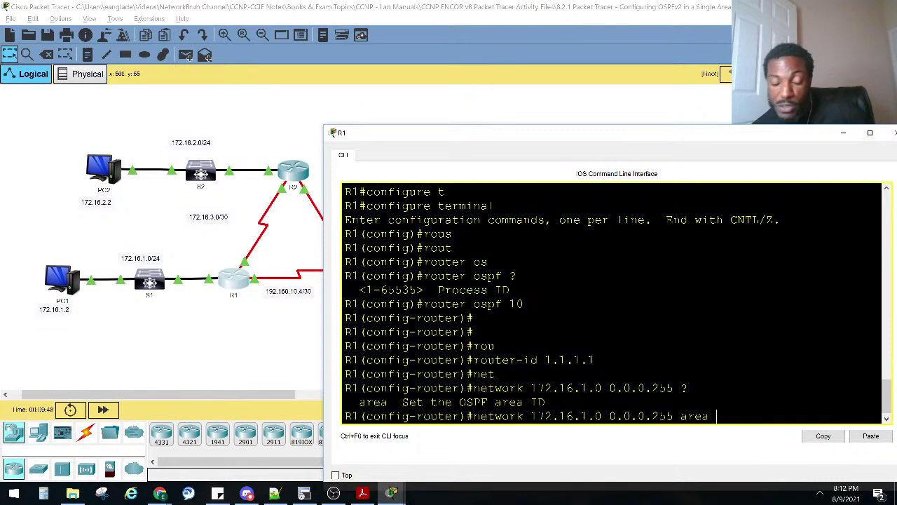
pyautogui.write('0')
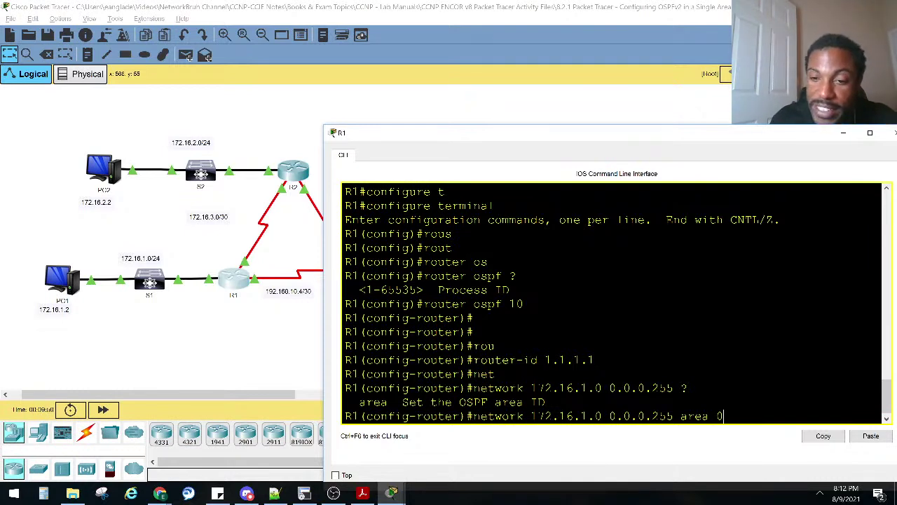
pyautogui.press('Return')
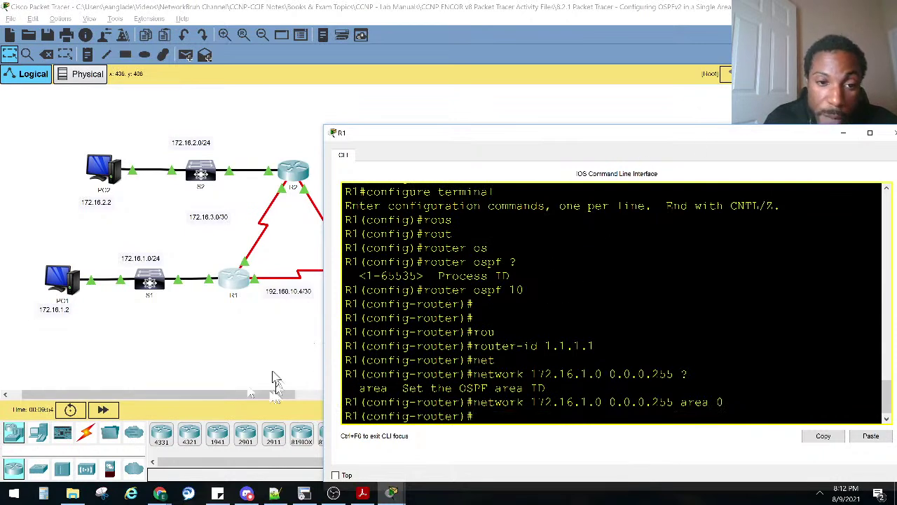
# Check the activity's completion progress and examine R1's LAN and serial networks in the topology.
pyautogui.click(248, 377)
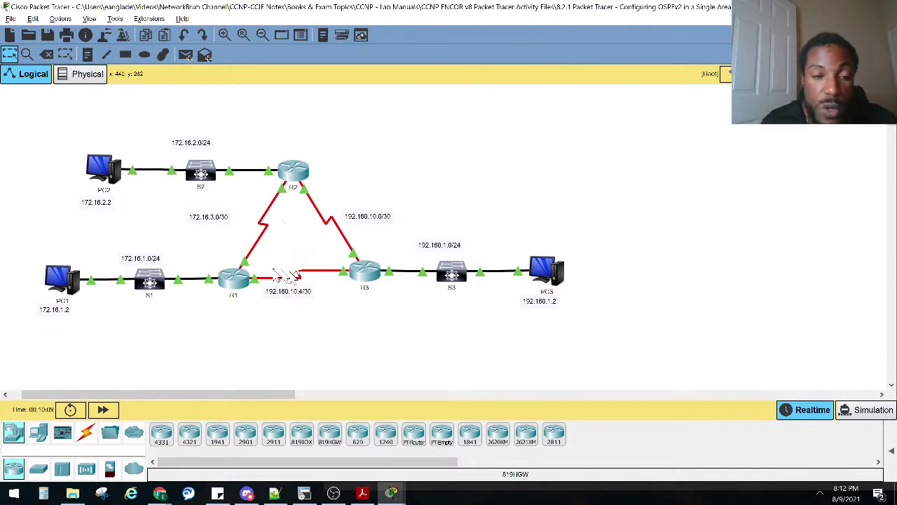
pyautogui.moveTo(100, 240); pyautogui.dragTo(214, 322)
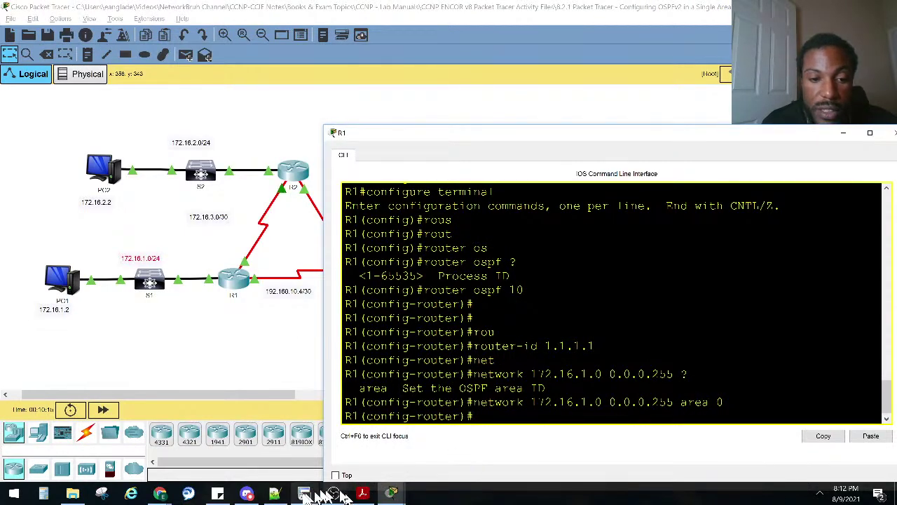
pyautogui.moveTo(392, 493)
pyautogui.click(334, 460)
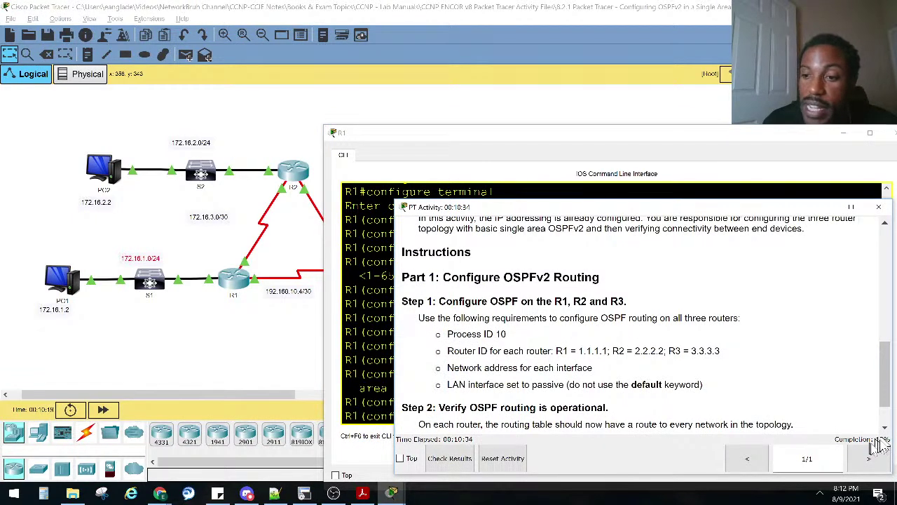
pyautogui.click(254, 343)
pyautogui.moveTo(226, 232); pyautogui.dragTo(270, 267)
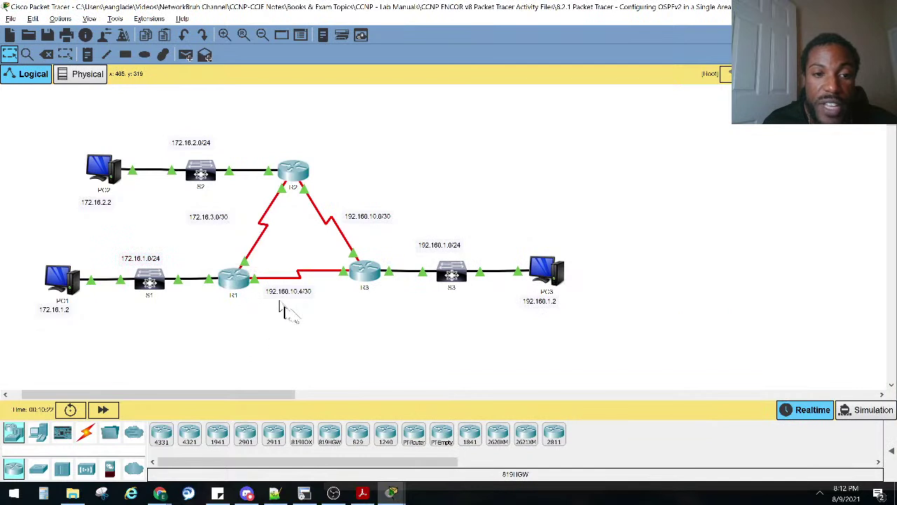
pyautogui.moveTo(300, 313); pyautogui.dragTo(245, 272)
pyautogui.moveTo(202, 224); pyautogui.dragTo(281, 341)
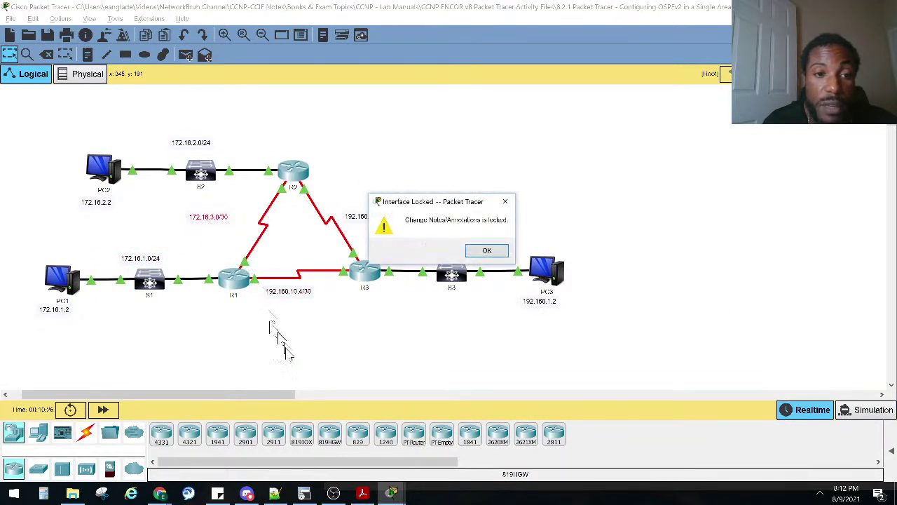
pyautogui.click(480, 250)
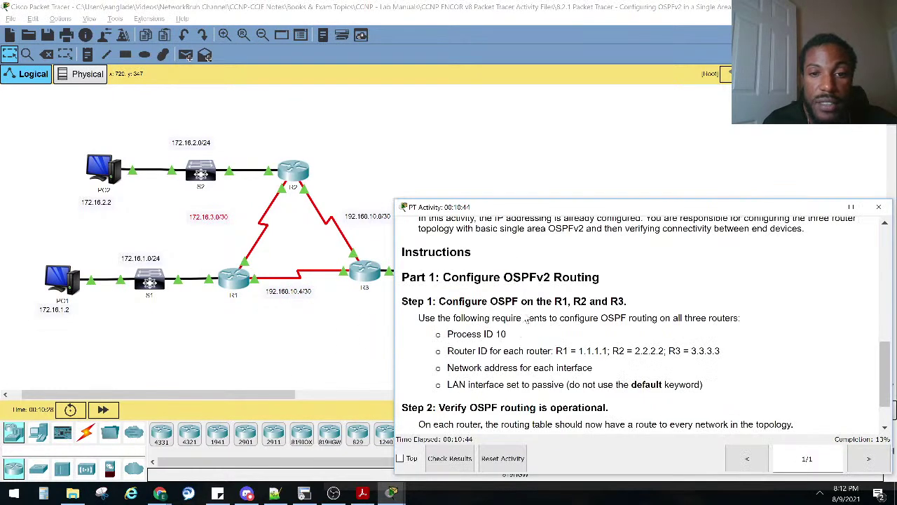
# Advertise R1's serial link to R2 in OSPF with network 172.16.3.0 0.0.0.3 area 0.
pyautogui.click(246, 279)
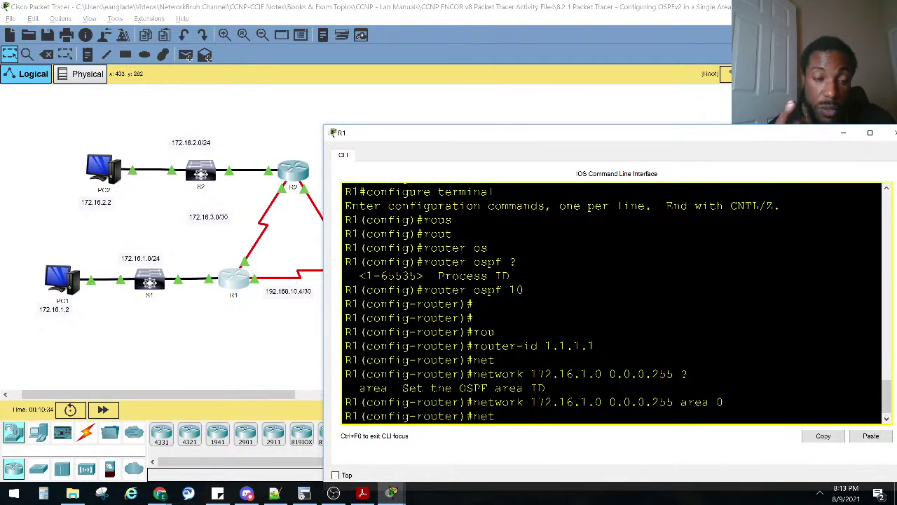
pyautogui.press('Tab')
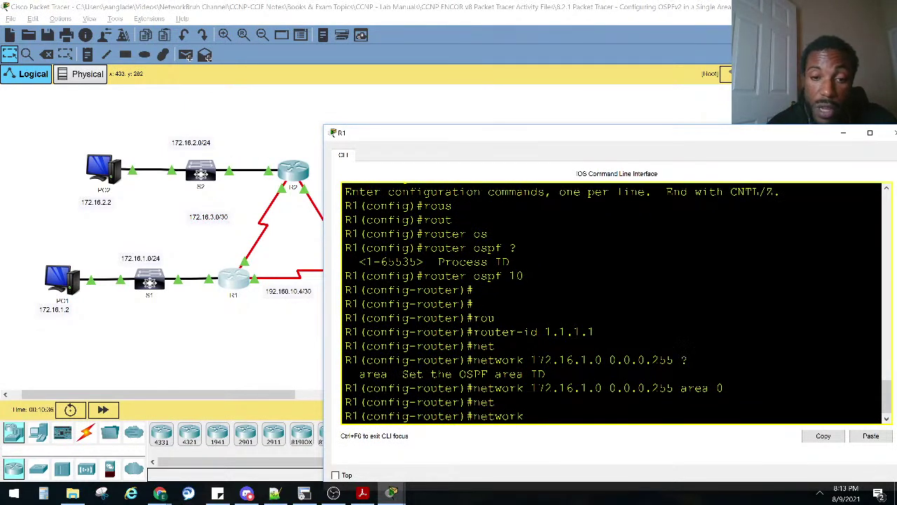
pyautogui.write('172.16.')
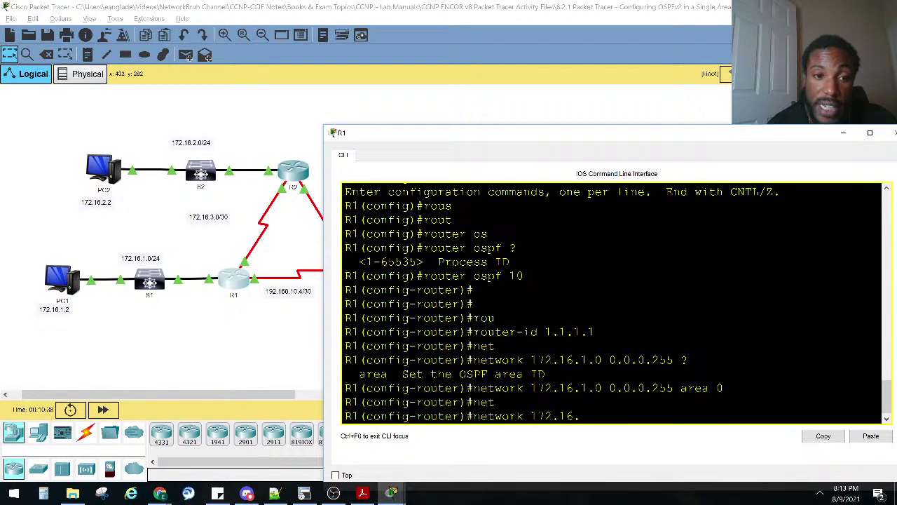
pyautogui.write('3.0')
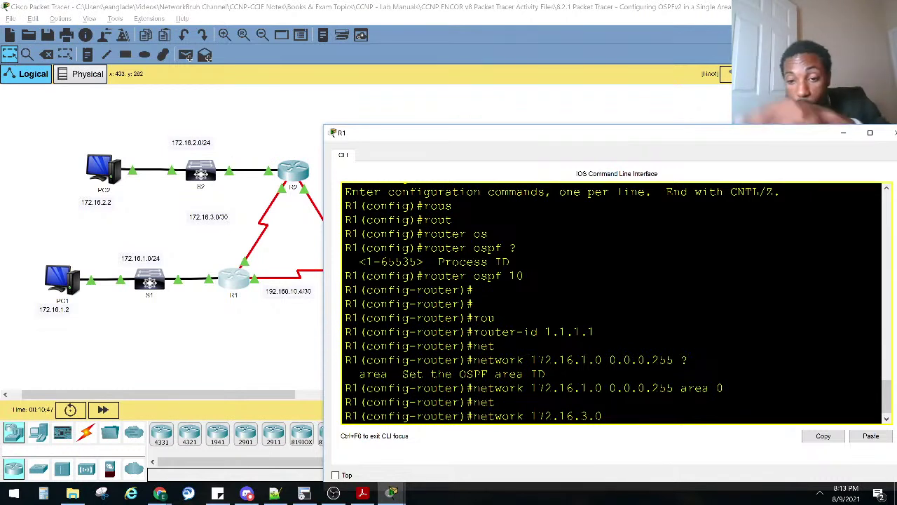
pyautogui.write('0.0.0.')
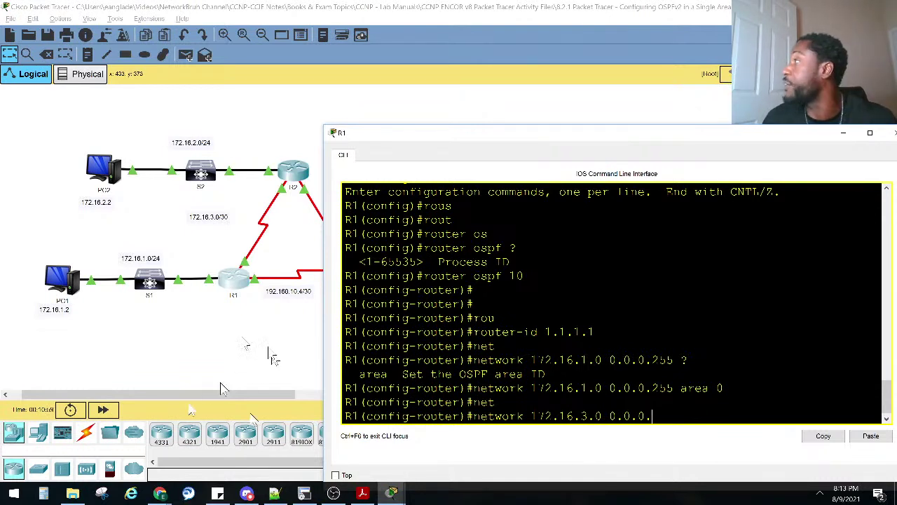
pyautogui.write('3')
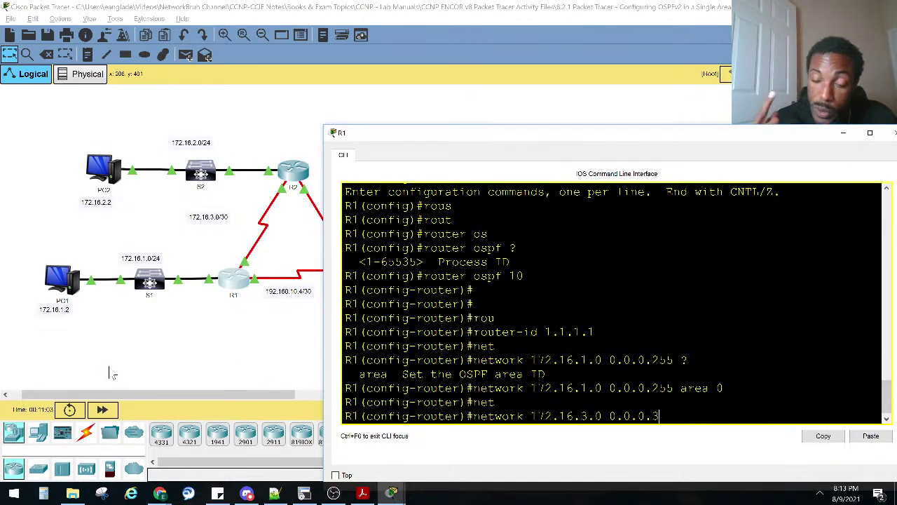
pyautogui.write(' area 0')
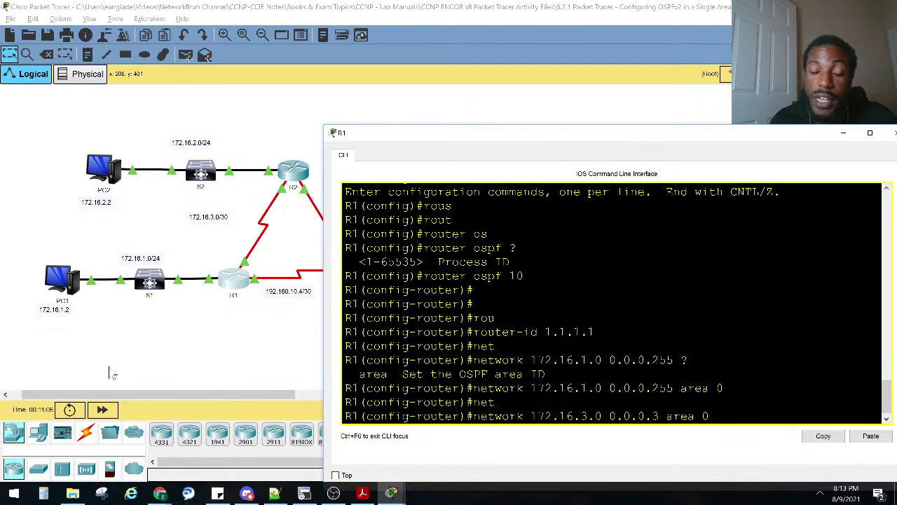
pyautogui.press('Return')
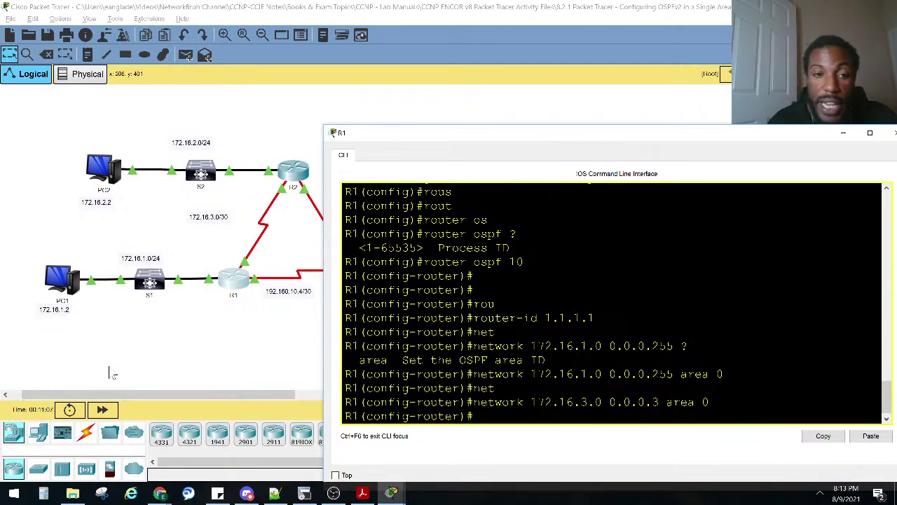
# Check the R1–R3 link's network and begin R1's statement as network 192.168.10.4 255.255.255.252.
pyautogui.click(236, 336)
pyautogui.moveTo(310, 310); pyautogui.dragTo(280, 275)
pyautogui.click(254, 279)
pyautogui.write('net')
pyautogui.press('Tab')
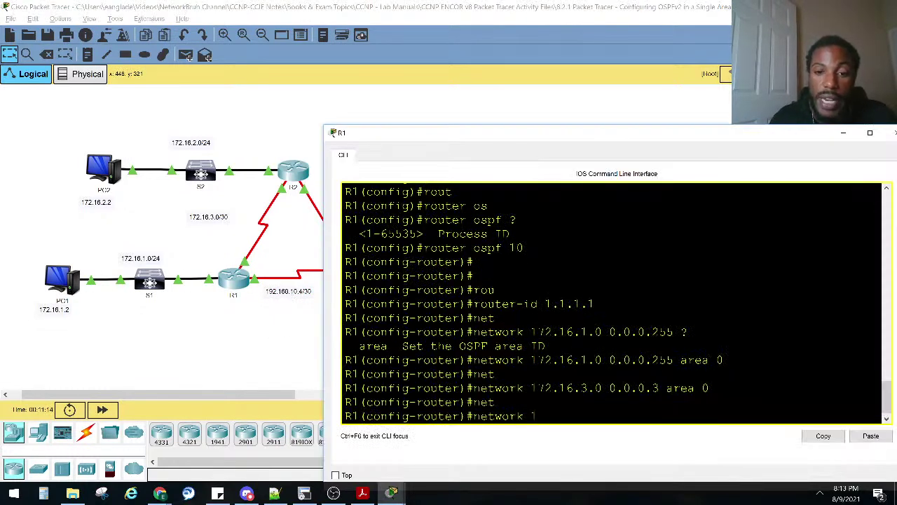
pyautogui.write('192.168.10.4')
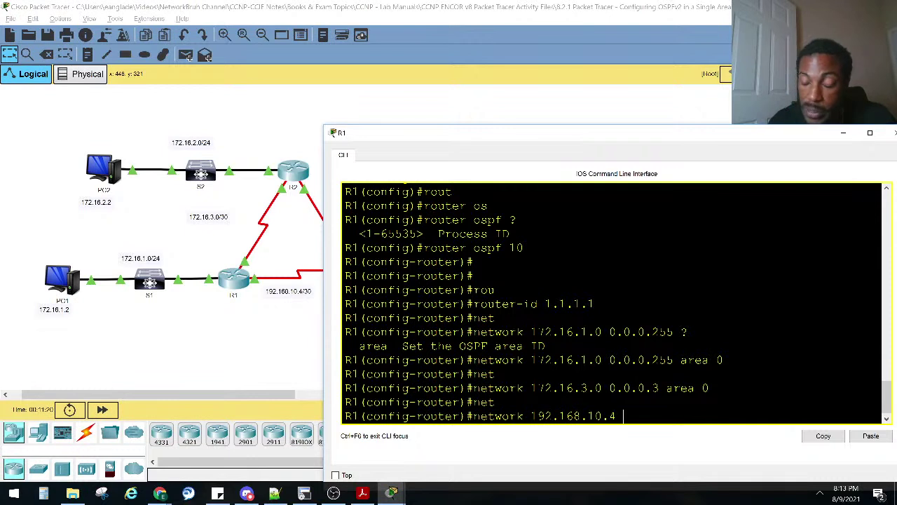
pyautogui.write(' 255.255.255.252')
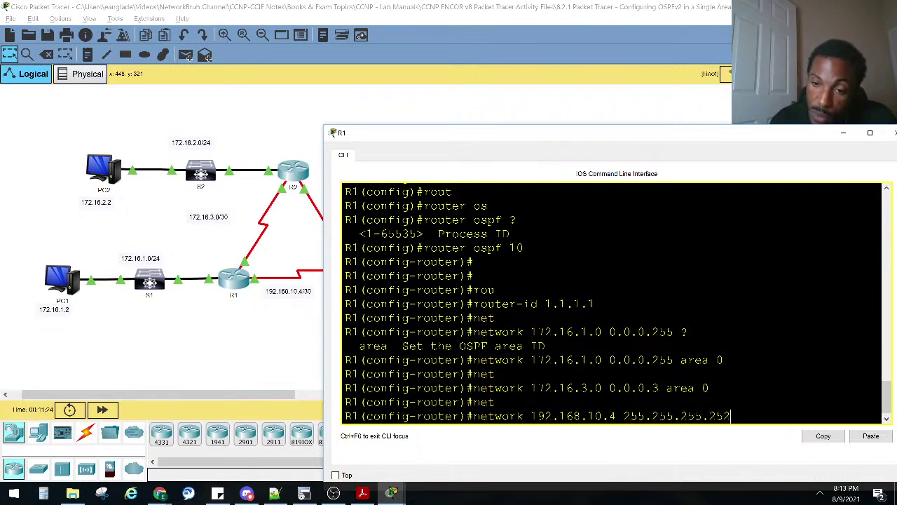
# Replace the subnet mask with wildcard 0.0.0.3 and finish R1's 192.168.10.4 network statement in area 0.
pyautogui.press('BackSpace')
pyautogui.press('BackSpace')
pyautogui.press('BackSpace')
pyautogui.press('BackSpace')
pyautogui.press('BackSpace')
pyautogui.press('BackSpace')
pyautogui.press('BackSpace')
pyautogui.press('BackSpace')
pyautogui.press('BackSpace')
pyautogui.press('BackSpace')
pyautogui.press('BackSpace')
pyautogui.press('BackSpace')
pyautogui.press('BackSpace')
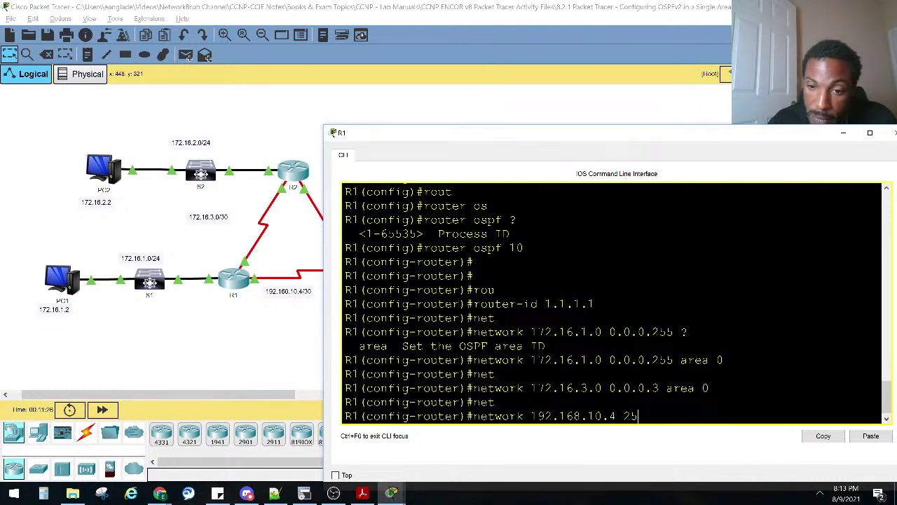
pyautogui.write('255')
pyautogui.press('BackSpace')
pyautogui.write('0.0.0.3')
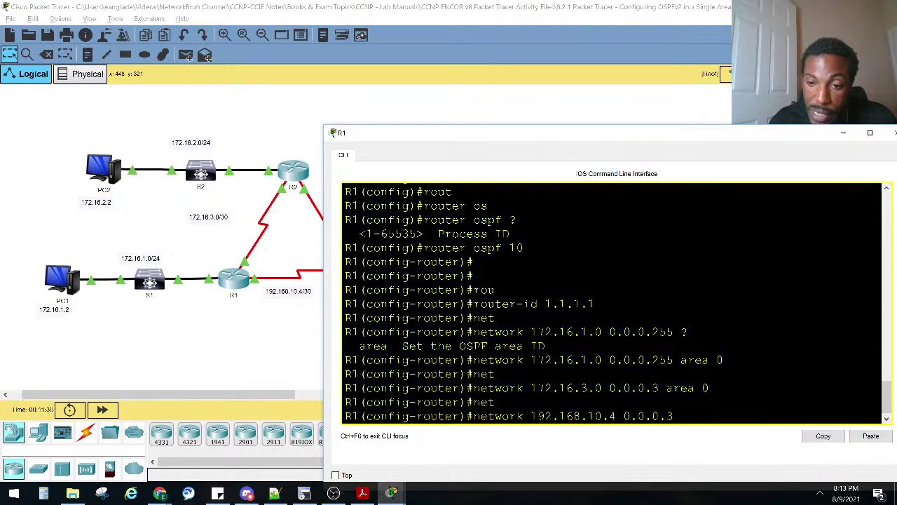
pyautogui.write(' area 0')
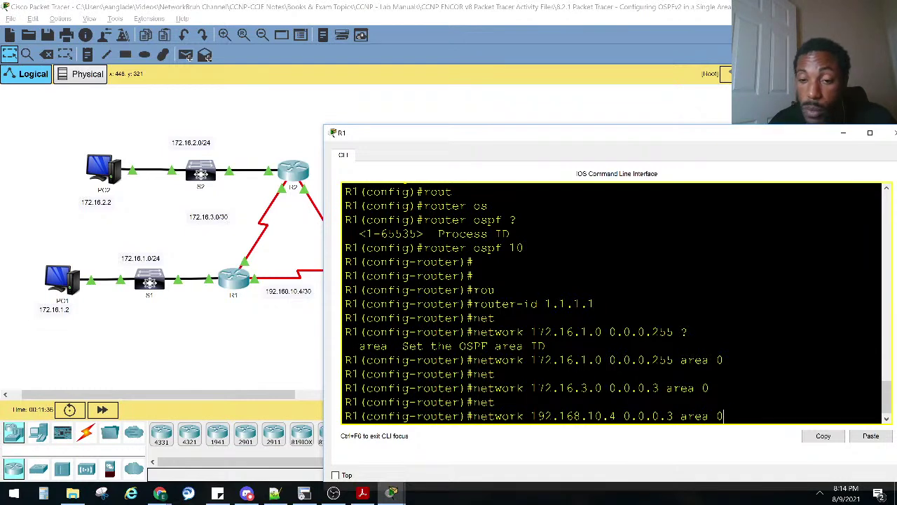
pyautogui.press('Return')
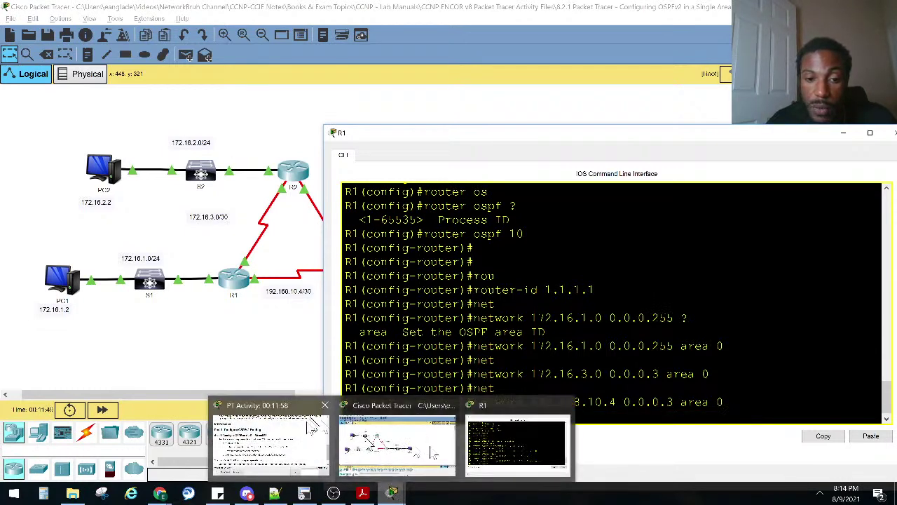
# Return to the topology and examine R2 and its attached networks.
pyautogui.click(298, 391)
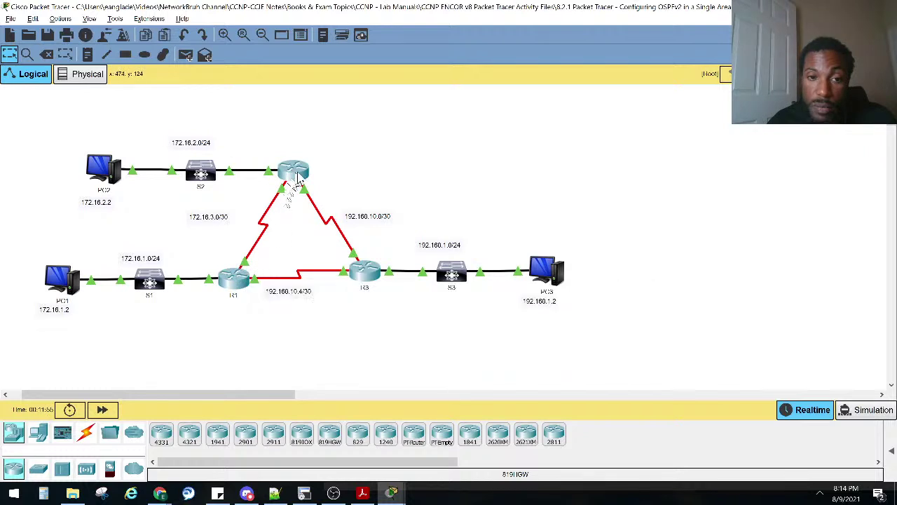
pyautogui.moveTo(300, 180)
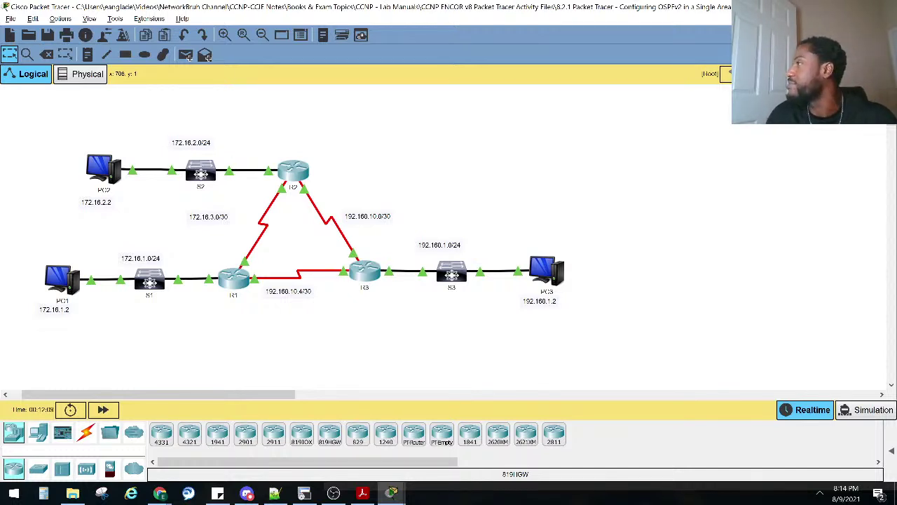
# Open R2's command-line console and bring up its user prompt.
pyautogui.click(289, 173)
pyautogui.press('Return')
pyautogui.press('Return')
pyautogui.press('Return')
pyautogui.press('Return')
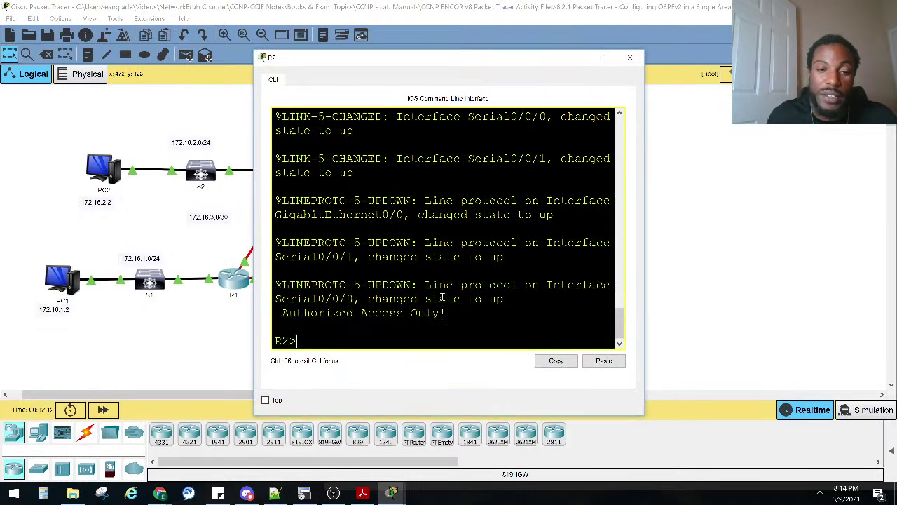
# Reread the activity instructions for OSPF, highlighting the requirement about passive LAN interfaces.
pyautogui.click(242, 280)
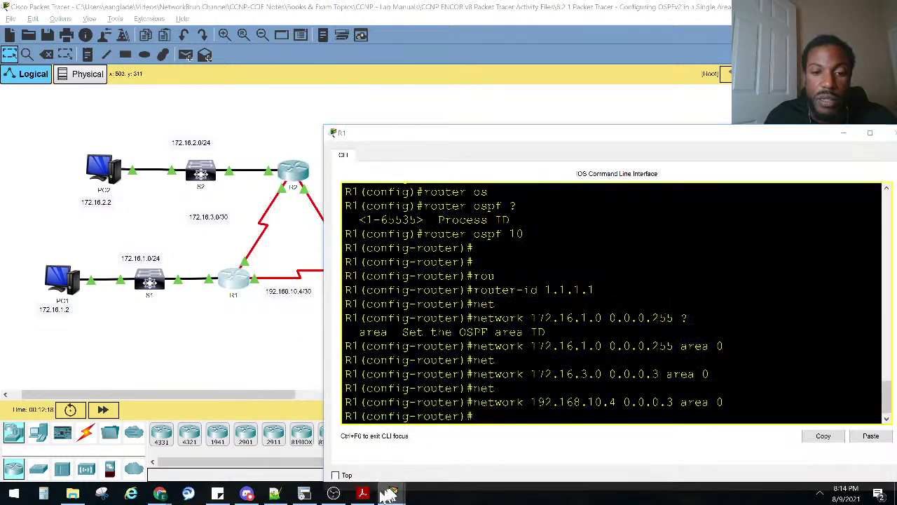
pyautogui.moveTo(388, 495)
pyautogui.click(256, 449)
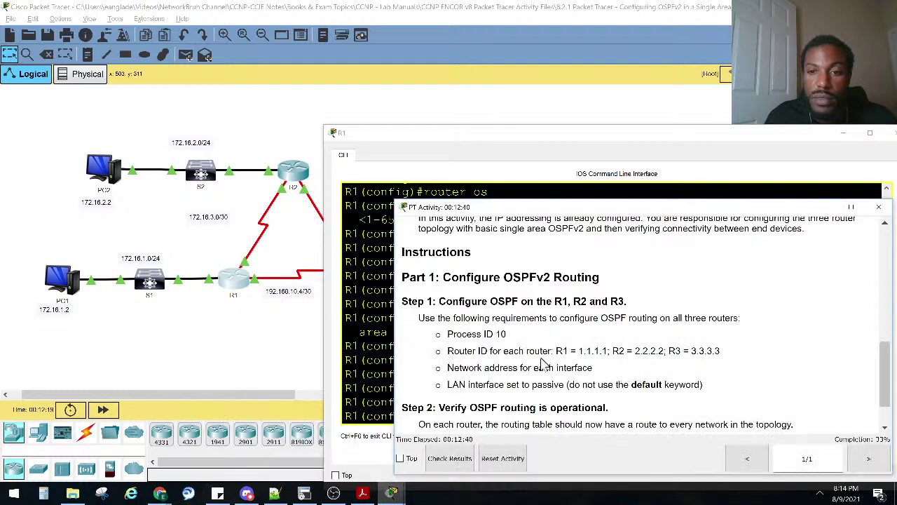
pyautogui.moveTo(593, 368); pyautogui.dragTo(562, 384)
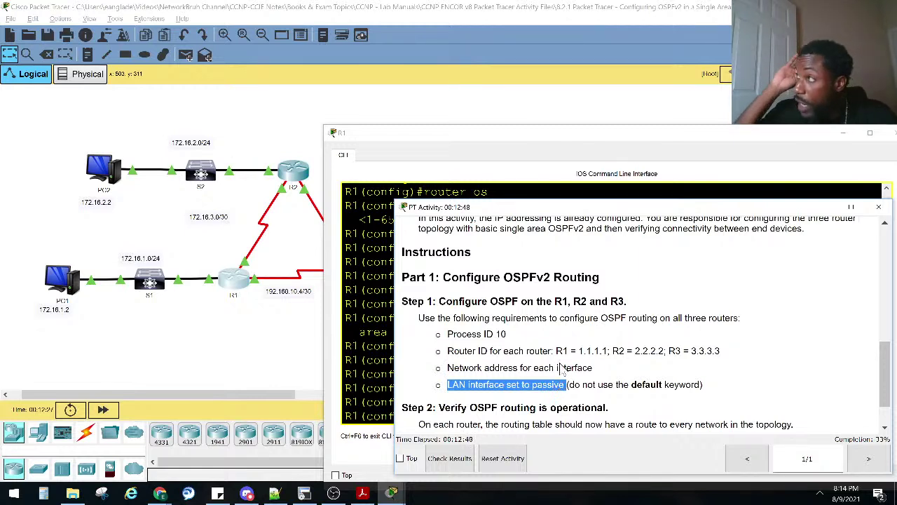
# Examine in the topology the PC1–S1 LAN segment attached to R1 and the links between the routers.
pyautogui.click(233, 314)
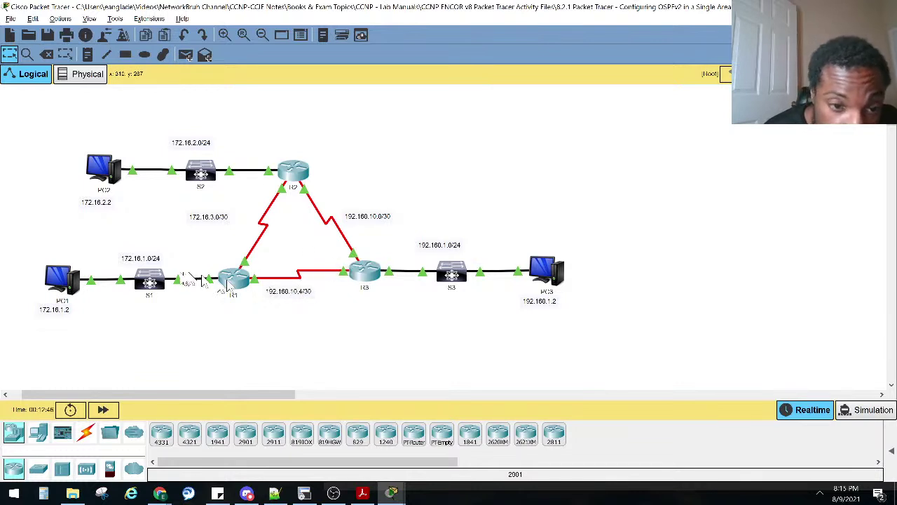
pyautogui.moveTo(40, 234); pyautogui.dragTo(226, 340)
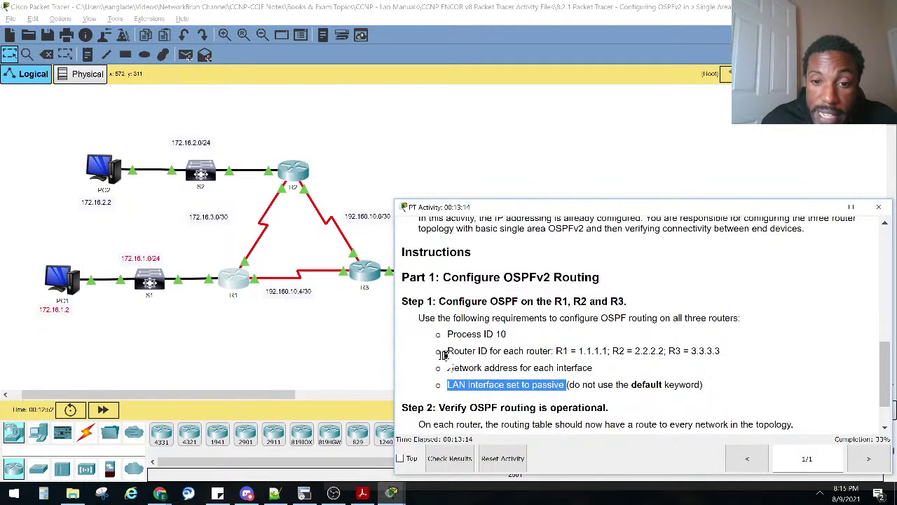
pyautogui.click(214, 305)
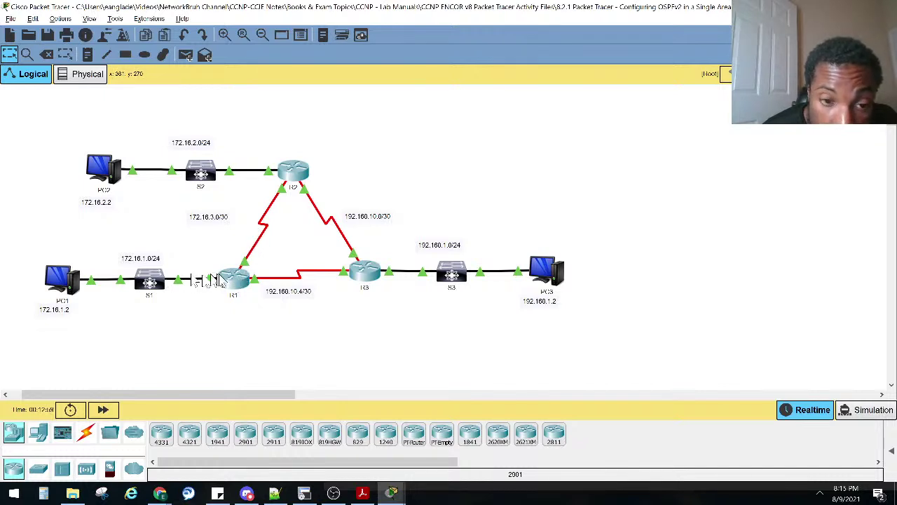
pyautogui.moveTo(216, 253); pyautogui.dragTo(26, 315)
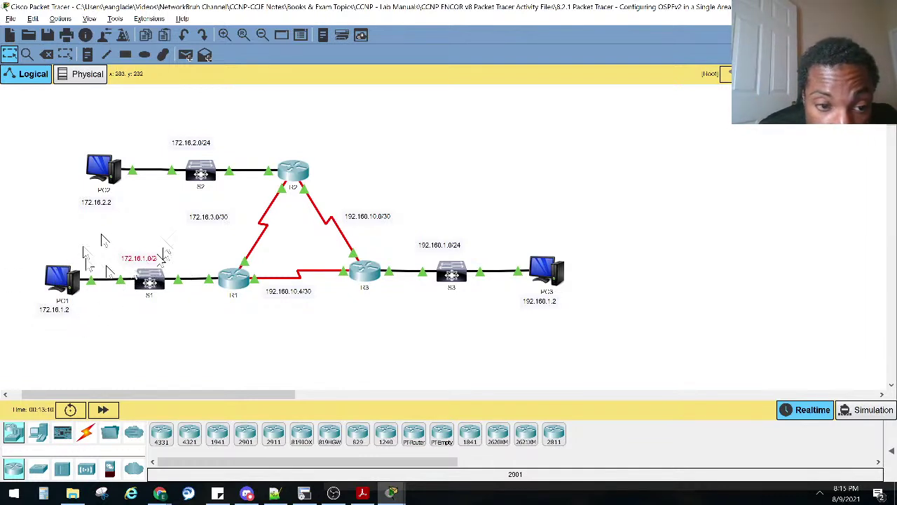
pyautogui.moveTo(67, 241); pyautogui.dragTo(220, 340)
pyautogui.moveTo(275, 129); pyautogui.dragTo(406, 322)
pyautogui.moveTo(50, 239); pyautogui.dragTo(220, 360)
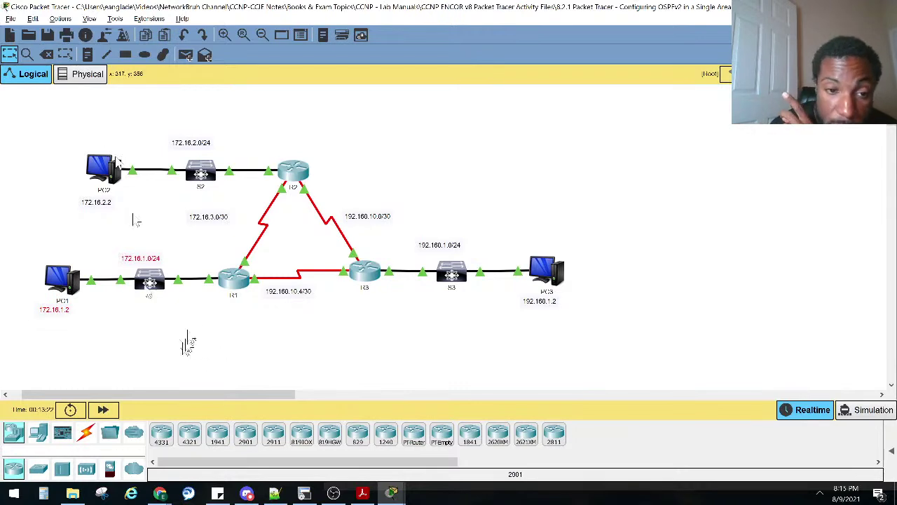
pyautogui.click(231, 288)
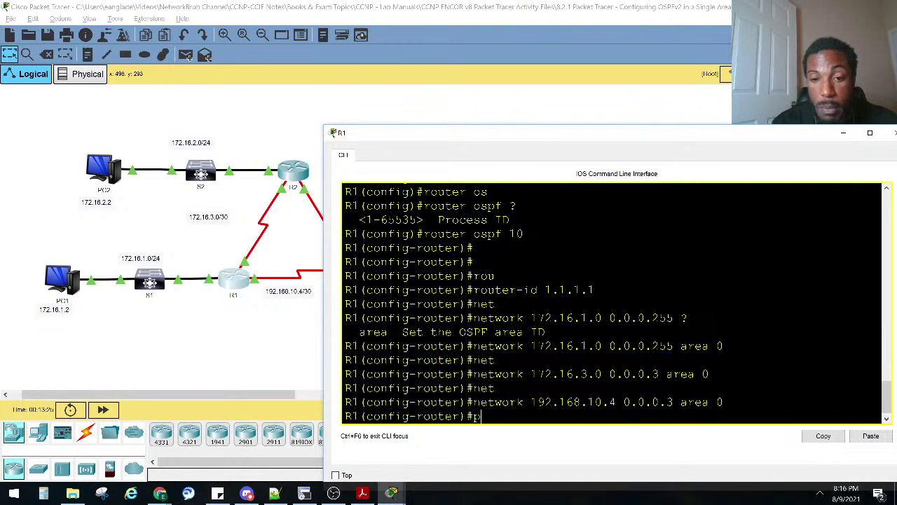
pyautogui.press('Tab')
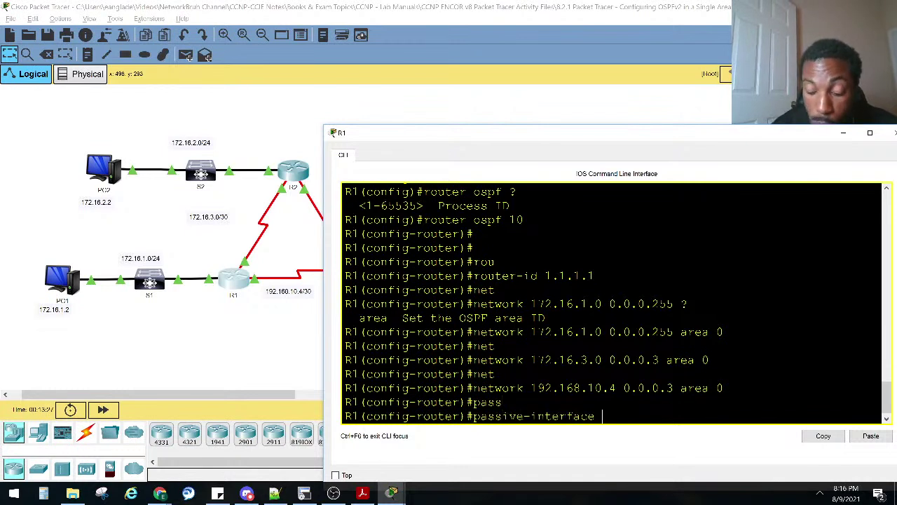
pyautogui.hotkey('ctrl', 'z')
pyautogui.press('Return')
pyautogui.press('Return')
pyautogui.press('Return')
pyautogui.press('Return')
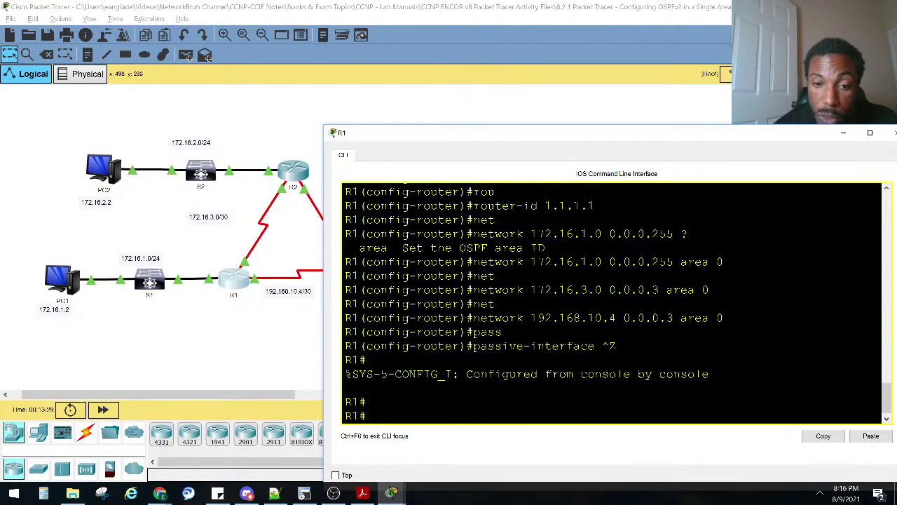
# Enter configuration mode for OSPF process 10 on R1 and begin a passive-interface statement.
pyautogui.write('conf')
pyautogui.press('Tab')
pyautogui.write('t')
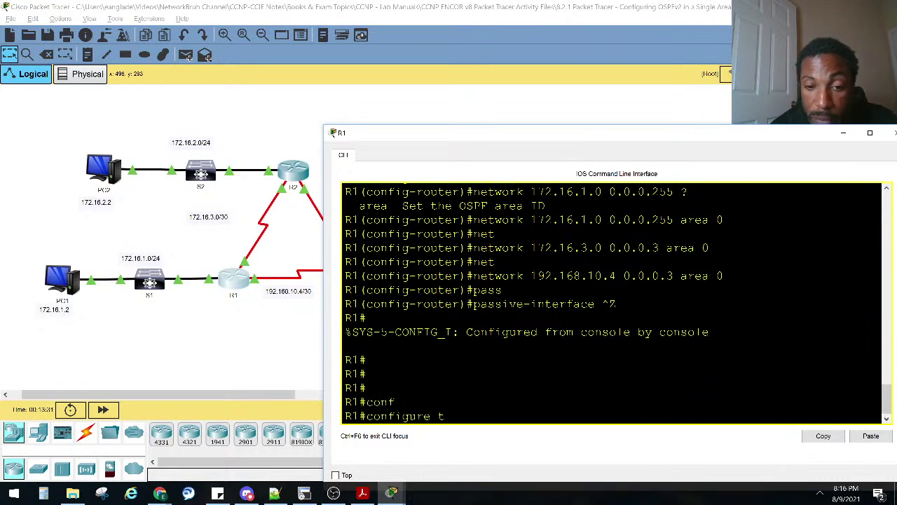
pyautogui.press('Tab')
pyautogui.press('Return')
pyautogui.write('rou')
pyautogui.press('Tab')
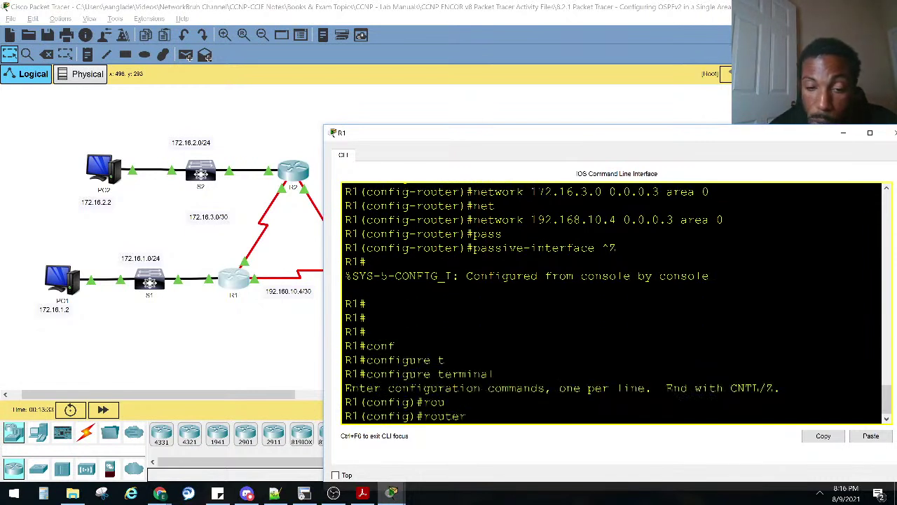
pyautogui.write('os')
pyautogui.press('Tab')
pyautogui.write('1')
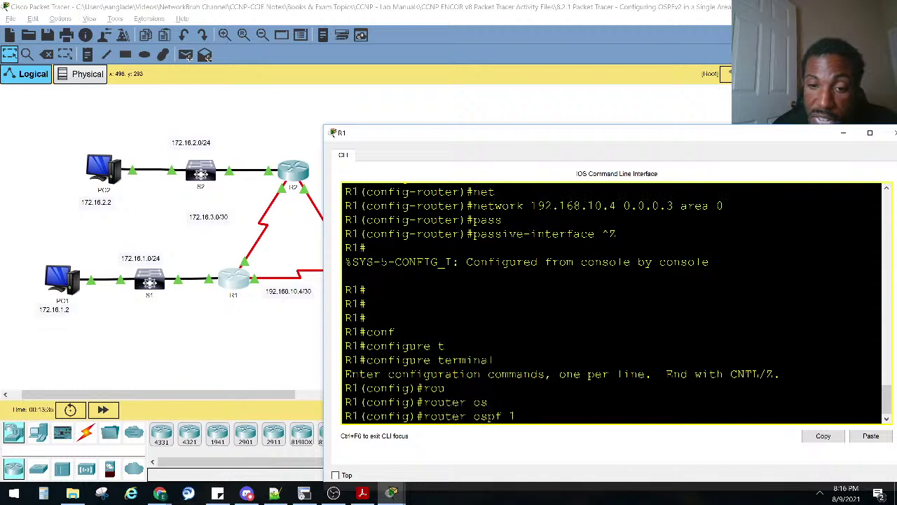
pyautogui.write('0')
pyautogui.press('Return')
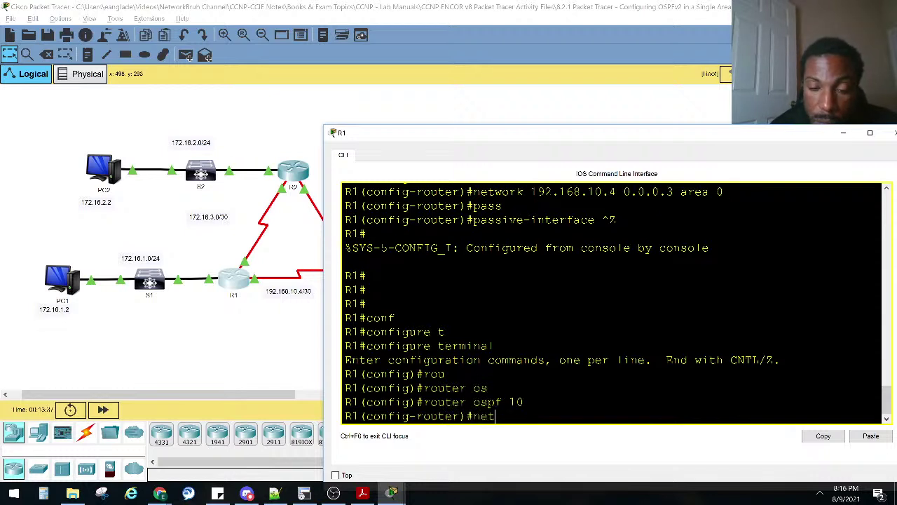
pyautogui.write('pass')
pyautogui.press('Tab')
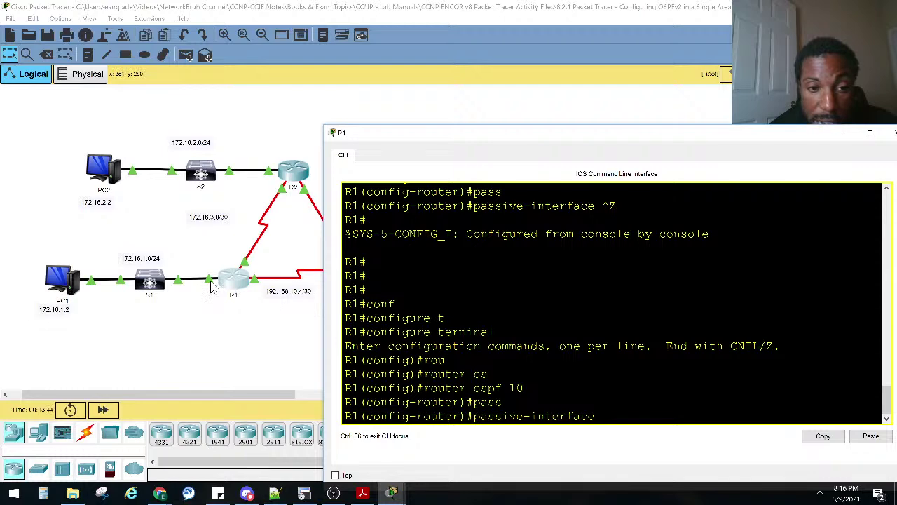
# Check in the topology which R1 interface connects to S1, then reopen R1's console.
pyautogui.click(204, 326)
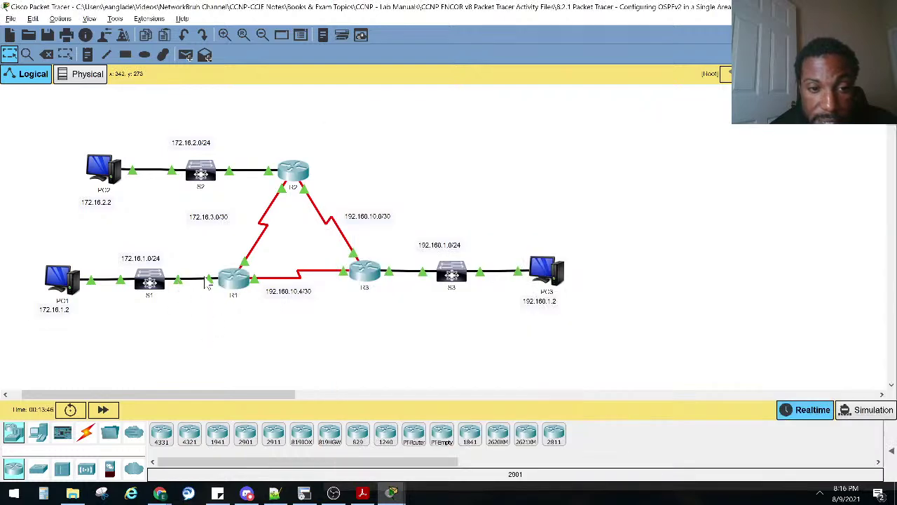
pyautogui.click(246, 288)
pyautogui.click(221, 365)
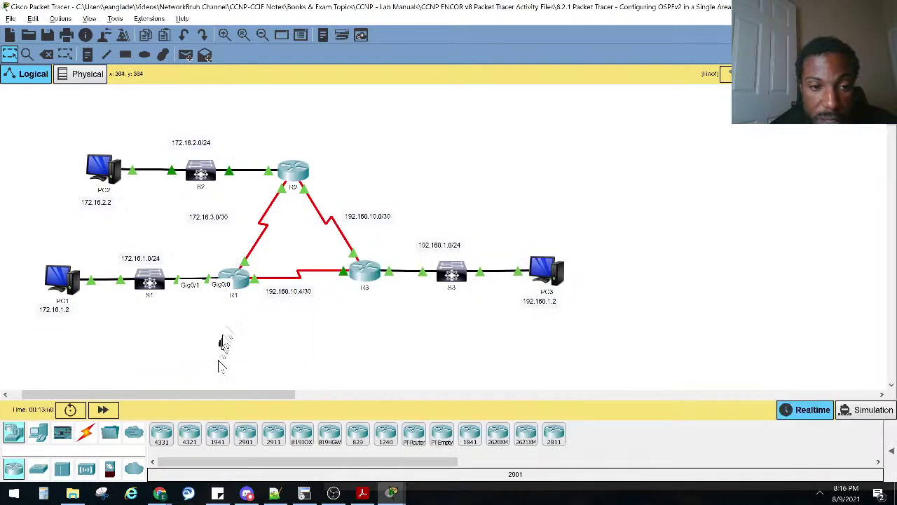
pyautogui.moveTo(234, 279)
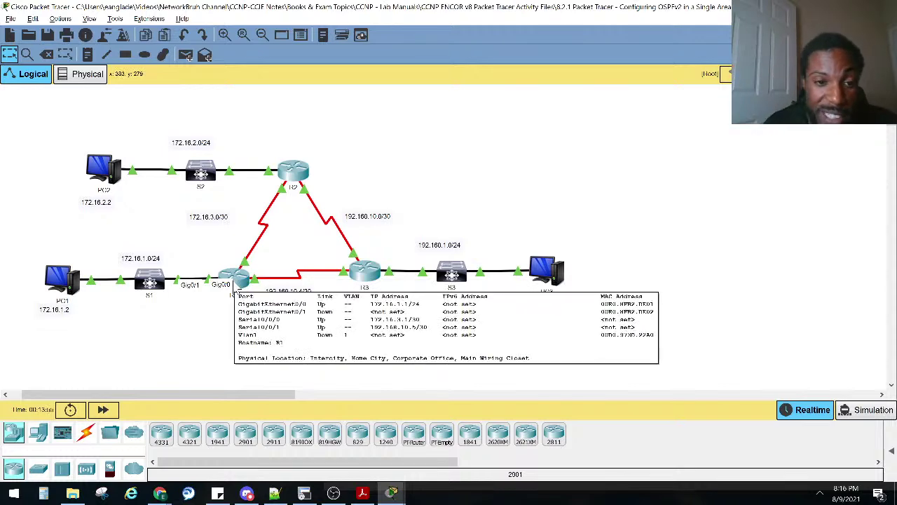
pyautogui.click(236, 281)
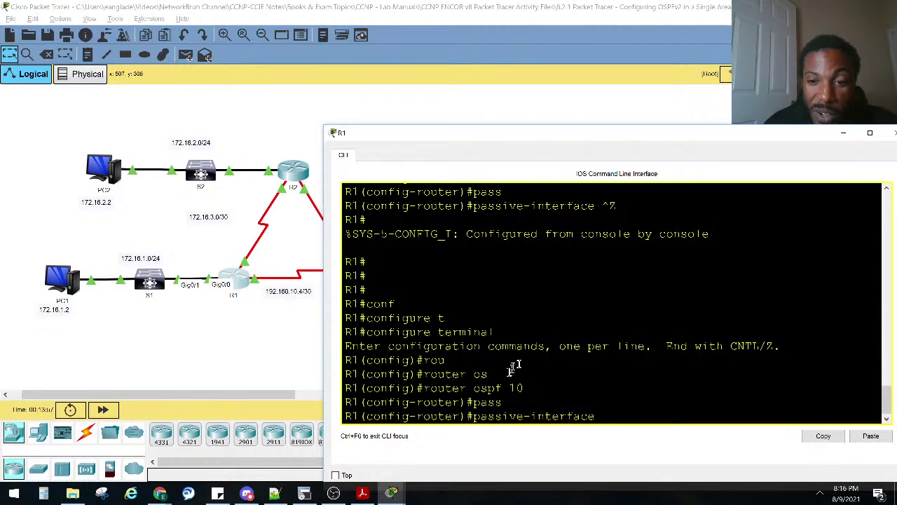
# Leave configuration mode and list R1's interfaces in brief to identify the one on the 172.16.1.0/24 LAN.
pyautogui.hotkey('ctrl', 'z')
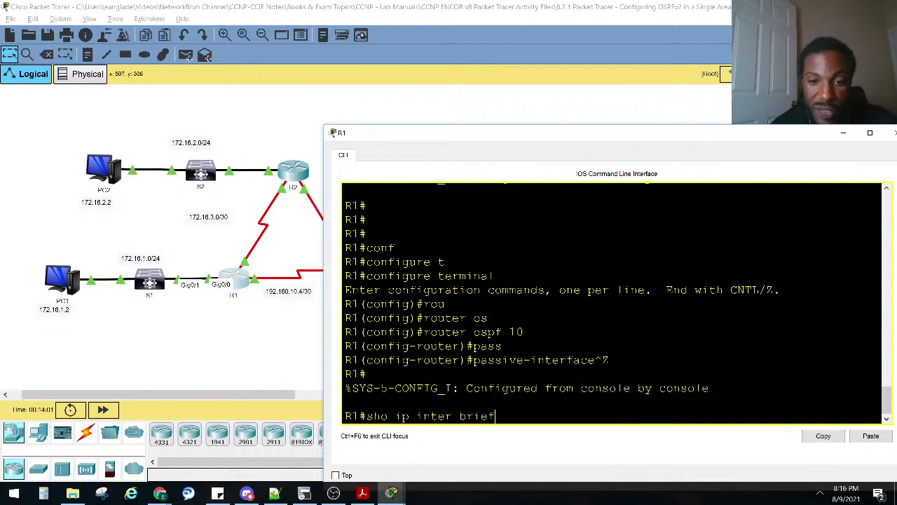
pyautogui.write('sho ip inter brief')
pyautogui.press('Return')
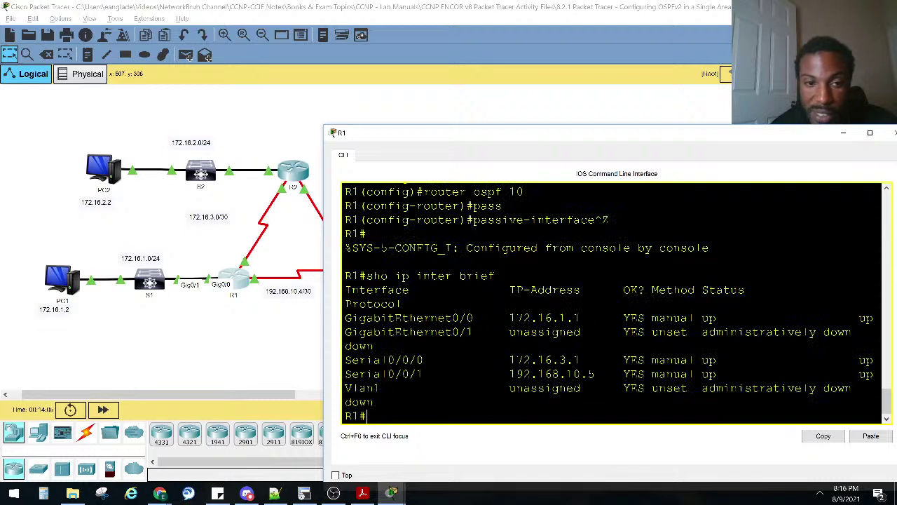
pyautogui.moveTo(589, 322); pyautogui.dragTo(481, 318)
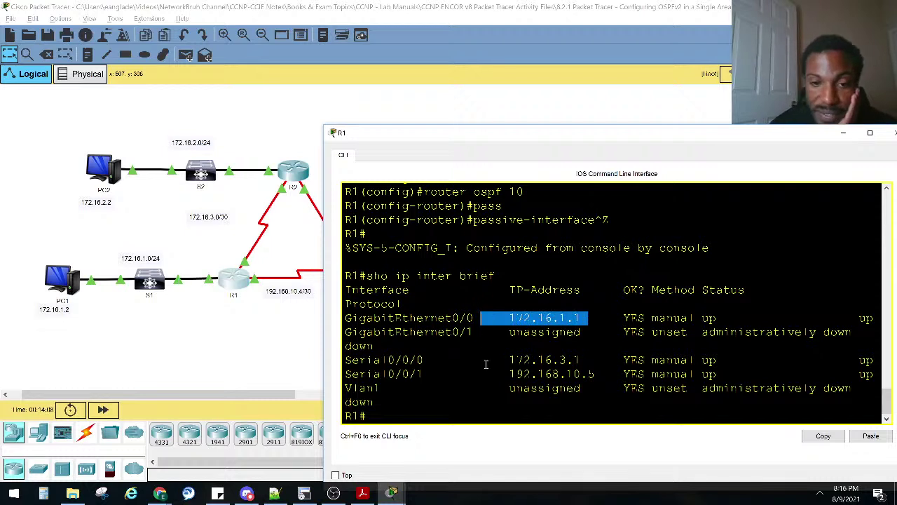
pyautogui.click(491, 375)
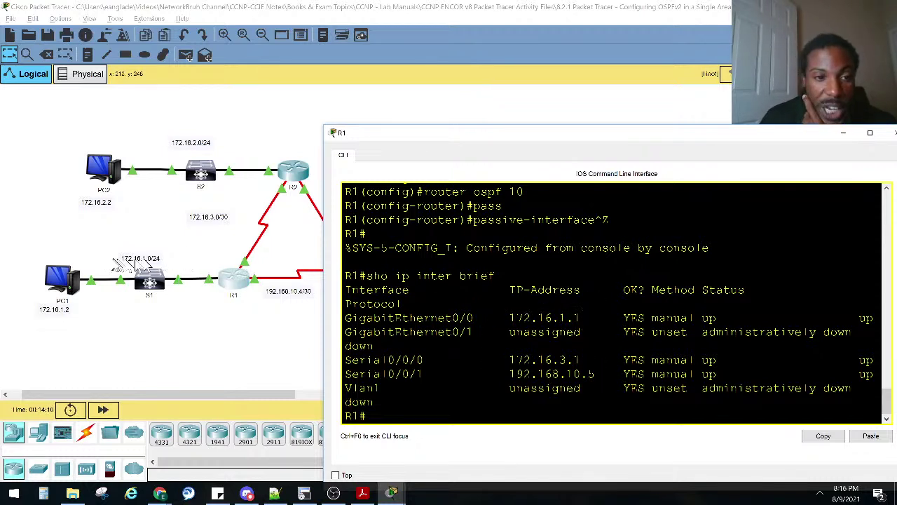
pyautogui.moveTo(501, 318); pyautogui.dragTo(588, 321)
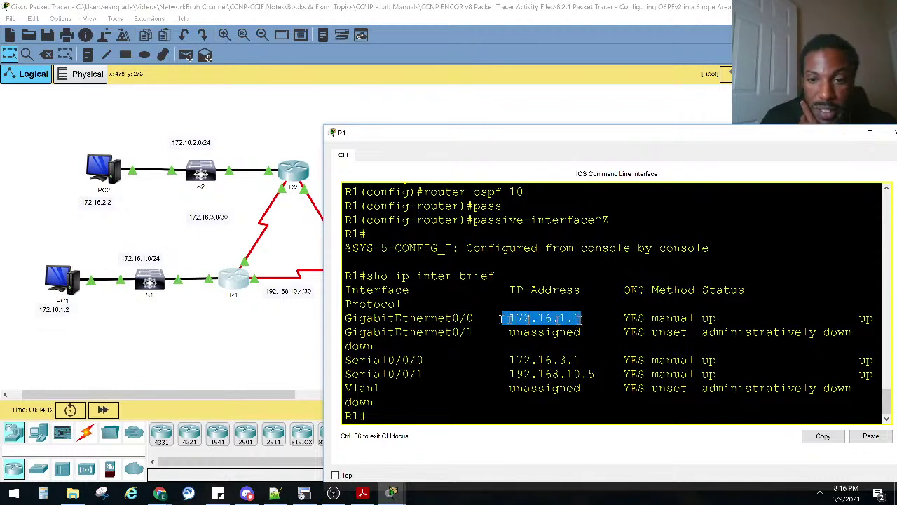
pyautogui.moveTo(484, 318); pyautogui.dragTo(345, 319)
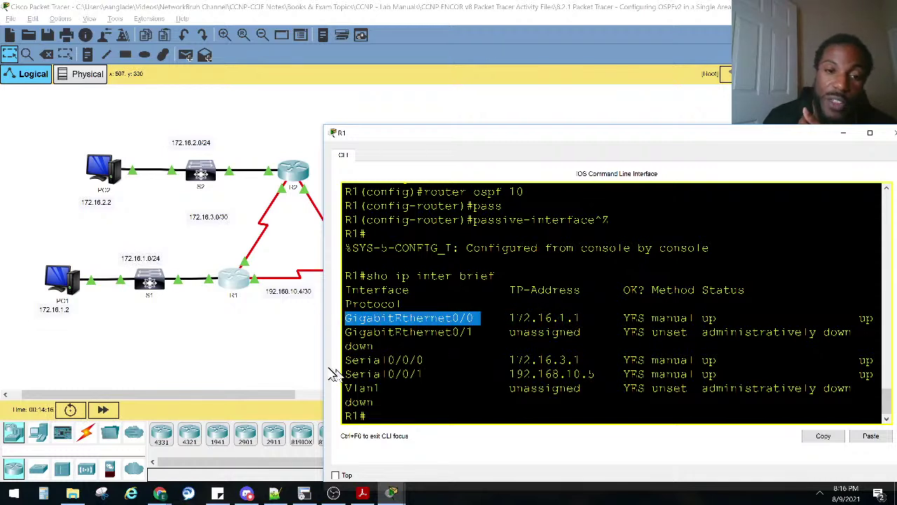
# Widen R1's console window and check the LAN interface's address in the interface listing.
pyautogui.moveTo(322, 365); pyautogui.dragTo(202, 368)
pyautogui.click(453, 359)
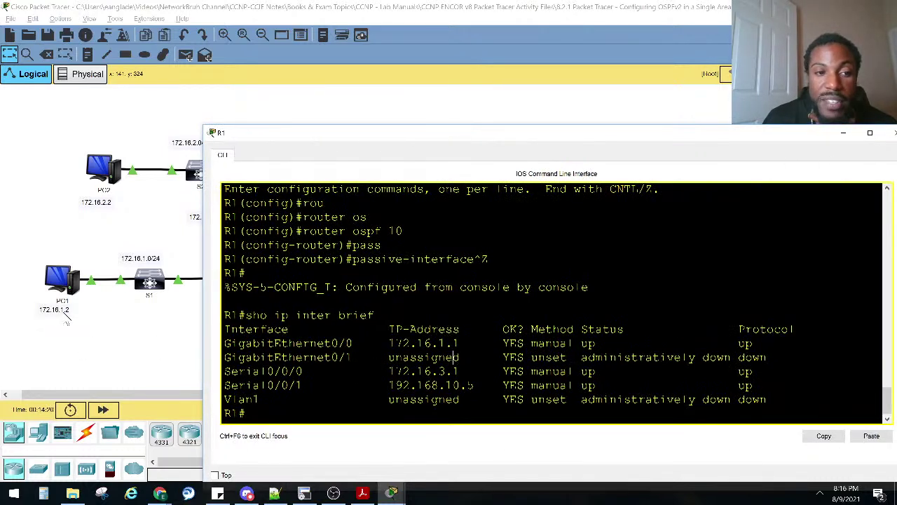
pyautogui.moveTo(460, 344); pyautogui.dragTo(391, 343)
pyautogui.click(413, 343)
pyautogui.press('Return')
pyautogui.press('Return')
pyautogui.press('Return')
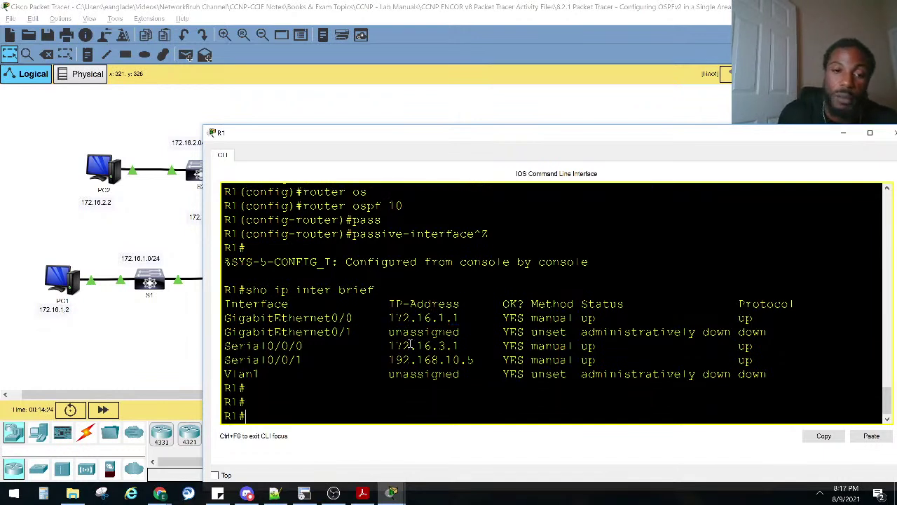
# Enter global configuration mode on R1 and open OSPF process 10 for configuration.
pyautogui.write('conf')
pyautogui.press('Tab')
pyautogui.write('t')
pyautogui.press('Tab')
pyautogui.press('Return')
pyautogui.write('rout')
pyautogui.press('Tab')
pyautogui.write('os')
pyautogui.press('Tab')
pyautogui.write('10')
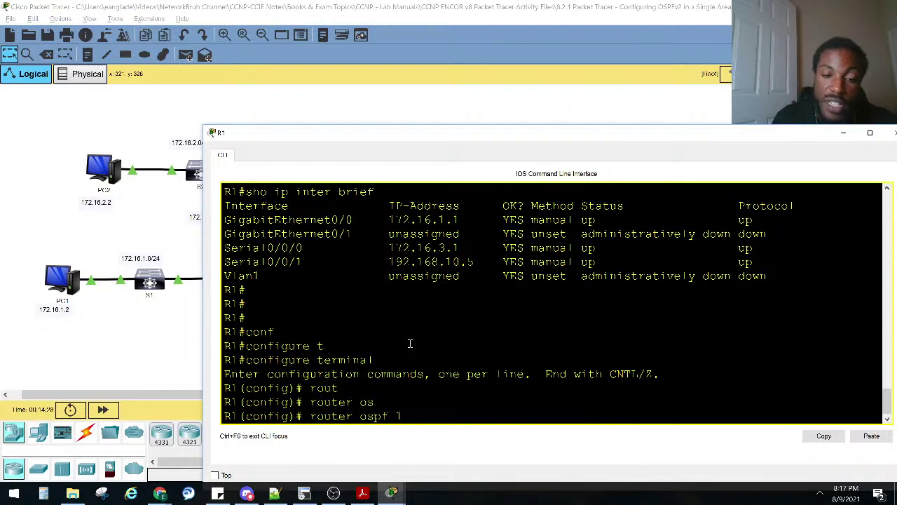
pyautogui.press('Return')
# Set R1's GigabitEthernet 0/0 as a passive interface in OSPF and return to the topology.
pyautogui.write('net')
pyautogui.press('Tab')
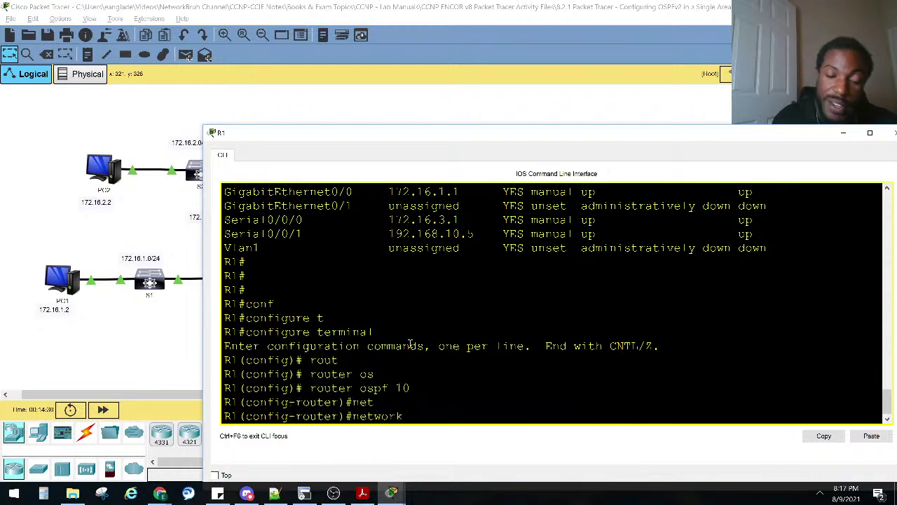
pyautogui.write('po')
pyautogui.write('s')
pyautogui.press('Tab')
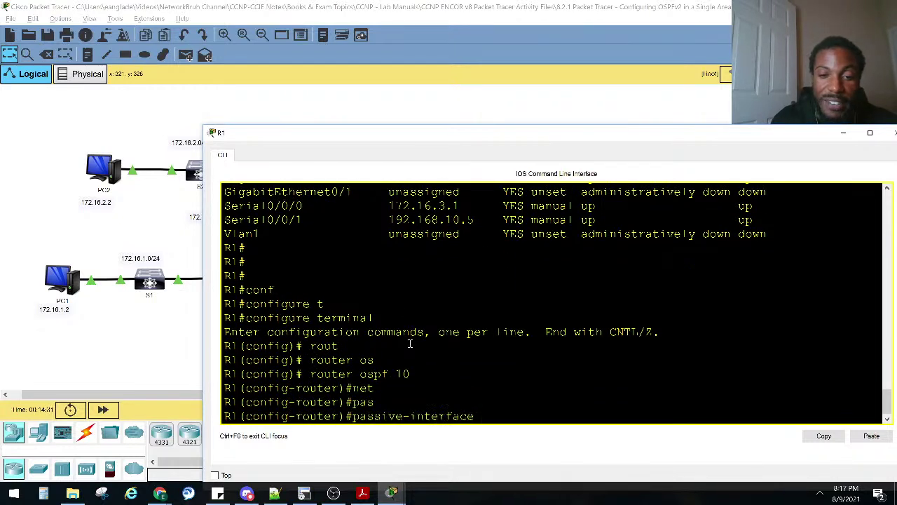
pyautogui.write('gi')
pyautogui.press('Tab')
pyautogui.write('0/0')
pyautogui.press('Return')
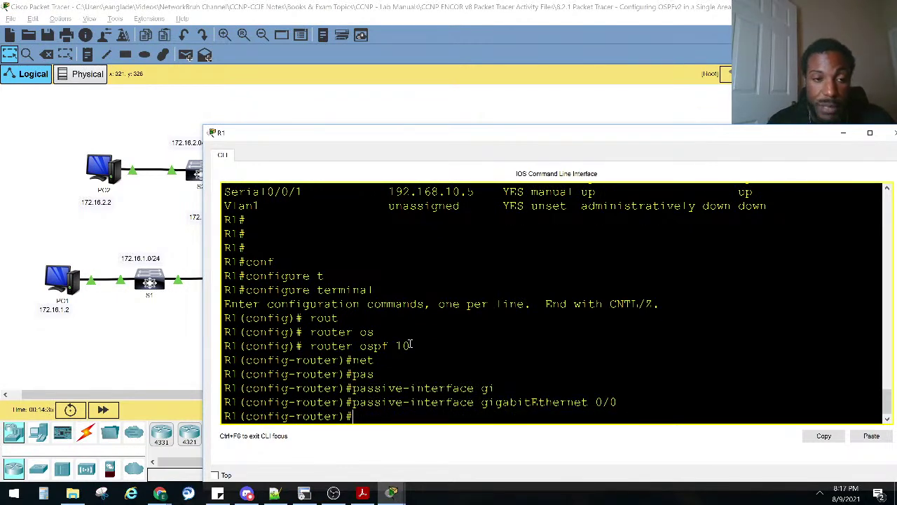
pyautogui.click(119, 379)
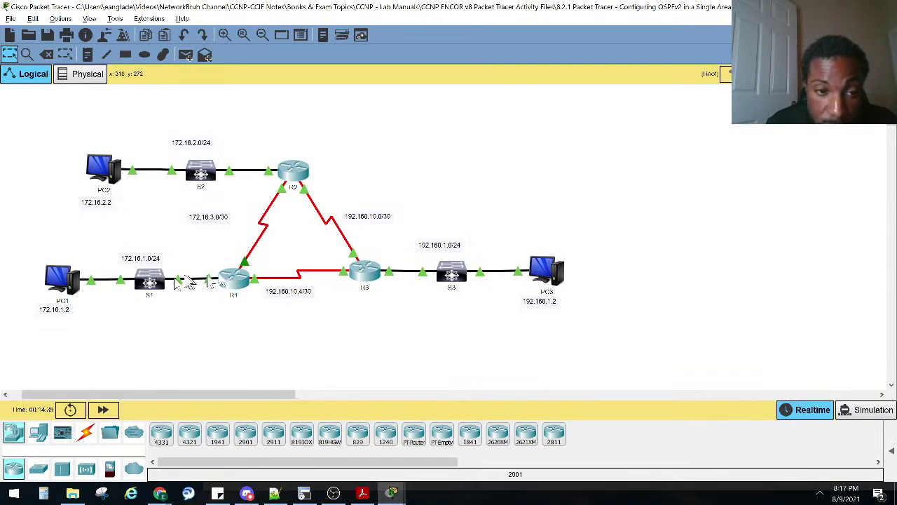
pyautogui.moveTo(228, 293)
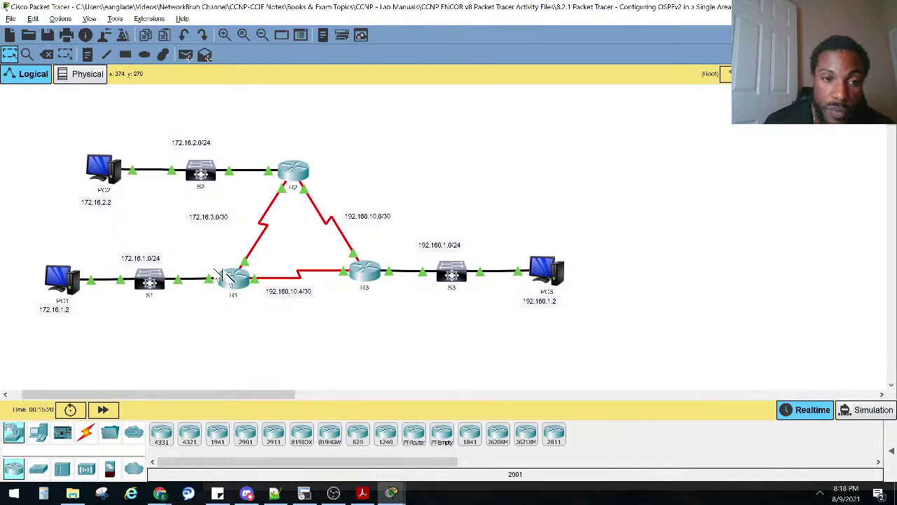
# Review the activity instructions for the OSPF process ID, router IDs, network addresses and passive LAN interface requirements.
pyautogui.moveTo(222, 279)
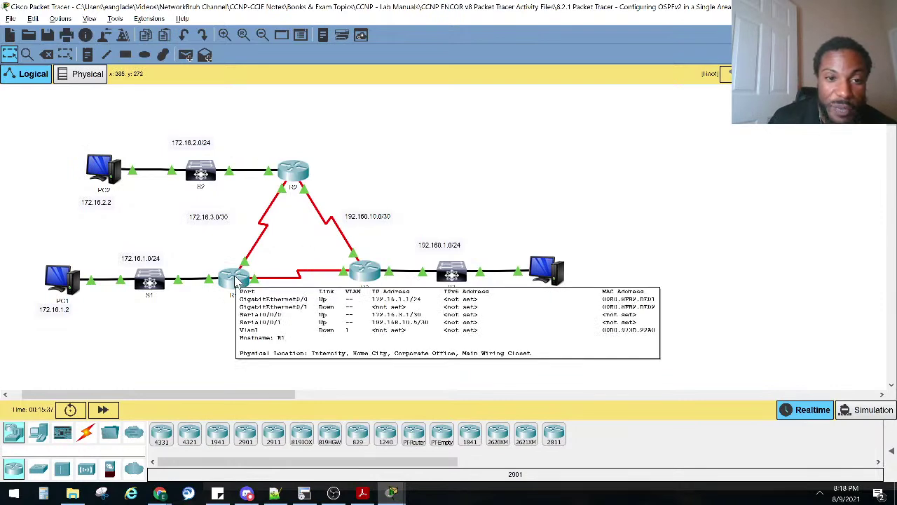
pyautogui.click(237, 280)
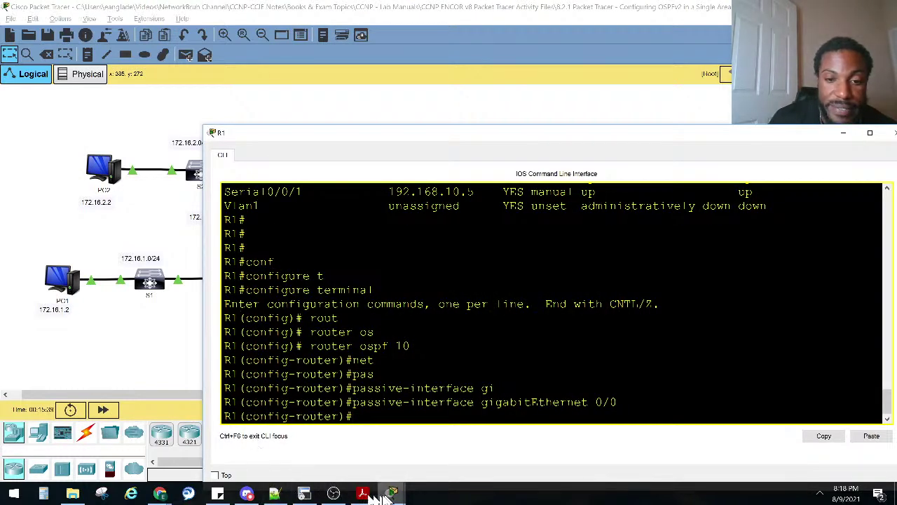
pyautogui.moveTo(389, 494)
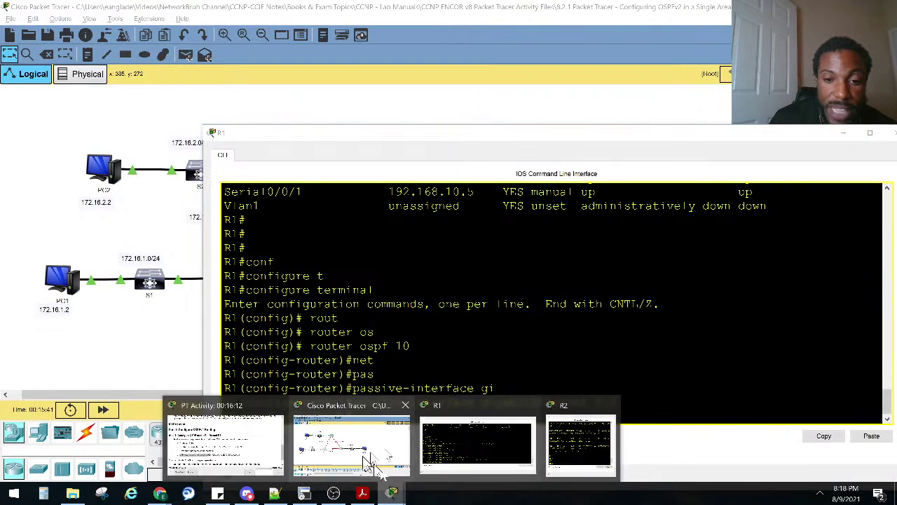
pyautogui.click(252, 456)
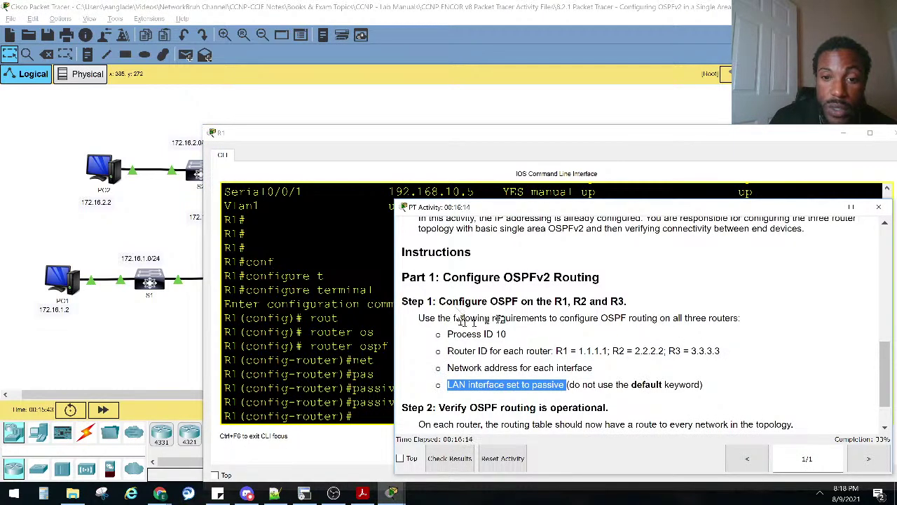
pyautogui.moveTo(568, 302); pyautogui.dragTo(593, 301)
pyautogui.moveTo(507, 335); pyautogui.dragTo(447, 336)
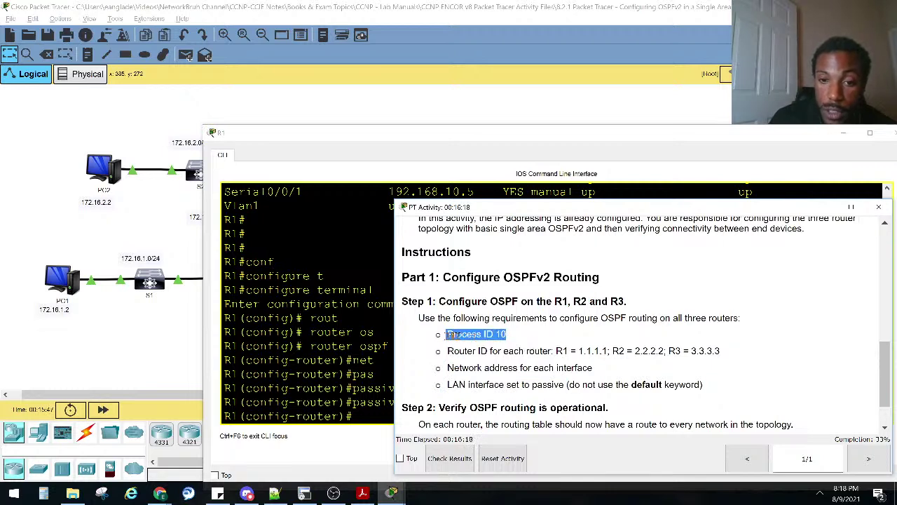
pyautogui.moveTo(619, 350); pyautogui.dragTo(657, 351)
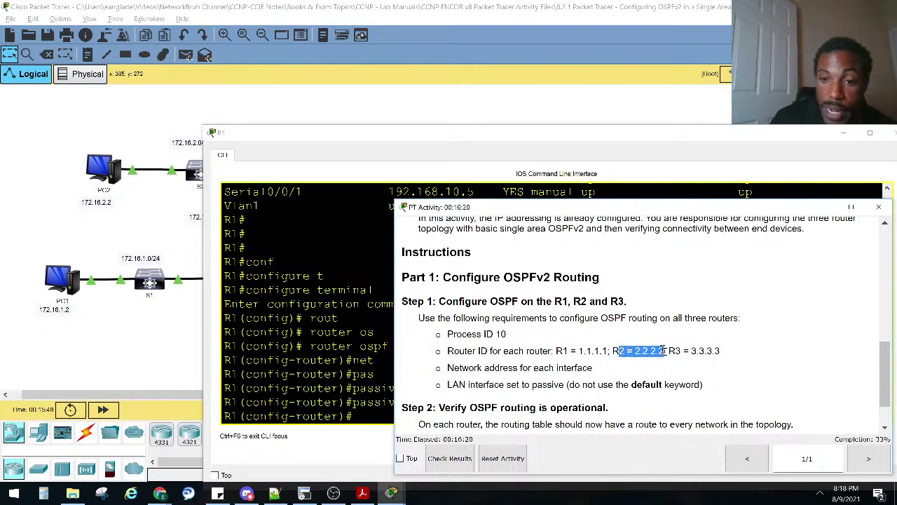
pyautogui.moveTo(601, 370)
pyautogui.mouseDown()
pyautogui.moveTo(446, 368)
pyautogui.moveTo(594, 385)
pyautogui.mouseUp()
pyautogui.click(448, 384)
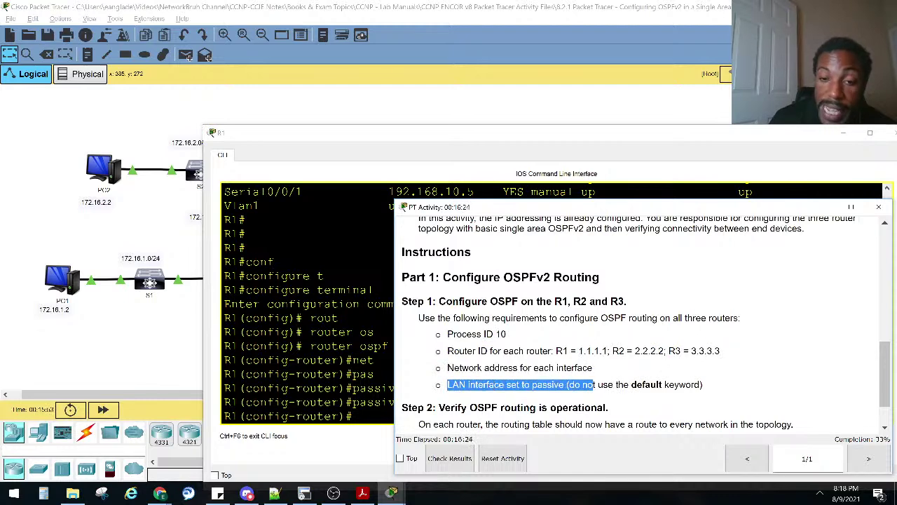
# Return to the topology and open R2's console at an active user-mode prompt.
pyautogui.click(432, 94)
pyautogui.moveTo(81, 123); pyautogui.dragTo(384, 249)
pyautogui.click(293, 171)
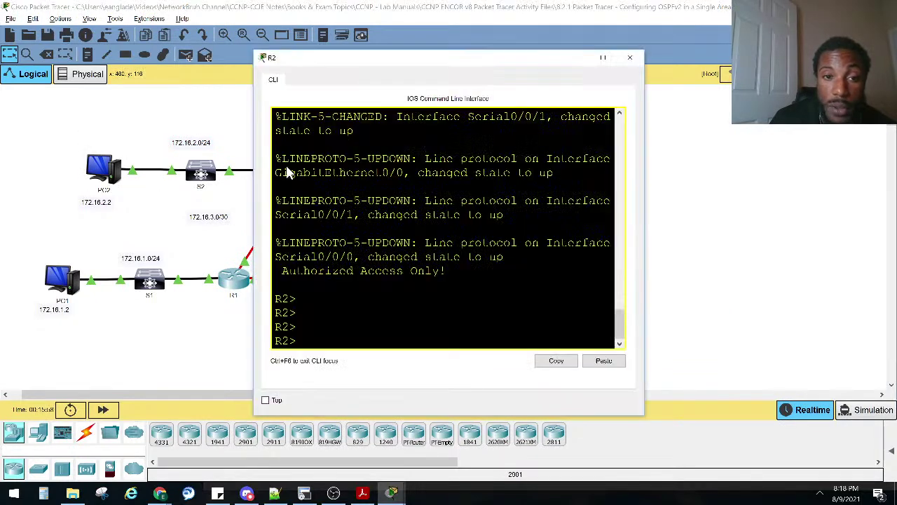
pyautogui.press('Return')
pyautogui.press('Return')
pyautogui.press('Return')
pyautogui.press('Return')
pyautogui.press('Return')
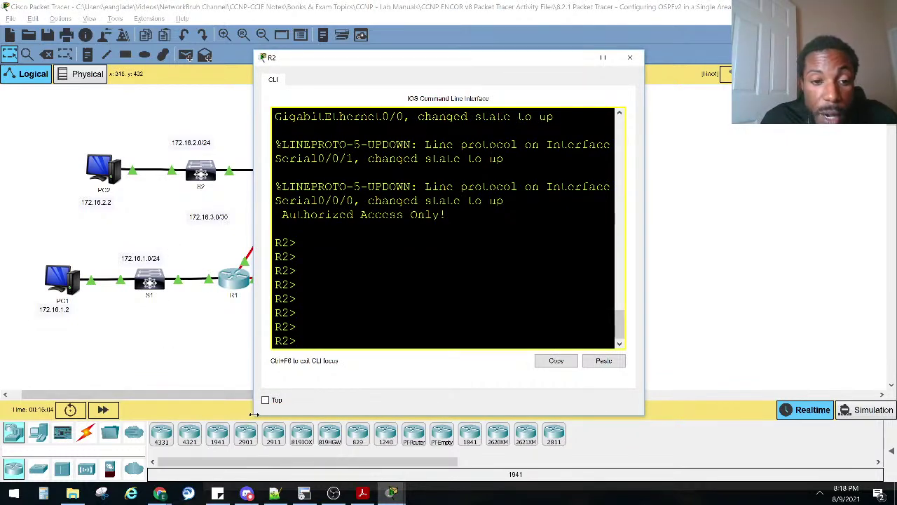
# Widen R2's console window, reposition it over the topology and bring up a fresh prompt.
pyautogui.moveTo(250, 418); pyautogui.dragTo(175, 418)
pyautogui.moveTo(295, 61); pyautogui.dragTo(300, 109)
pyautogui.moveTo(657, 312); pyautogui.dragTo(703, 323)
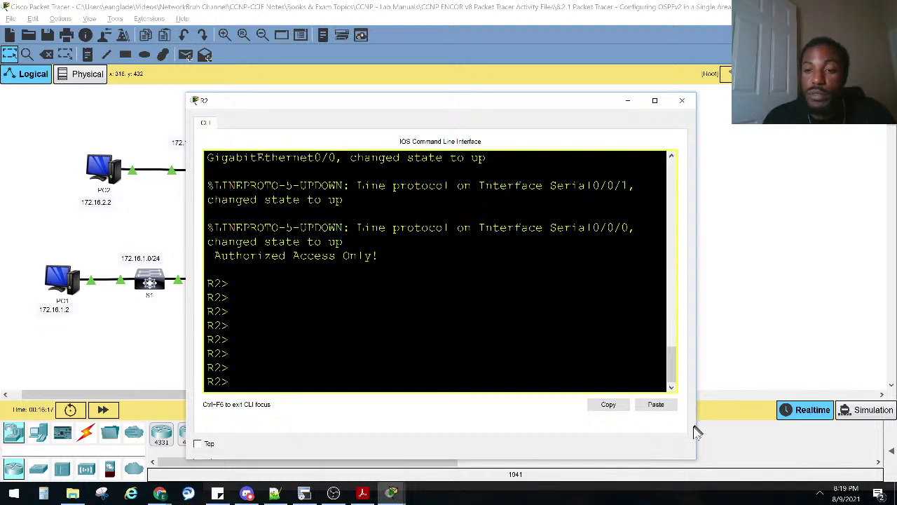
pyautogui.moveTo(696, 433); pyautogui.dragTo(727, 436)
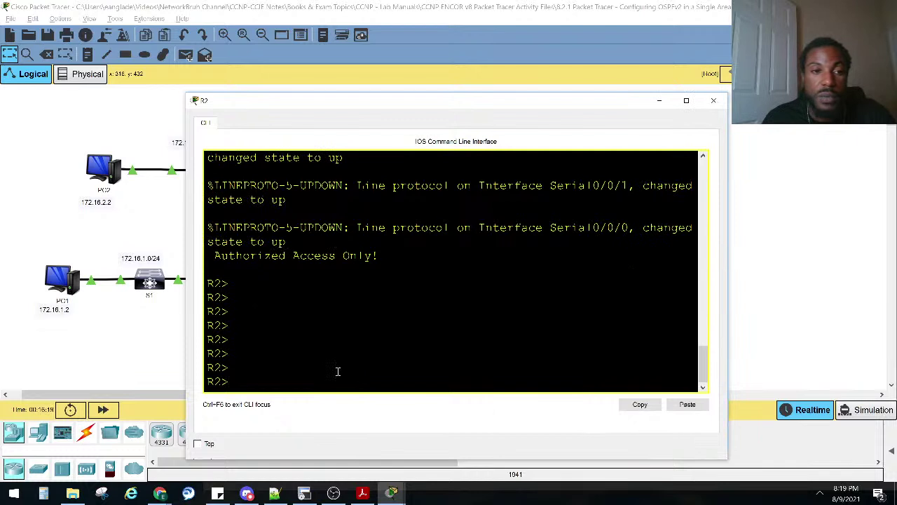
pyautogui.press('Return')
pyautogui.press('Return')
pyautogui.press('Return')
pyautogui.press('Return')
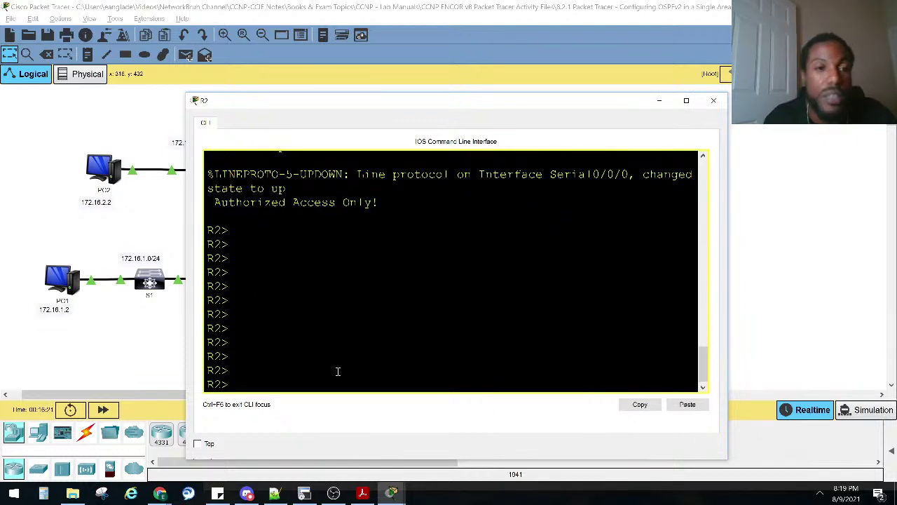
# Enter privileged mode and global configuration mode on R2.
pyautogui.write('ena')
pyautogui.press('Return')
pyautogui.write('conf')
pyautogui.press('Tab')
pyautogui.write('t')
pyautogui.press('Tab')
pyautogui.press('Return')
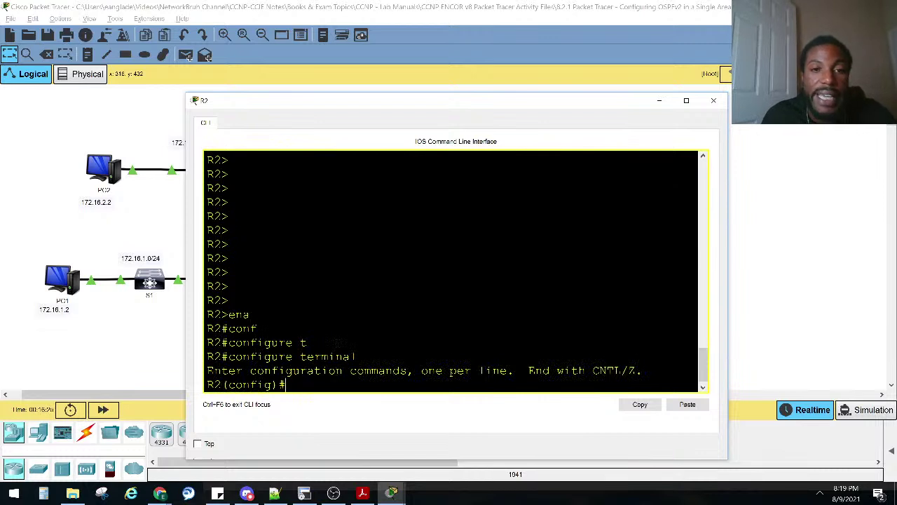
# Open OSPF process 10 for configuration on R2.
pyautogui.write('rou')
pyautogui.press('Tab')
pyautogui.write('os')
pyautogui.press('Tab')
pyautogui.write('10')
pyautogui.press('Return')
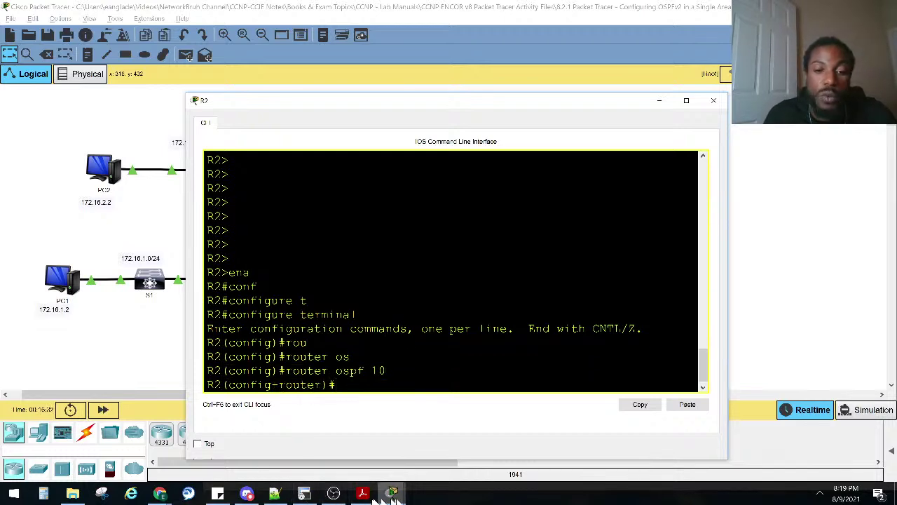
# Look up R2's router ID in the activity instructions and set it to 2.2.2.2 in OSPF.
pyautogui.click(392, 492)
pyautogui.click(200, 431)
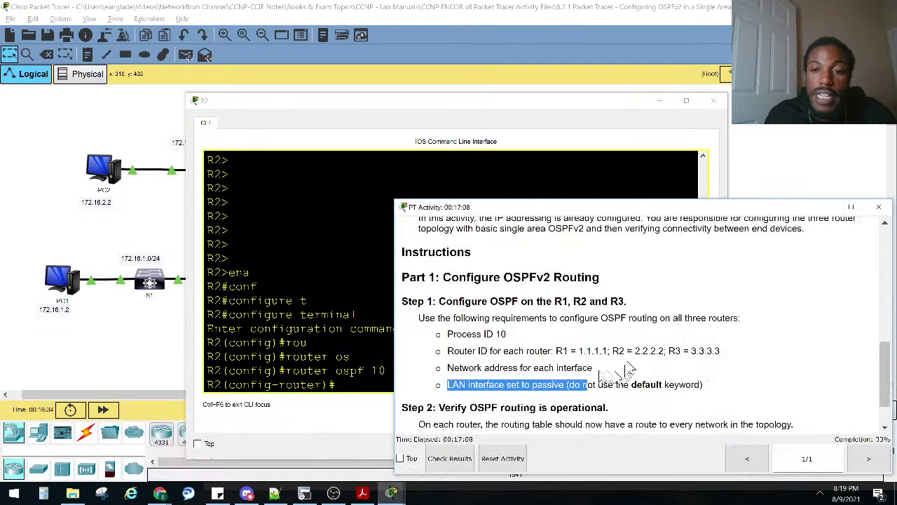
pyautogui.click(655, 350)
pyautogui.doubleClick(657, 350)
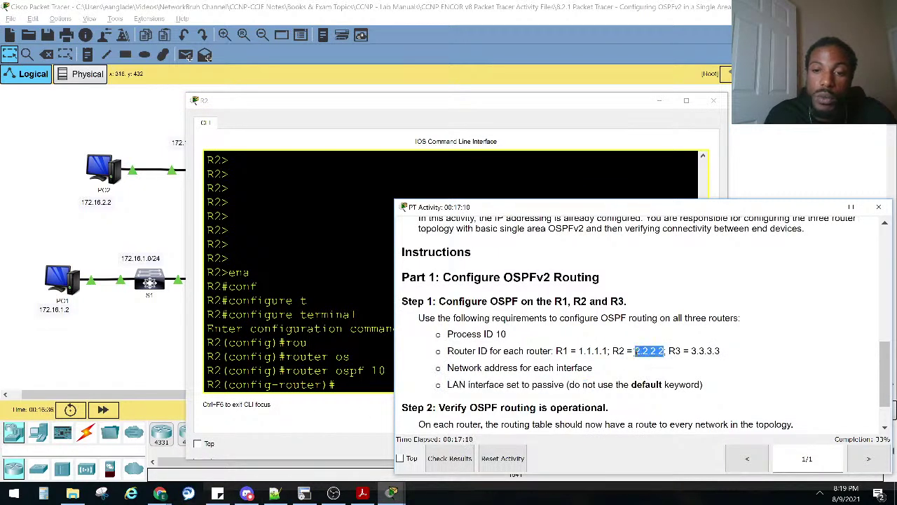
pyautogui.click(350, 316)
pyautogui.write('rou')
pyautogui.press('Tab')
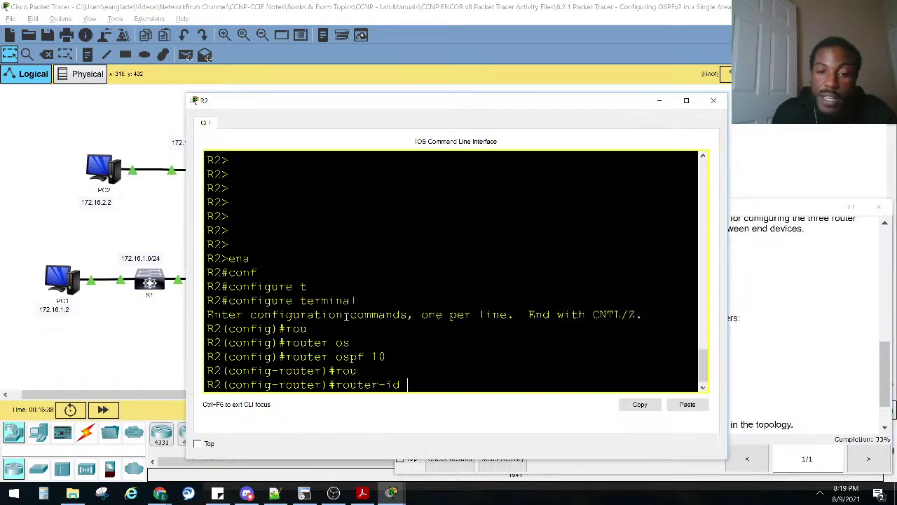
pyautogui.press('Return')
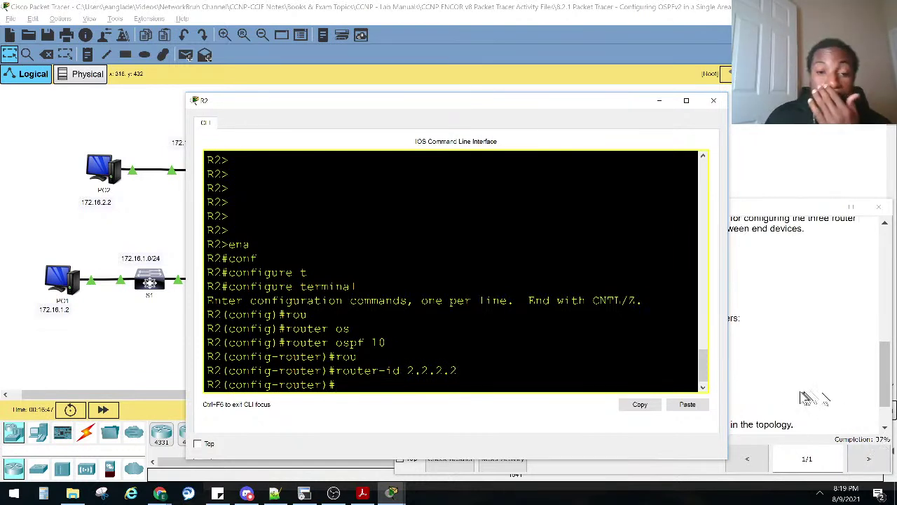
# Keep the activity instructions on top and review the network address and passive LAN requirements alongside R2's links in the topology.
pyautogui.click(858, 384)
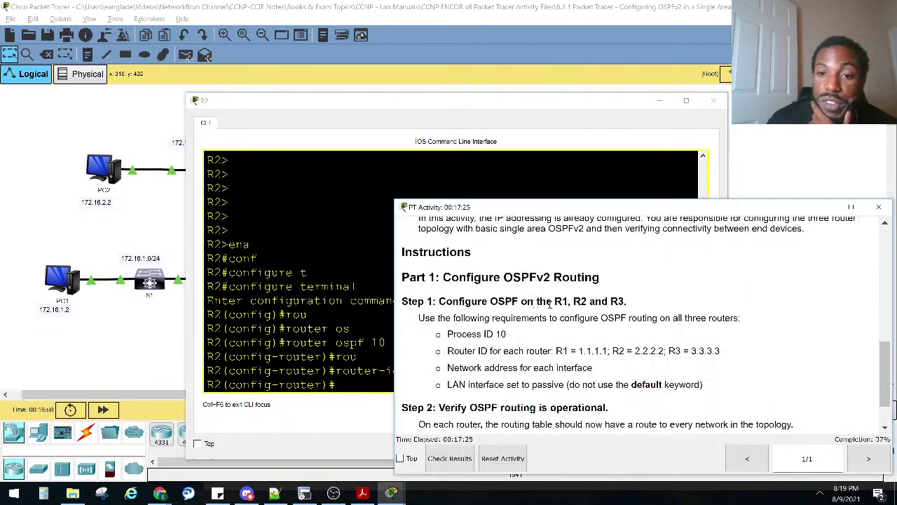
pyautogui.click(400, 458)
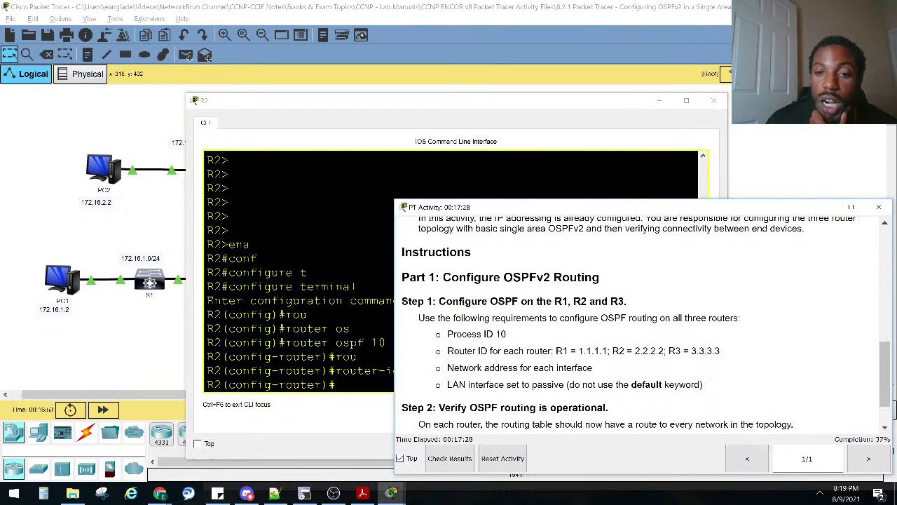
pyautogui.moveTo(451, 367); pyautogui.dragTo(614, 372)
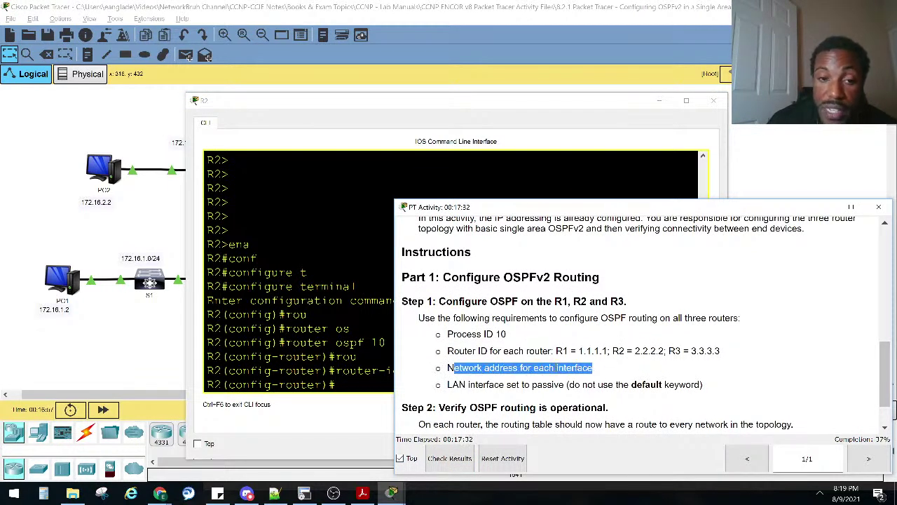
pyautogui.click(118, 376)
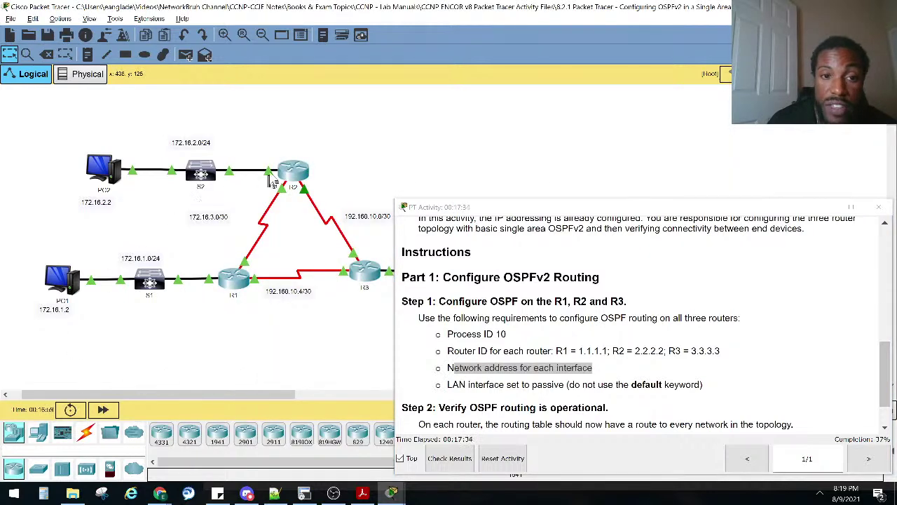
pyautogui.moveTo(275, 181)
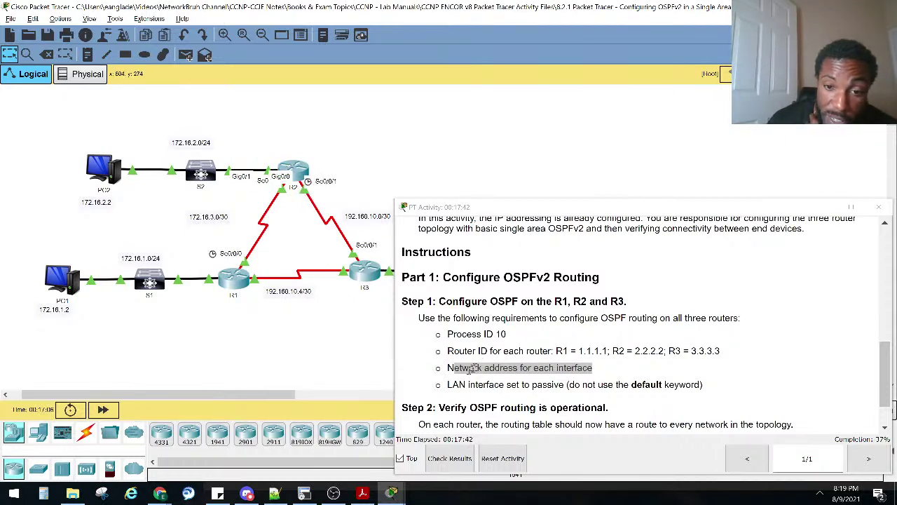
pyautogui.moveTo(466, 384); pyautogui.dragTo(565, 387)
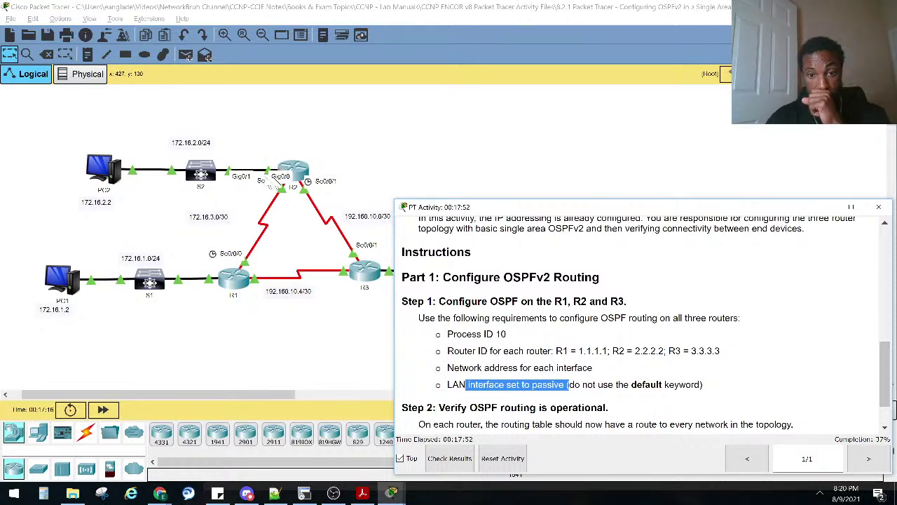
# Arrange R2's console beside the instructions and add network 172.16.2.0 with wildcard mask 0.0.0.255 to OSPF area 0.
pyautogui.click(291, 186)
pyautogui.moveTo(309, 105); pyautogui.dragTo(136, 192)
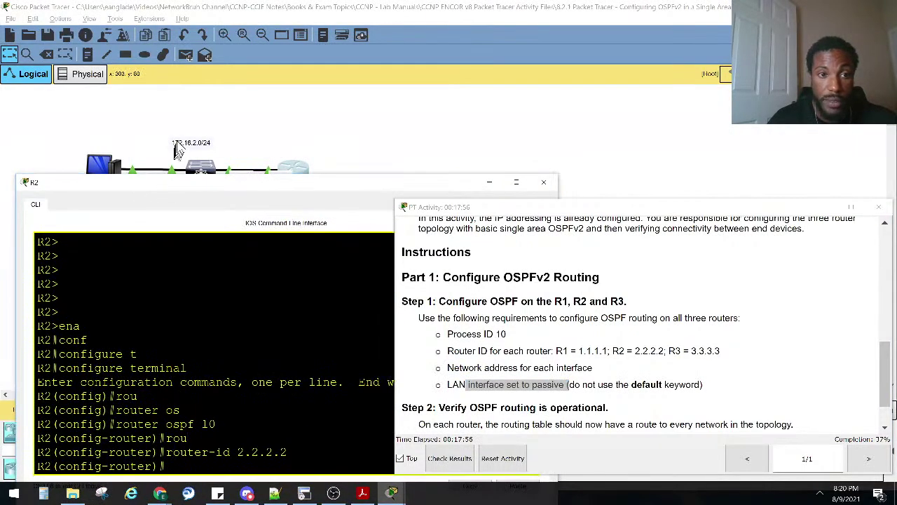
pyautogui.press('Return')
pyautogui.press('Return')
pyautogui.press('Return')
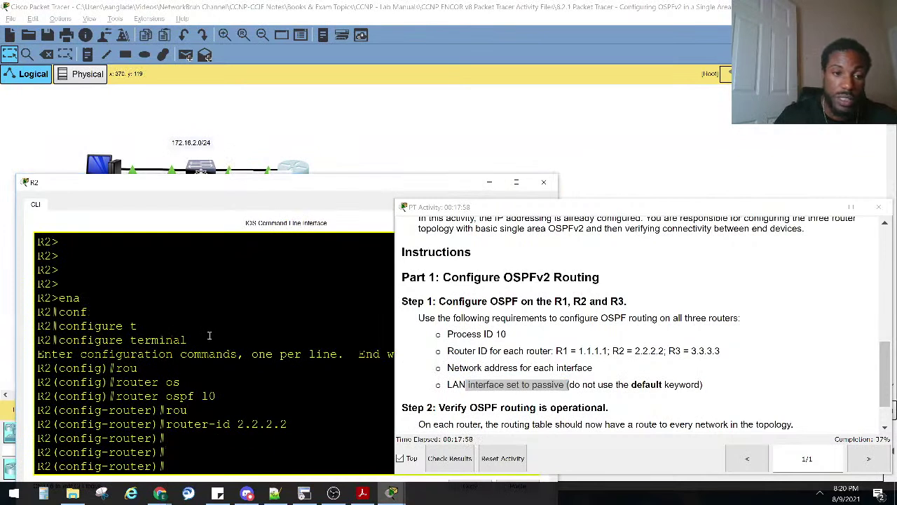
pyautogui.write('net')
pyautogui.press('Tab')
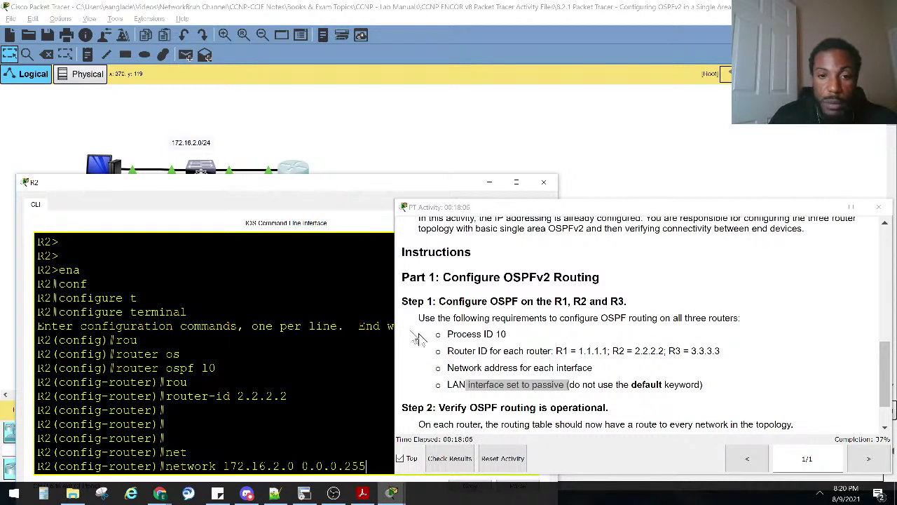
pyautogui.moveTo(395, 326); pyautogui.dragTo(514, 322)
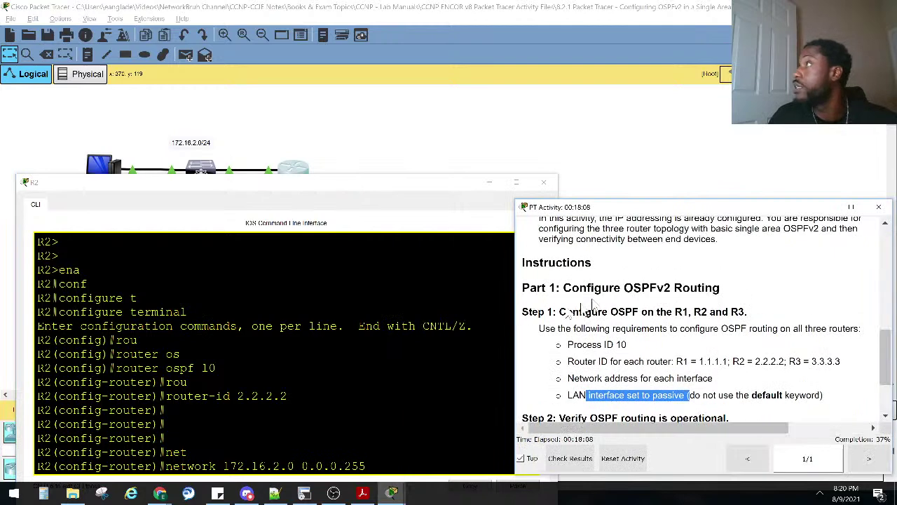
pyautogui.click(403, 458)
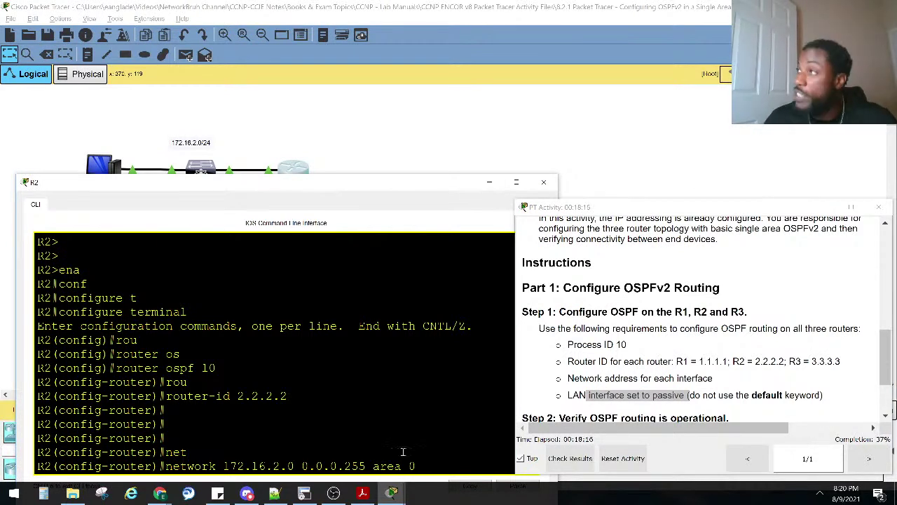
pyautogui.click(418, 370)
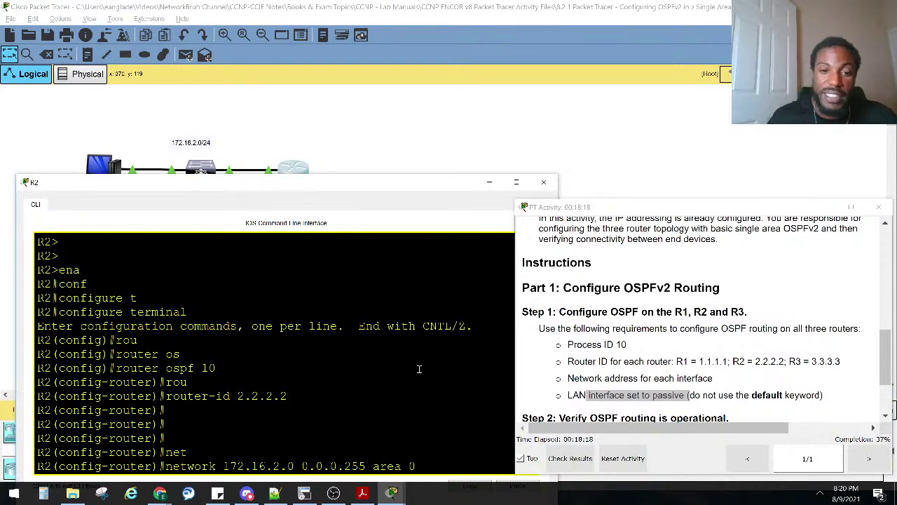
pyautogui.press('Return')
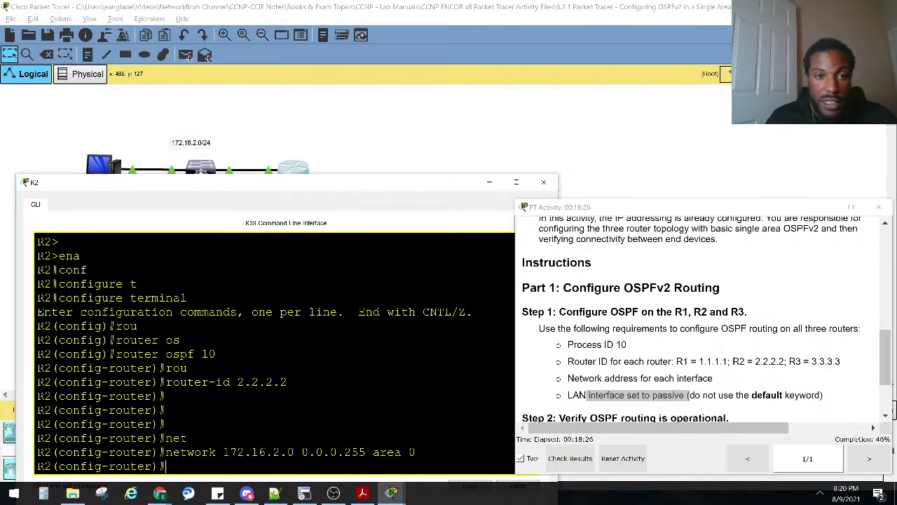
# Check R2's serial links in the topology and move R2's console below them so their network labels stay in view.
pyautogui.click(238, 171)
pyautogui.moveTo(136, 131); pyautogui.dragTo(267, 197)
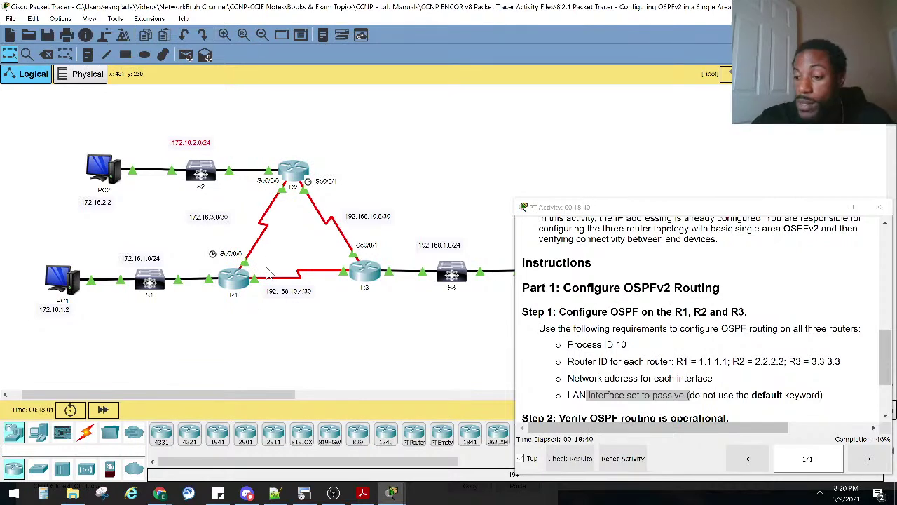
pyautogui.click(295, 170)
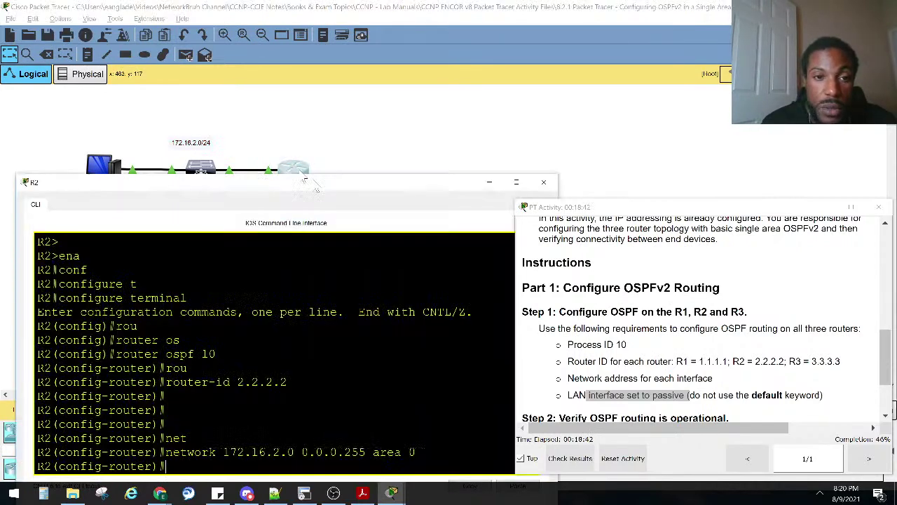
pyautogui.moveTo(326, 190); pyautogui.dragTo(338, 272)
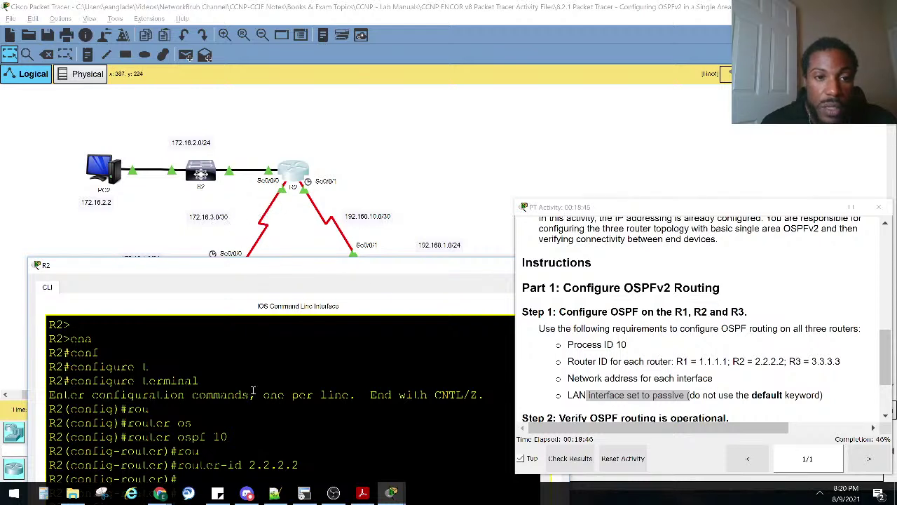
pyautogui.press('Return')
pyautogui.press('Return')
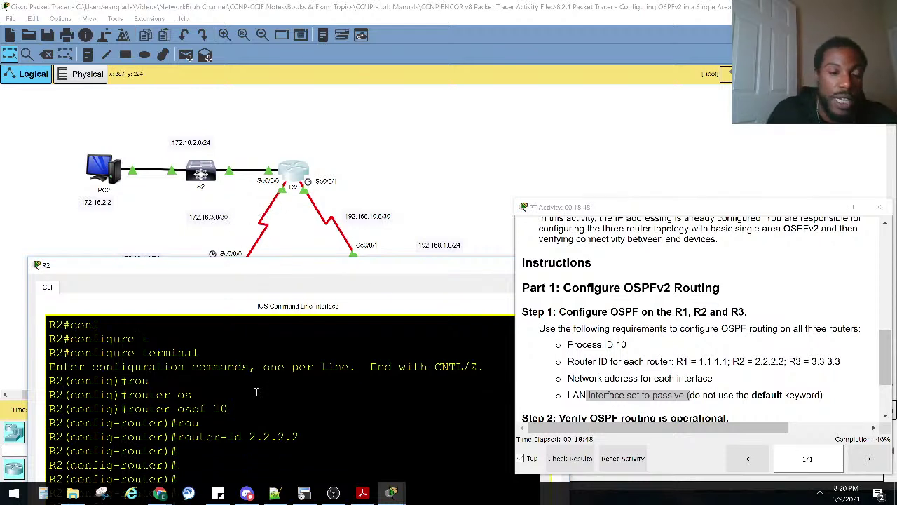
# Position R2's console below its topology labels and add network 172.16.3.0 with wildcard mask 0.0.0.3 to OSPF area 0.
pyautogui.moveTo(331, 268); pyautogui.dragTo(324, 246)
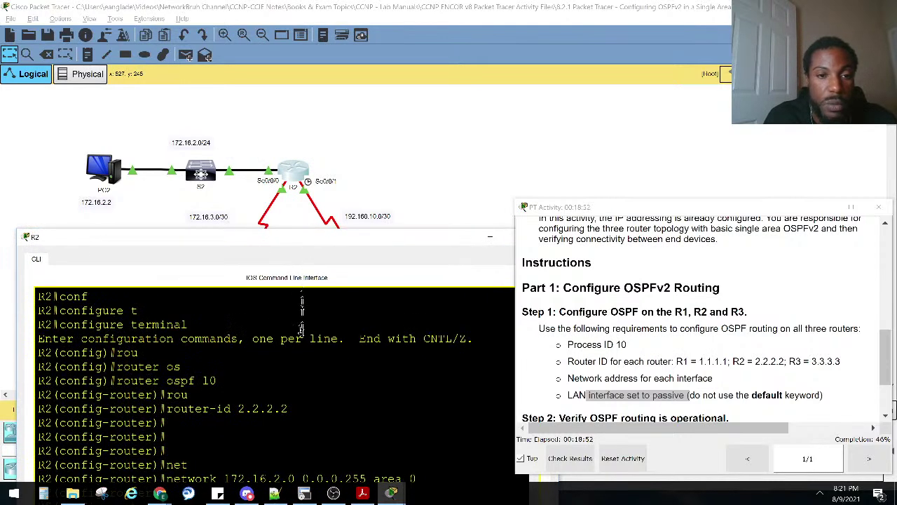
pyautogui.moveTo(307, 246); pyautogui.dragTo(334, 196)
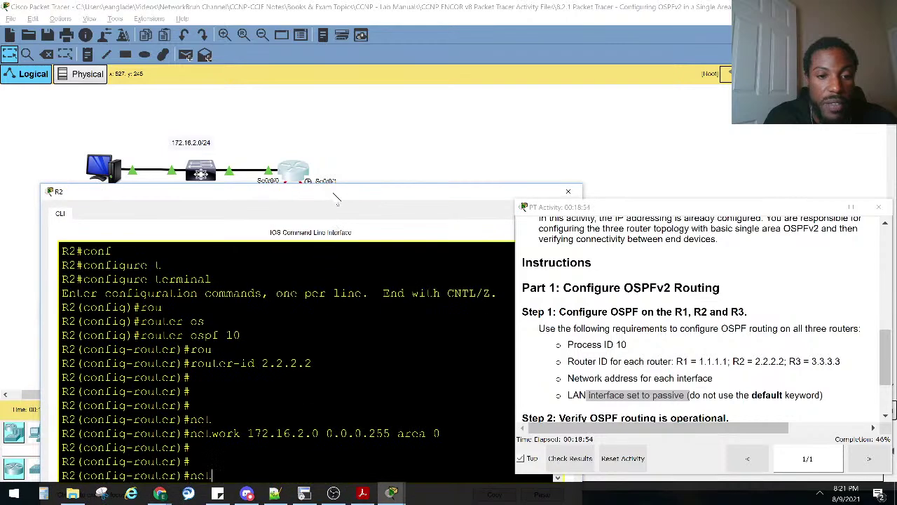
pyautogui.press('Tab')
pyautogui.write('172.')
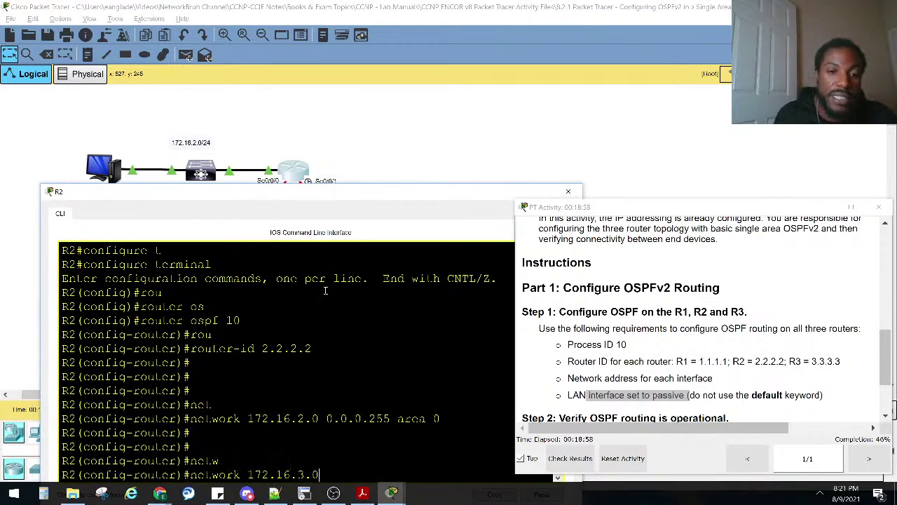
pyautogui.write('16.3.0 0.0.0.')
pyautogui.moveTo(275, 195); pyautogui.dragTo(240, 175)
pyautogui.write('3 area 0')
pyautogui.press('Return')
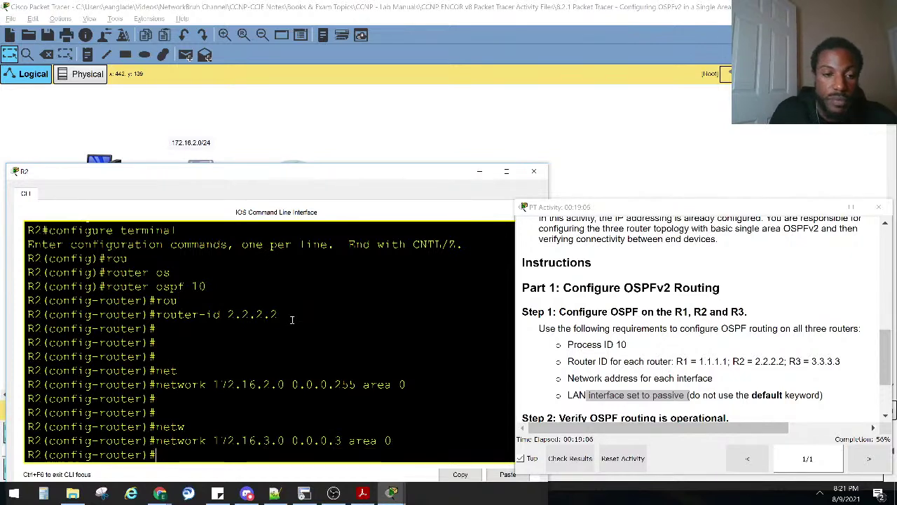
# Examine R2's OSPF adjacency message, comparing the neighbor ID, interface and state with the instructions' router IDs and the R1–R2 link.
pyautogui.moveTo(128, 426); pyautogui.dragTo(386, 428)
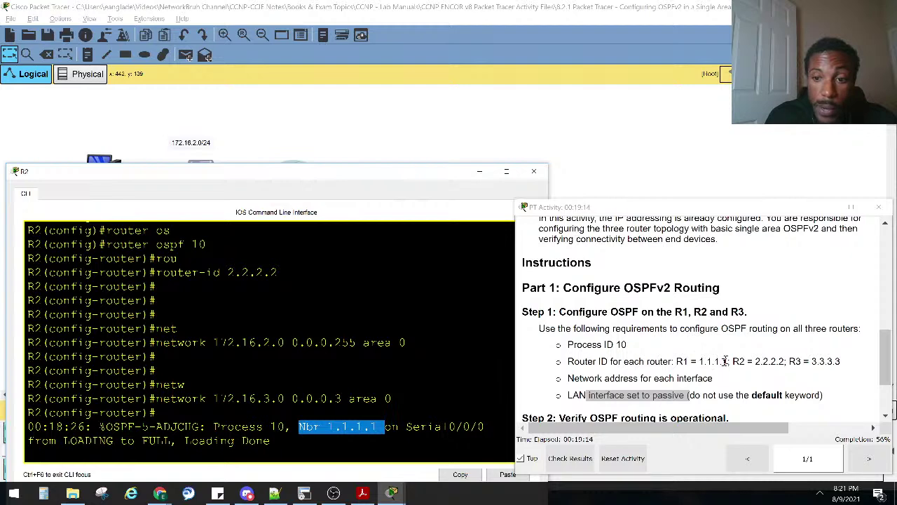
pyautogui.moveTo(729, 361); pyautogui.dragTo(669, 361)
pyautogui.moveTo(406, 427); pyautogui.dragTo(484, 428)
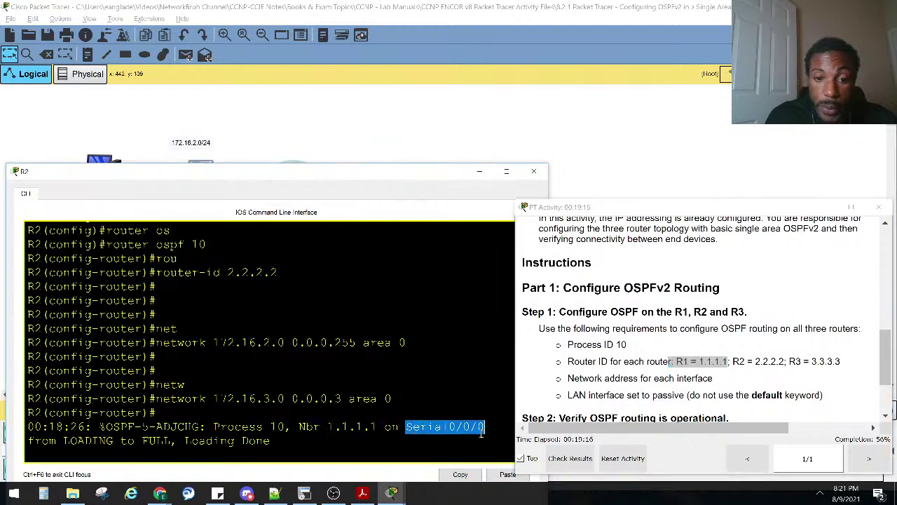
pyautogui.click(444, 135)
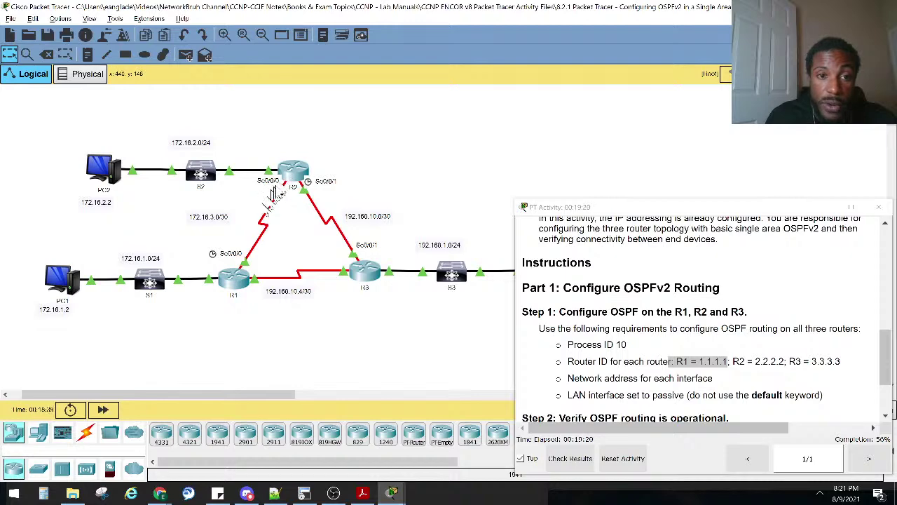
pyautogui.hotkey('alt', 'Tab')
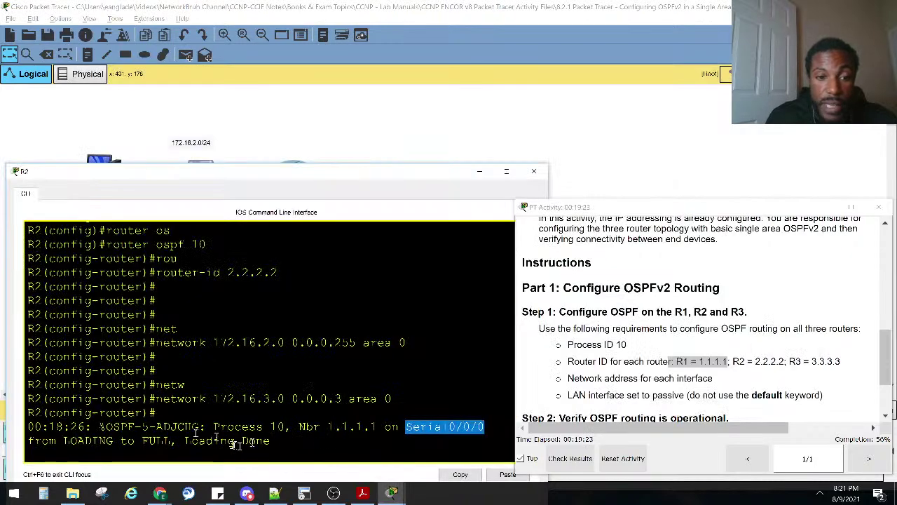
pyautogui.moveTo(63, 441); pyautogui.dragTo(178, 442)
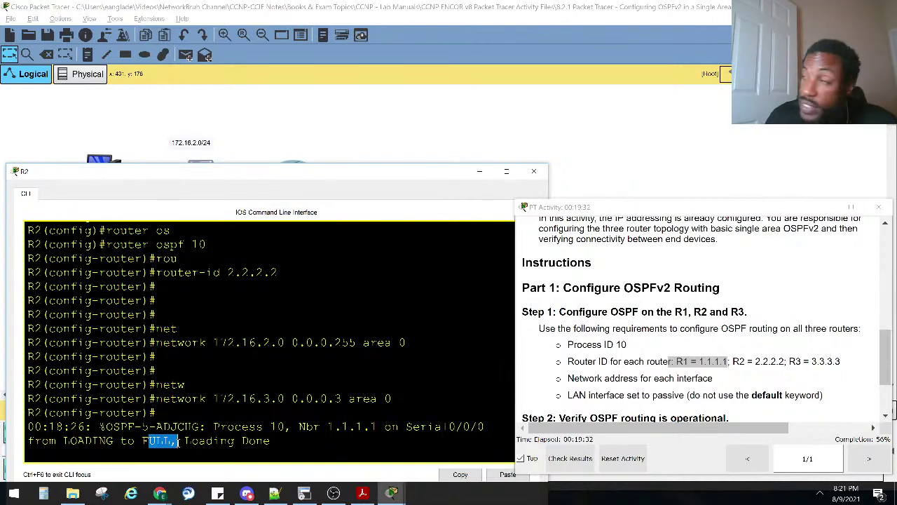
pyautogui.click(292, 317)
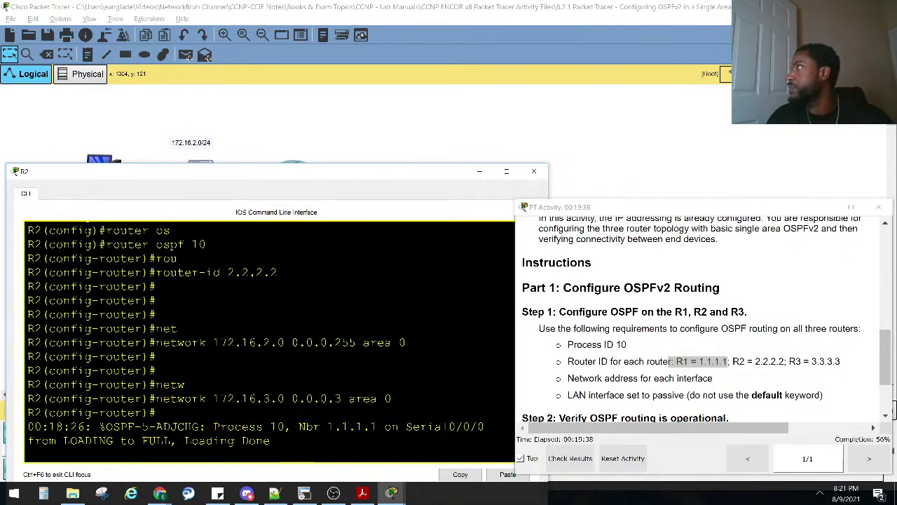
pyautogui.hotkey('alt', 'Tab')
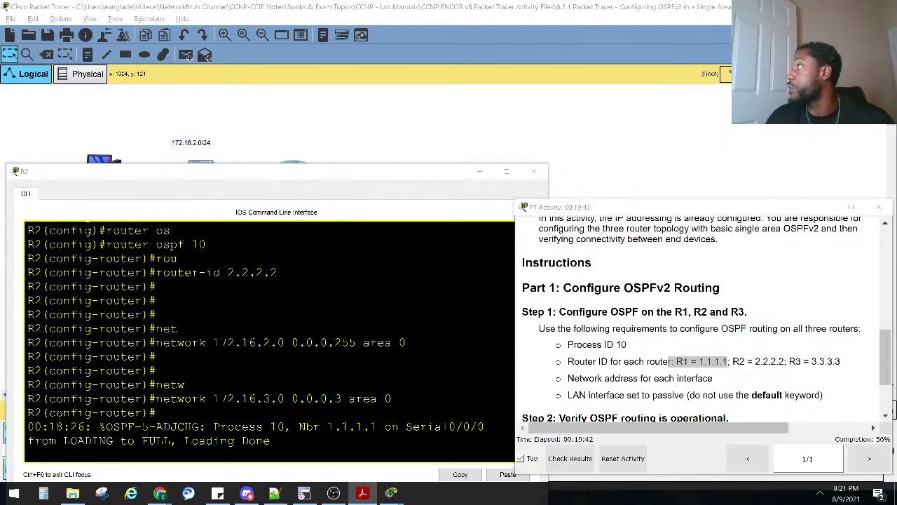
pyautogui.hotkey('alt', 'Tab')
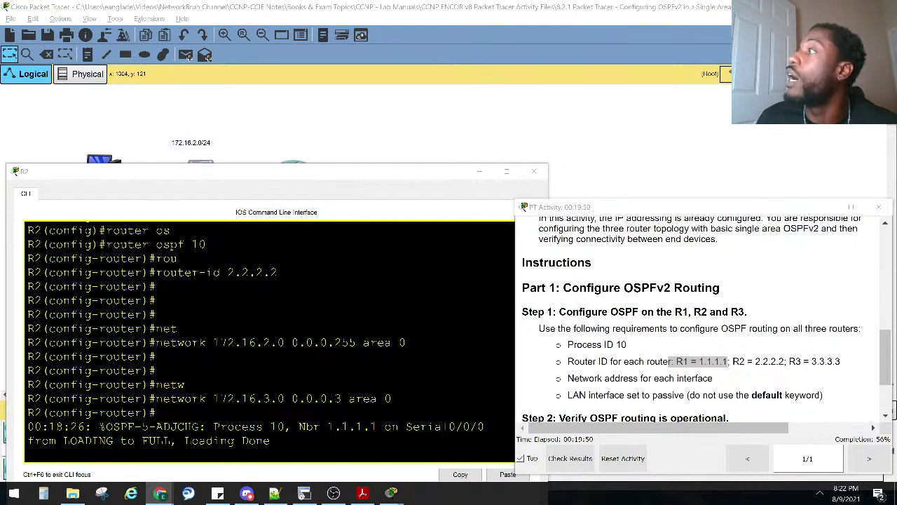
pyautogui.hotkey('alt', 'Tab')
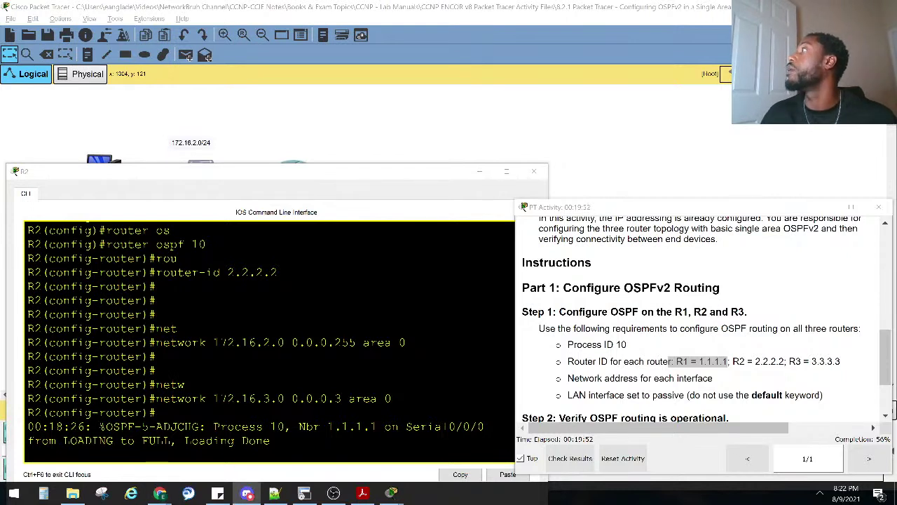
pyautogui.hotkey('alt', 'Tab')
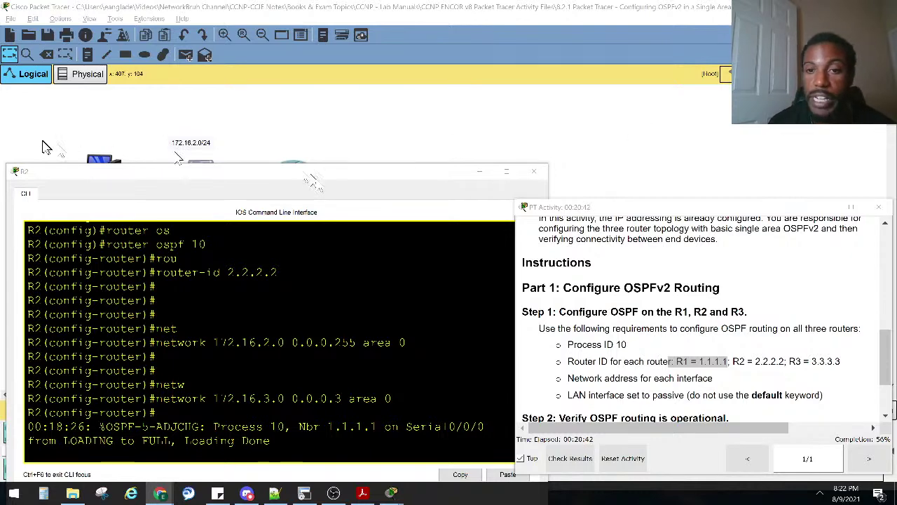
# Read the remaining activity requirements and verification steps, and check R2's link to R3 in the topology before returning to R2's console.
pyautogui.moveTo(615, 212); pyautogui.dragTo(591, 202)
pyautogui.scroll(-3, 618, 308)
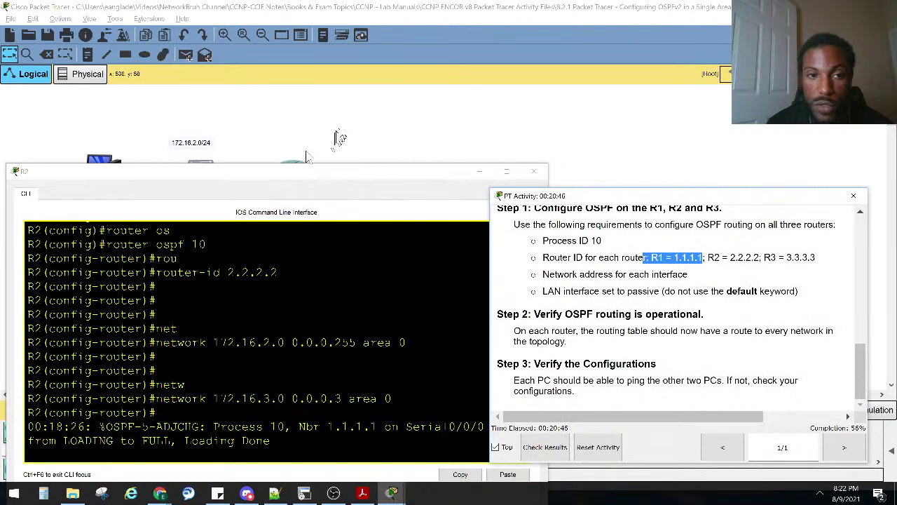
pyautogui.click(346, 126)
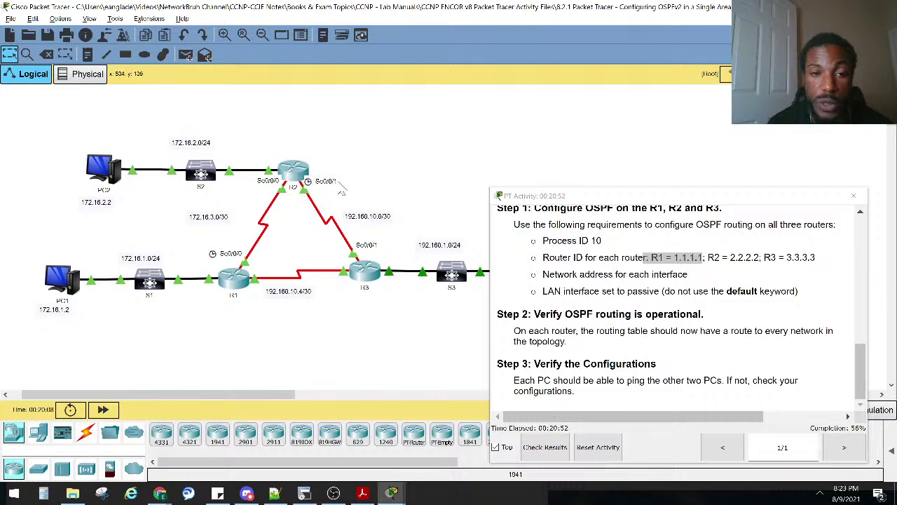
pyautogui.click(293, 170)
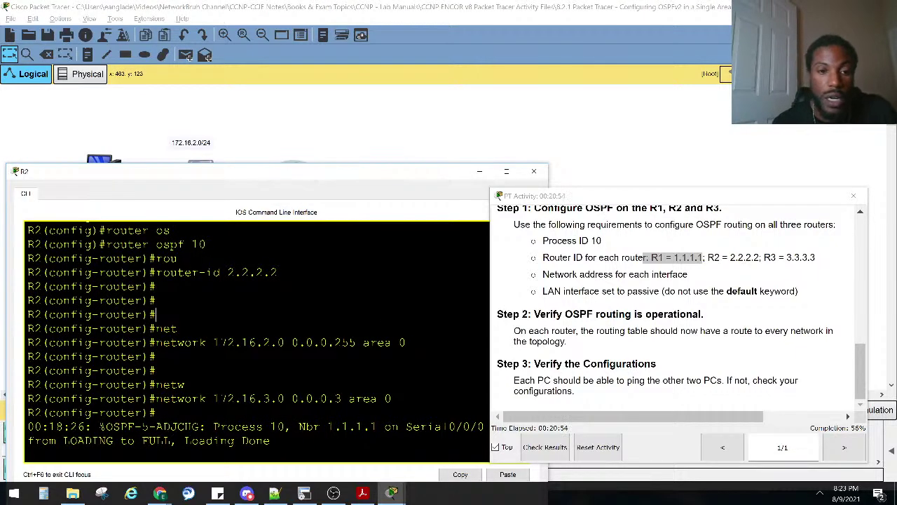
# Add R2's link network to R3, 192.168.10.8 with wildcard mask 0.0.0.3, to OSPF area 0, checking the address against the topology.
pyautogui.press('Return')
pyautogui.press('Return')
pyautogui.press('Return')
pyautogui.press('Return')
pyautogui.write('net')
pyautogui.press('Tab')
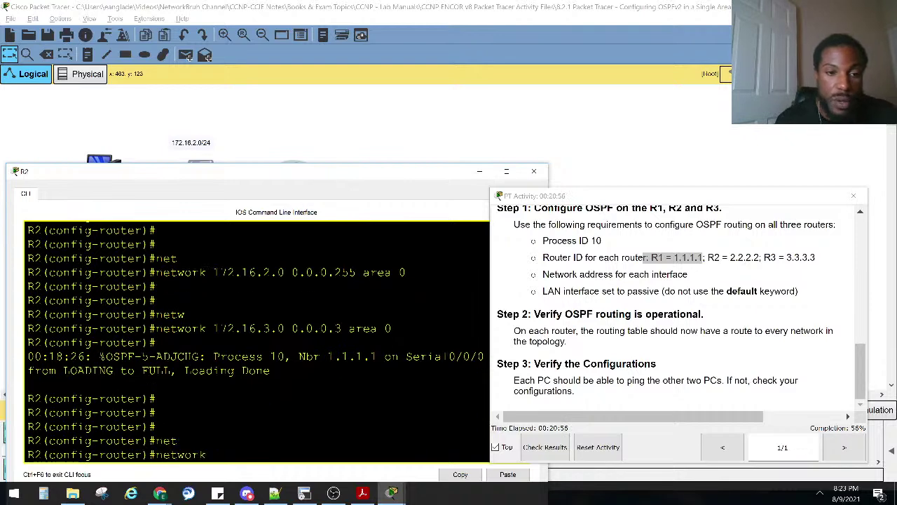
pyautogui.write('1')
pyautogui.click(366, 111)
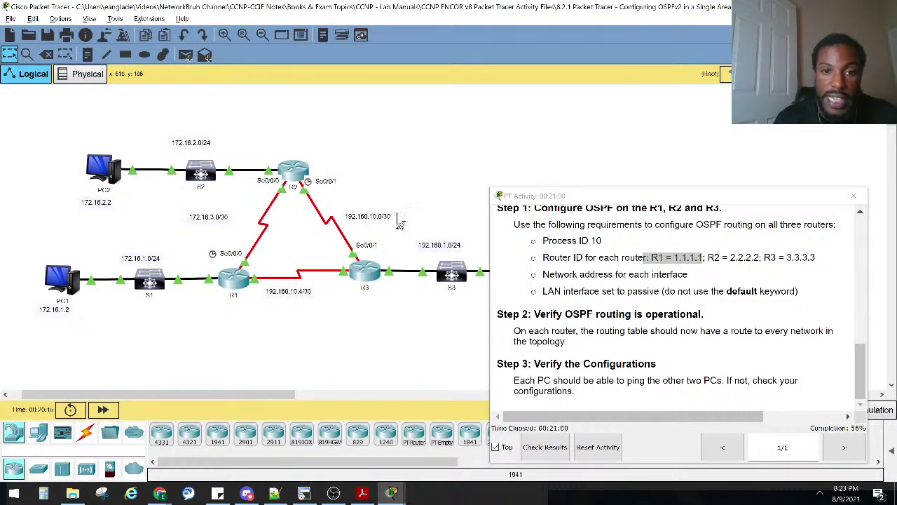
pyautogui.click(293, 170)
pyautogui.write('92')
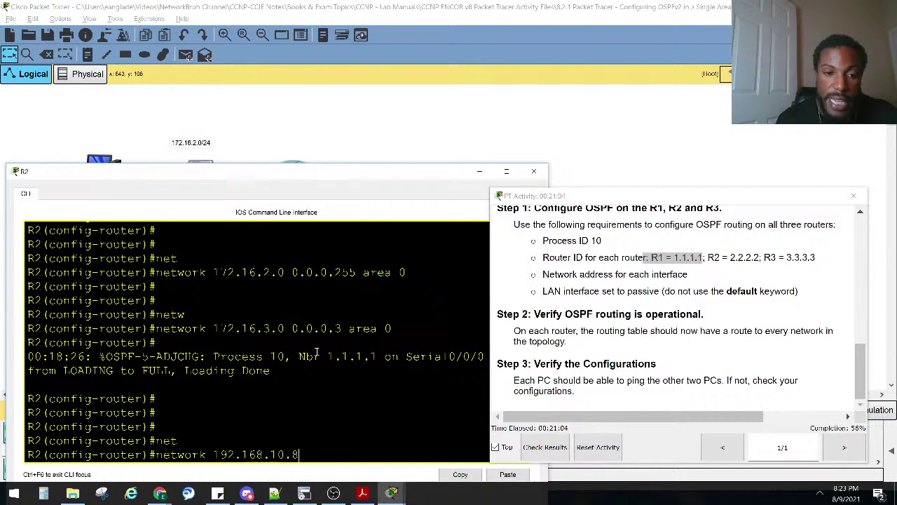
pyautogui.write('.168.10.8')
pyautogui.click(451, 100)
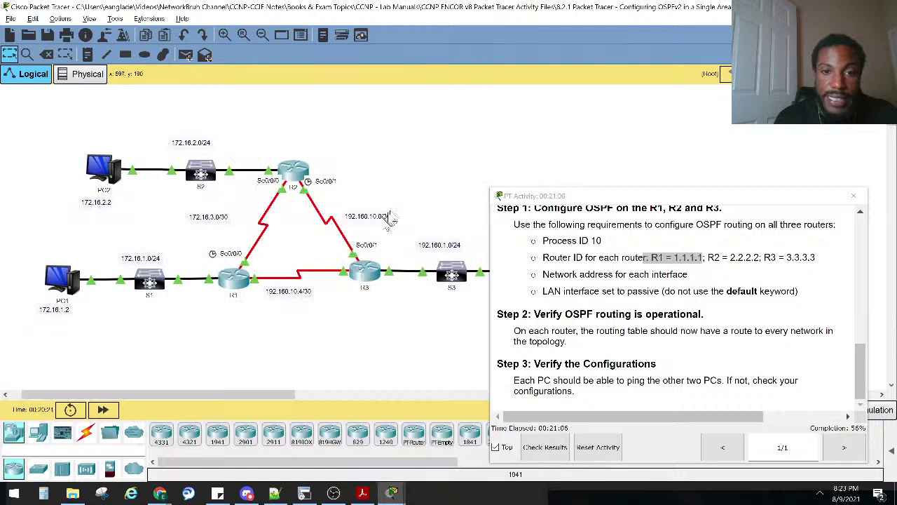
pyautogui.hotkey('alt', 'Tab')
pyautogui.write('0.0.')
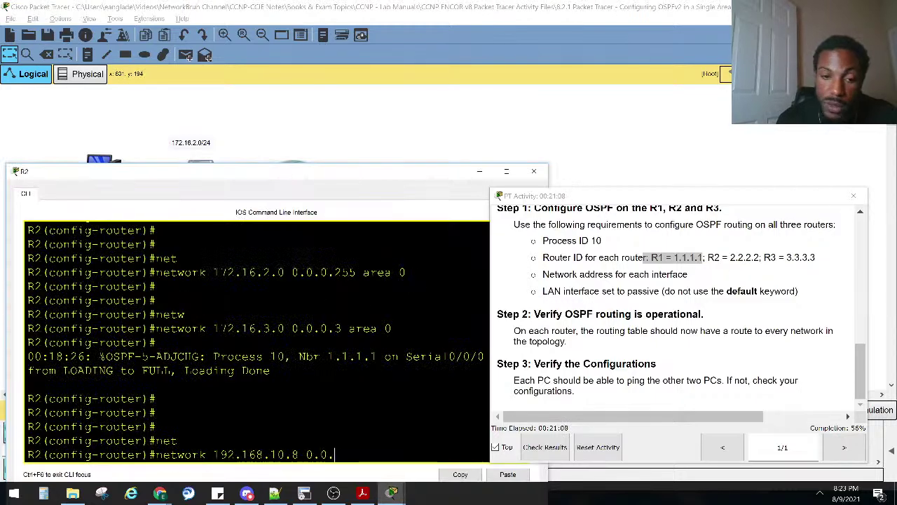
pyautogui.write('0.3')
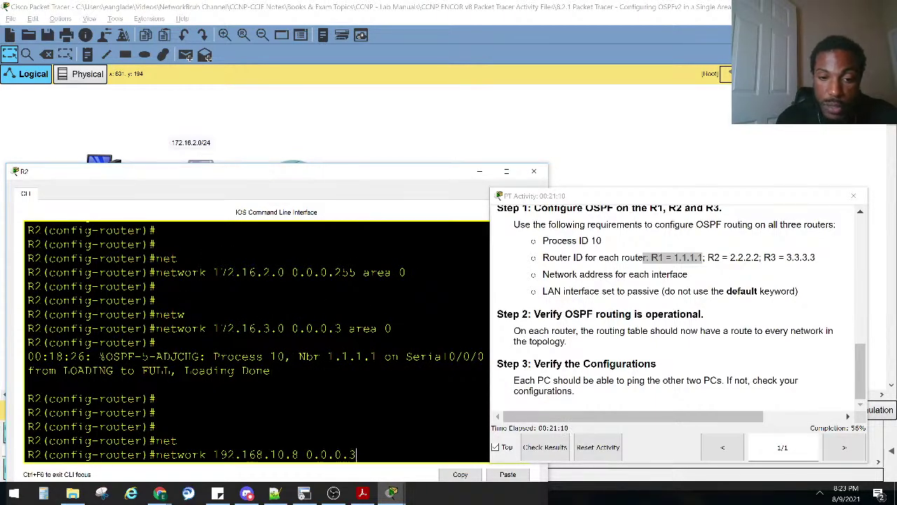
pyautogui.write(' area 0')
pyautogui.press('Return')
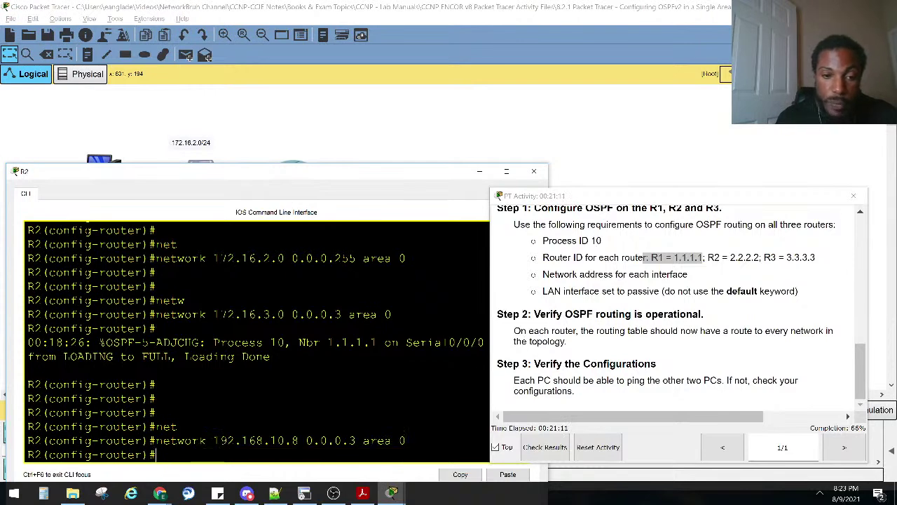
# Identify R2's LAN-facing interface in the topology and set gigabitEthernet 0/0 as a passive interface in R2's OSPF process.
pyautogui.click(186, 84)
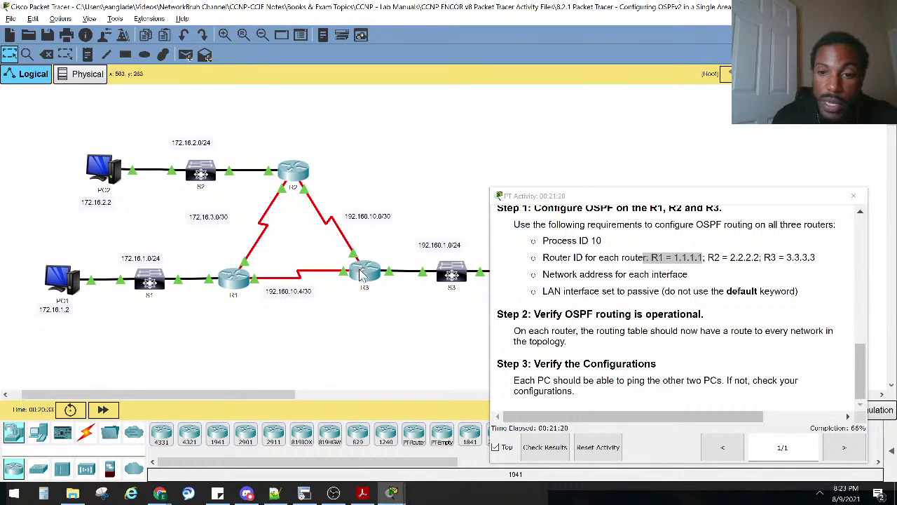
pyautogui.moveTo(361, 273)
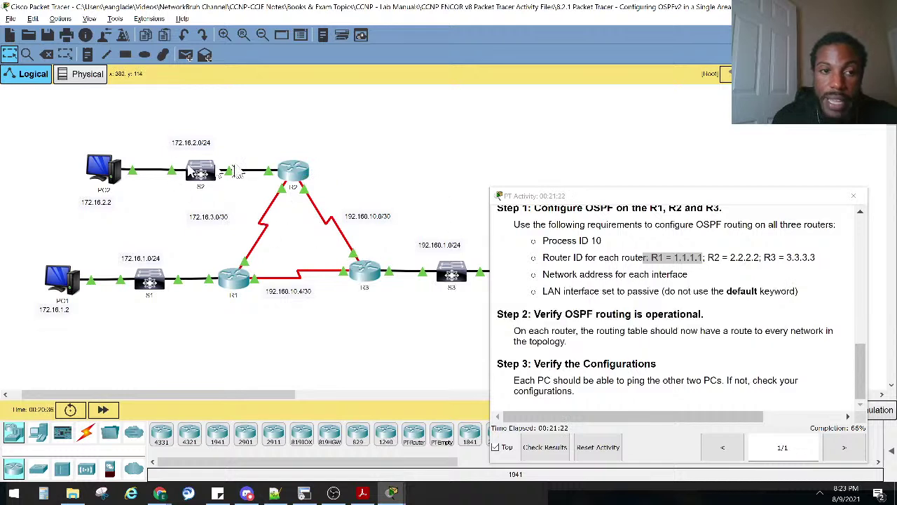
pyautogui.moveTo(99, 114); pyautogui.dragTo(275, 212)
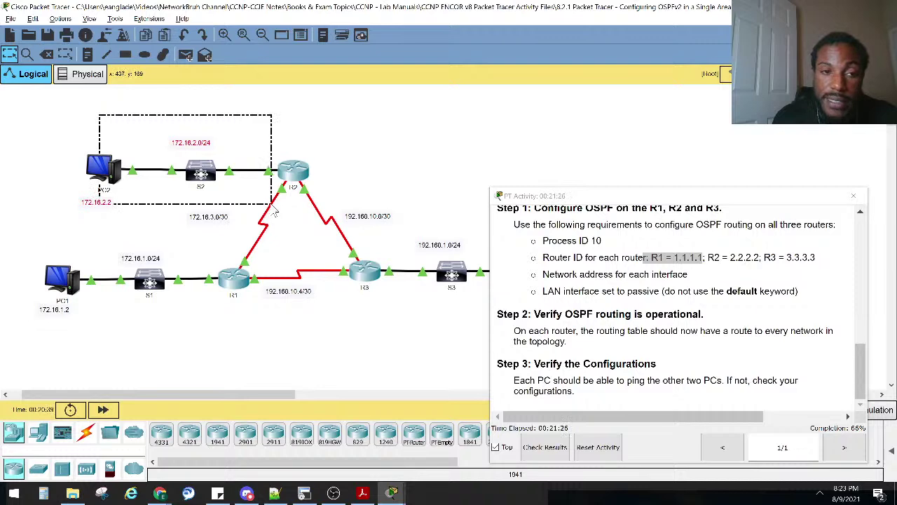
pyautogui.moveTo(275, 212); pyautogui.dragTo(275, 212)
pyautogui.click(294, 173)
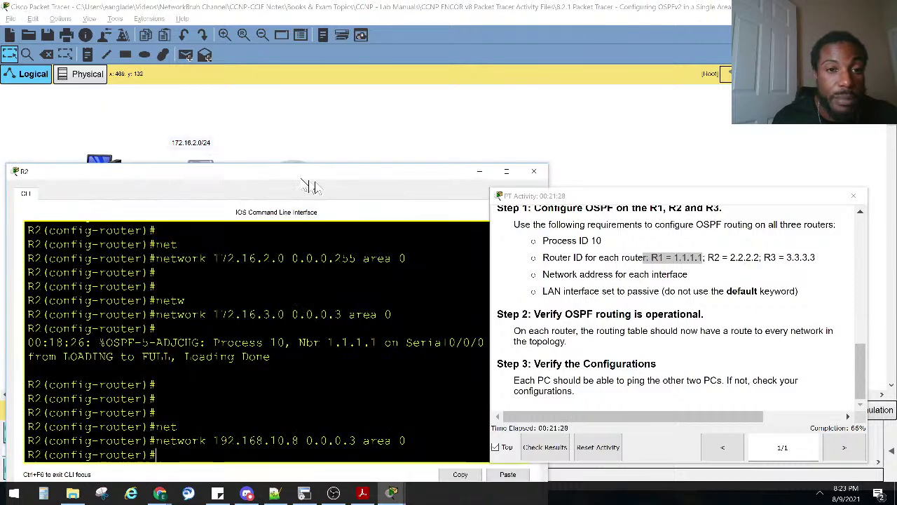
pyautogui.write('pas')
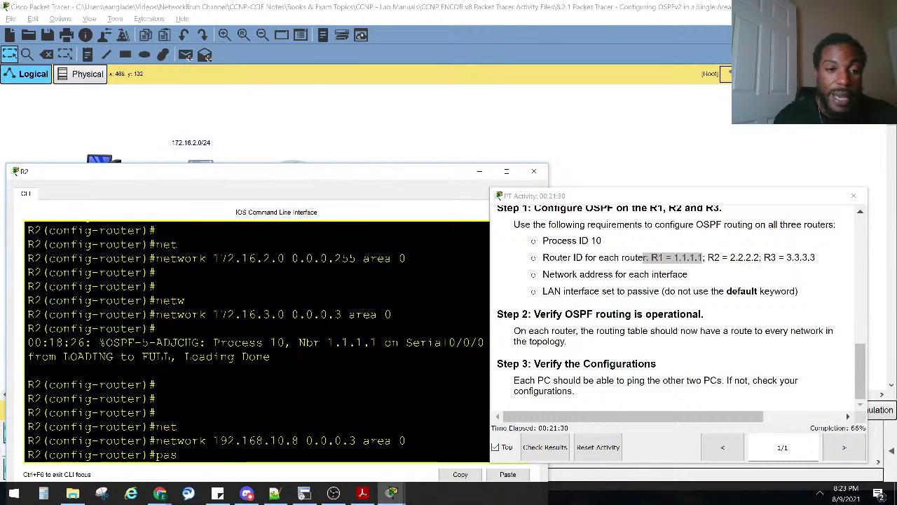
pyautogui.write('s')
pyautogui.press('Tab')
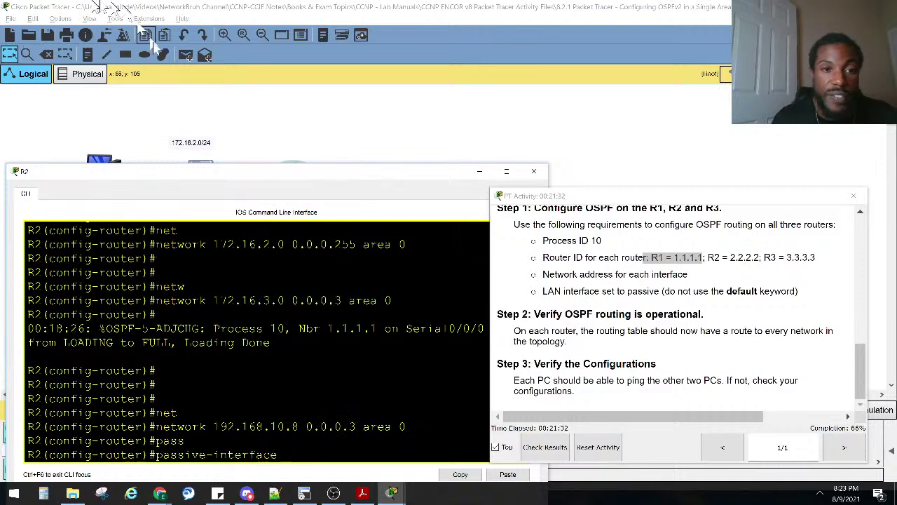
pyautogui.click(201, 96)
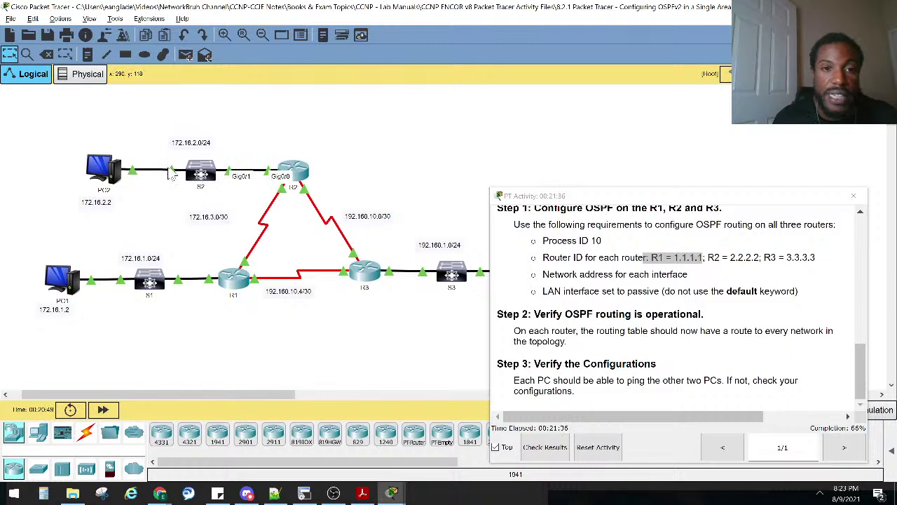
pyautogui.click(293, 171)
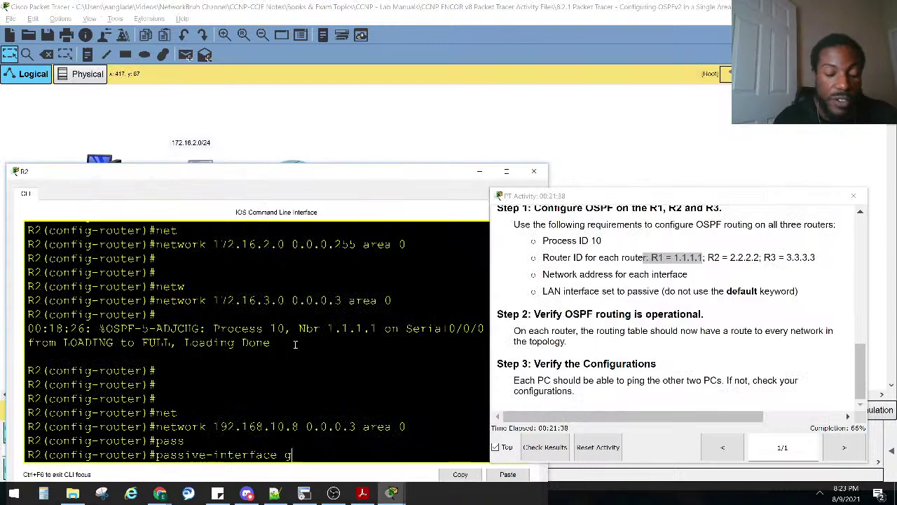
pyautogui.write('gi')
pyautogui.press('Tab')
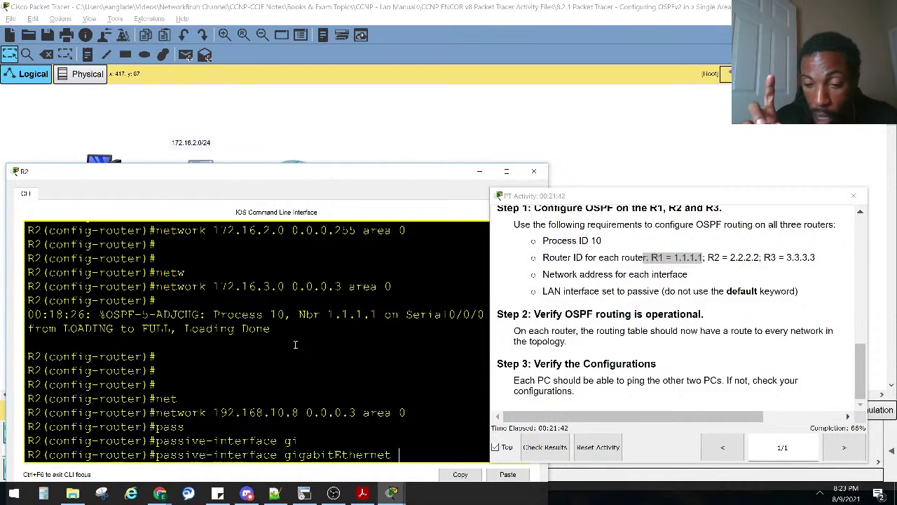
pyautogui.write('0/0')
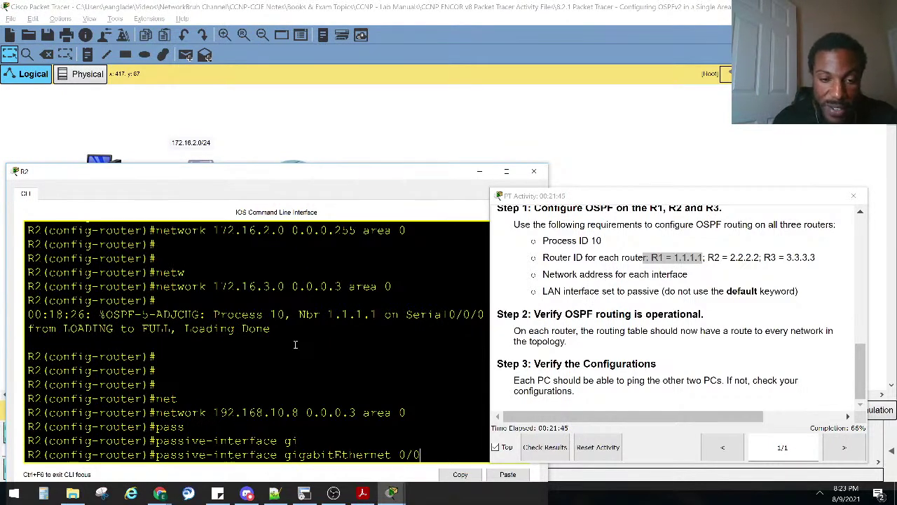
pyautogui.press('Return')
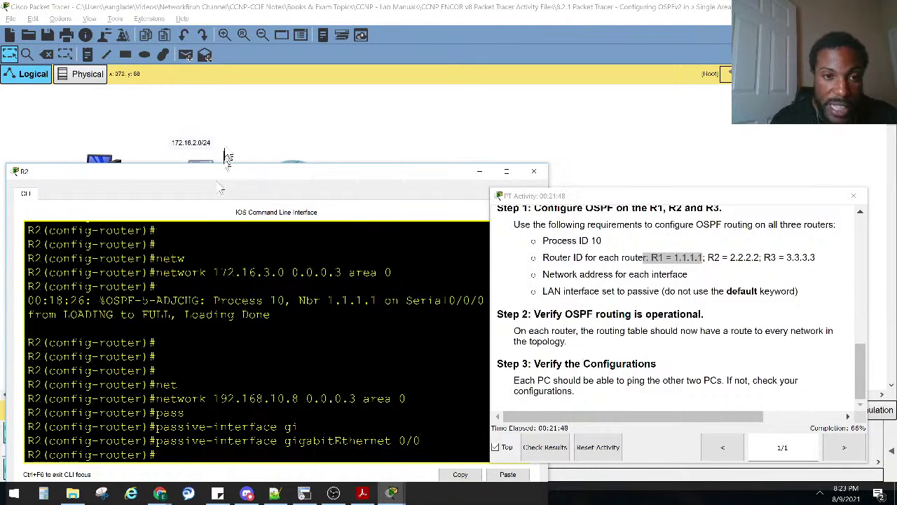
# Review the LAN and router links in the topology, open R3's console and arrange it beside the activity instructions.
pyautogui.click(201, 120)
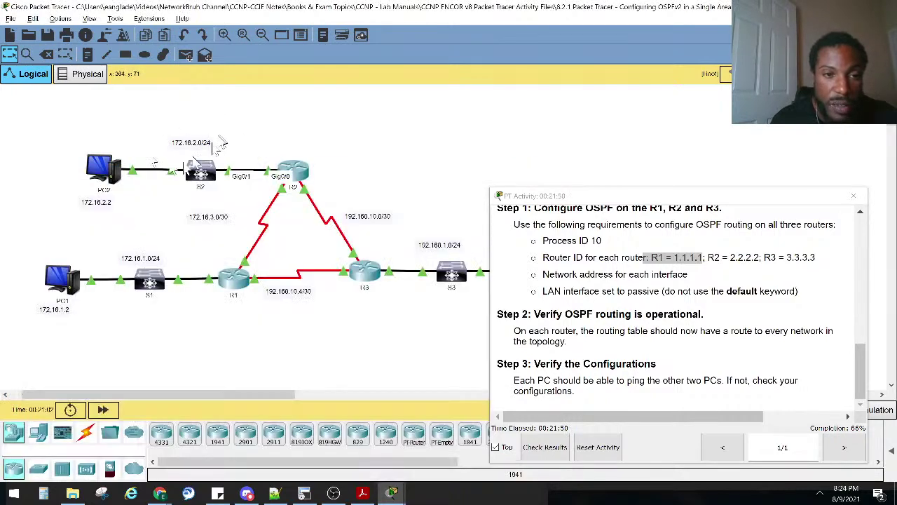
pyautogui.moveTo(147, 115); pyautogui.dragTo(5, 100)
pyautogui.click(379, 105)
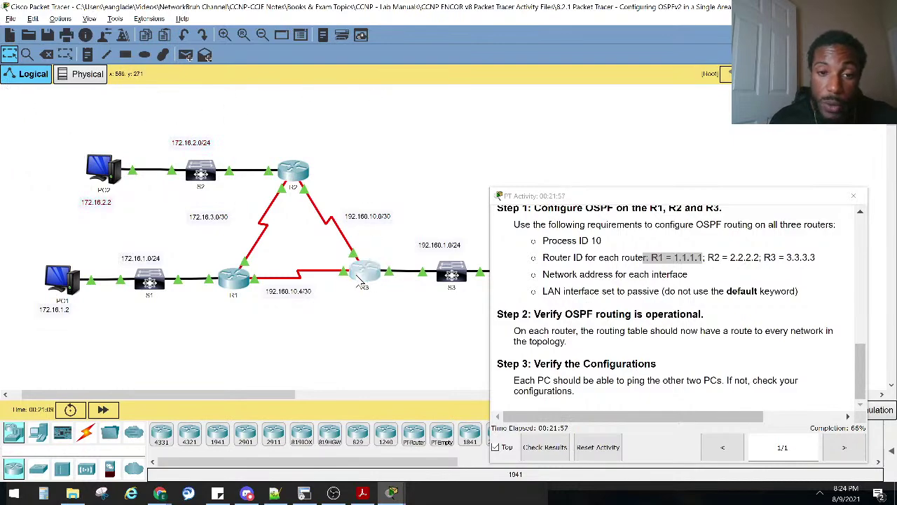
pyautogui.click(361, 270)
pyautogui.moveTo(413, 65); pyautogui.dragTo(168, 131)
pyautogui.moveTo(402, 306); pyautogui.dragTo(520, 339)
# Read R3's router ID, network address and passive LAN interface requirements, and check R3's interface addresses in the topology.
pyautogui.moveTo(586, 255); pyautogui.dragTo(857, 272)
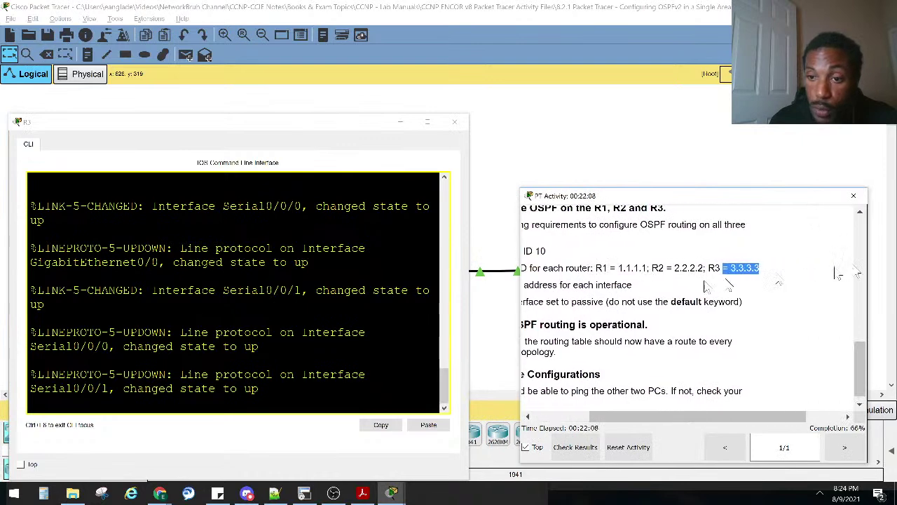
pyautogui.moveTo(624, 286); pyautogui.dragTo(491, 294)
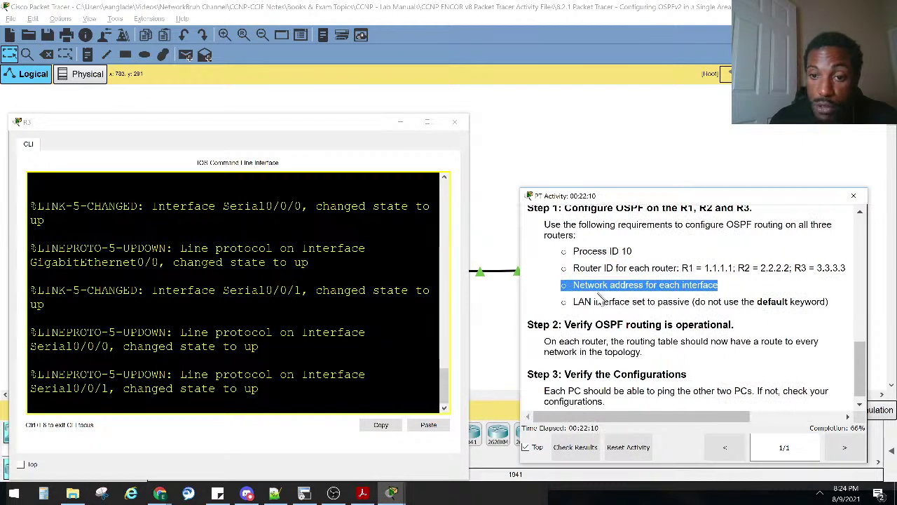
pyautogui.moveTo(574, 301); pyautogui.dragTo(695, 302)
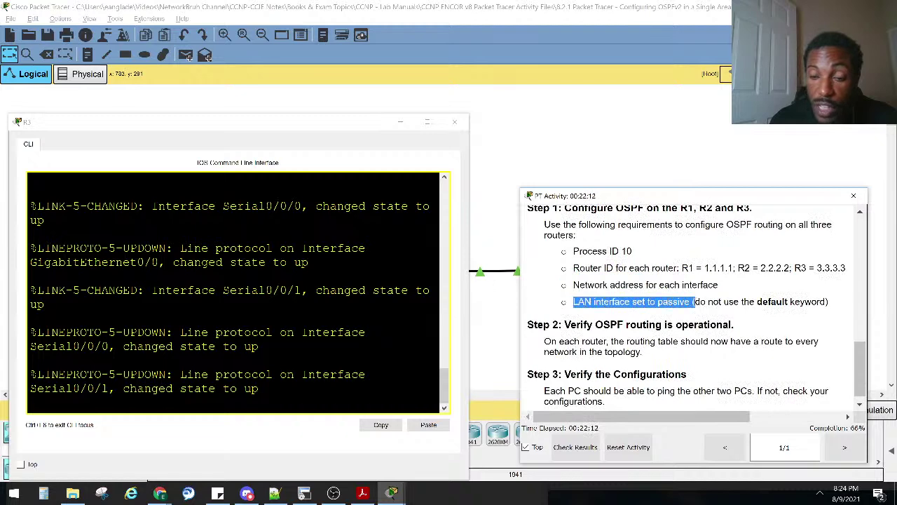
pyautogui.click(494, 281)
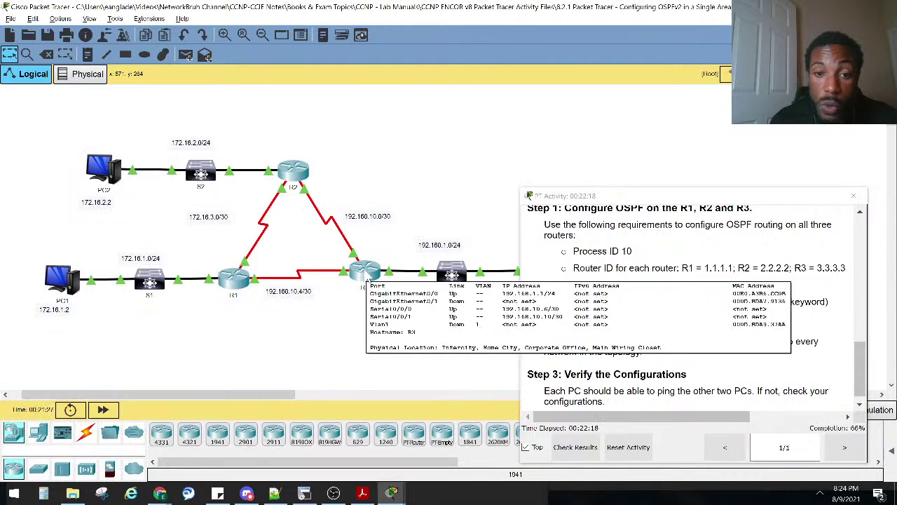
# Return to R3's console and enter privileged EXEC mode and global configuration mode.
pyautogui.click(366, 279)
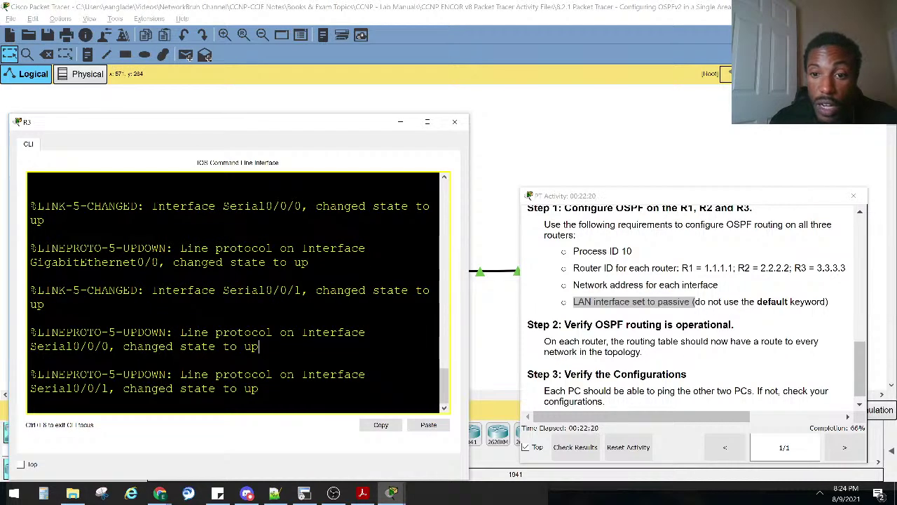
pyautogui.press('Return')
pyautogui.press('Return')
pyautogui.press('Return')
pyautogui.write('en')
pyautogui.press('Return')
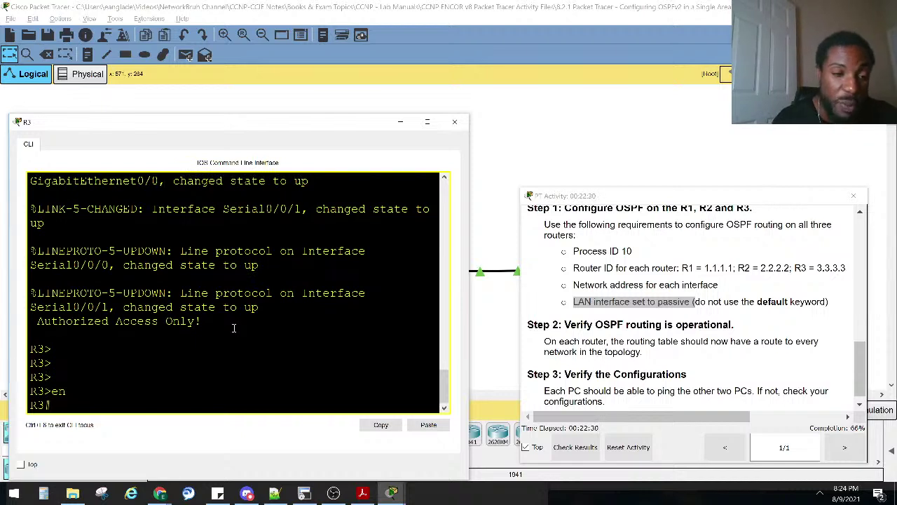
pyautogui.write('conf')
pyautogui.press('Tab')
pyautogui.write('t')
pyautogui.press('Tab')
pyautogui.press('Return')
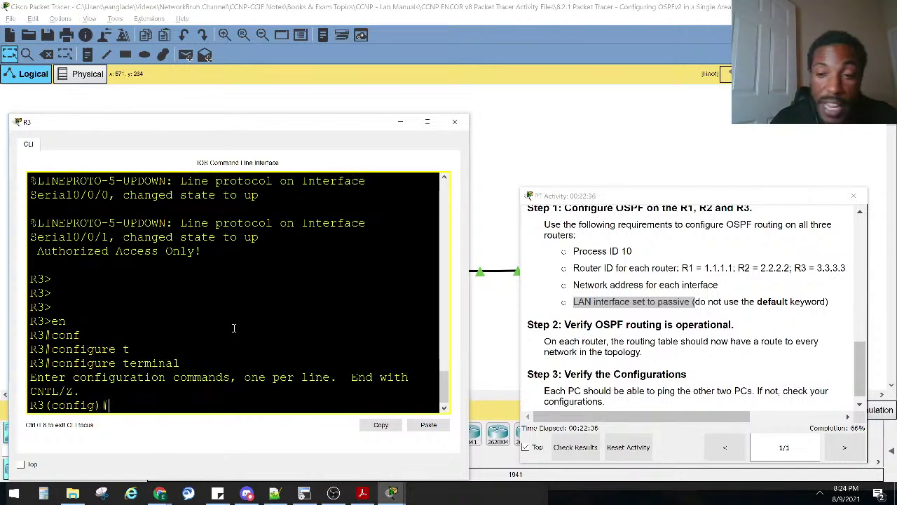
# Start OSPF process 10 on R3 and enter its router configuration mode.
pyautogui.write('rou')
pyautogui.press('Tab')
pyautogui.write('os')
pyautogui.press('Tab')
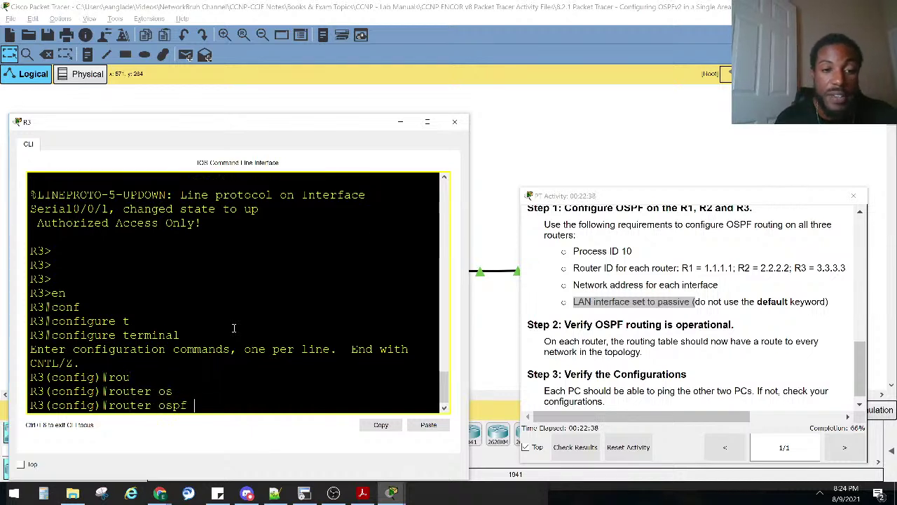
pyautogui.write('10')
pyautogui.press('Return')
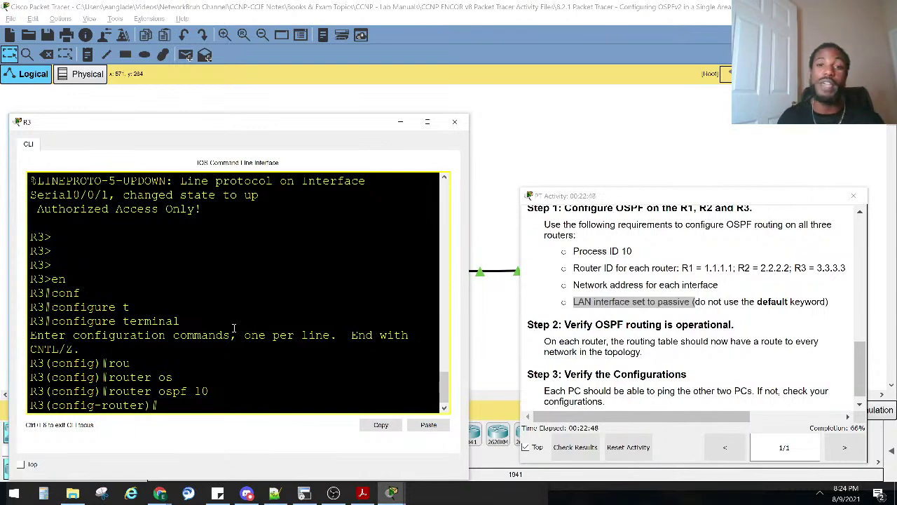
# Examine the PC LAN segments and R1's interface addresses in the topology, moving the activity instructions clear of R3's LAN.
pyautogui.click(273, 7)
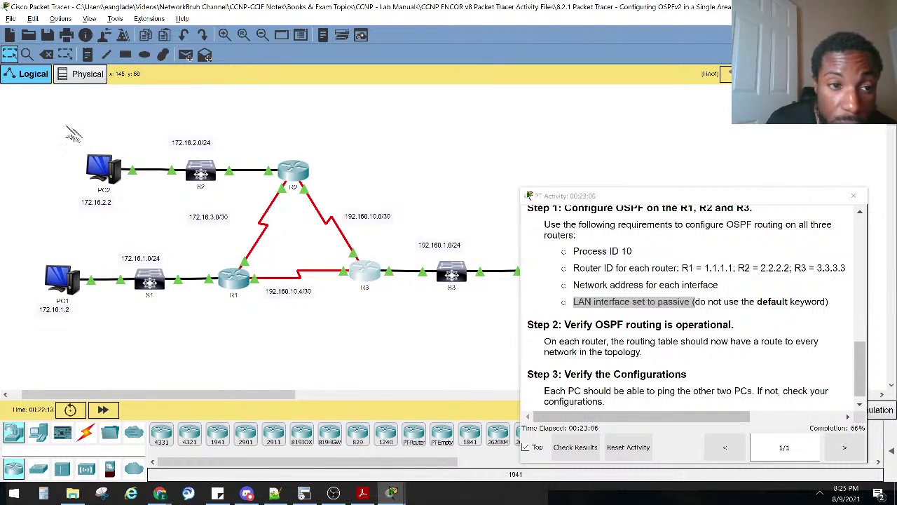
pyautogui.moveTo(66, 127); pyautogui.dragTo(254, 217)
pyautogui.moveTo(34, 248); pyautogui.dragTo(218, 328)
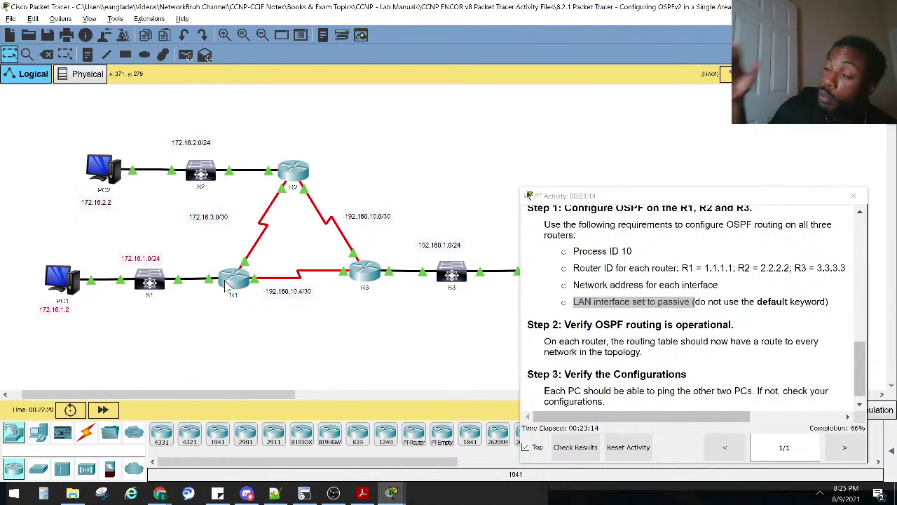
pyautogui.moveTo(227, 289)
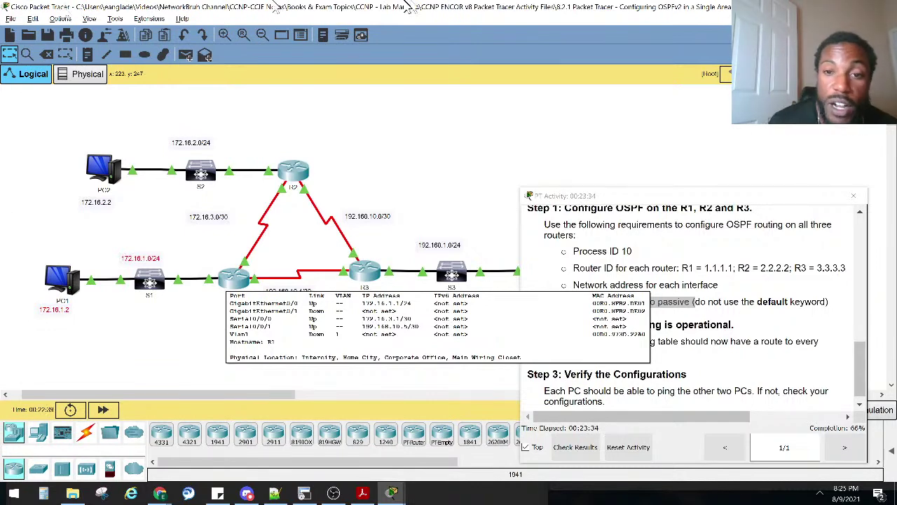
pyautogui.moveTo(700, 196); pyautogui.dragTo(715, 207)
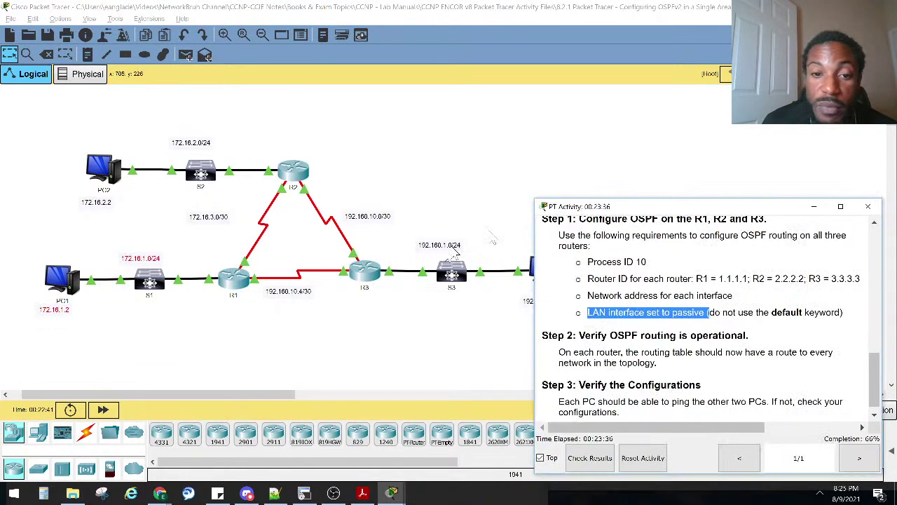
# Begin a network statement in R3's OSPF process for its LAN, 192.168.1.0, checking the address against the topology.
pyautogui.click(363, 279)
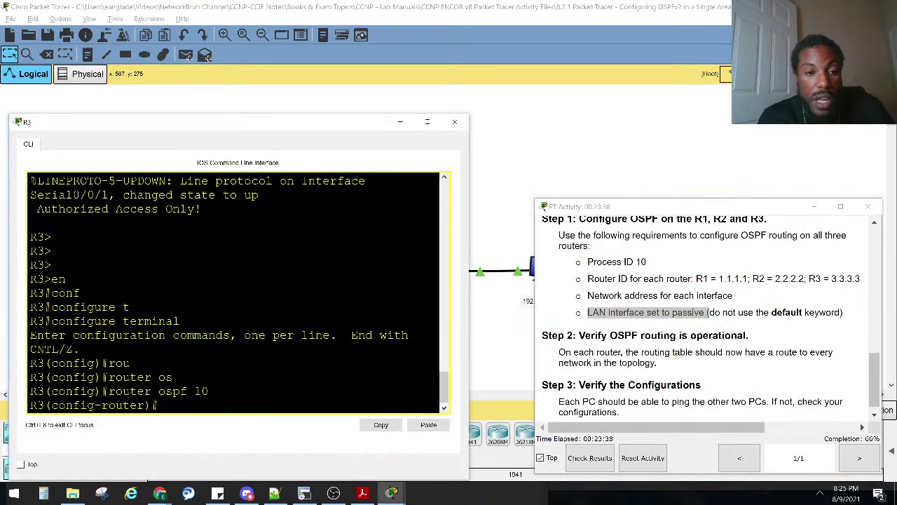
pyautogui.write('net')
pyautogui.press('Tab')
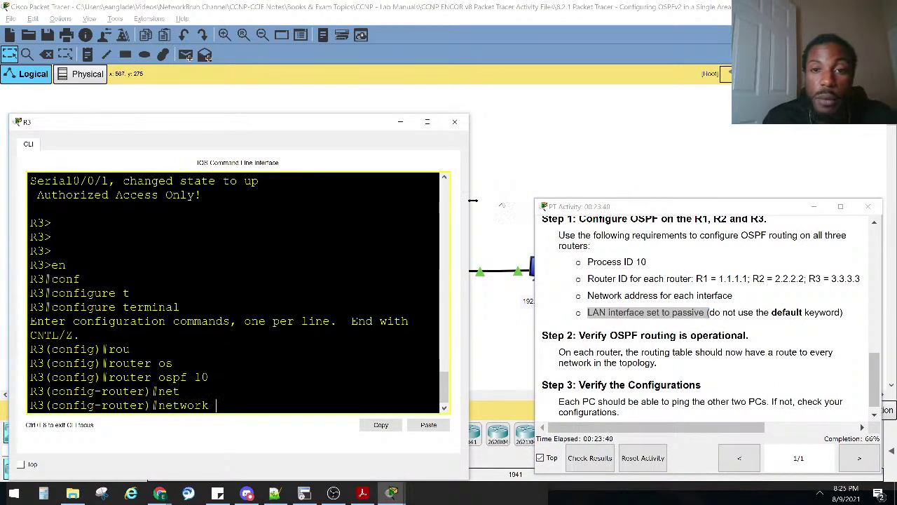
pyautogui.click(583, 149)
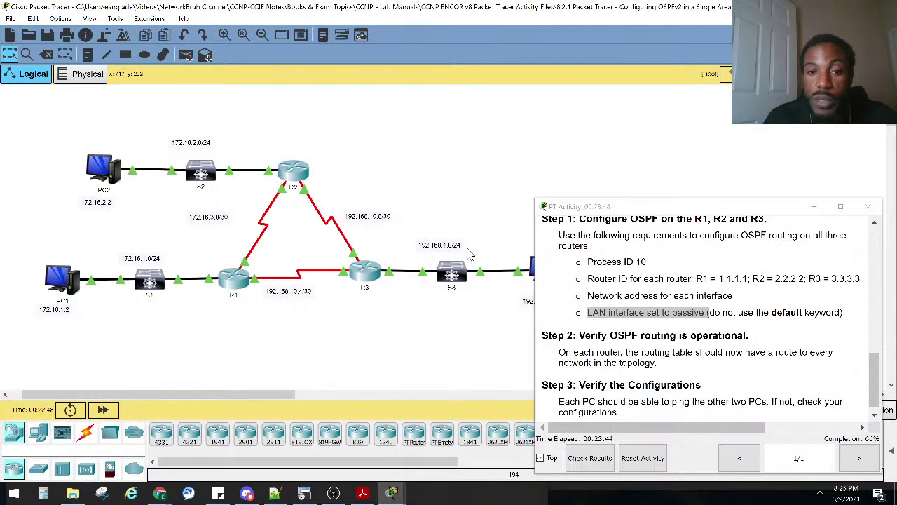
pyautogui.click(364, 272)
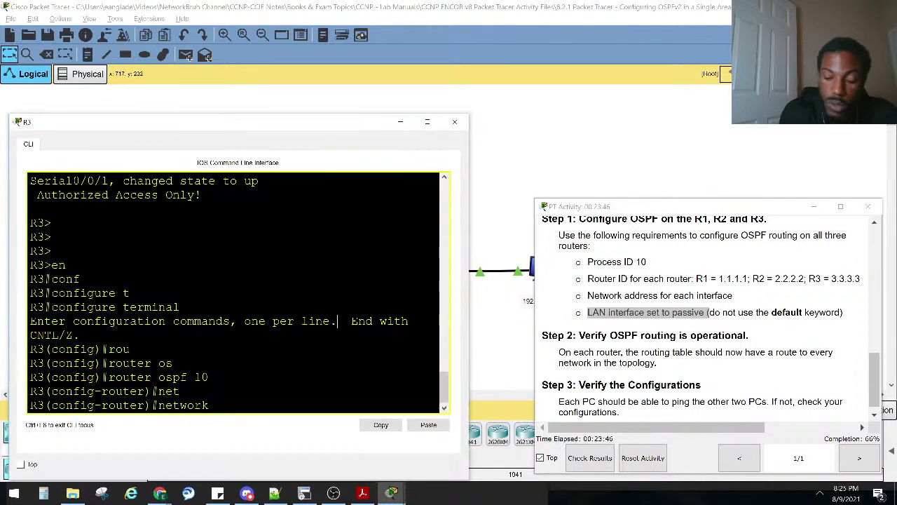
pyautogui.write('92.168.1.0')
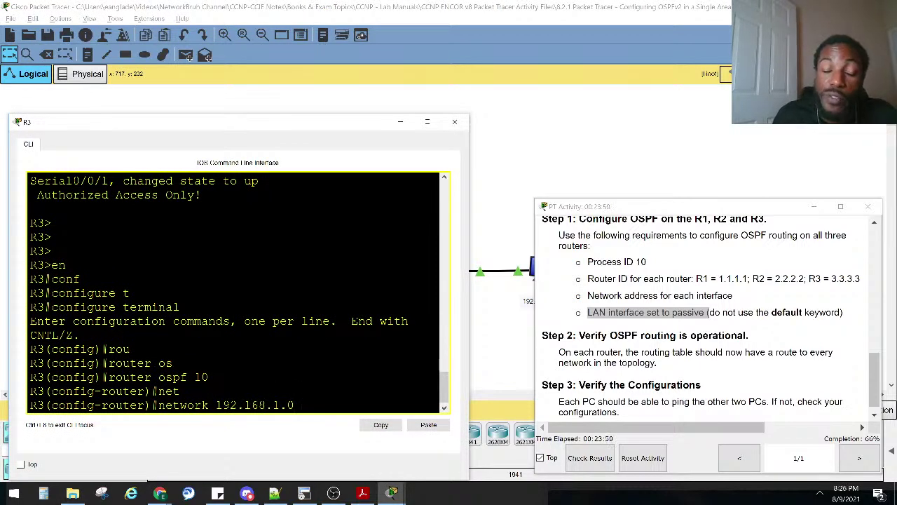
pyautogui.write(' 2555.255.255.0')
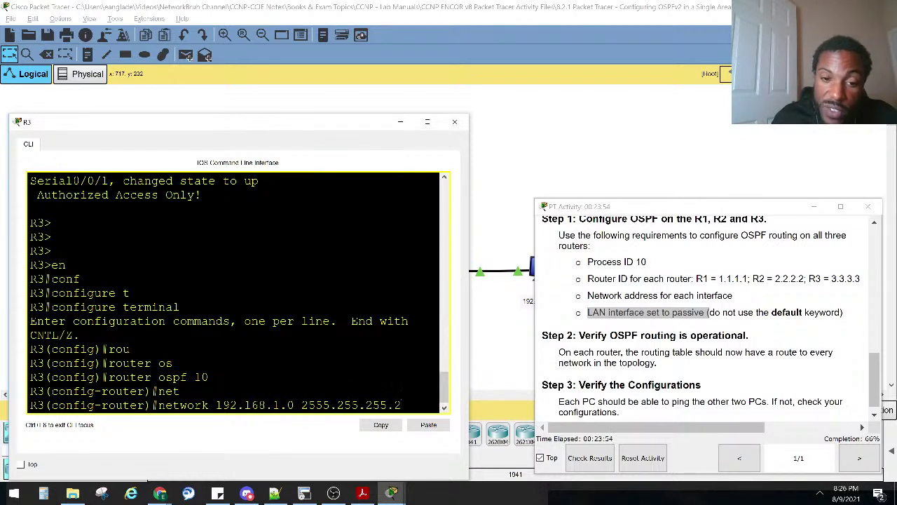
pyautogui.press('BackSpace')
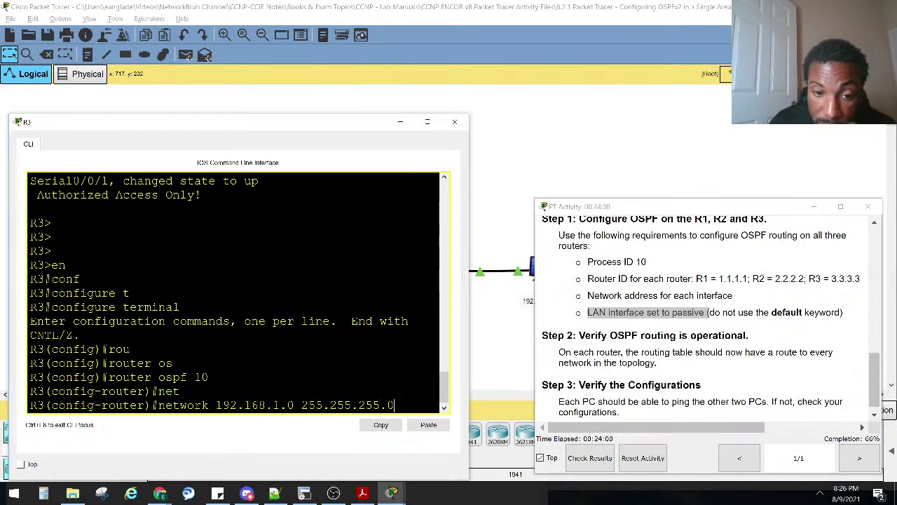
pyautogui.moveTo(395, 406); pyautogui.dragTo(305, 400)
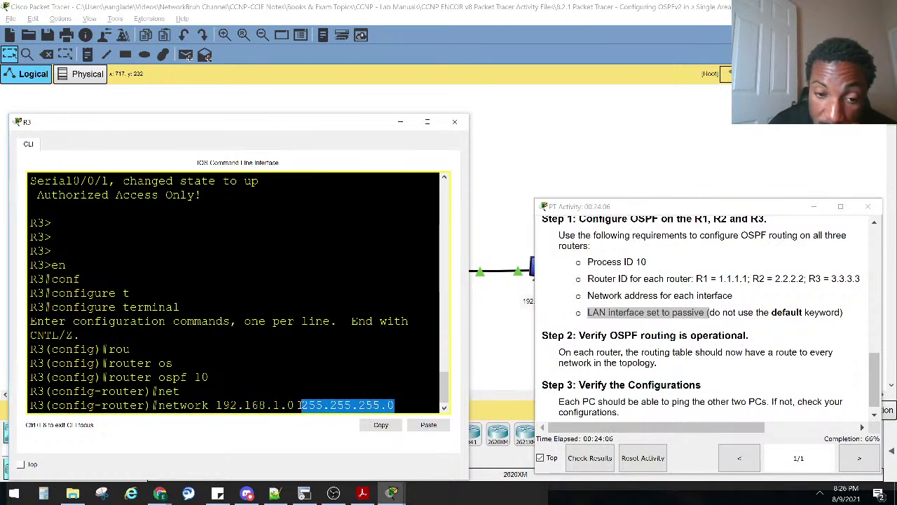
pyautogui.press('BackSpace')
pyautogui.press('BackSpace')
pyautogui.press('BackSpace')
pyautogui.press('BackSpace')
pyautogui.press('BackSpace')
pyautogui.press('BackSpace')
pyautogui.press('BackSpace')
pyautogui.press('BackSpace')
pyautogui.press('BackSpace')
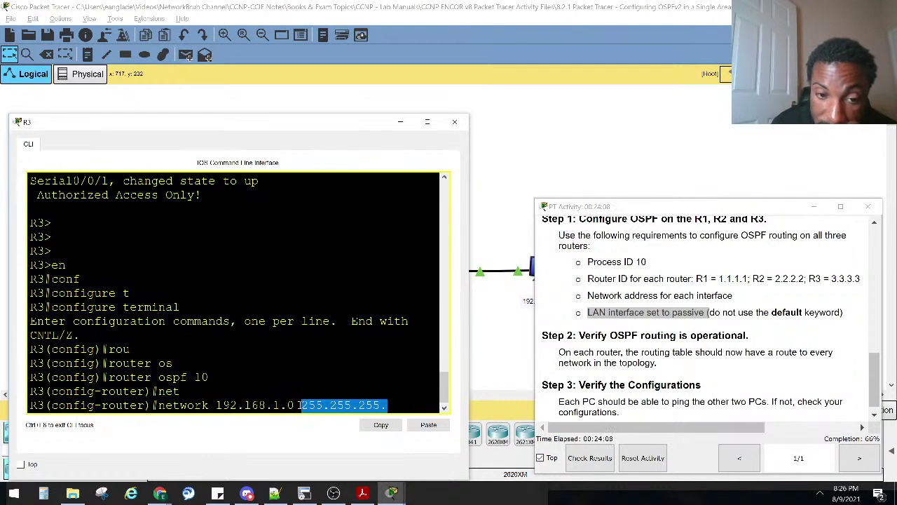
pyautogui.press('BackSpace')
pyautogui.press('BackSpace')
pyautogui.press('BackSpace')
pyautogui.press('BackSpace')
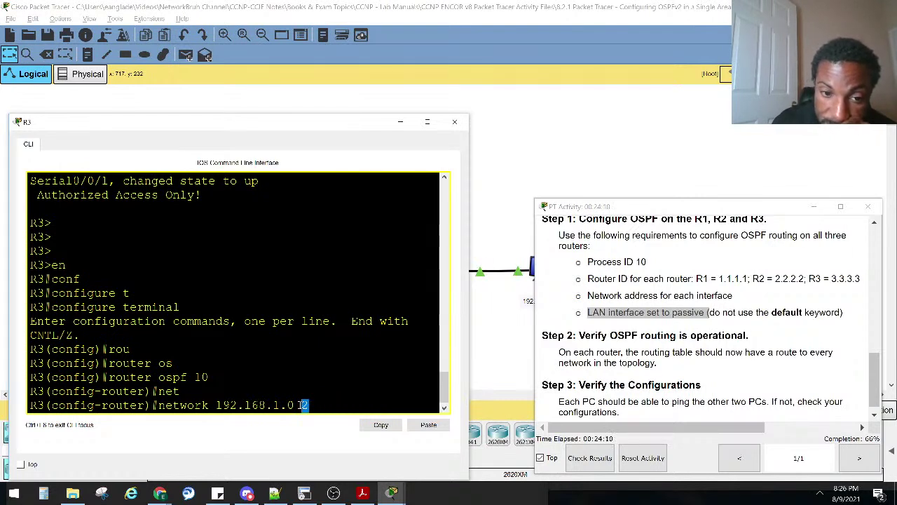
# Complete R3's LAN network statement with wildcard mask 0.0.0.255 in area 0.
pyautogui.write('0.0.0.255')
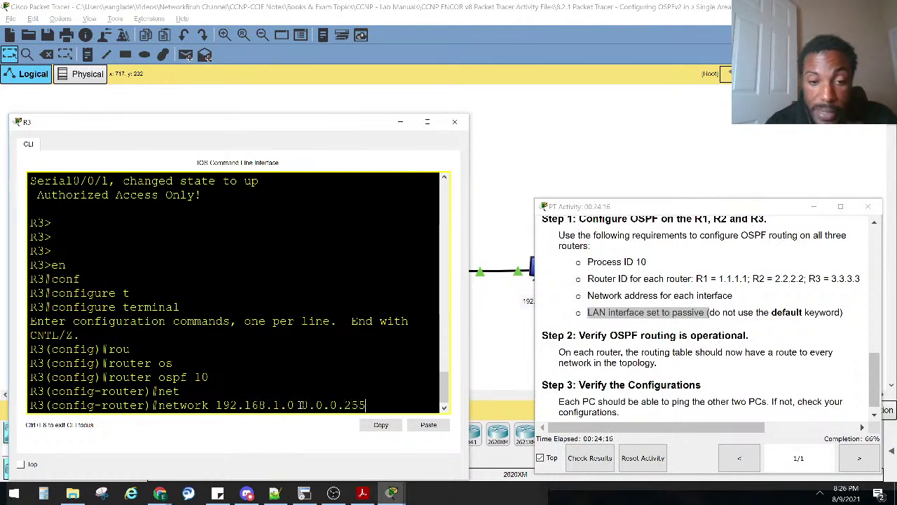
pyautogui.write(' area 0')
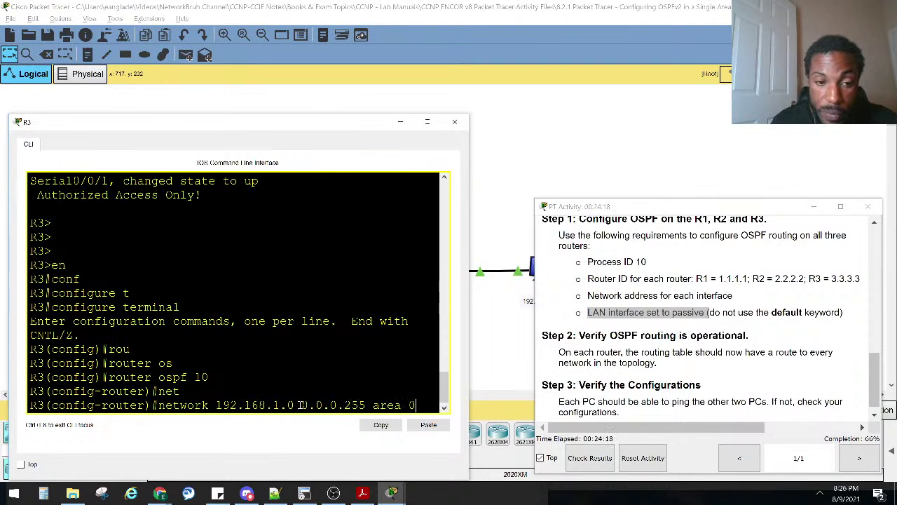
pyautogui.press('Return')
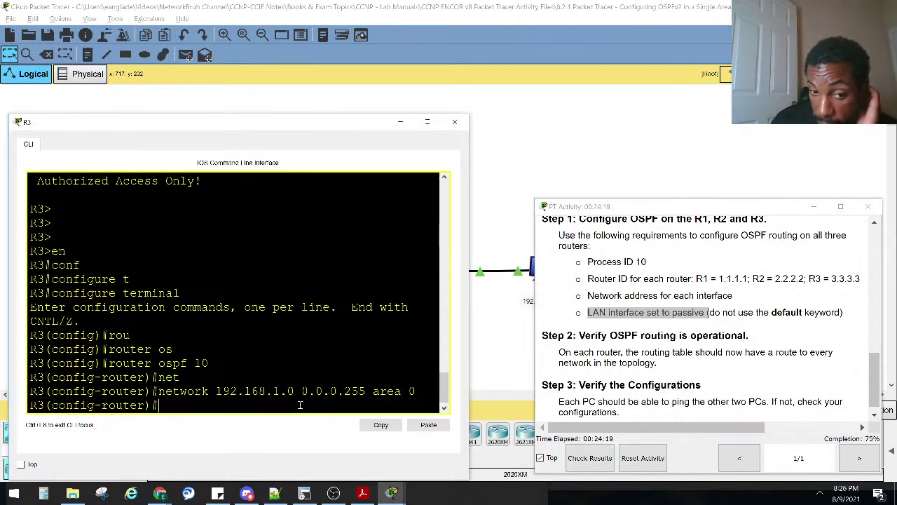
# Identify R3's LAN-facing interface in the topology and set gigabitEthernet 0/0 as a passive interface in R3's OSPF process.
pyautogui.click(499, 343)
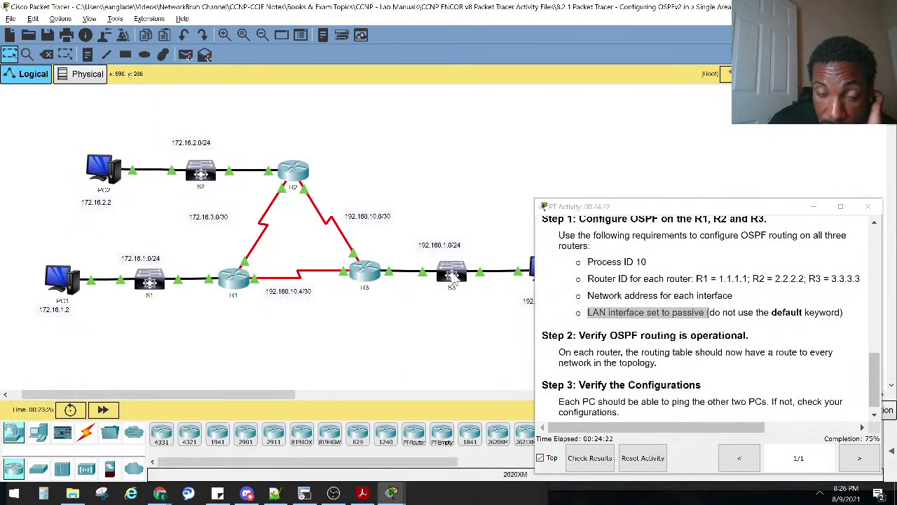
pyautogui.moveTo(389, 282)
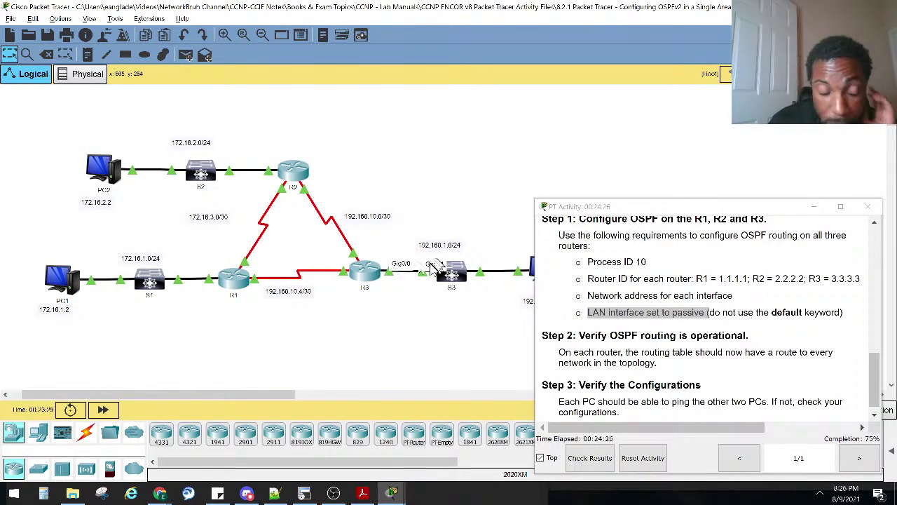
pyautogui.click(365, 272)
pyautogui.write('passive-interface')
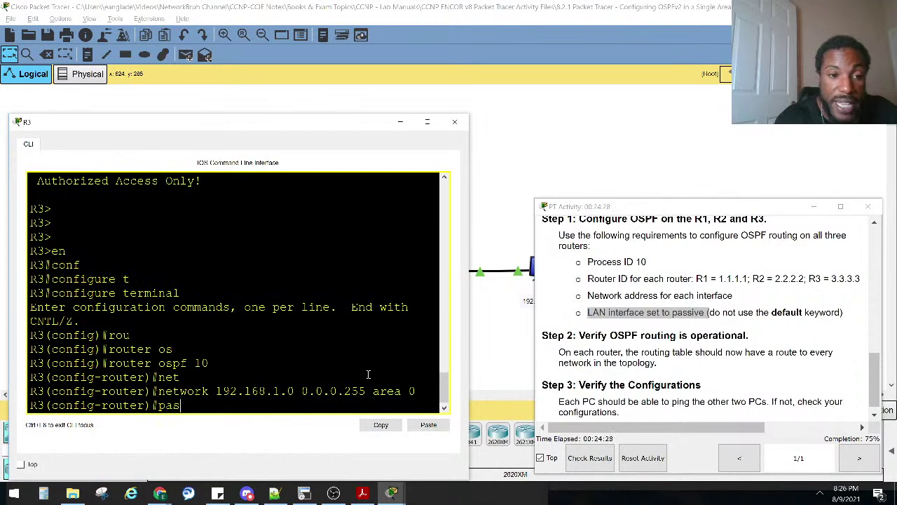
pyautogui.press('Tab')
pyautogui.write('gi')
pyautogui.press('Tab')
pyautogui.write('0/')
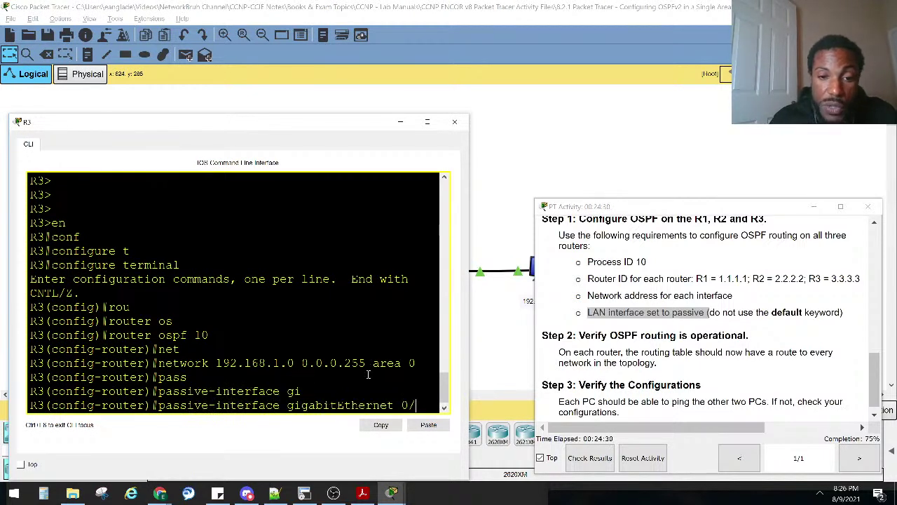
pyautogui.write('0')
pyautogui.press('Return')
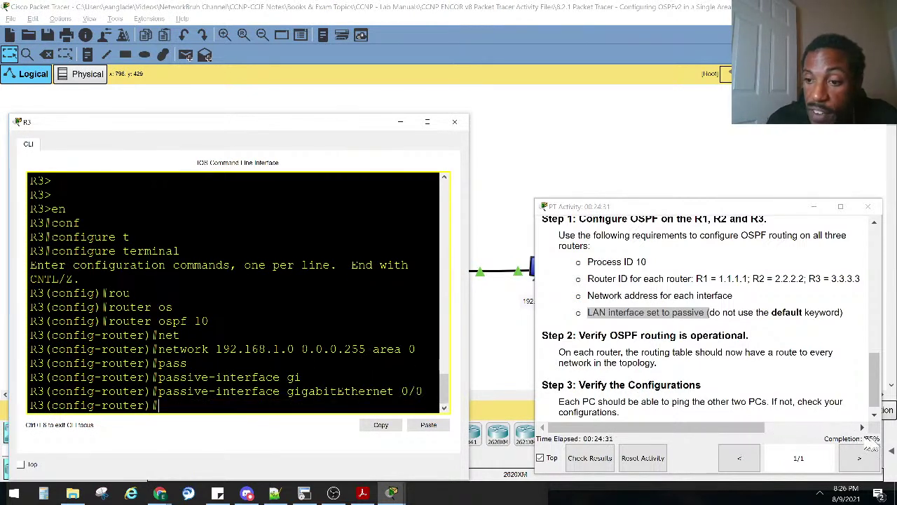
pyautogui.click(589, 151)
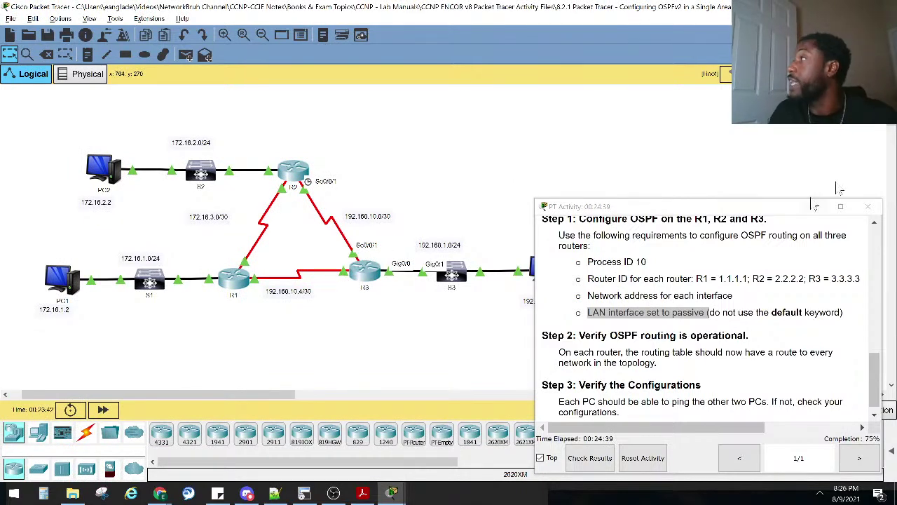
pyautogui.click(160, 492)
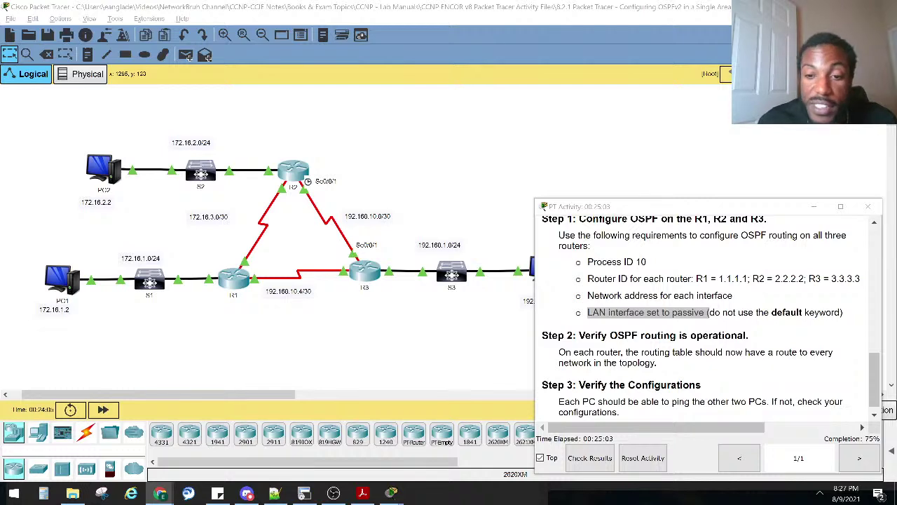
pyautogui.hotkey('alt', 'Tab')
pyautogui.hotkey('alt', 'Tab')
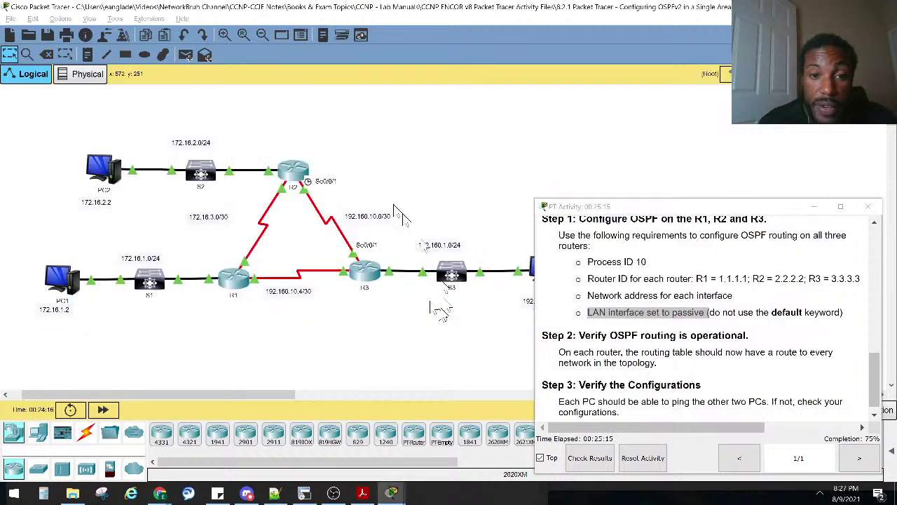
# Add the R2–R3 serial link network 192.168.10.8 with wildcard mask 0.0.0.3 in area 0 to R3's OSPF process.
pyautogui.click(364, 277)
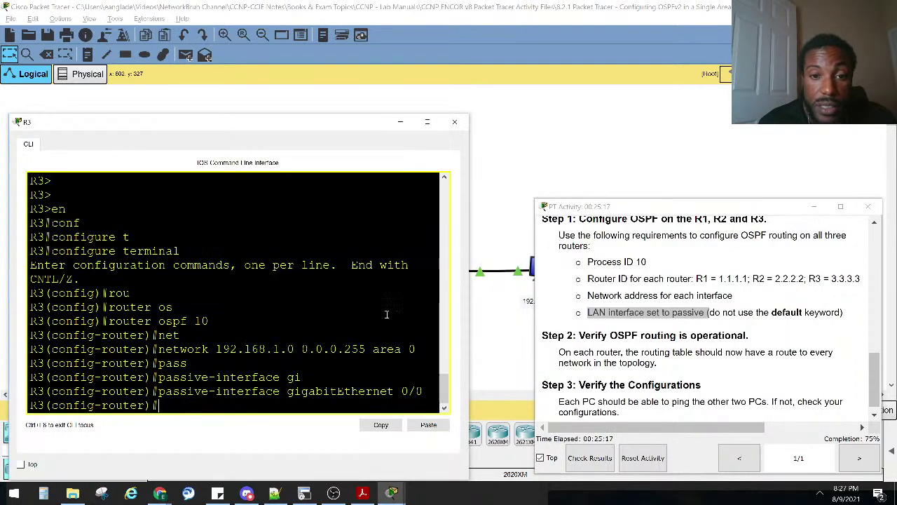
pyautogui.write('net')
pyautogui.press('Tab')
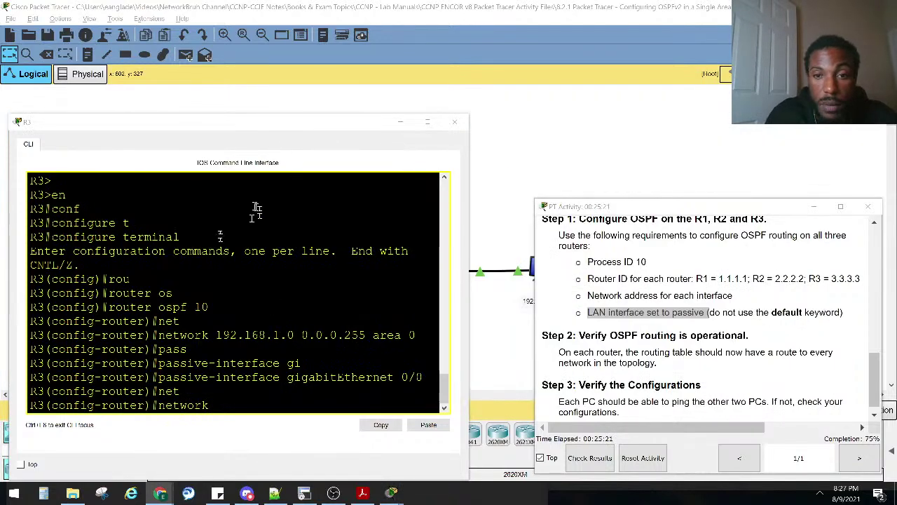
pyautogui.moveTo(239, 137); pyautogui.dragTo(255, 171)
pyautogui.click(236, 260)
pyautogui.write('192.')
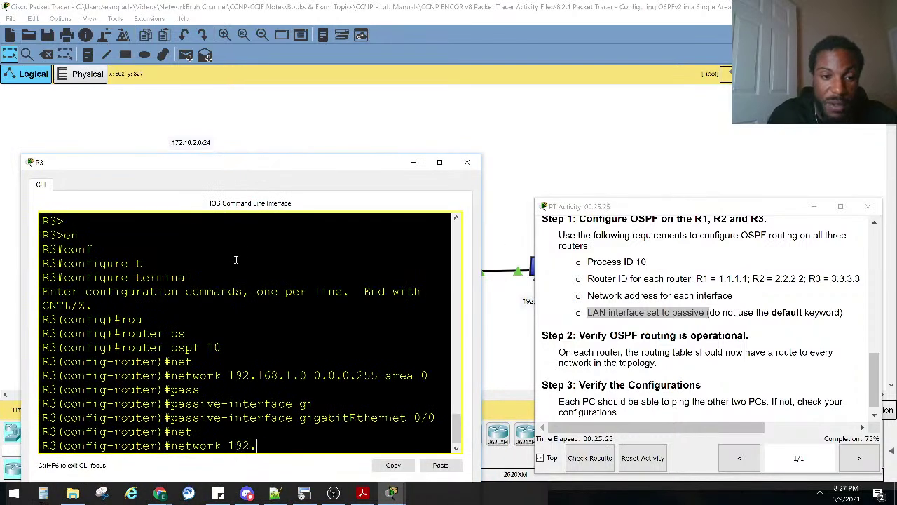
pyautogui.write('168.10.8')
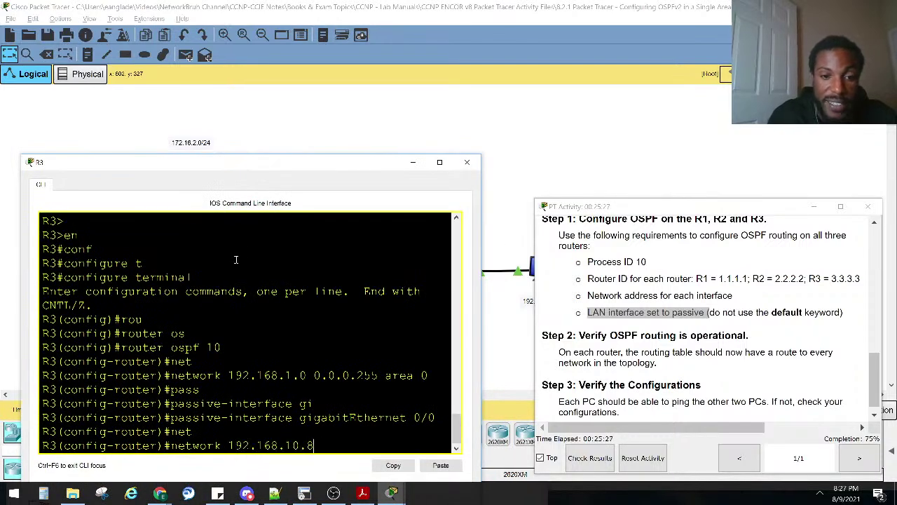
pyautogui.moveTo(275, 164); pyautogui.dragTo(293, 118)
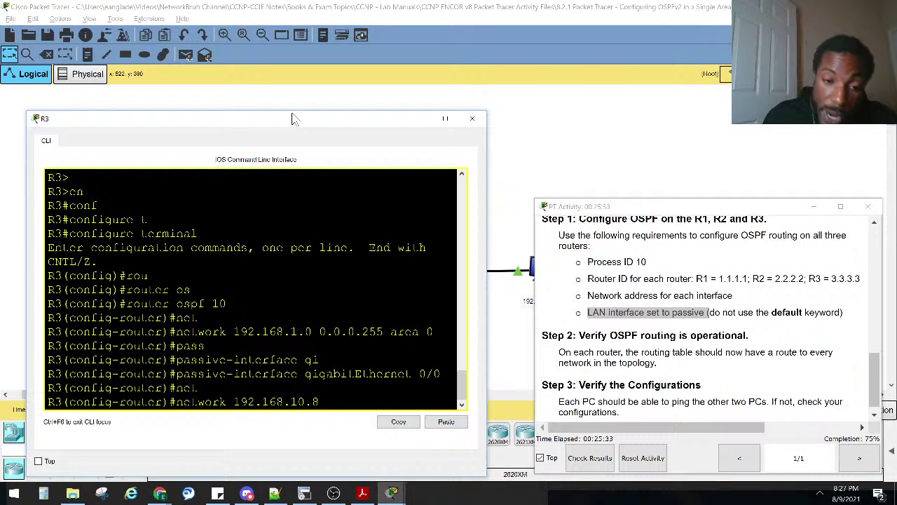
pyautogui.write('0.0.0.')
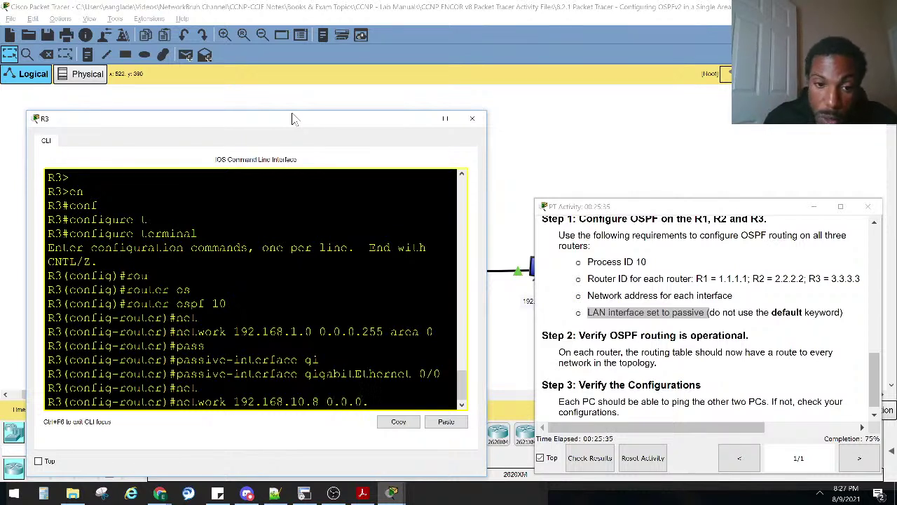
pyautogui.write('3 area 0')
pyautogui.press('Return')
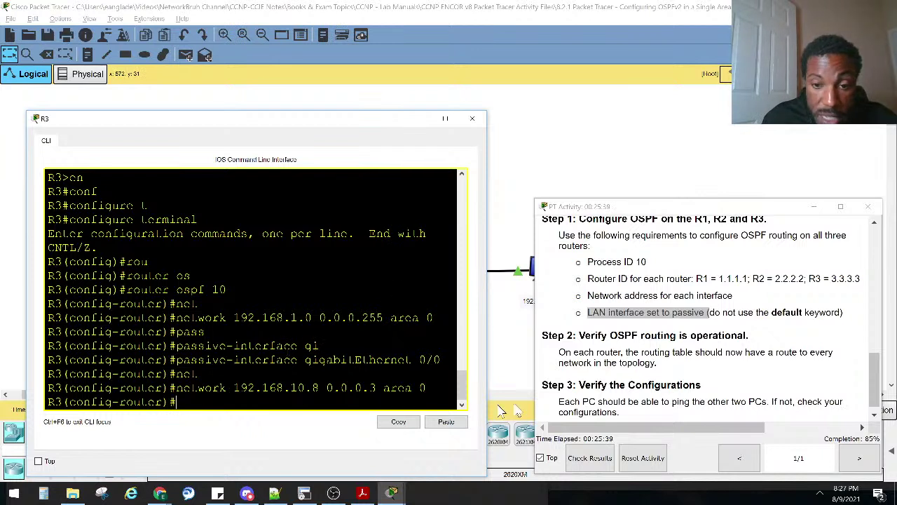
# Widen R3's console and examine its OSPF adjacency message, comparing the neighbor ID with R2's router ID in the activity instructions.
pyautogui.moveTo(486, 411); pyautogui.dragTo(515, 411)
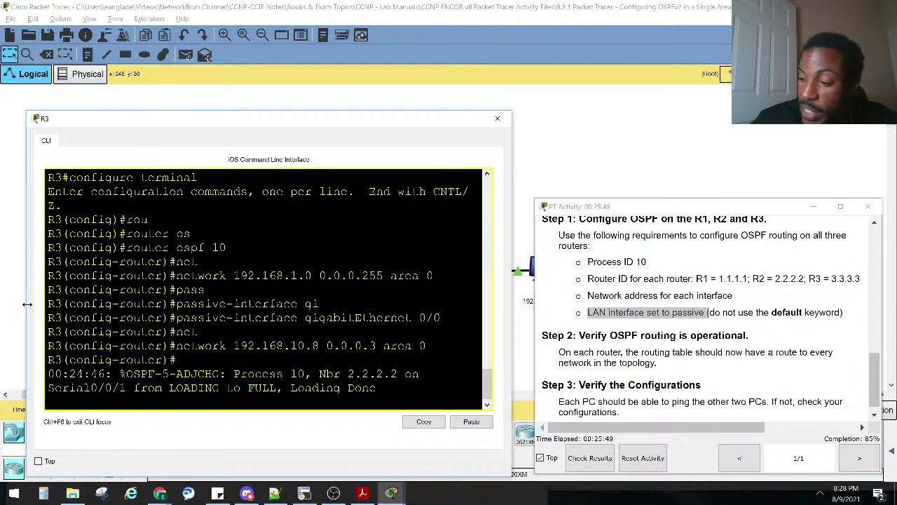
pyautogui.moveTo(132, 374); pyautogui.dragTo(168, 374)
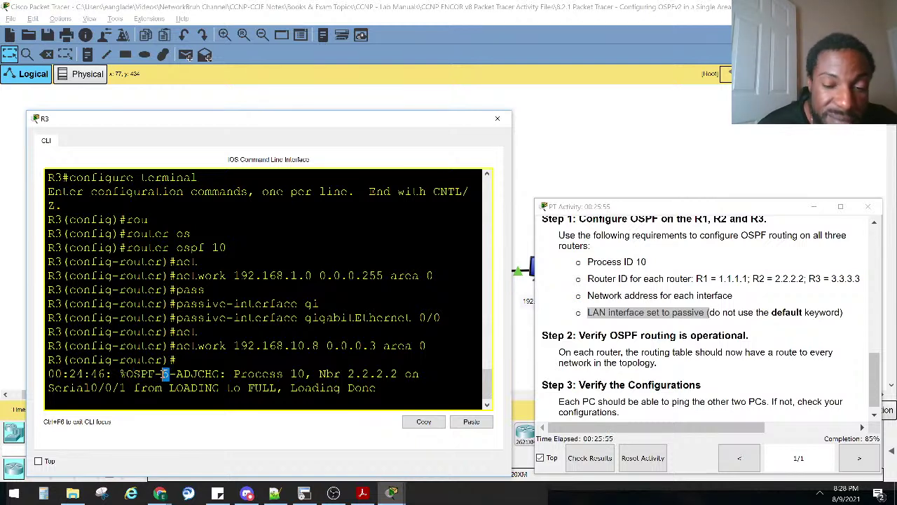
pyautogui.moveTo(176, 374); pyautogui.dragTo(220, 374)
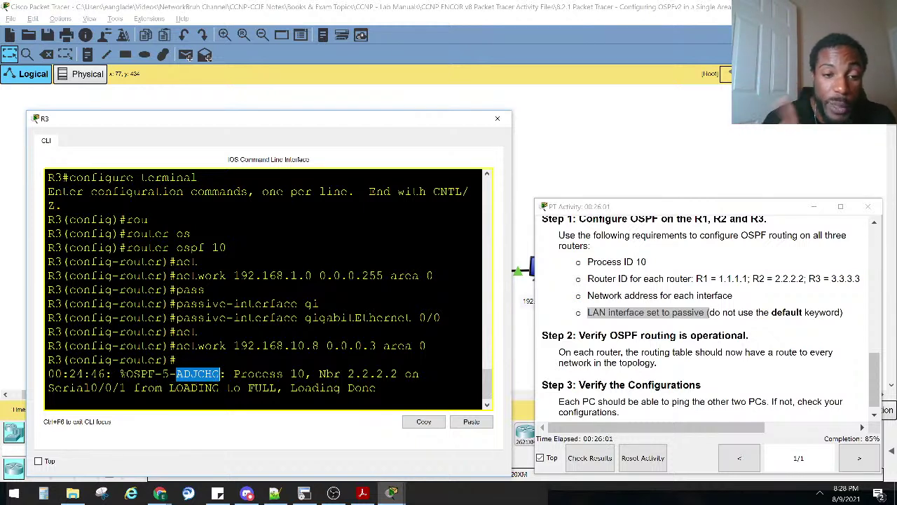
pyautogui.moveTo(233, 374); pyautogui.dragTo(398, 373)
pyautogui.moveTo(805, 279); pyautogui.dragTo(752, 279)
# Check the network address of the R1–R3 serial link in the topology and return to R3's console.
pyautogui.click(652, 161)
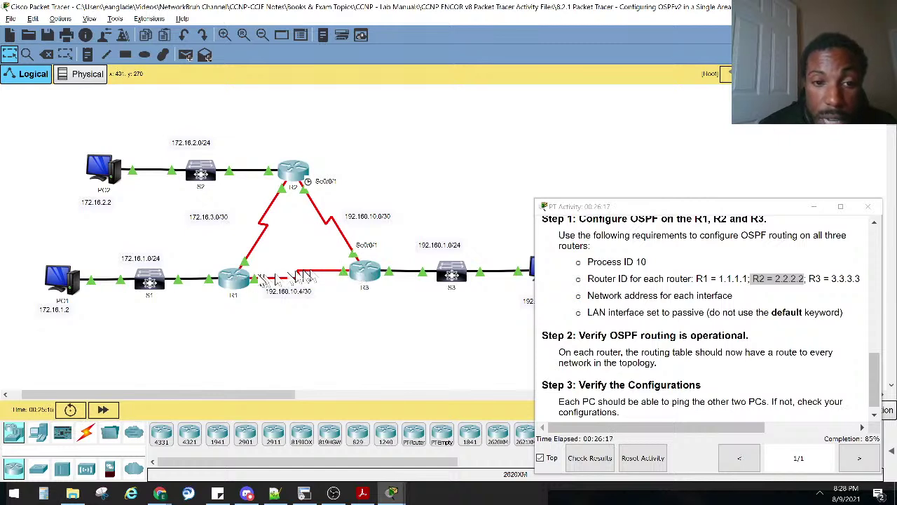
pyautogui.moveTo(280, 297); pyautogui.dragTo(298, 302)
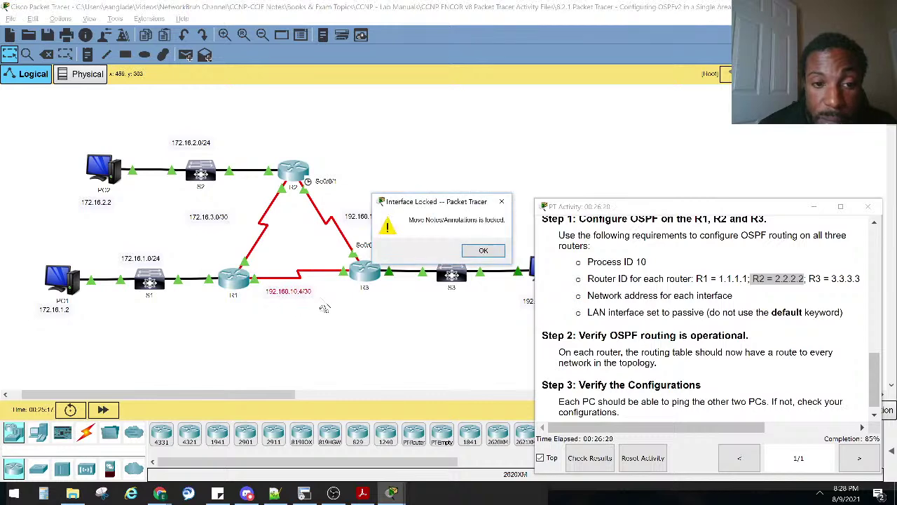
pyautogui.click(484, 253)
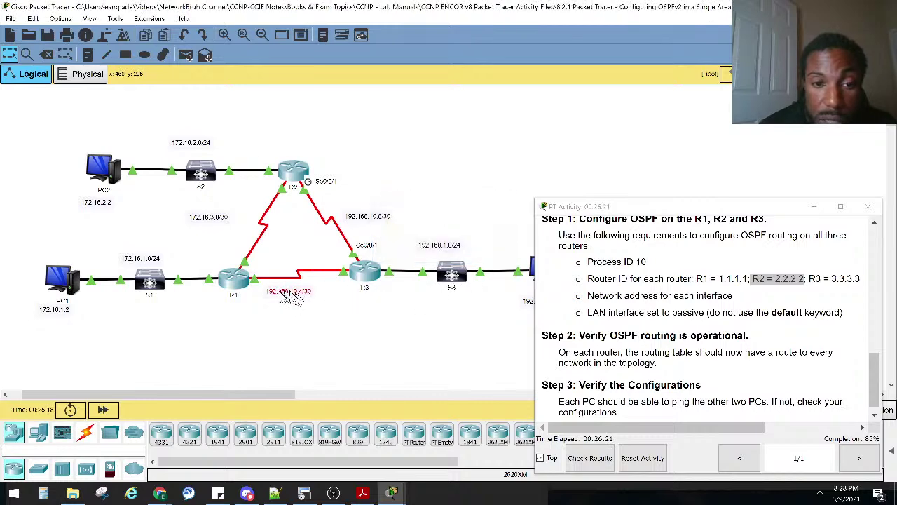
pyautogui.click(364, 270)
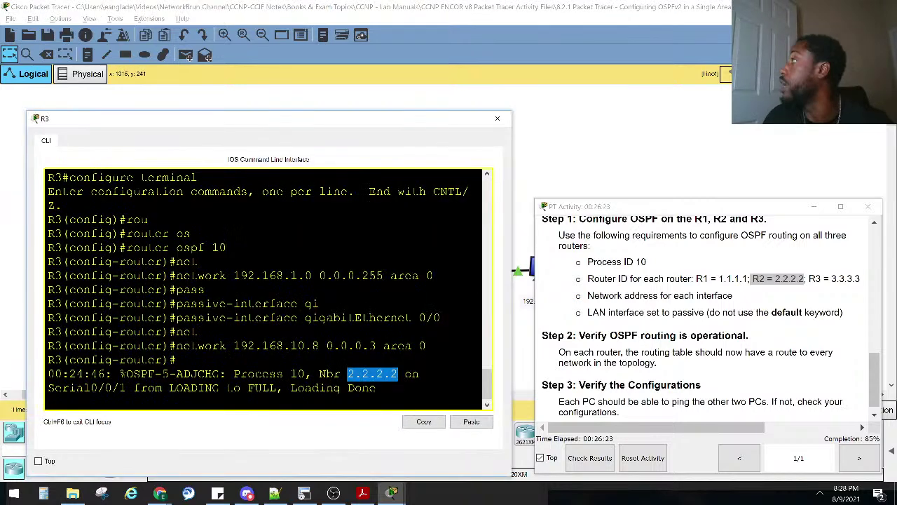
pyautogui.hotkey('alt', 'Tab')
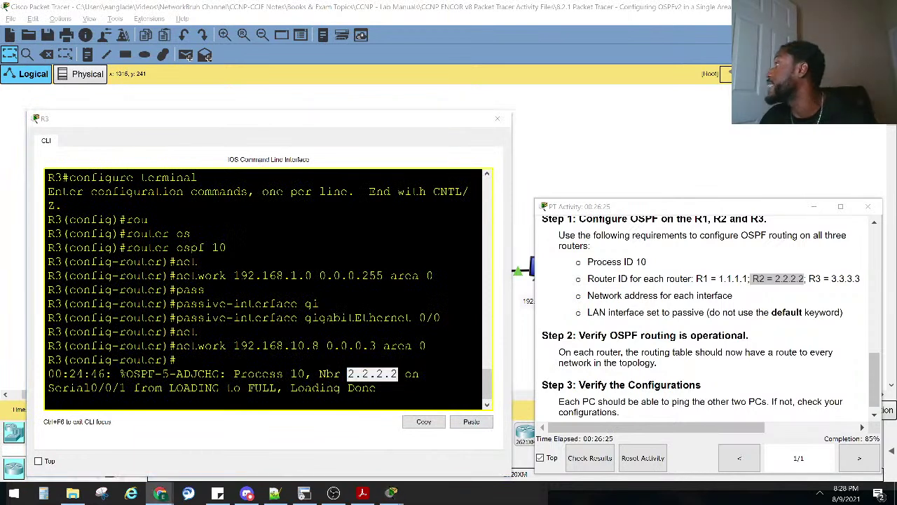
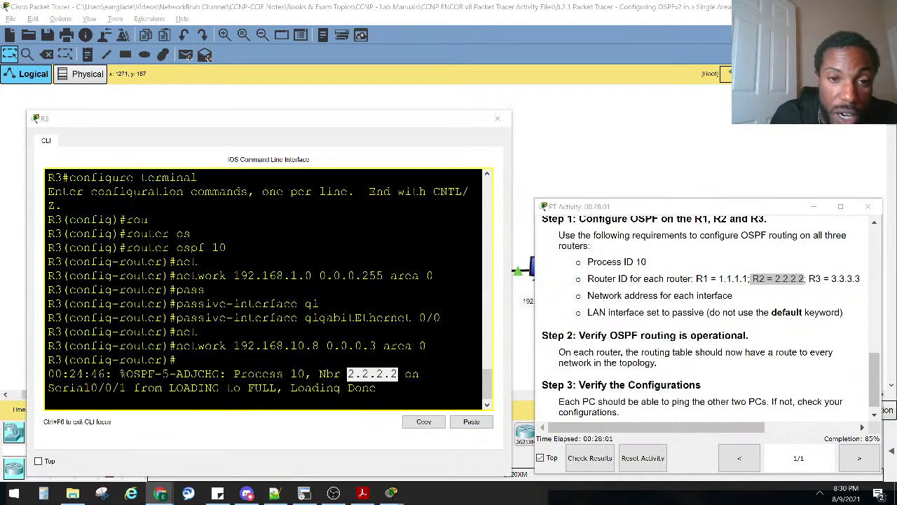
# Begin a network statement starting with 192.168. in R3's OSPF process for the R1–R3 serial link, checking the address against the topology.
pyautogui.click(648, 160)
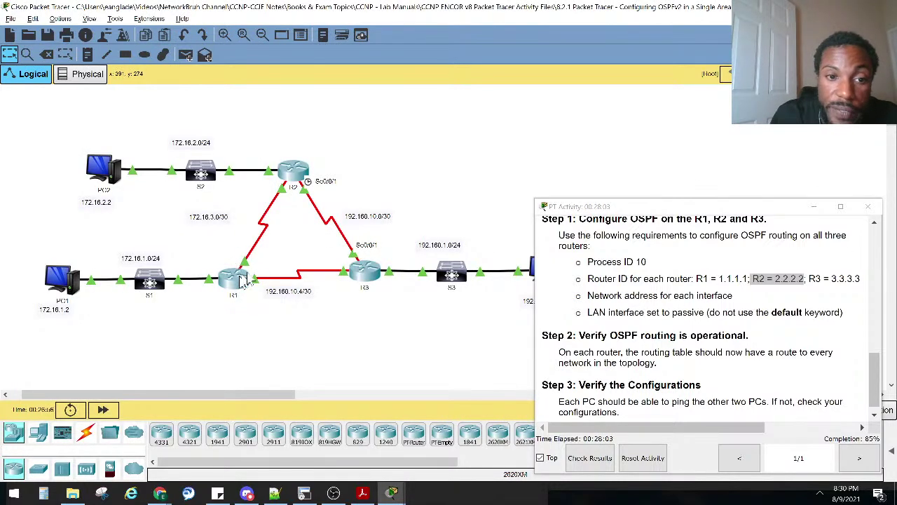
pyautogui.click(366, 282)
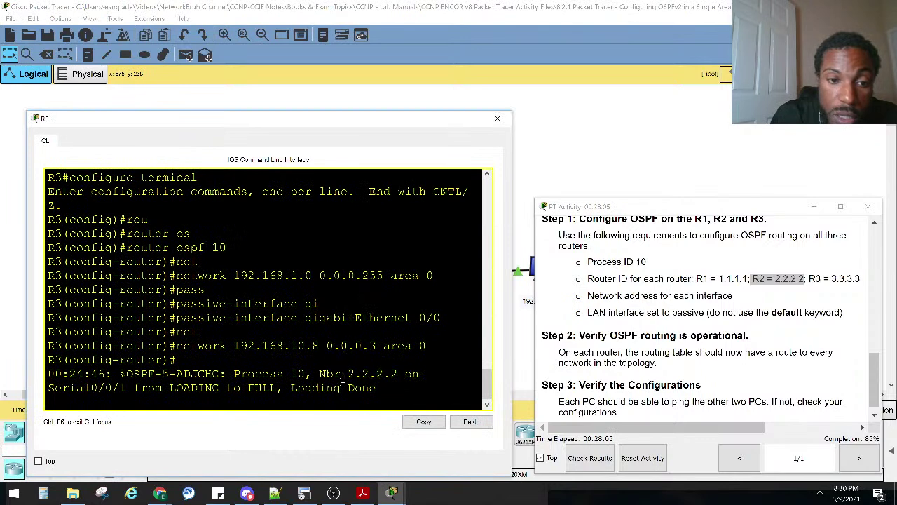
pyautogui.press('Return')
pyautogui.press('Return')
pyautogui.press('Return')
pyautogui.press('Return')
pyautogui.write('net')
pyautogui.press('Tab')
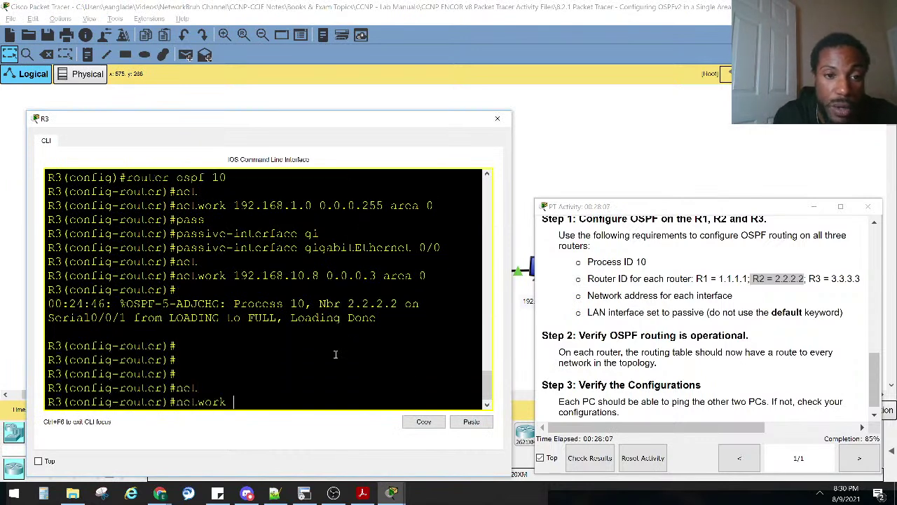
pyautogui.hotkey('alt', 'Tab')
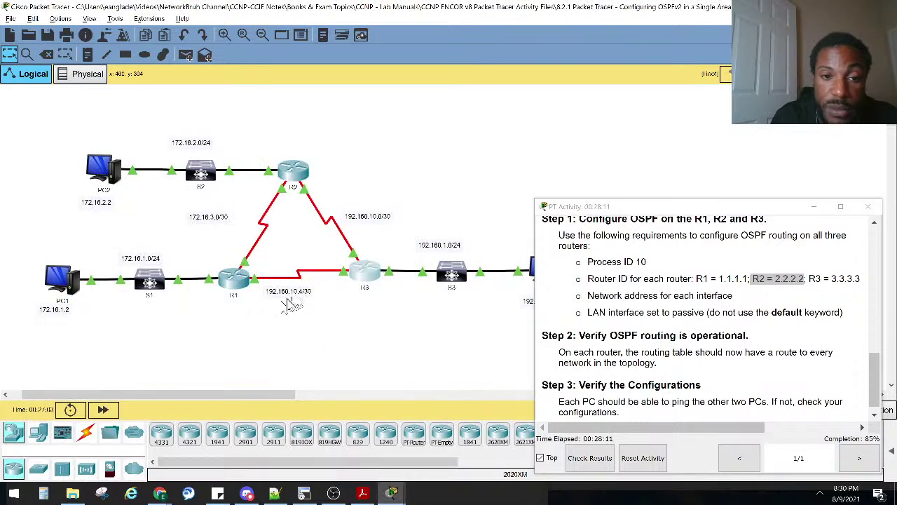
pyautogui.hotkey('alt', 'Tab')
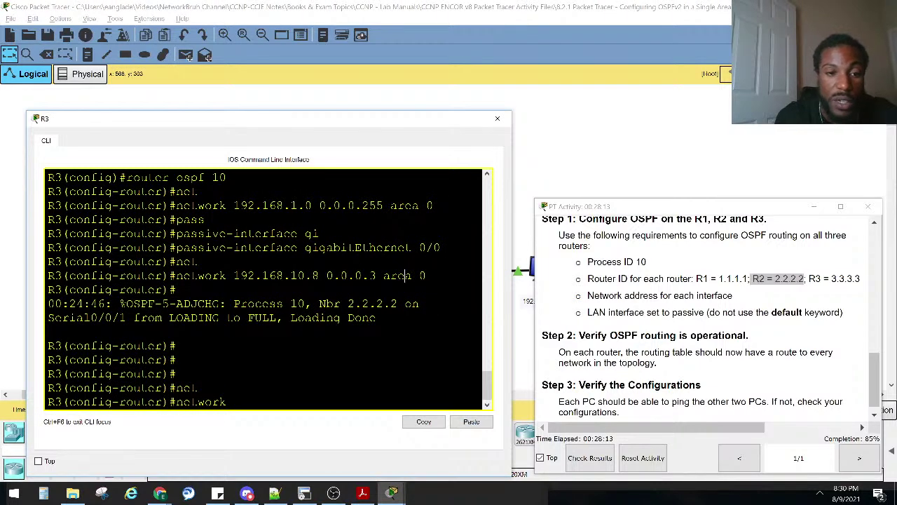
pyautogui.write('192.168.')
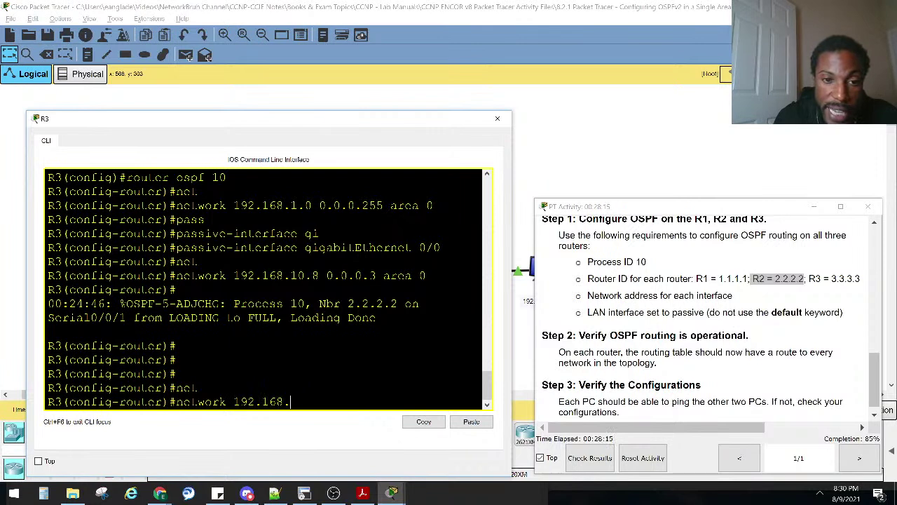
# Advertise network 192.168.10.4 with wildcard mask 0.0.0.3 in area 0 of R3's OSPF process.
pyautogui.write('10.4 0.0.0.')
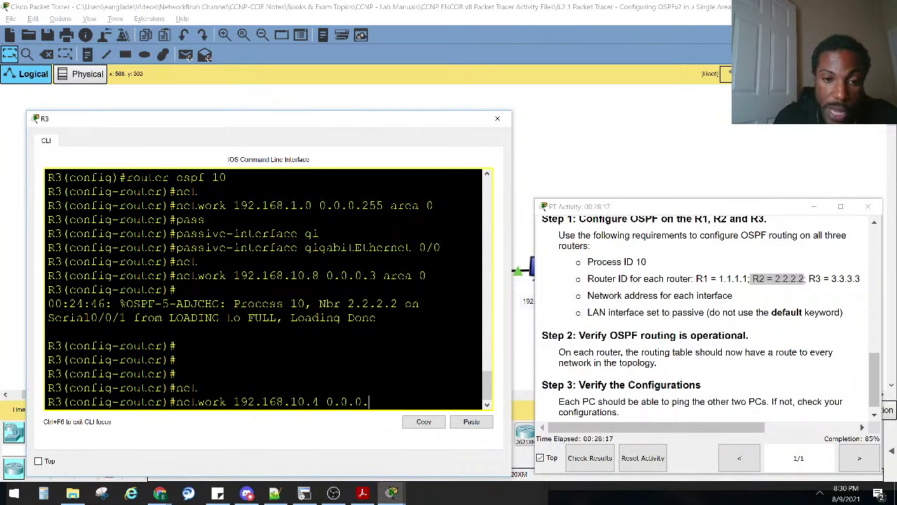
pyautogui.write('3 area 0')
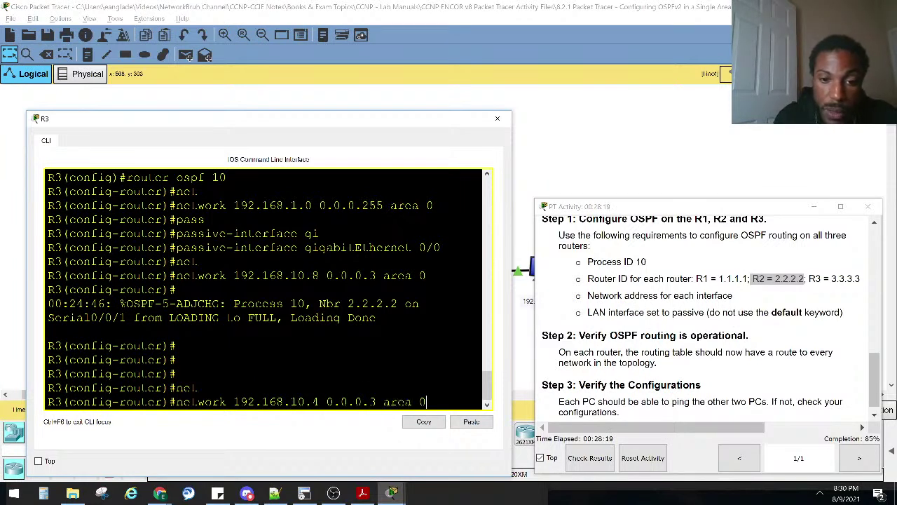
pyautogui.press('Return')
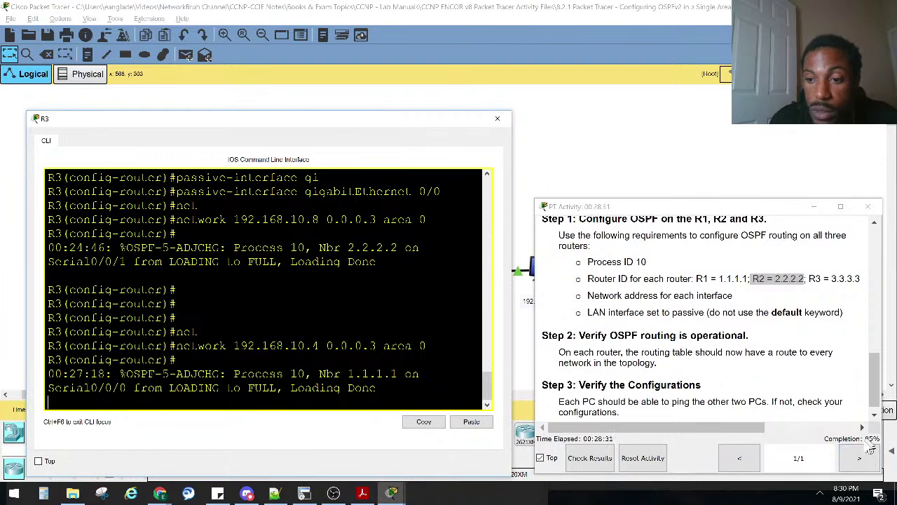
# Compare the neighbor ID in R3's latest adjacency message with the activity's Step 1 router ID, network and passive interface requirements.
pyautogui.moveTo(238, 388); pyautogui.dragTo(397, 374)
pyautogui.click(328, 371)
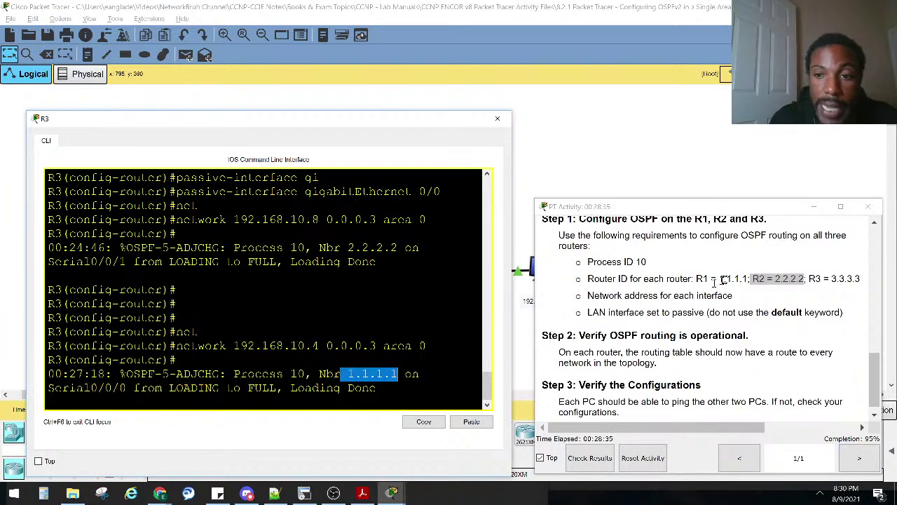
pyautogui.moveTo(747, 279); pyautogui.dragTo(689, 279)
pyautogui.click(522, 272)
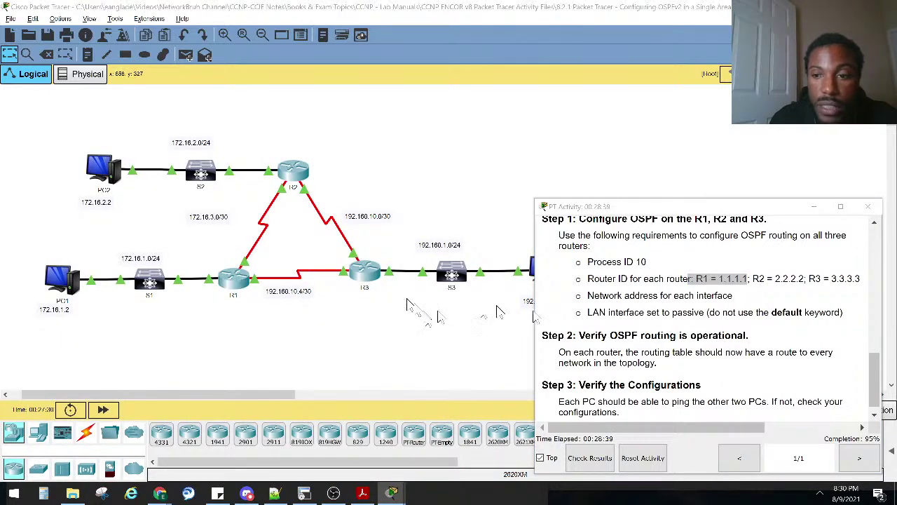
pyautogui.click(359, 361)
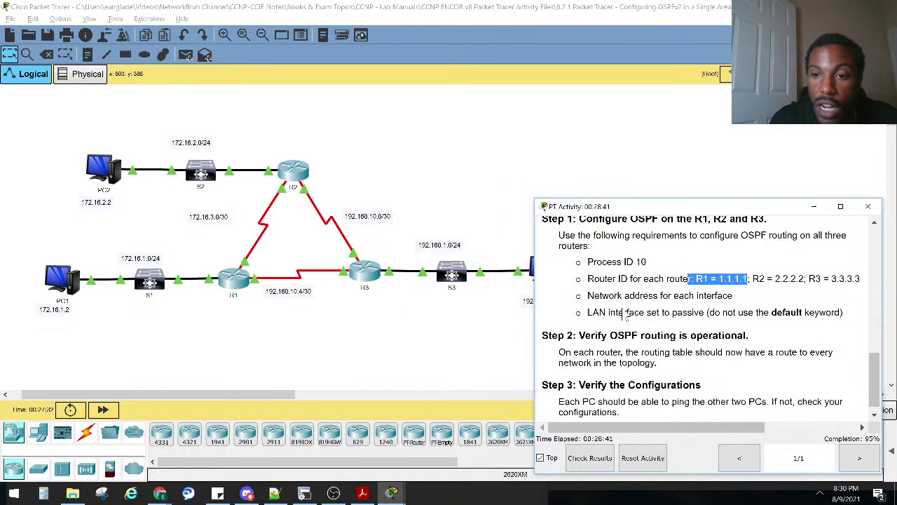
pyautogui.moveTo(589, 312); pyautogui.dragTo(856, 312)
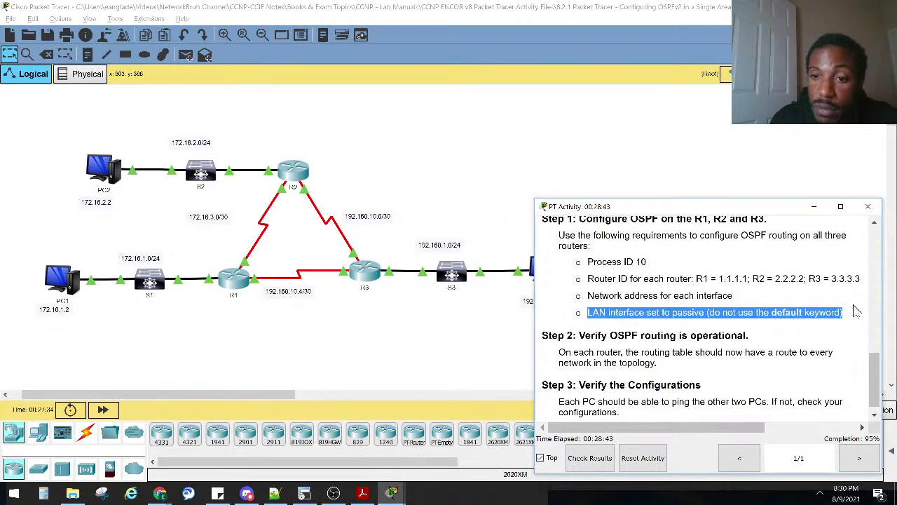
pyautogui.moveTo(732, 296); pyautogui.dragTo(594, 295)
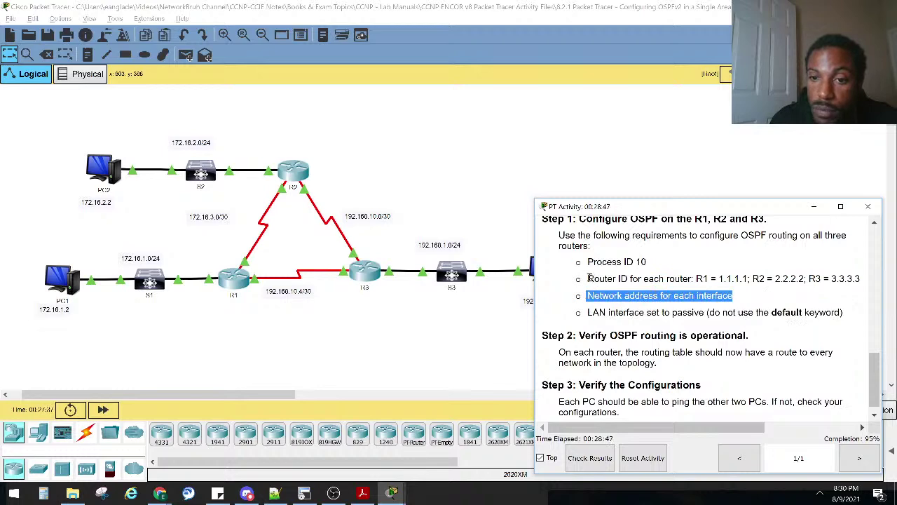
pyautogui.click(590, 278)
pyautogui.hotkey('alt', 'Tab')
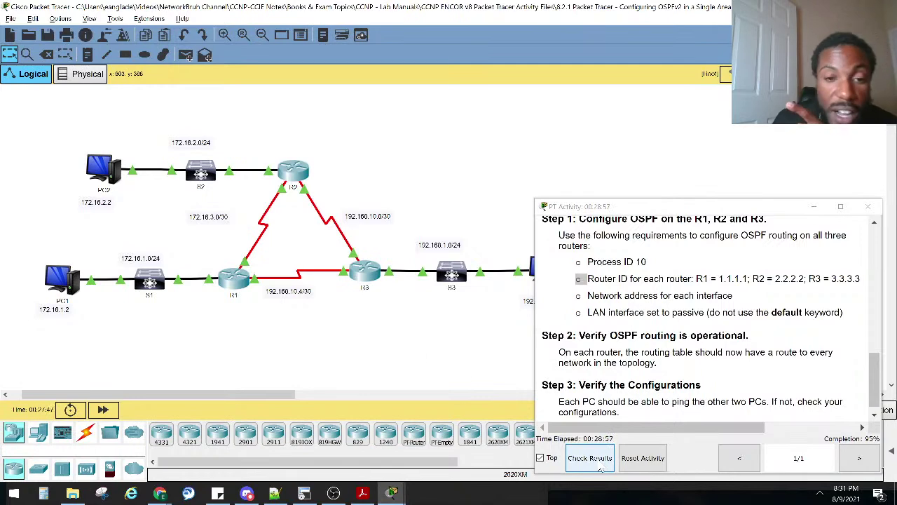
# Reopen R3's command line and leave OSPF configuration for privileged EXEC mode.
pyautogui.click(363, 268)
pyautogui.press('Return')
pyautogui.press('Return')
pyautogui.press('Return')
pyautogui.press('Return')
pyautogui.press('Return')
pyautogui.hotkey('ctrl', 'z')
pyautogui.hotkey('ctrl', 'z')
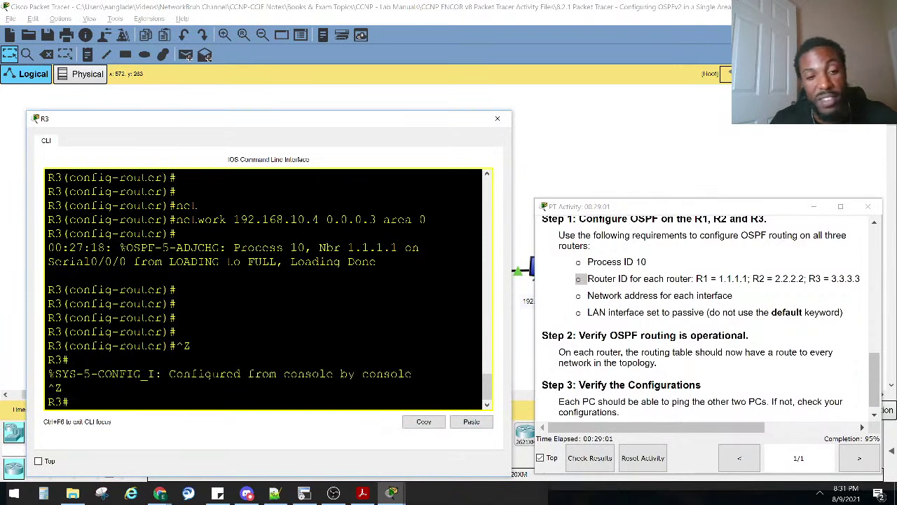
pyautogui.hotkey('ctrl', 'z')
pyautogui.hotkey('ctrl', 'z')
pyautogui.hotkey('ctrl', 'z')
# Show R3's IP protocols and examine the routing information sources and the router ID.
pyautogui.press('Return')
pyautogui.press('Return')
pyautogui.press('Return')
pyautogui.press('Return')
pyautogui.write('sho ip pro')
pyautogui.press('Tab')
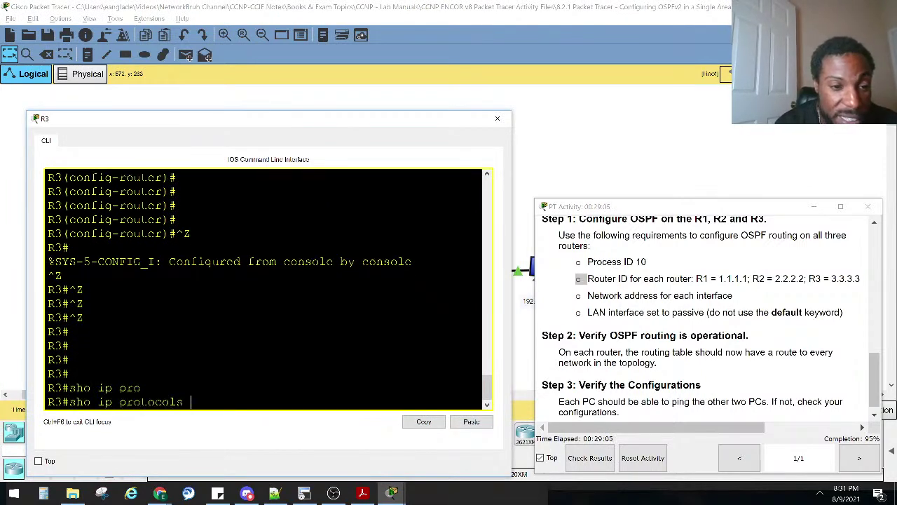
pyautogui.press('Return')
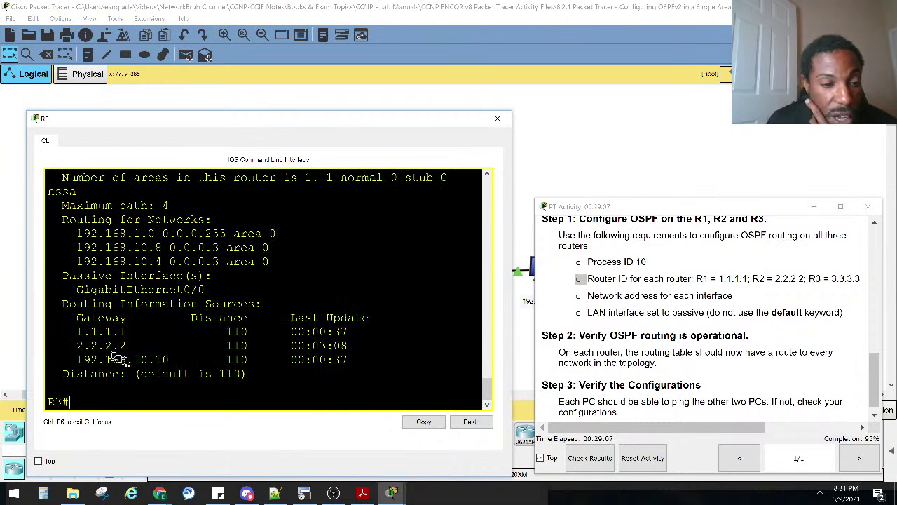
pyautogui.moveTo(132, 332); pyautogui.dragTo(70, 331)
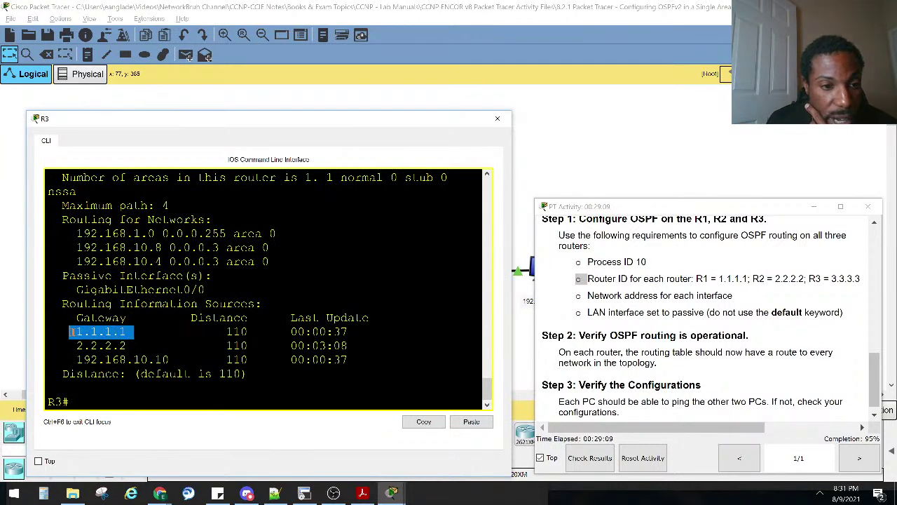
pyautogui.moveTo(132, 345); pyautogui.dragTo(78, 345)
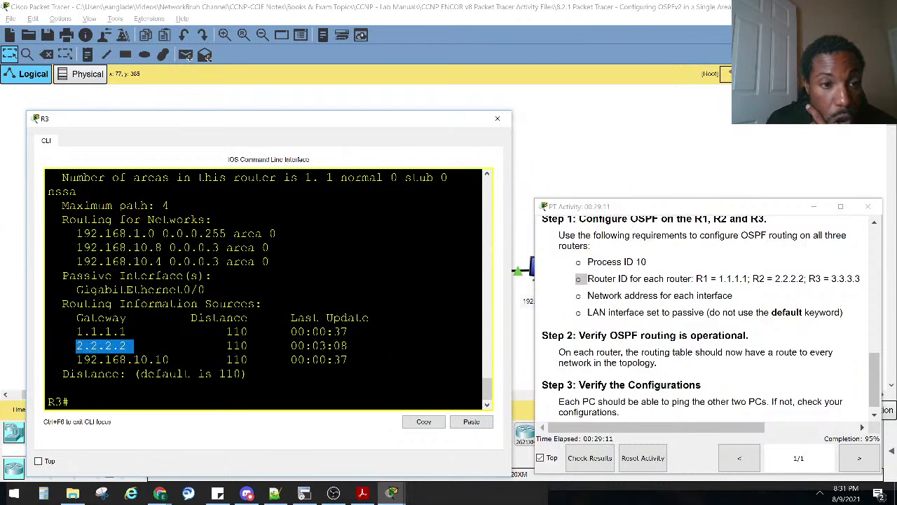
pyautogui.scroll(3, 226, 298)
pyautogui.scroll(4, 225, 298)
pyautogui.scroll(-4, 225, 298)
pyautogui.moveTo(226, 290); pyautogui.dragTo(133, 290)
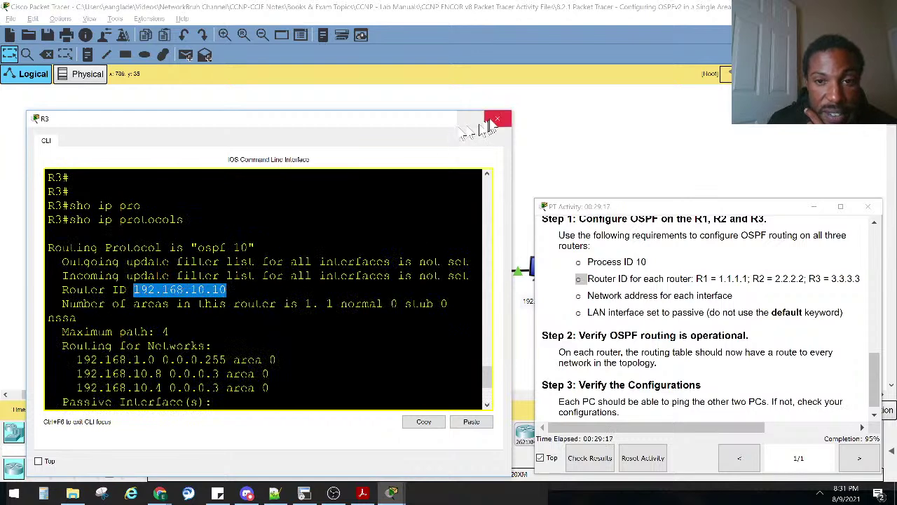
# Reopen R3's command line and compare its router ID with the one the activity requires for R3.
pyautogui.click(498, 119)
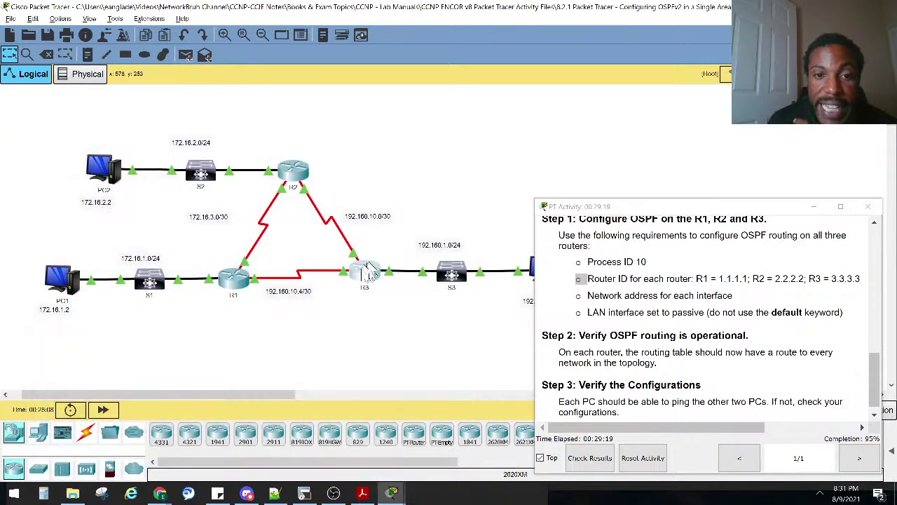
pyautogui.click(363, 272)
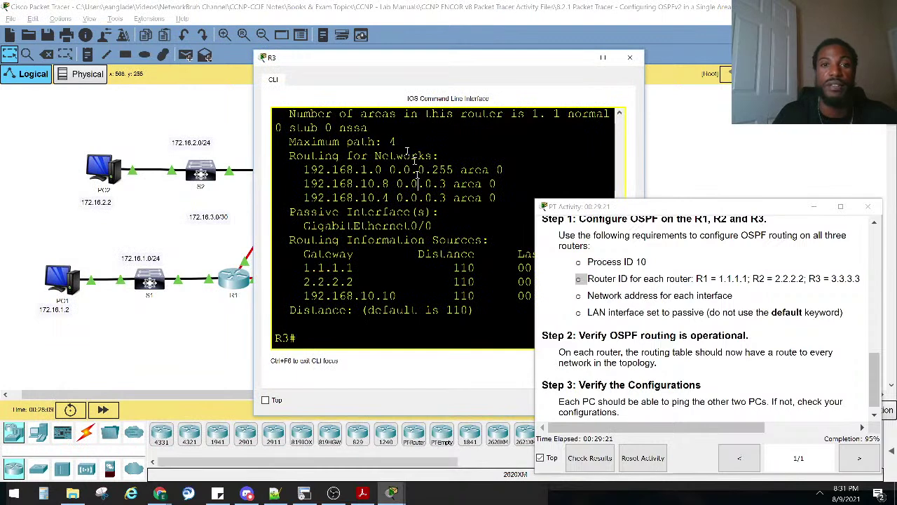
pyautogui.press('Return')
pyautogui.press('Return')
pyautogui.moveTo(379, 60); pyautogui.dragTo(271, 87)
pyautogui.scroll(4, 336, 231)
pyautogui.moveTo(350, 228); pyautogui.dragTo(246, 229)
pyautogui.moveTo(862, 279); pyautogui.dragTo(807, 279)
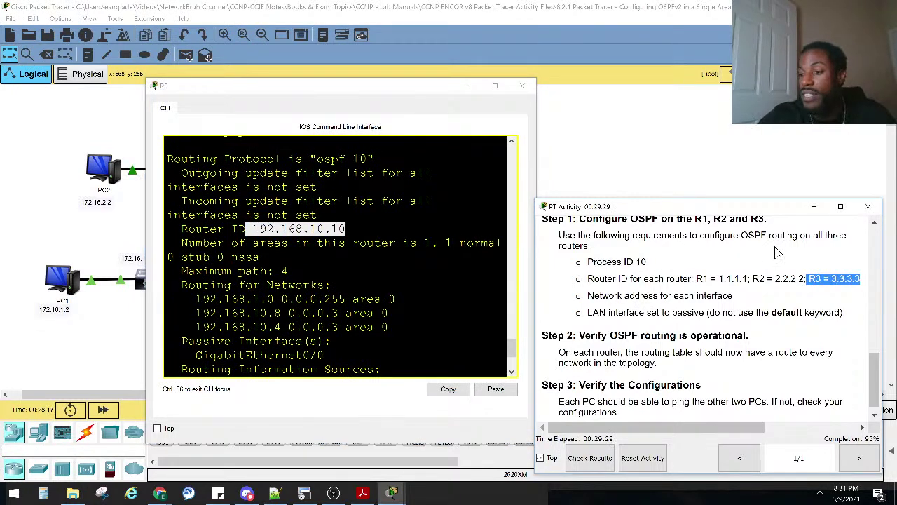
# Enter global configuration mode on R3.
pyautogui.click(292, 226)
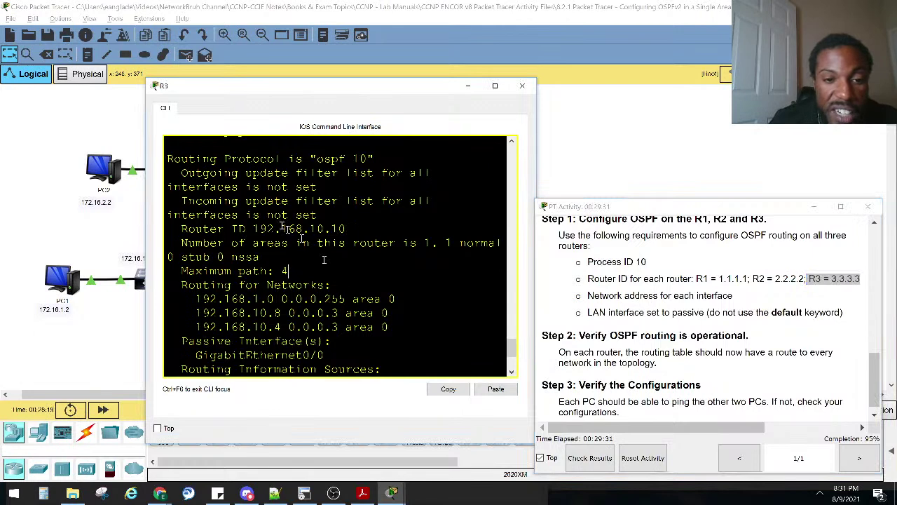
pyautogui.press('Return')
pyautogui.press('Return')
pyautogui.press('Return')
pyautogui.press('Return')
pyautogui.press('Return')
pyautogui.press('Return')
pyautogui.press('Return')
pyautogui.write('conf')
pyautogui.press('Tab')
pyautogui.write('t')
pyautogui.press('Tab')
pyautogui.press('Return')
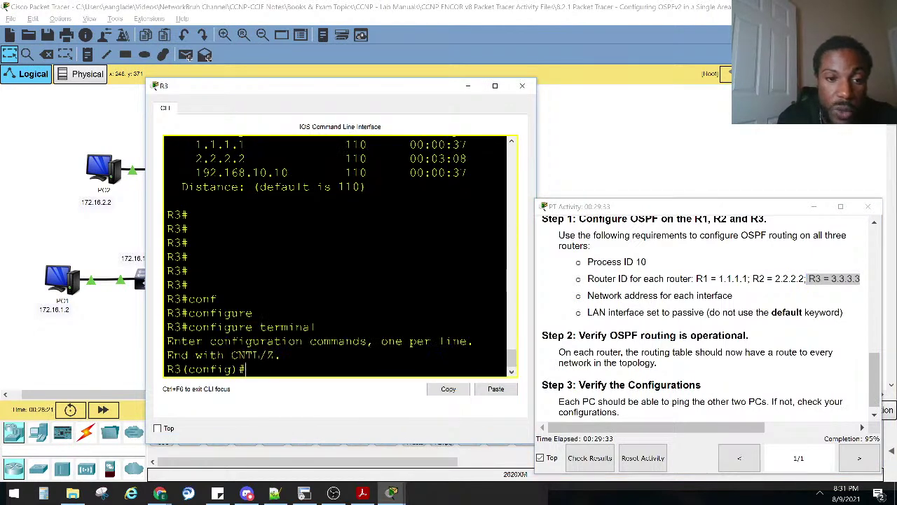
# Set R3's router ID to 3.3.3.3 under OSPF process 10.
pyautogui.write('rou')
pyautogui.press('Tab')
pyautogui.write('os')
pyautogui.press('Tab')
pyautogui.write('10')
pyautogui.press('Return')
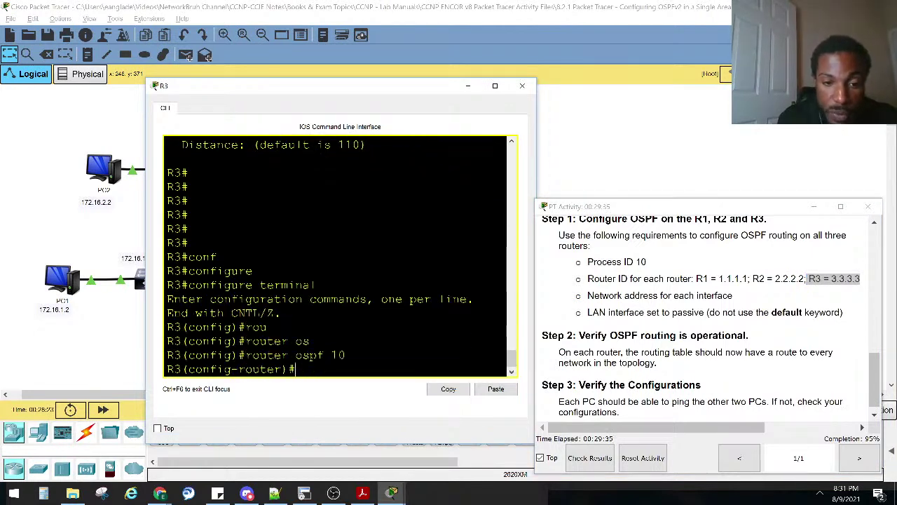
pyautogui.write('rou')
pyautogui.press('Tab')
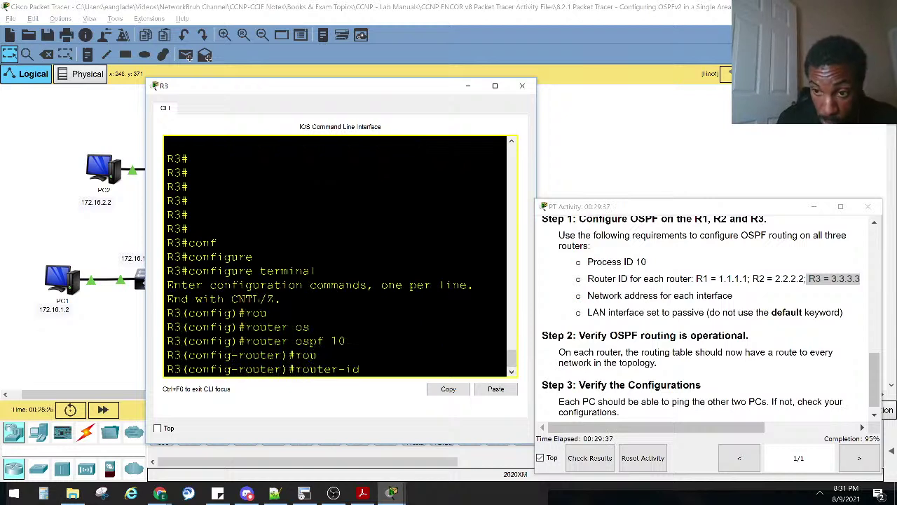
pyautogui.moveTo(808, 279); pyautogui.dragTo(832, 279)
pyautogui.click(449, 320)
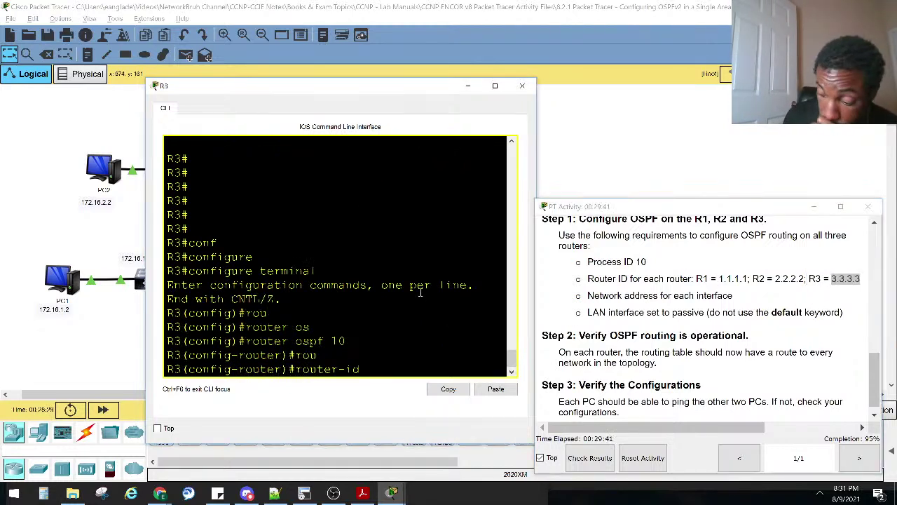
pyautogui.write('3.3.3.3')
pyautogui.press('Return')
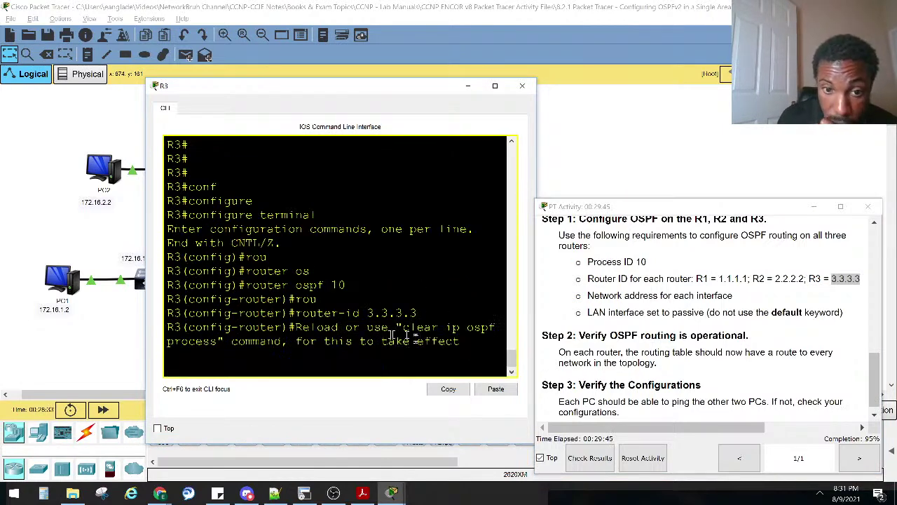
# Widen R3's command line window and read the router's notice about applying the new router ID.
pyautogui.moveTo(145, 344); pyautogui.dragTo(51, 342)
pyautogui.moveTo(308, 325); pyautogui.dragTo(445, 324)
pyautogui.moveTo(208, 325); pyautogui.dragTo(302, 340)
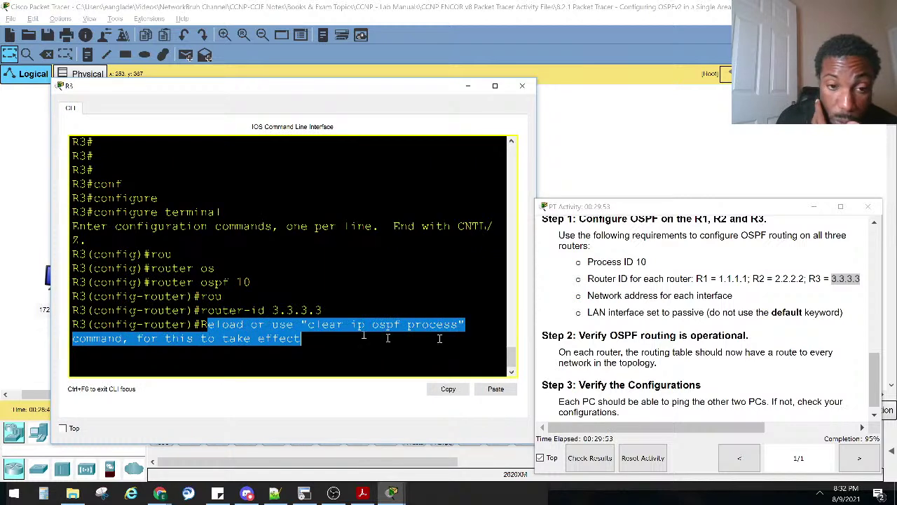
pyautogui.moveTo(324, 310); pyautogui.dragTo(205, 309)
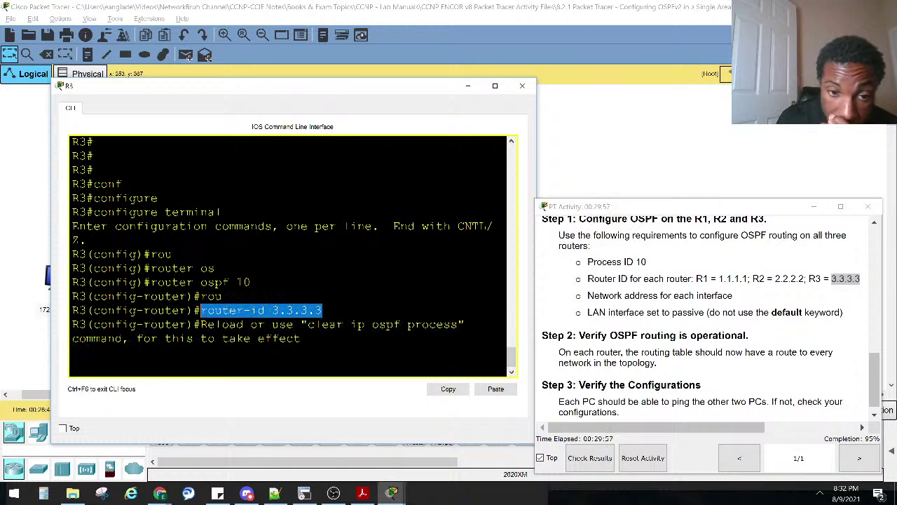
pyautogui.click(251, 326)
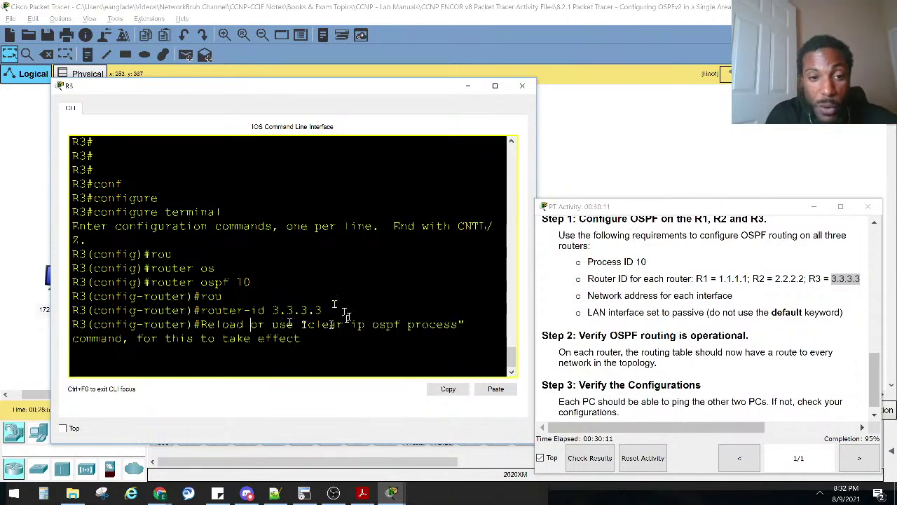
pyautogui.moveTo(324, 311); pyautogui.dragTo(272, 314)
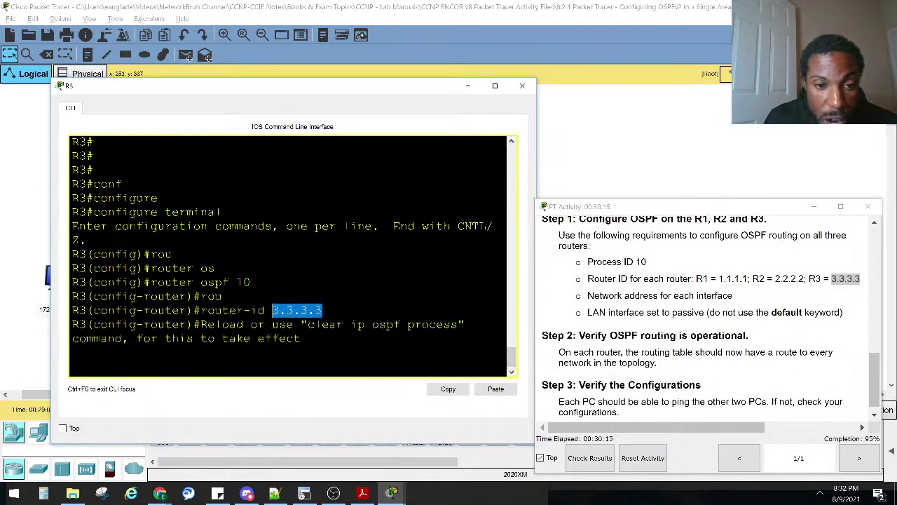
pyautogui.moveTo(307, 325); pyautogui.dragTo(468, 324)
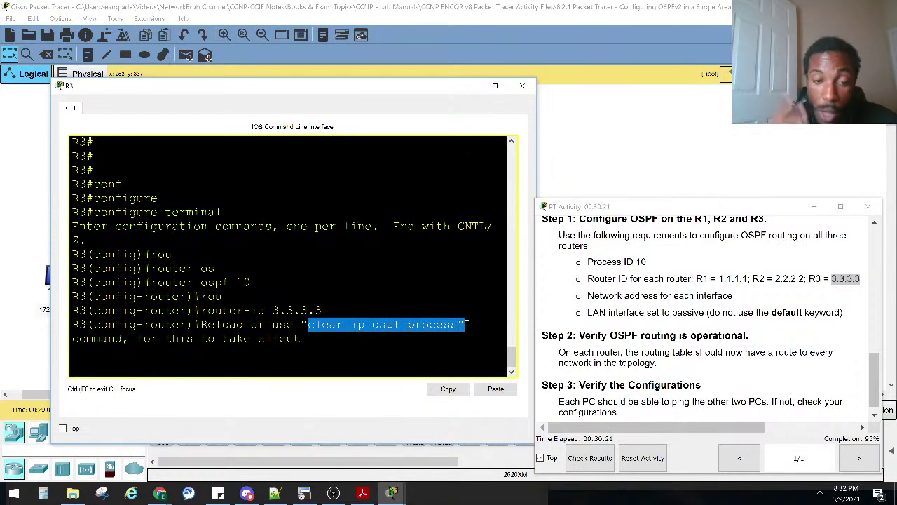
# Exit OSPF router configuration on R3 to privileged EXEC mode.
pyautogui.press('Return')
pyautogui.press('Return')
pyautogui.press('Return')
pyautogui.hotkey('ctrl', 'z')
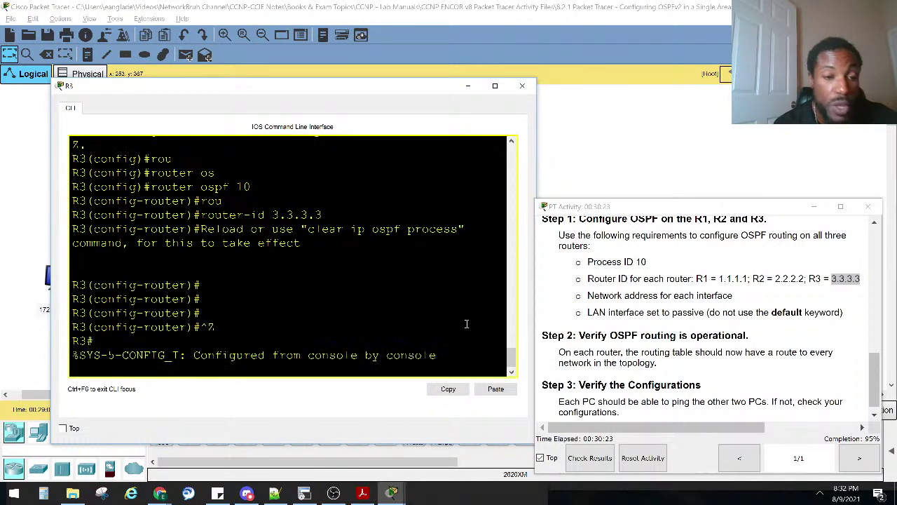
# Show R3's IP protocols again and check which router ID is in use.
pyautogui.press('Return')
pyautogui.press('Return')
pyautogui.press('Return')
pyautogui.write('sho ip pro')
pyautogui.press('Tab')
pyautogui.press('Return')
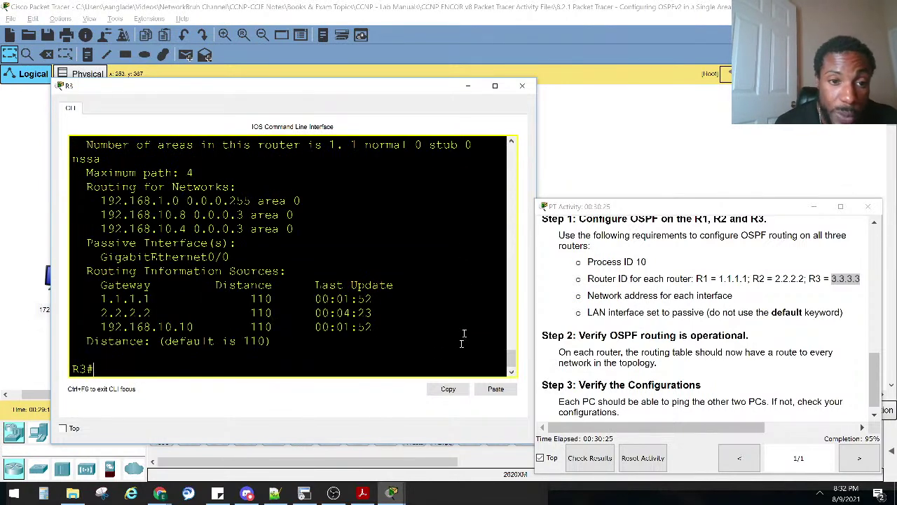
pyautogui.scroll(3, 232, 216)
pyautogui.moveTo(251, 257); pyautogui.dragTo(151, 257)
pyautogui.scroll(-3, 294, 256)
# Compose the command "clear ip ospf process" at R3's privileged prompt.
pyautogui.press('Return')
pyautogui.press('Return')
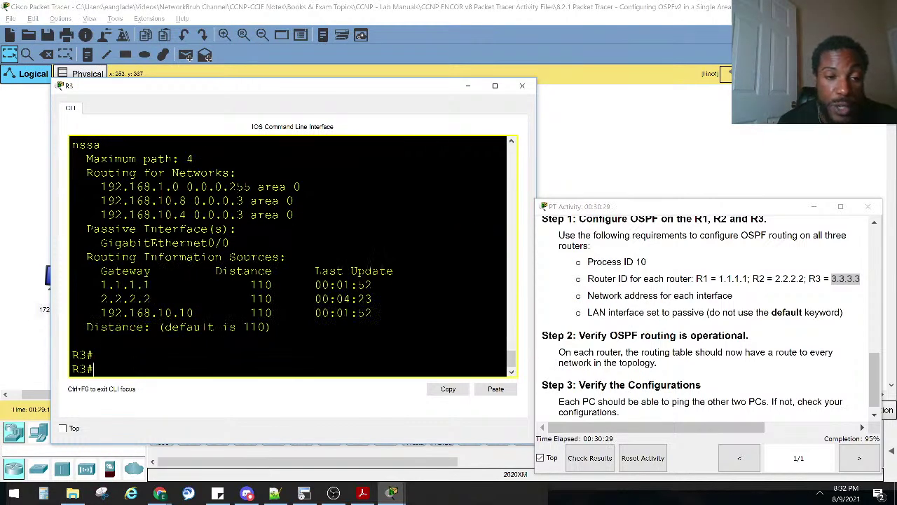
pyautogui.write('clee')
pyautogui.press('Tab')
pyautogui.write('ip os')
pyautogui.press('Tab')
pyautogui.write('pr')
pyautogui.press('Tab')
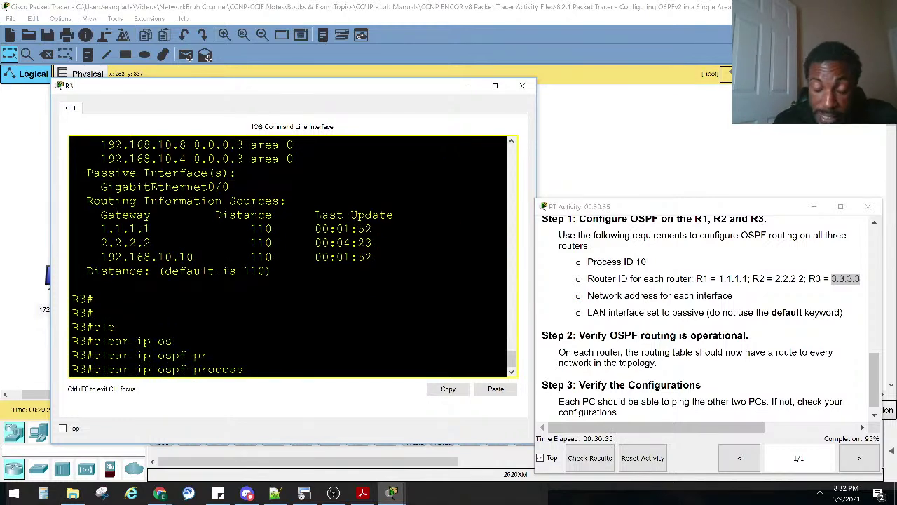
# Shorten the command to "clear ip" and list the options available for it.
pyautogui.press('BackSpace')
pyautogui.press('BackSpace')
pyautogui.press('BackSpace')
pyautogui.press('BackSpace')
pyautogui.press('BackSpace')
pyautogui.press('BackSpace')
pyautogui.press('BackSpace')
pyautogui.press('BackSpace')
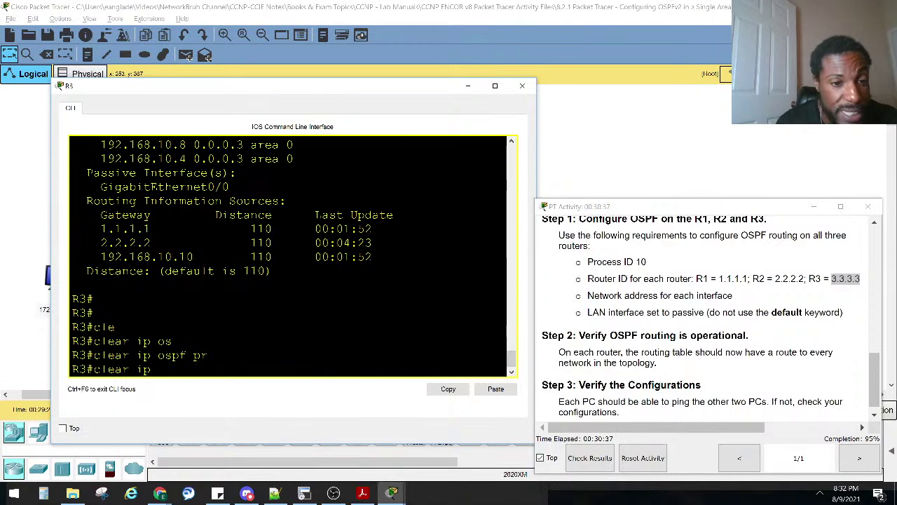
pyautogui.write('?')
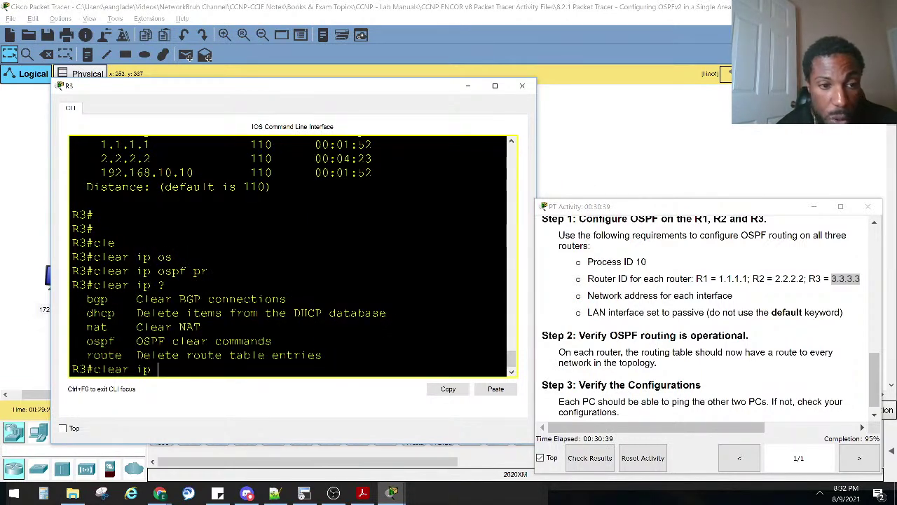
# Check the available options, then run "clear ip ospf process" on R3 and answer yes to reset all OSPF processes.
pyautogui.write('os')
pyautogui.press('Tab')
pyautogui.write('?')
pyautogui.write('pr')
pyautogui.press('Tab')
pyautogui.write('?')
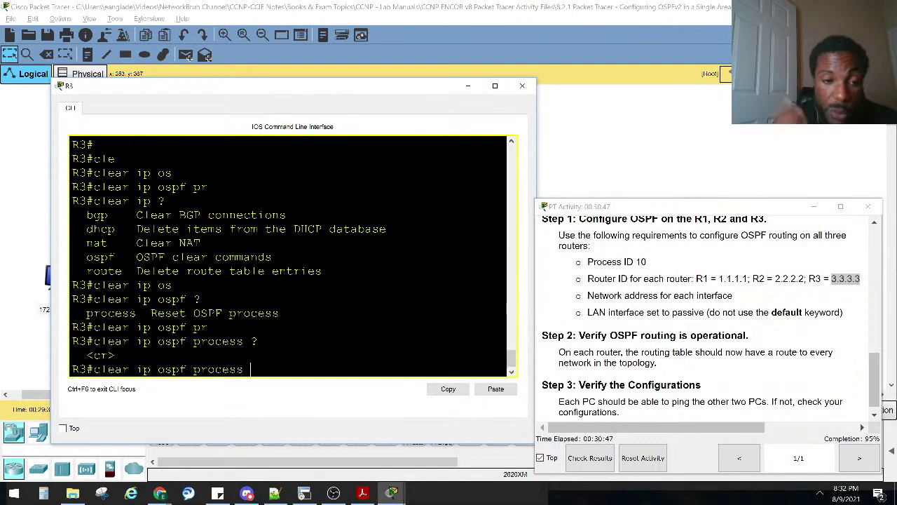
pyautogui.press('Return')
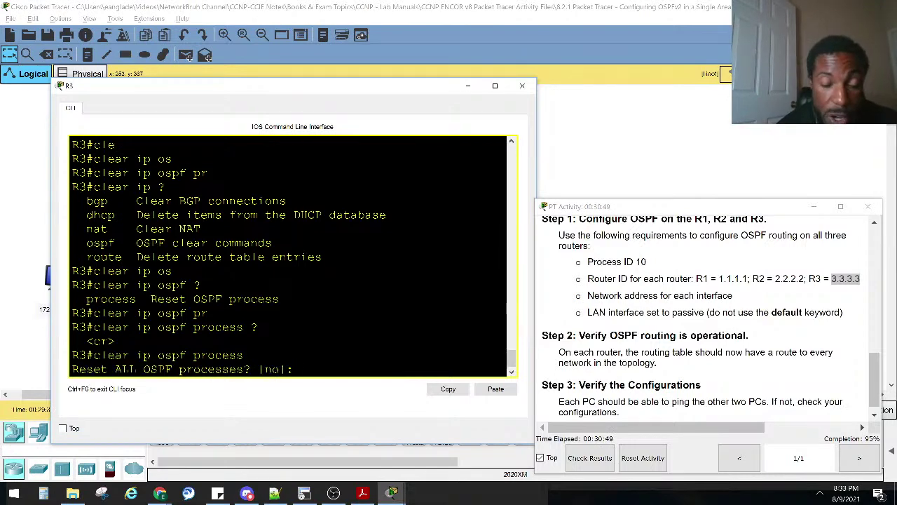
pyautogui.write('yes')
pyautogui.press('Return')
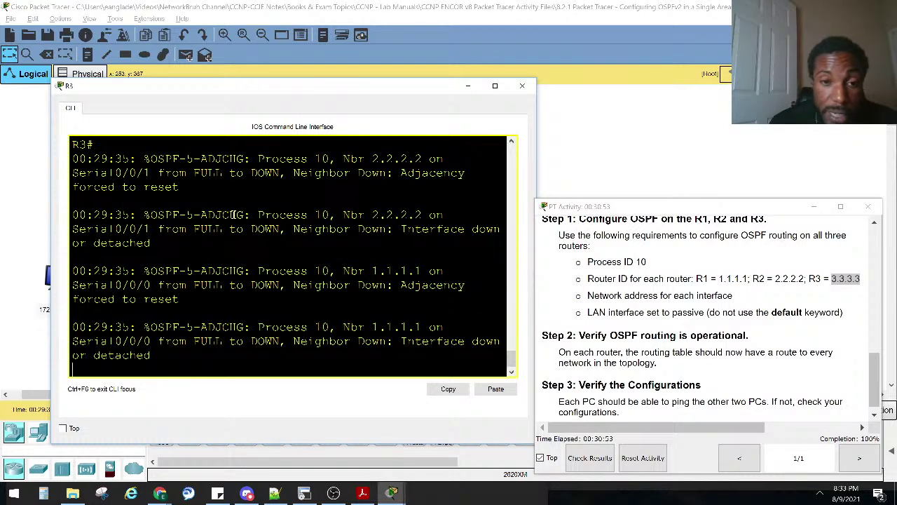
# Examine the OSPF adjacency-change messages for R1 and R2 on R3's console.
pyautogui.doubleClick(266, 172)
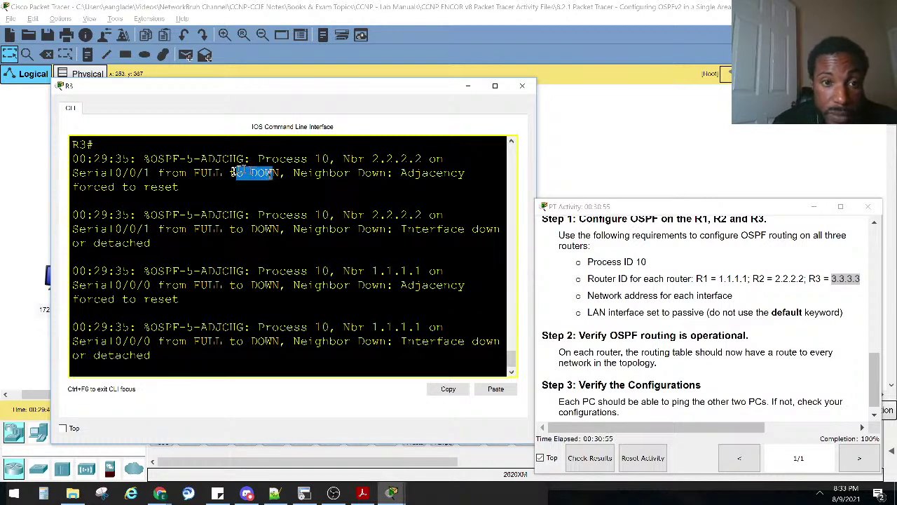
pyautogui.doubleClick(267, 228)
pyautogui.moveTo(276, 285); pyautogui.dragTo(230, 285)
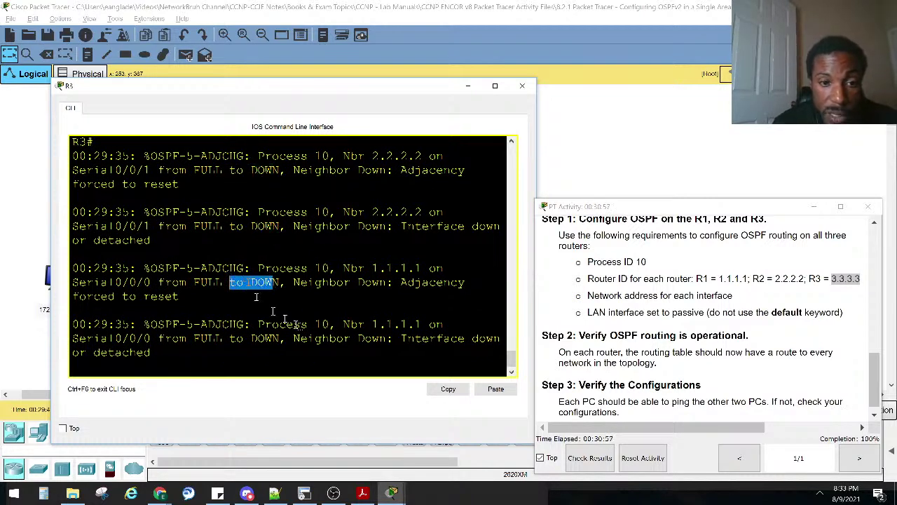
pyautogui.click(258, 324)
pyautogui.scroll(5, 357, 250)
pyautogui.scroll(-5, 356, 250)
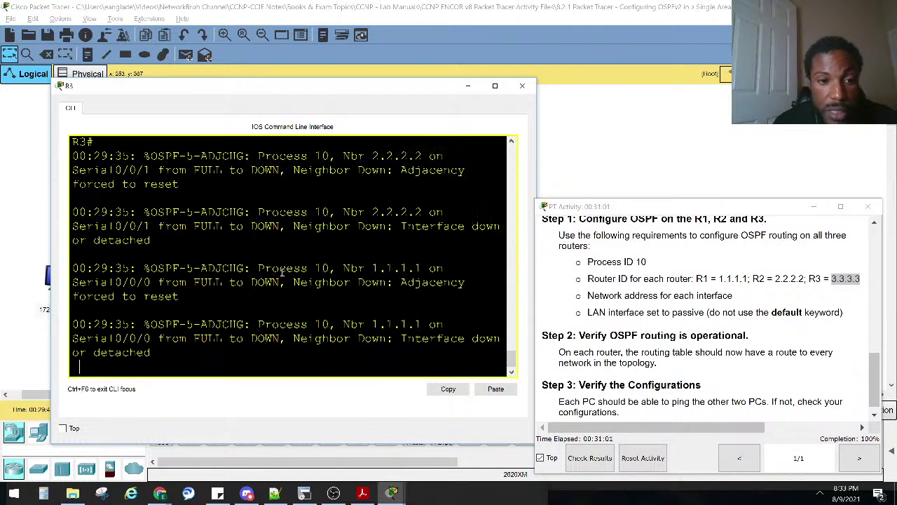
# Return to R3's prompt and check whether the OSPF adjacencies with R2 and R1 are re-established.
pyautogui.press('Return')
pyautogui.press('Return')
pyautogui.press('Return')
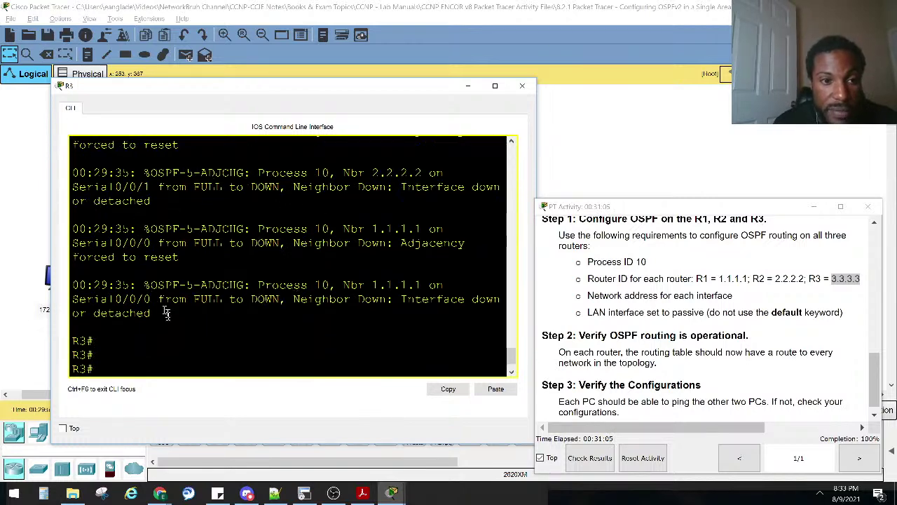
pyautogui.scroll(3, 274, 266)
pyautogui.press('Return')
pyautogui.press('Return')
pyautogui.press('Return')
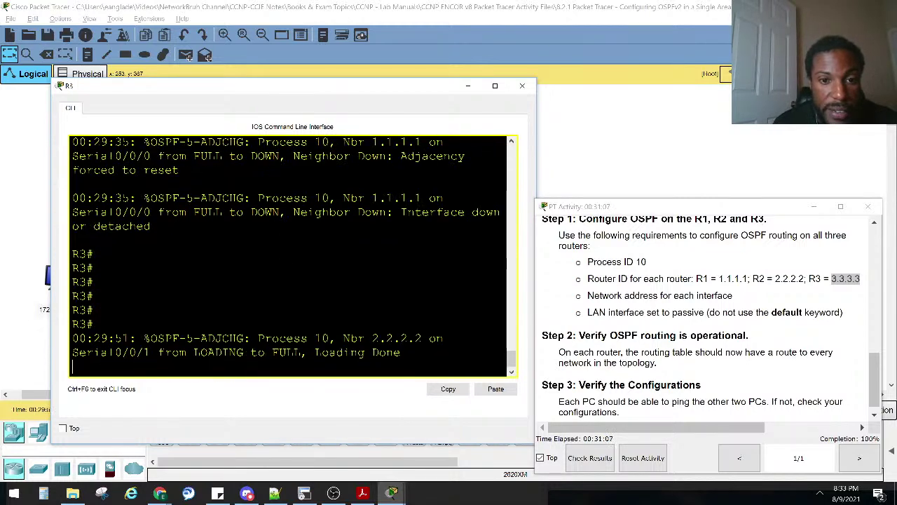
pyautogui.moveTo(273, 359); pyautogui.dragTo(265, 321)
pyautogui.doubleClick(287, 355)
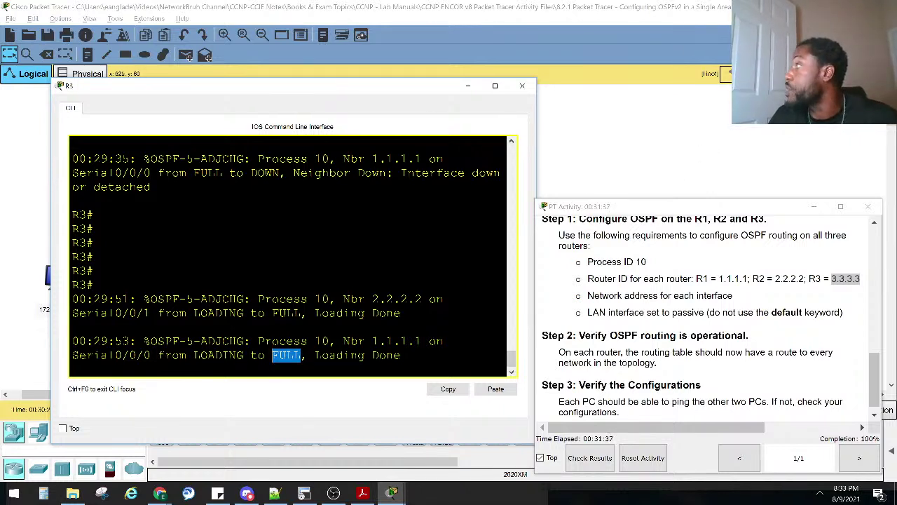
pyautogui.hotkey('alt', 'Tab')
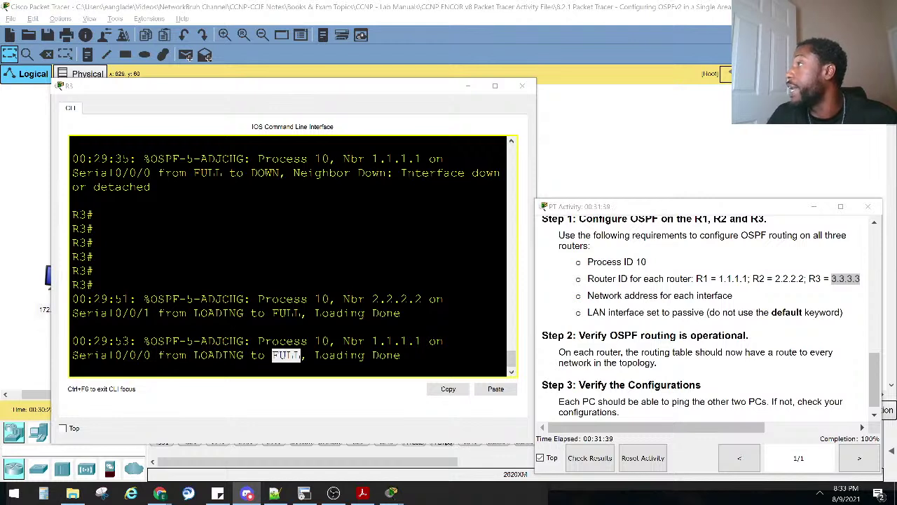
pyautogui.hotkey('alt', 'Tab')
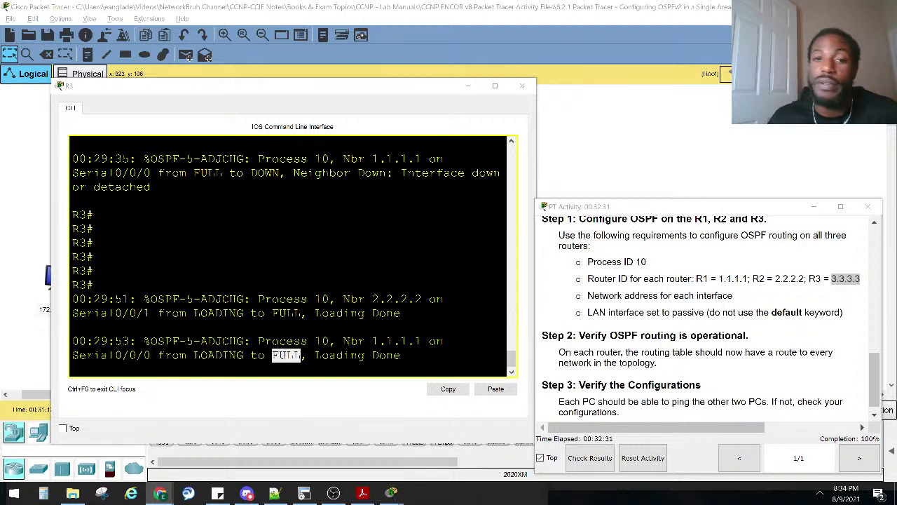
# Close R3's console and read the activity's Step 3 verification requirement, then close the instructions.
pyautogui.click(522, 85)
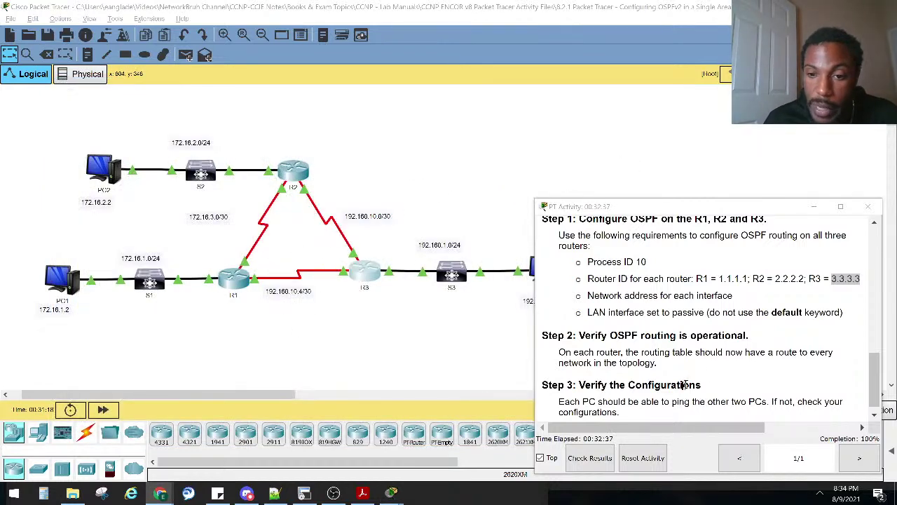
pyautogui.click(711, 350)
pyautogui.scroll(-1, 710, 351)
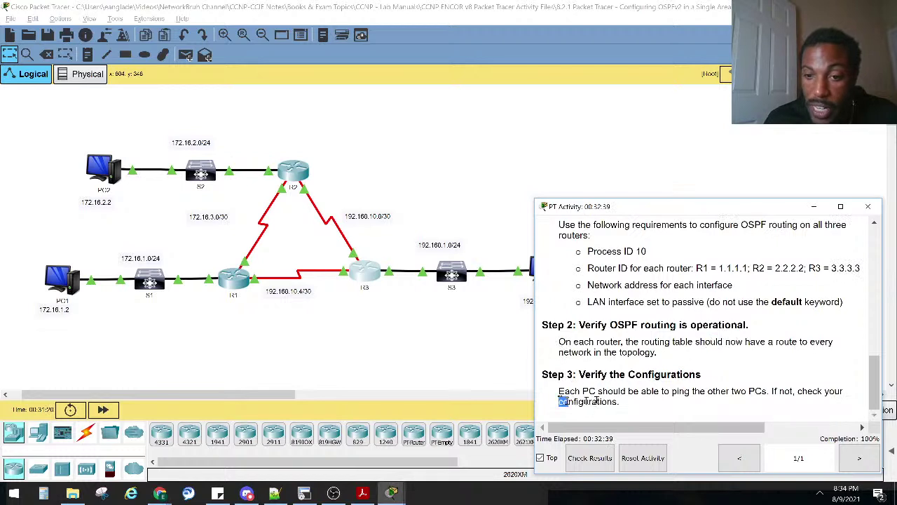
pyautogui.moveTo(563, 399); pyautogui.dragTo(773, 391)
pyautogui.moveTo(559, 392); pyautogui.dragTo(810, 404)
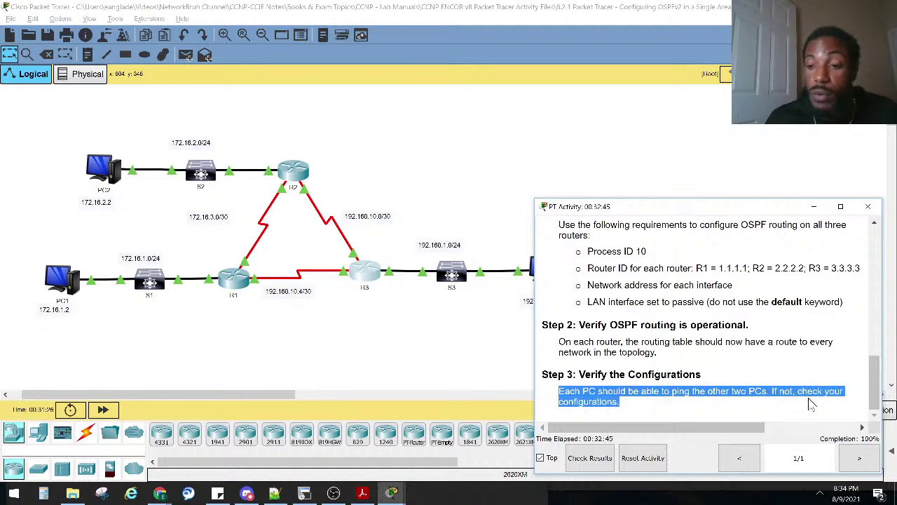
pyautogui.click(297, 351)
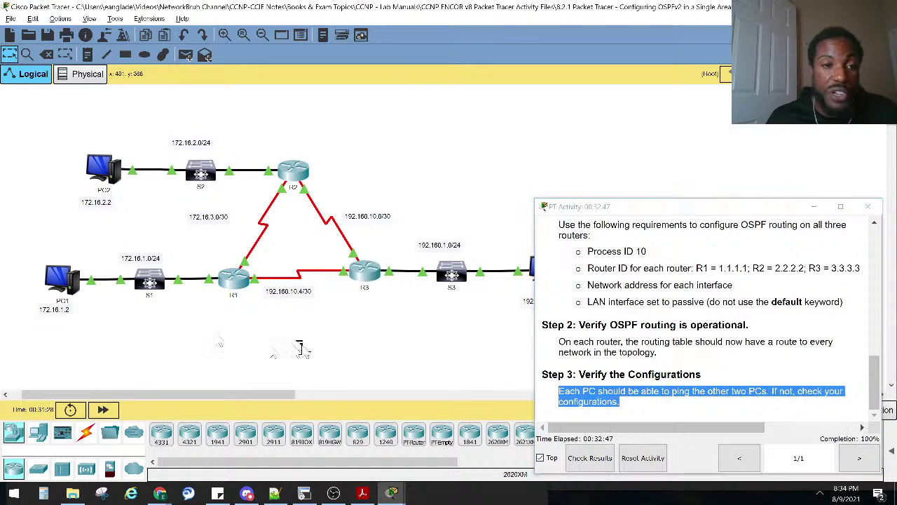
pyautogui.click(867, 206)
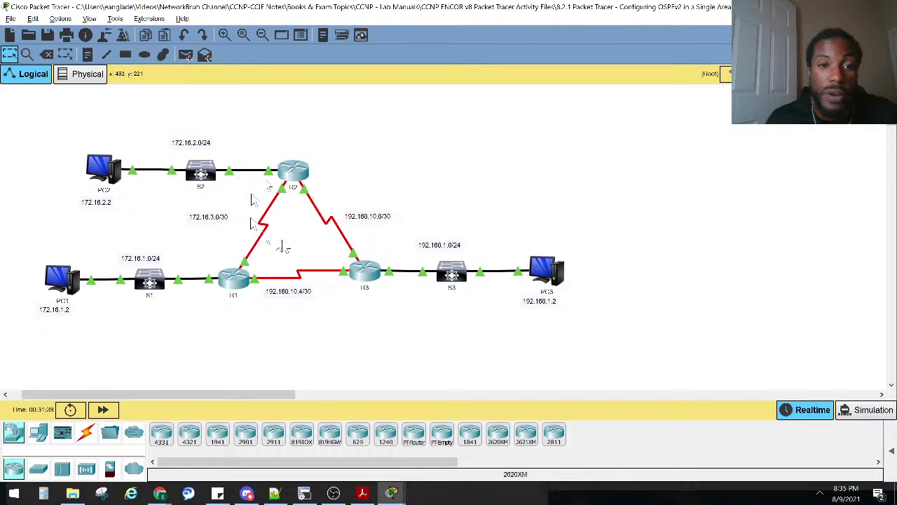
pyautogui.click(237, 279)
pyautogui.press('Return')
pyautogui.press('Return')
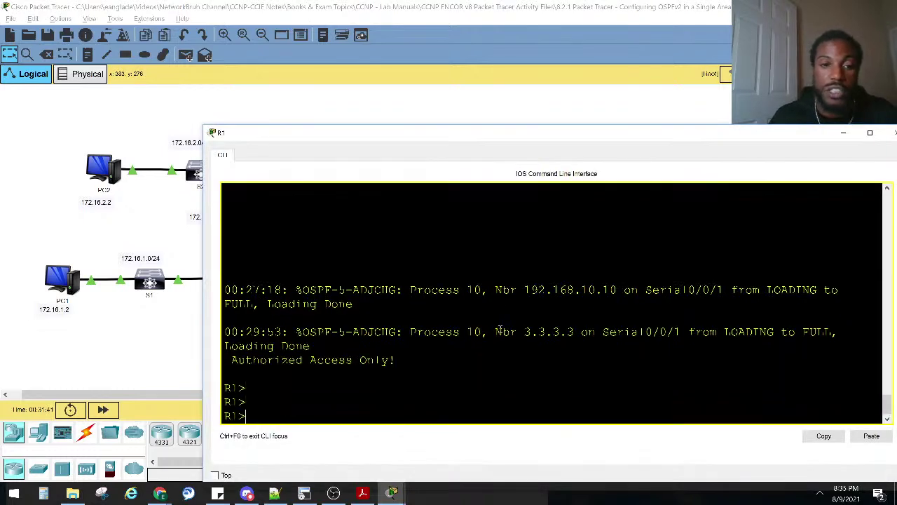
pyautogui.click(893, 133)
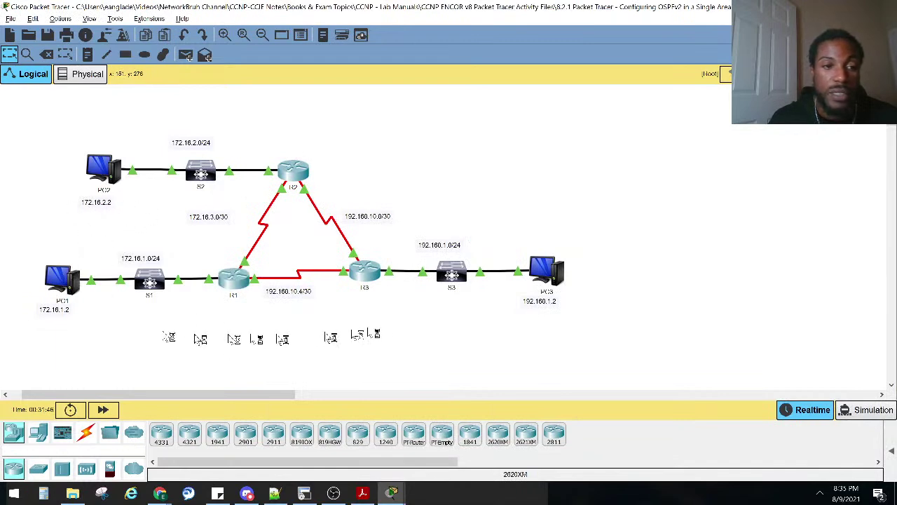
# Open PC1's command prompt and ping PC2 at 172.16.2.2.
pyautogui.click(61, 278)
pyautogui.click(566, 126)
pyautogui.moveTo(513, 59); pyautogui.dragTo(604, 258)
pyautogui.press('Return')
pyautogui.press('Return')
pyautogui.press('Return')
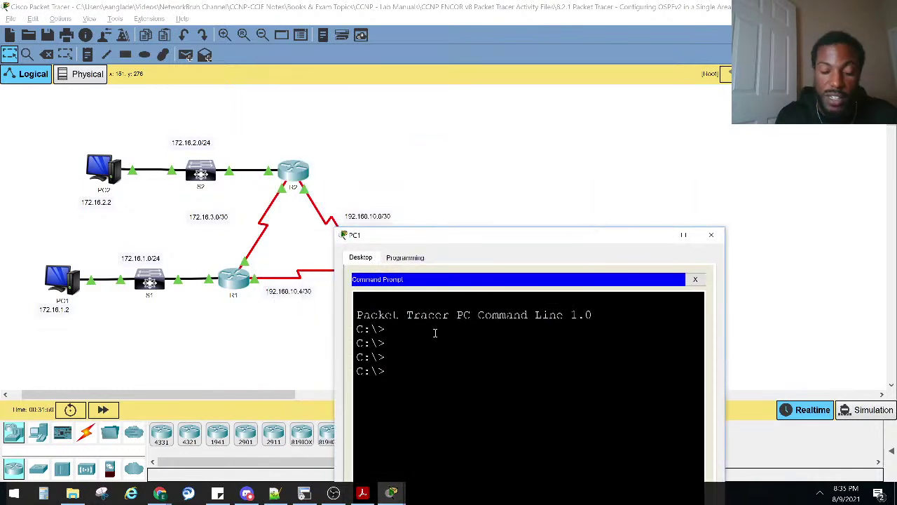
pyautogui.write('ping 172.')
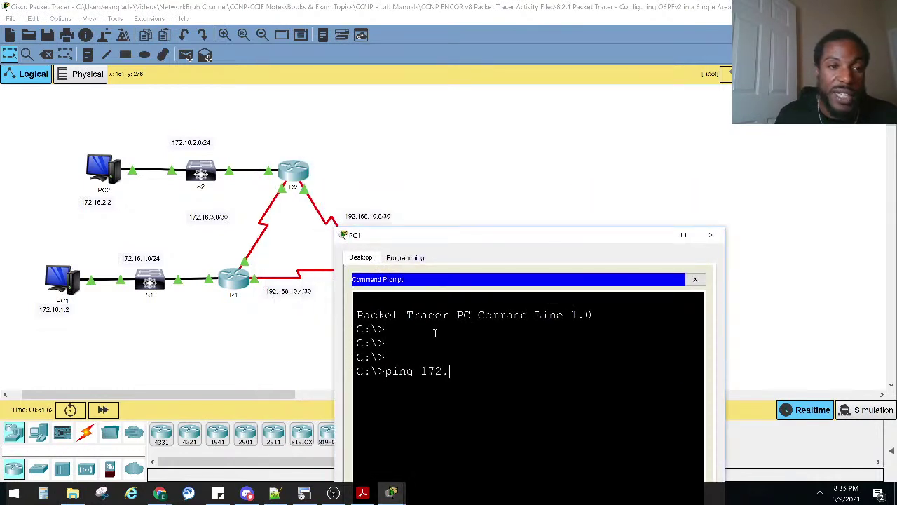
pyautogui.write('16.12.2')
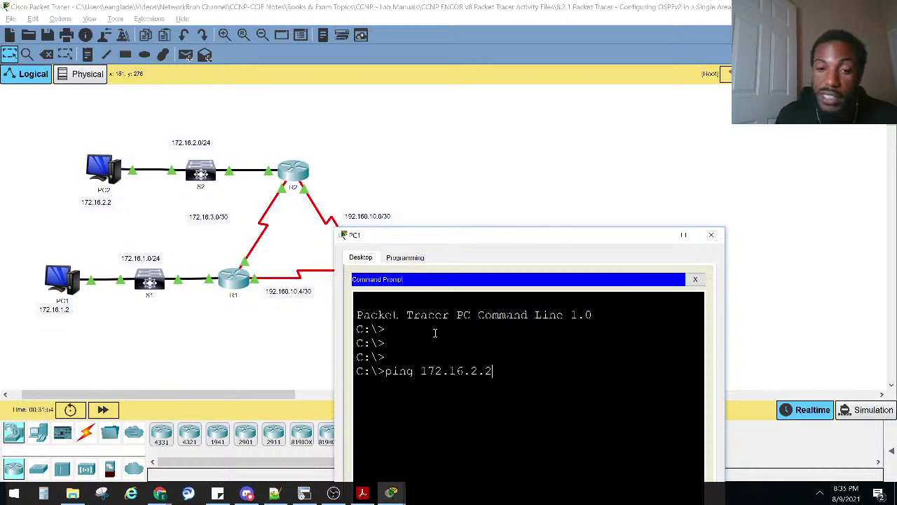
pyautogui.press('Return')
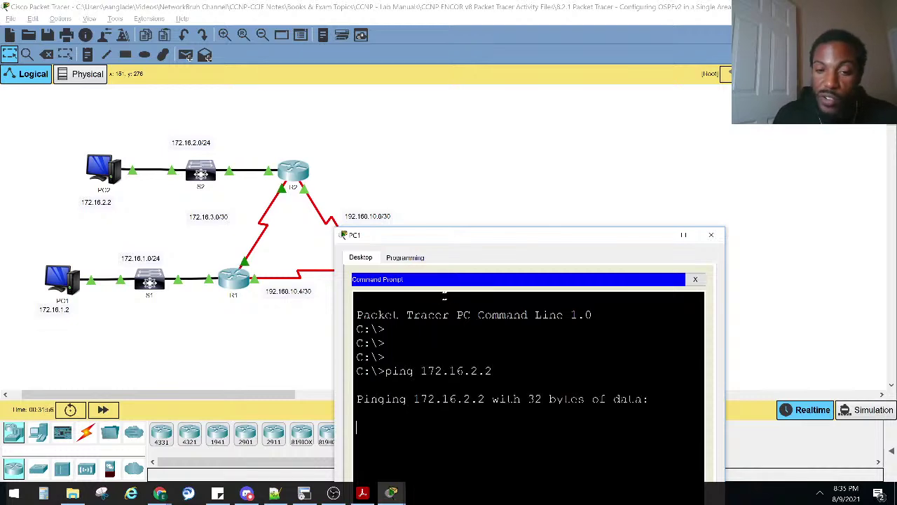
# Widen PC1's window to review the packet loss statistics and repeat the ping to 172.16.2.2.
pyautogui.moveTo(467, 237); pyautogui.dragTo(502, 208)
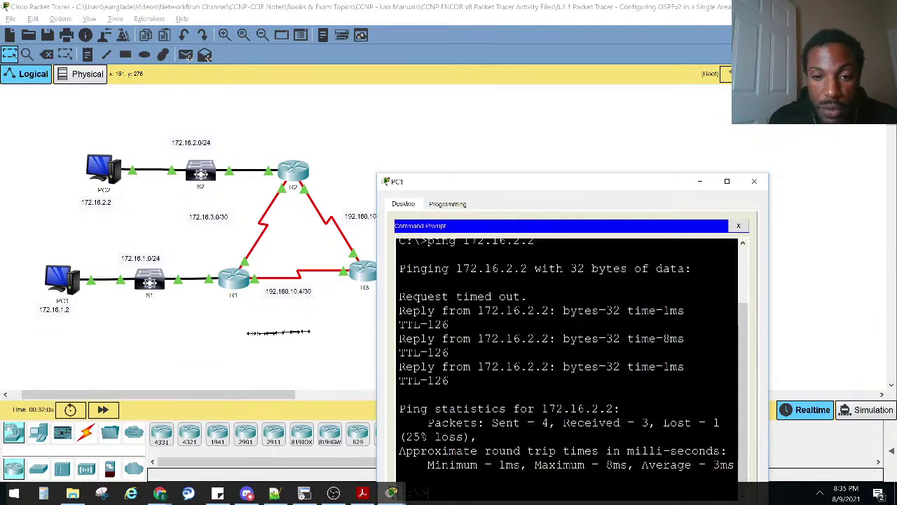
pyautogui.moveTo(377, 336); pyautogui.dragTo(223, 337)
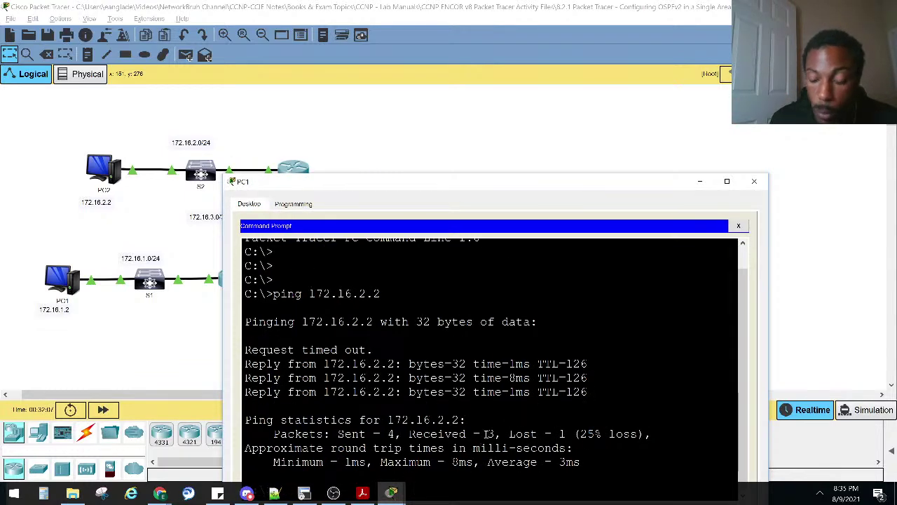
pyautogui.moveTo(593, 435); pyautogui.dragTo(651, 435)
pyautogui.click(650, 434)
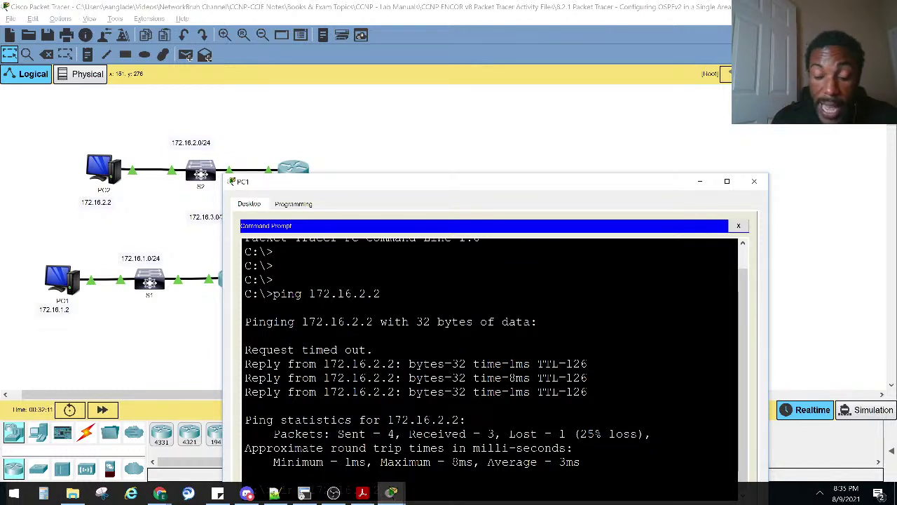
pyautogui.moveTo(607, 186); pyautogui.dragTo(551, 114)
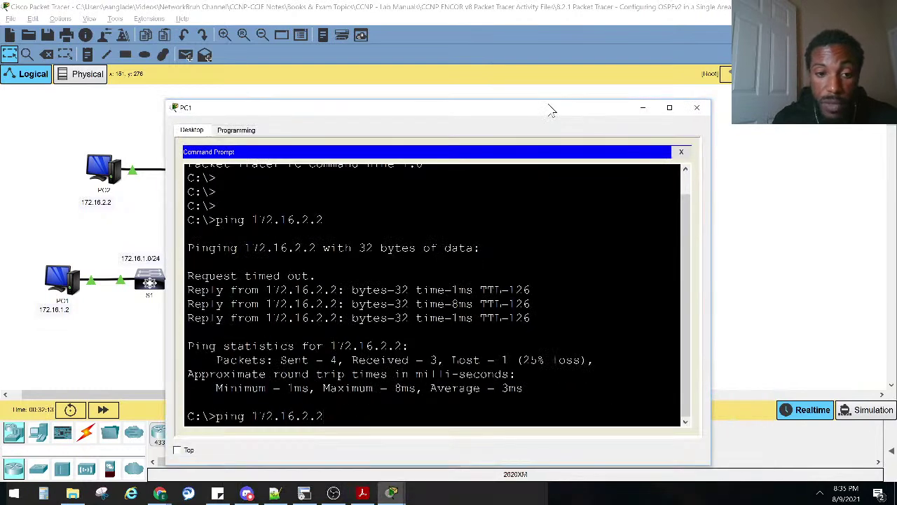
pyautogui.press('Return')
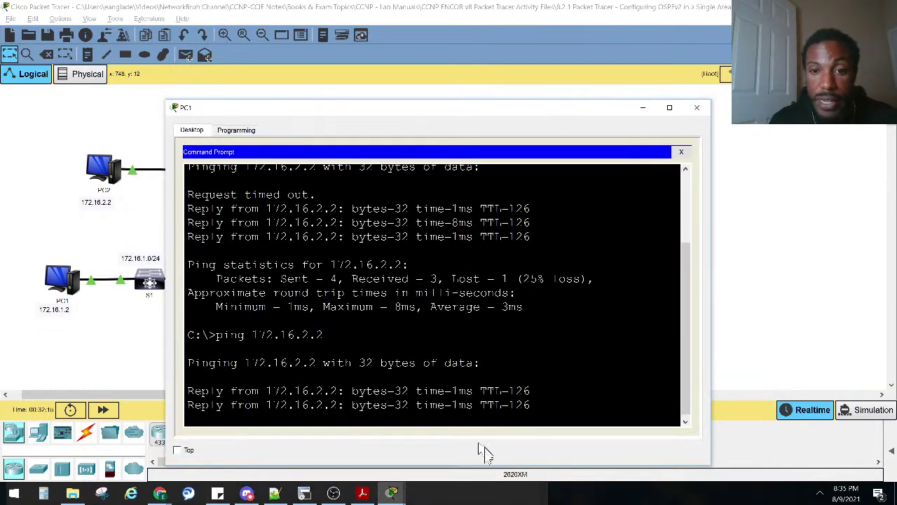
pyautogui.moveTo(335, 378); pyautogui.dragTo(350, 363)
pyautogui.moveTo(246, 363); pyautogui.dragTo(285, 365)
pyautogui.click(75, 326)
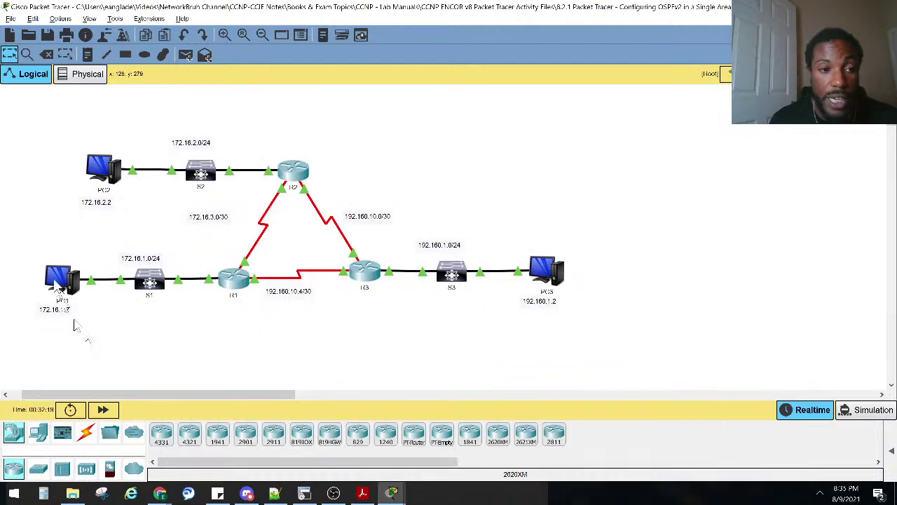
pyautogui.click(77, 275)
pyautogui.click(410, 375)
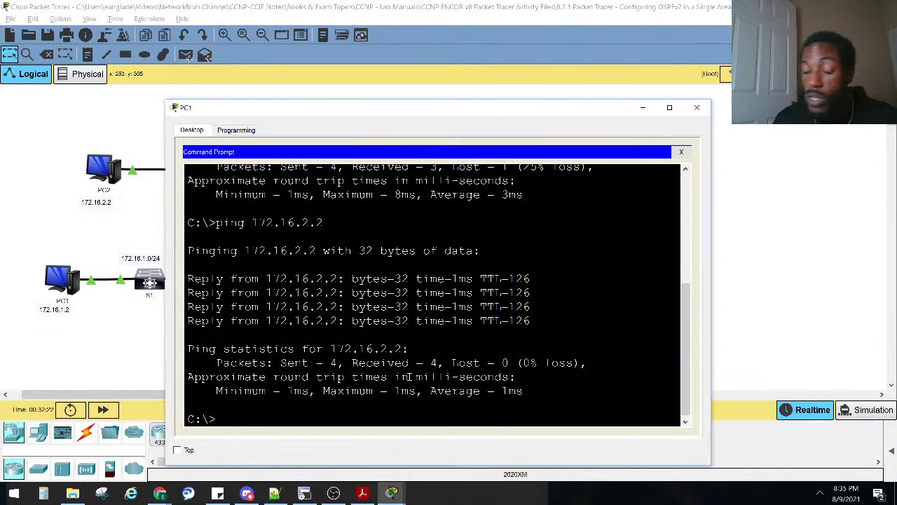
# Check PC3's address in the topology and ping 192.168.1.2 from PC1's command prompt.
pyautogui.press('Return')
pyautogui.press('Return')
pyautogui.press('Return')
pyautogui.press('Return')
pyautogui.click(754, 304)
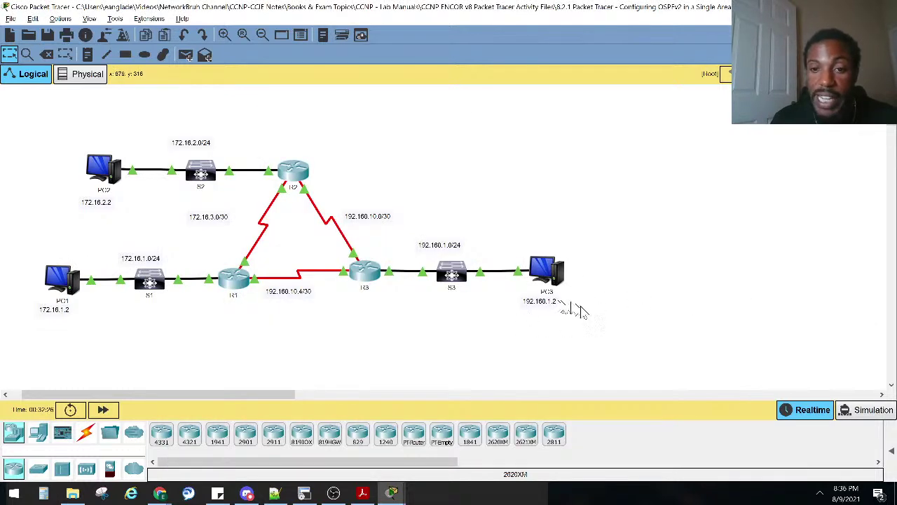
pyautogui.hotkey('alt', 'Tab')
pyautogui.write('ping 172.168')
pyautogui.press('BackSpace')
pyautogui.press('BackSpace')
pyautogui.press('BackSpace')
pyautogui.press('BackSpace')
pyautogui.press('BackSpace')
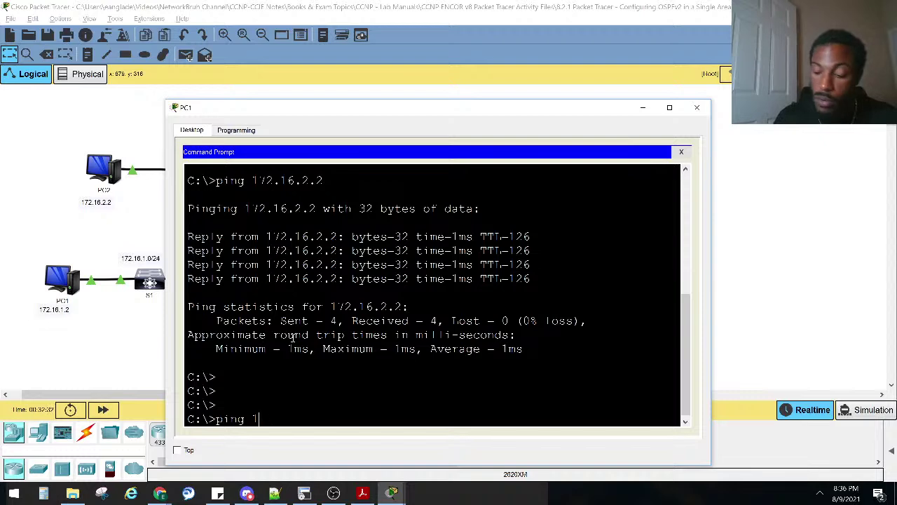
pyautogui.write('92.168.')
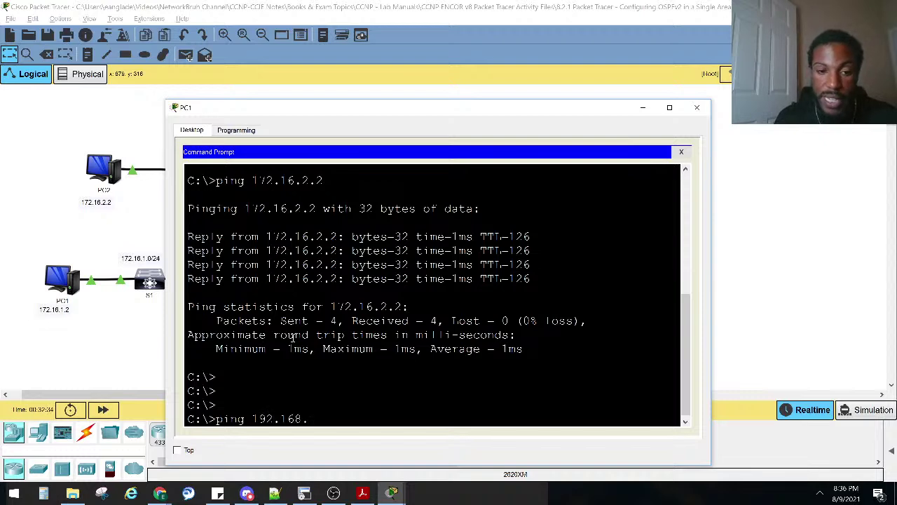
pyautogui.hotkey('alt', 'Tab')
pyautogui.hotkey('alt', 'Tab')
pyautogui.write('1.2')
pyautogui.press('Return')
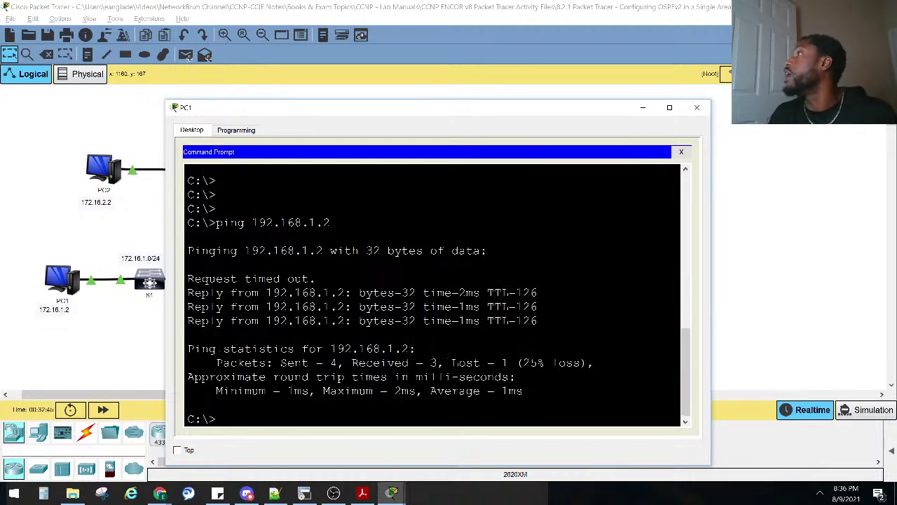
pyautogui.hotkey('alt', 'Tab')
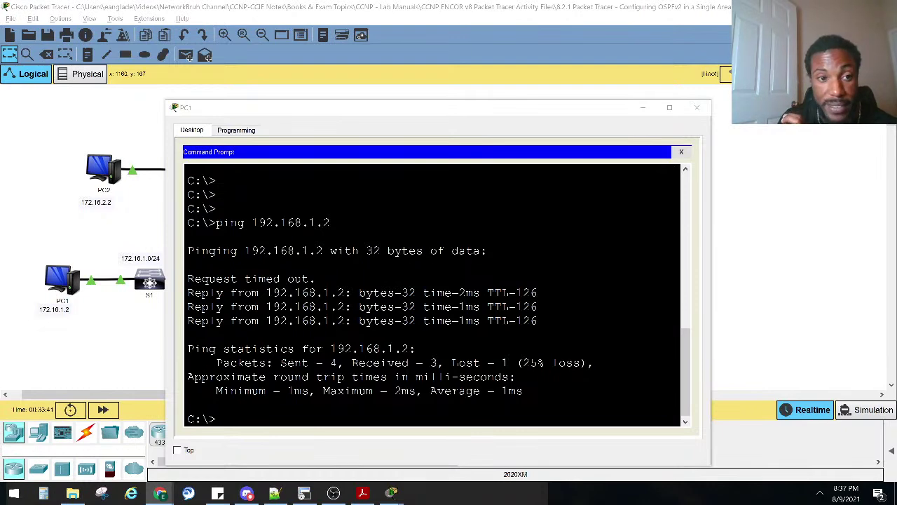
pyautogui.click(177, 236)
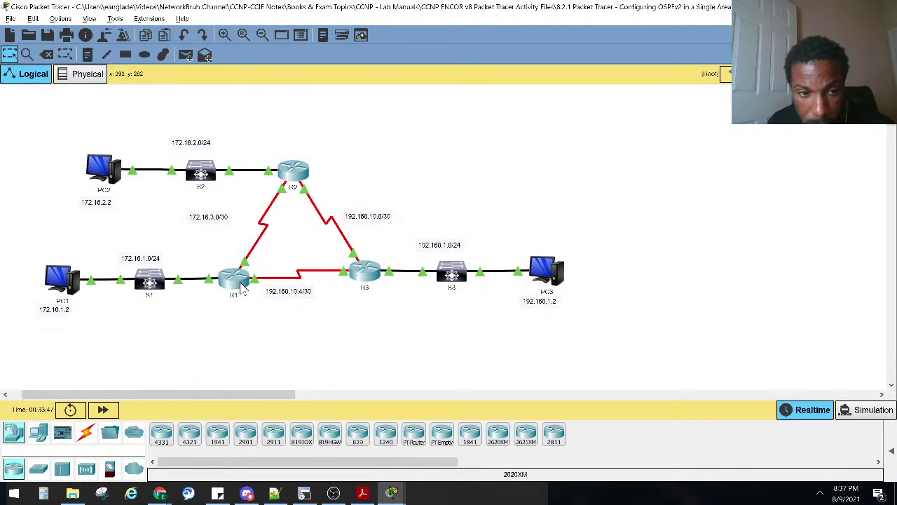
# Bring back PC1's command prompt and review the packet loss statistics of the ping to 192.168.1.2, then leave the window.
pyautogui.moveTo(219, 284)
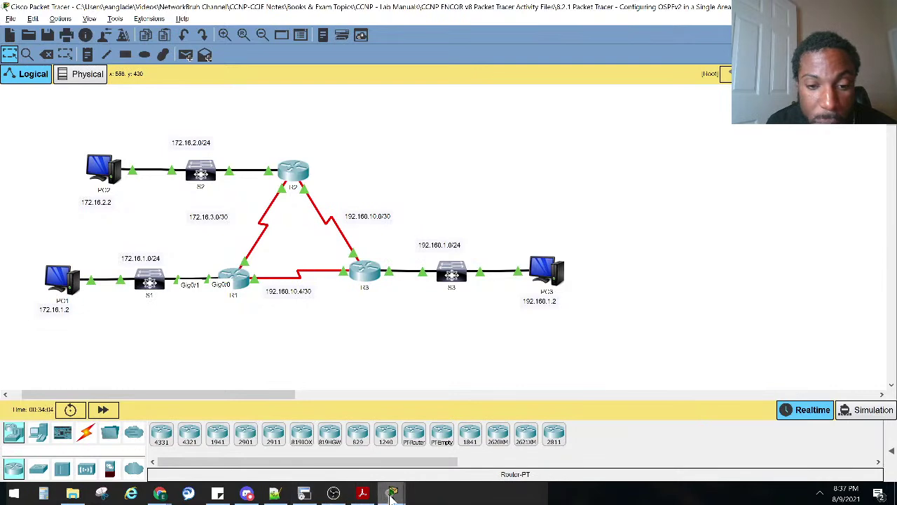
pyautogui.moveTo(392, 494)
pyautogui.click(564, 449)
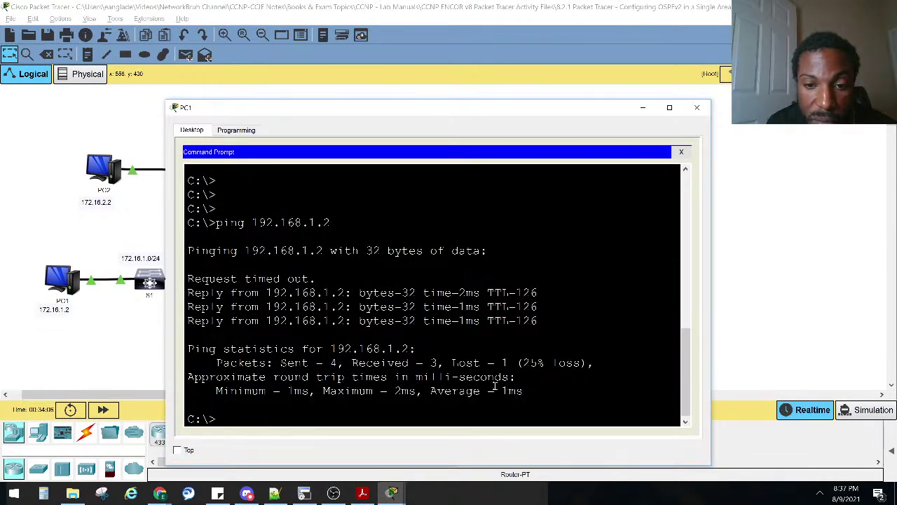
pyautogui.moveTo(592, 364); pyautogui.dragTo(481, 365)
pyautogui.click(35, 345)
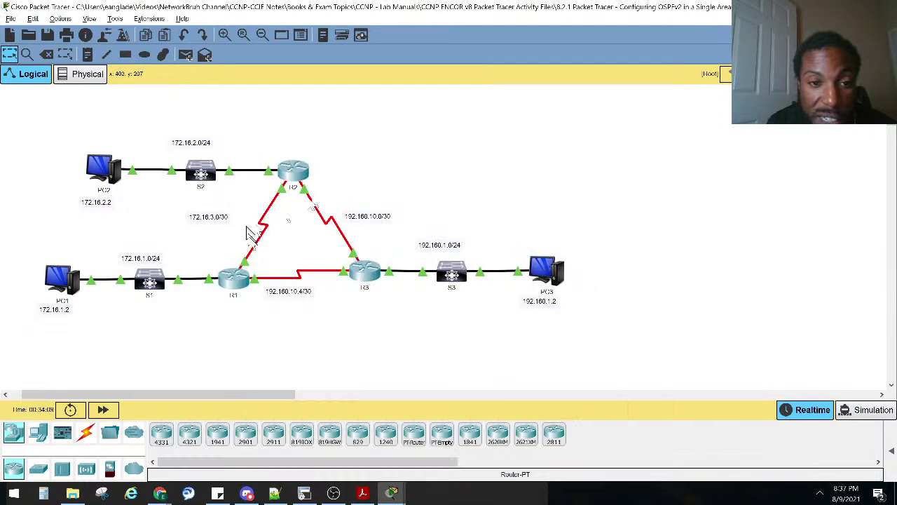
# Open R1's console and display its IP routing table.
pyautogui.click(234, 278)
pyautogui.press('Return')
pyautogui.write('sho ip os')
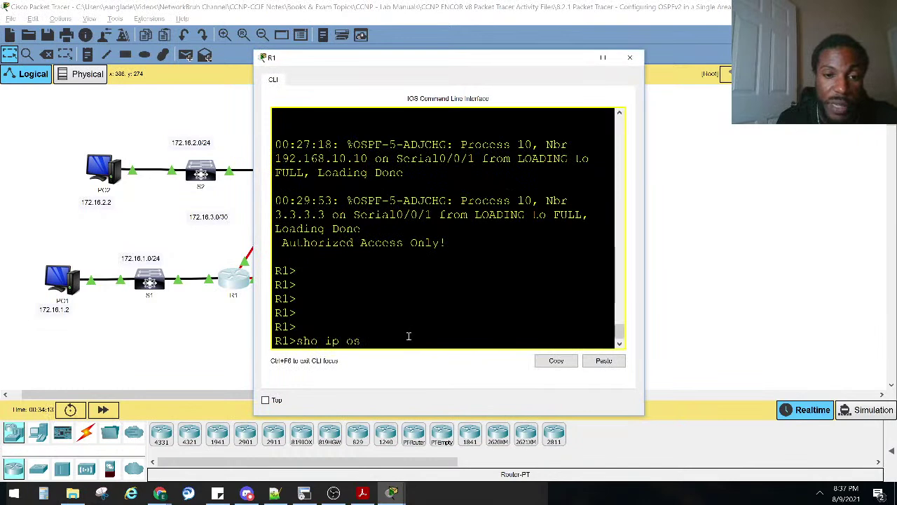
pyautogui.press('Tab')
pyautogui.press('BackSpace')
pyautogui.press('BackSpace')
pyautogui.press('BackSpace')
pyautogui.press('BackSpace')
pyautogui.press('BackSpace')
pyautogui.write('ro')
pyautogui.press('Return')
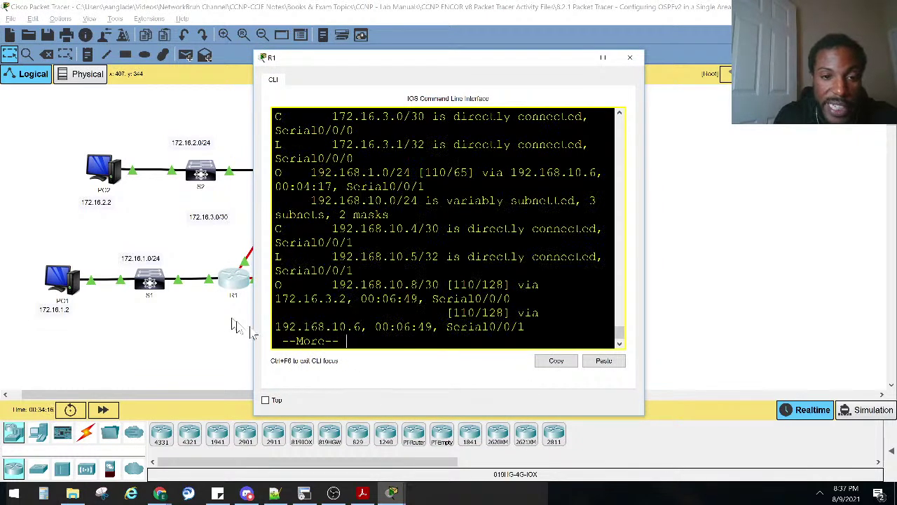
# Widen R1's console and examine the connected, local and OSPF routes, including the 172.16.2.0/24 route's code and metric, then close it.
pyautogui.moveTo(254, 331); pyautogui.dragTo(89, 327)
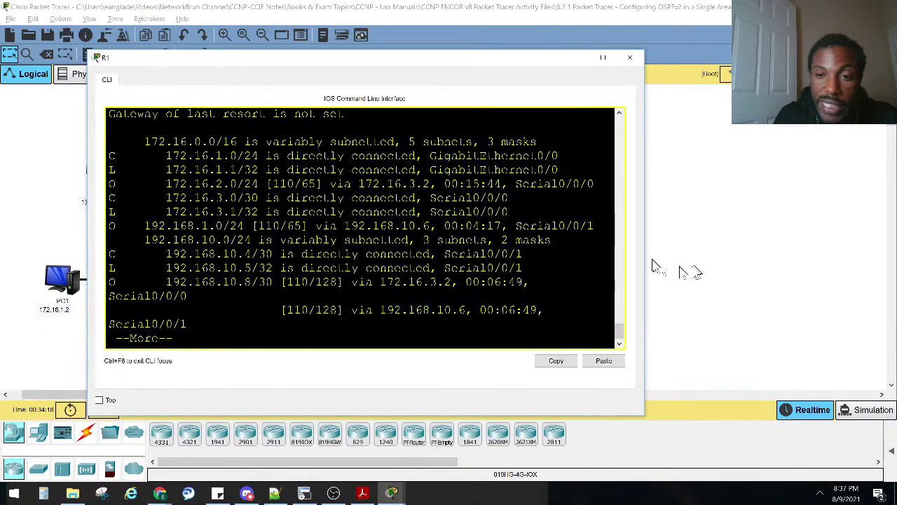
pyautogui.moveTo(167, 155); pyautogui.dragTo(258, 157)
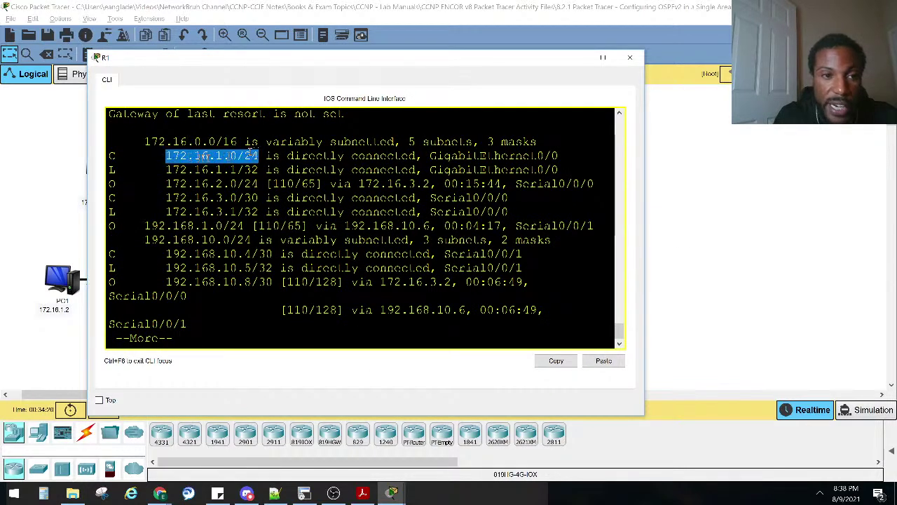
pyautogui.moveTo(167, 170); pyautogui.dragTo(258, 171)
pyautogui.click(174, 185)
pyautogui.moveTo(167, 184); pyautogui.dragTo(258, 184)
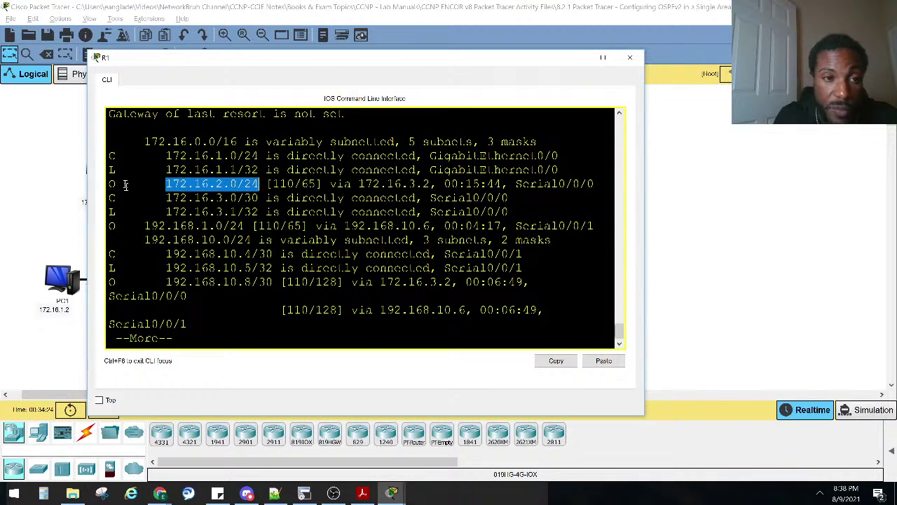
pyautogui.moveTo(125, 184); pyautogui.dragTo(108, 184)
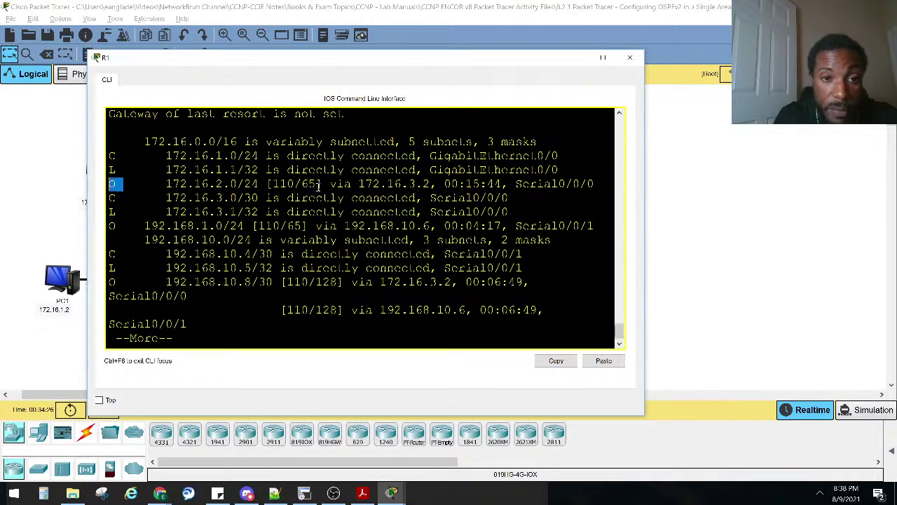
pyautogui.moveTo(294, 184); pyautogui.dragTo(323, 183)
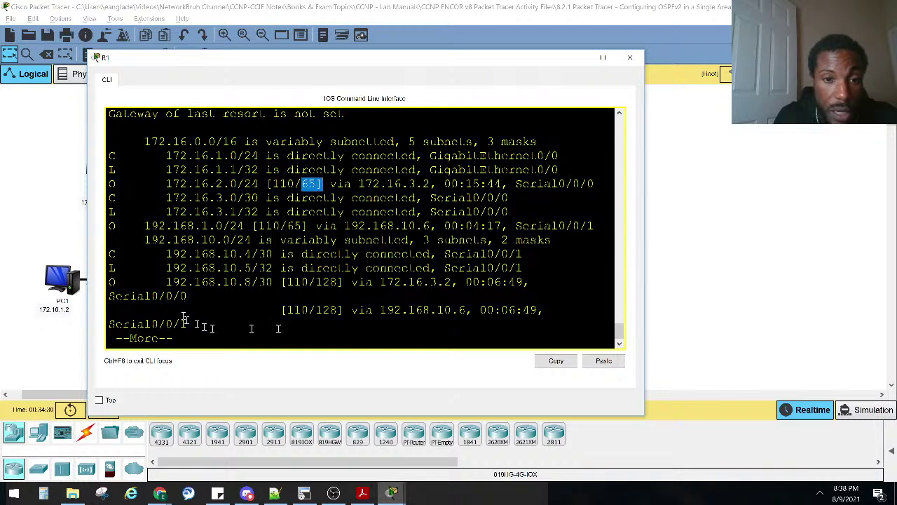
pyautogui.moveTo(648, 309); pyautogui.dragTo(729, 306)
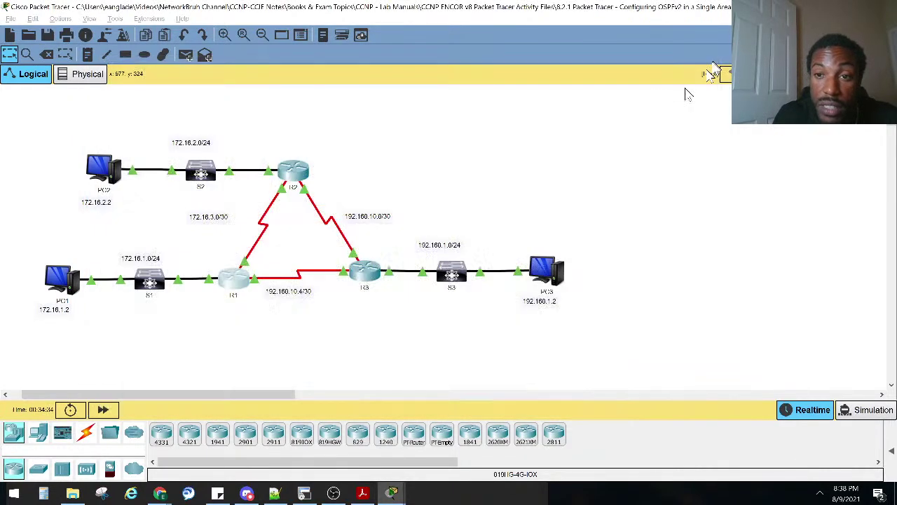
pyautogui.click(715, 57)
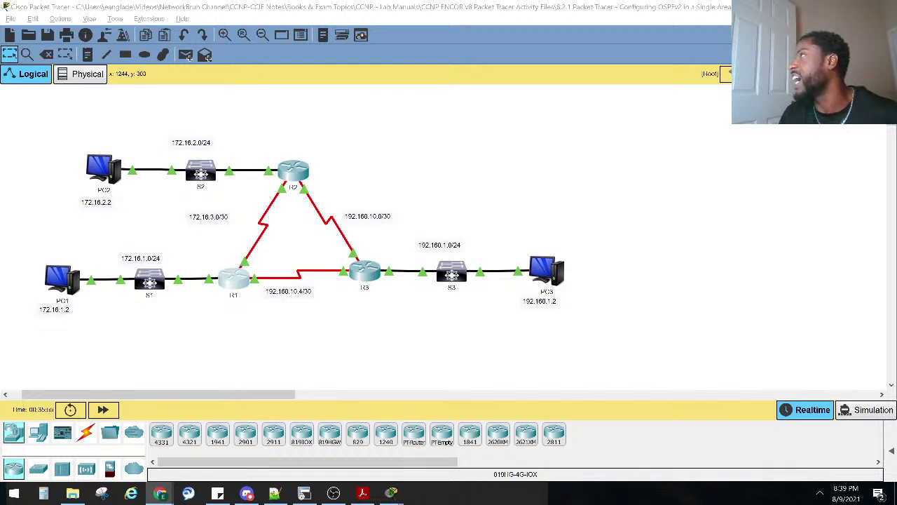
# Switch to Chrome and view the Google image results for learning pyramid.
pyautogui.hotkey('alt', 'Tab')
pyautogui.moveTo(526, 77); pyautogui.dragTo(759, 89)
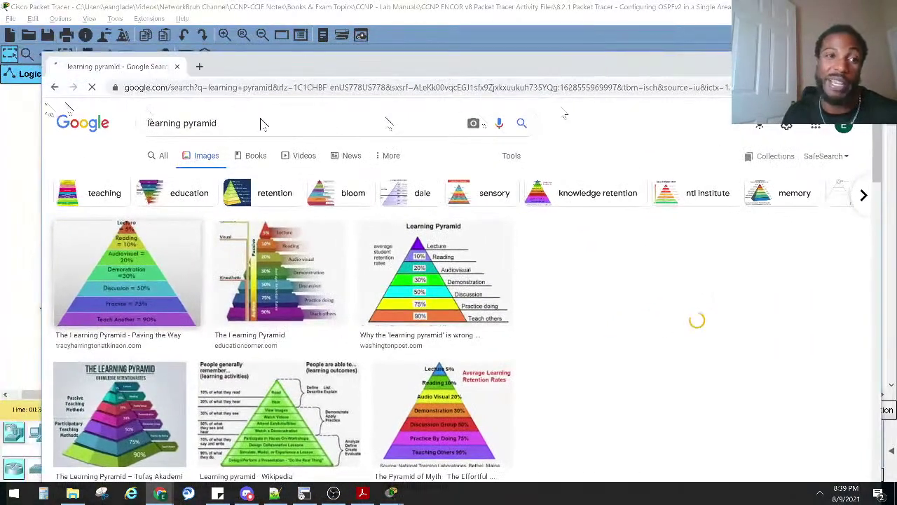
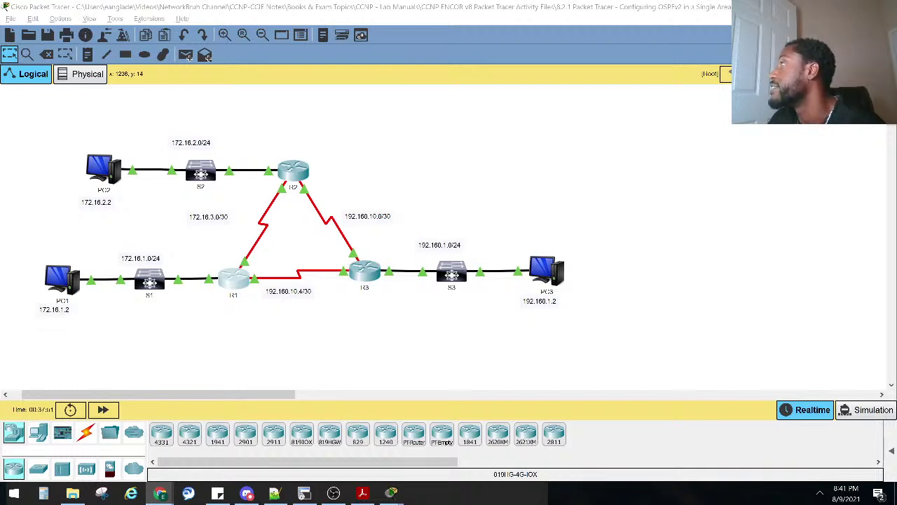
# Switch to the Kahoot! lobby in Chrome, move its window onto the main screen and maximize it.
pyautogui.hotkey('alt', 'Tab')
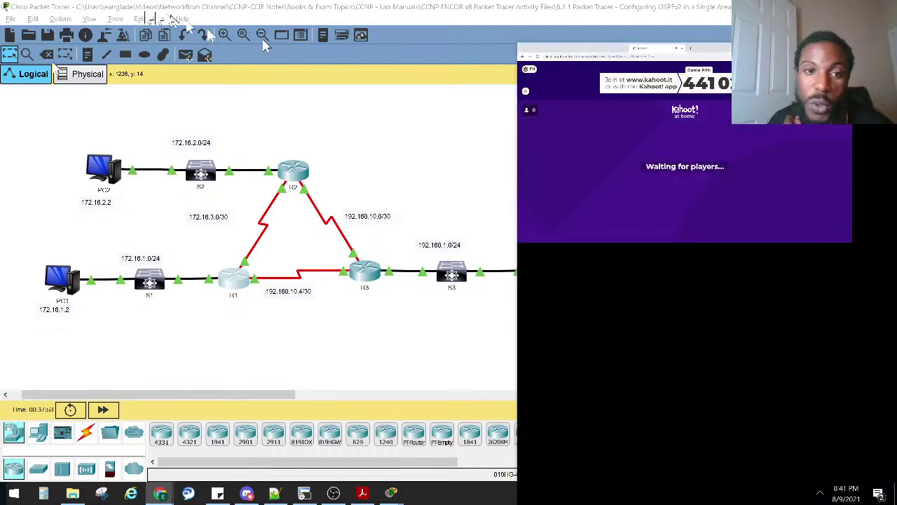
pyautogui.press('super+Left')
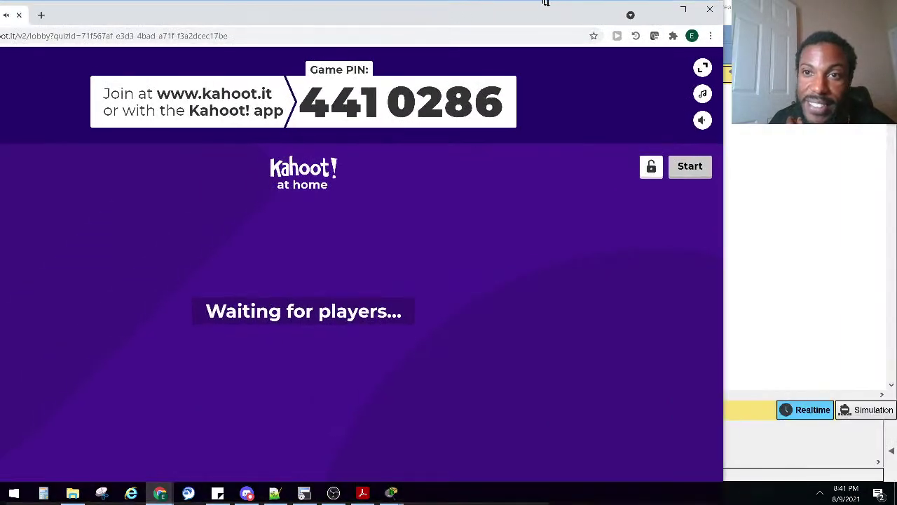
pyautogui.click(693, 10)
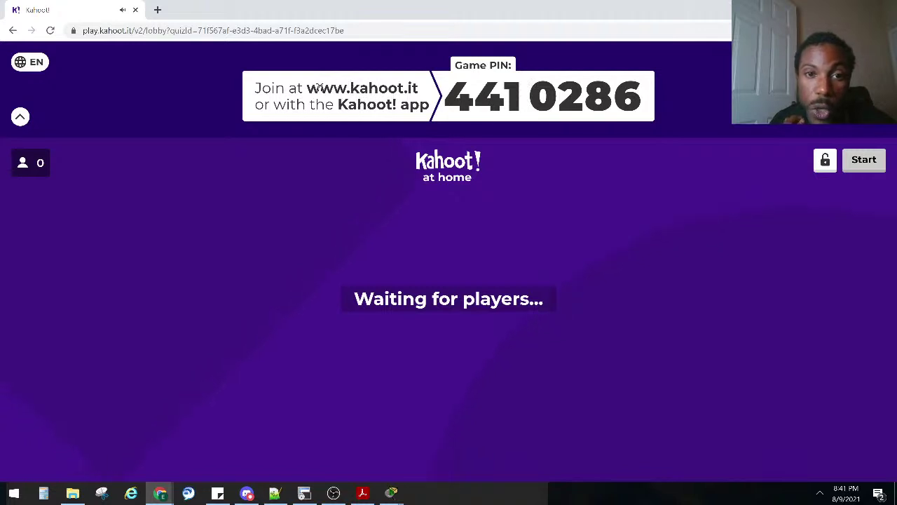
pyautogui.moveTo(321, 89); pyautogui.dragTo(632, 94)
pyautogui.click(607, 198)
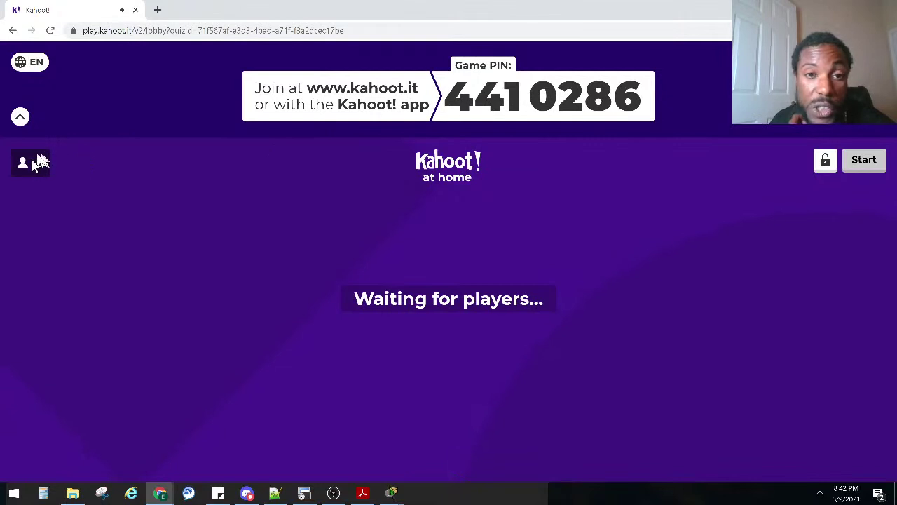
pyautogui.moveTo(339, 106); pyautogui.dragTo(651, 112)
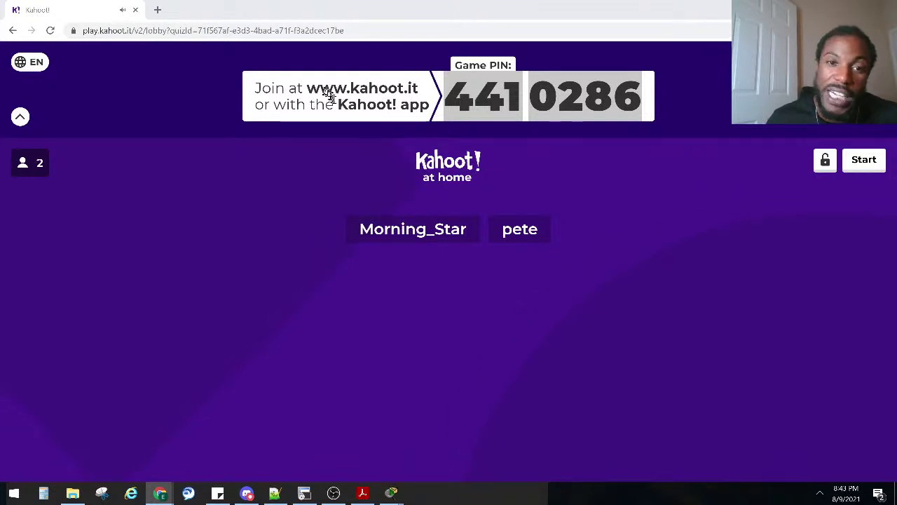
pyautogui.moveTo(307, 87); pyautogui.dragTo(422, 96)
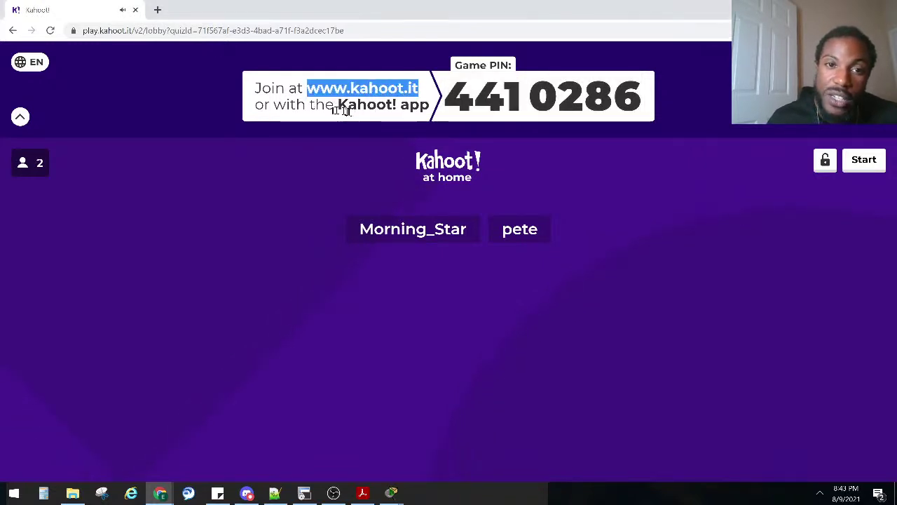
pyautogui.moveTo(335, 105); pyautogui.dragTo(419, 106)
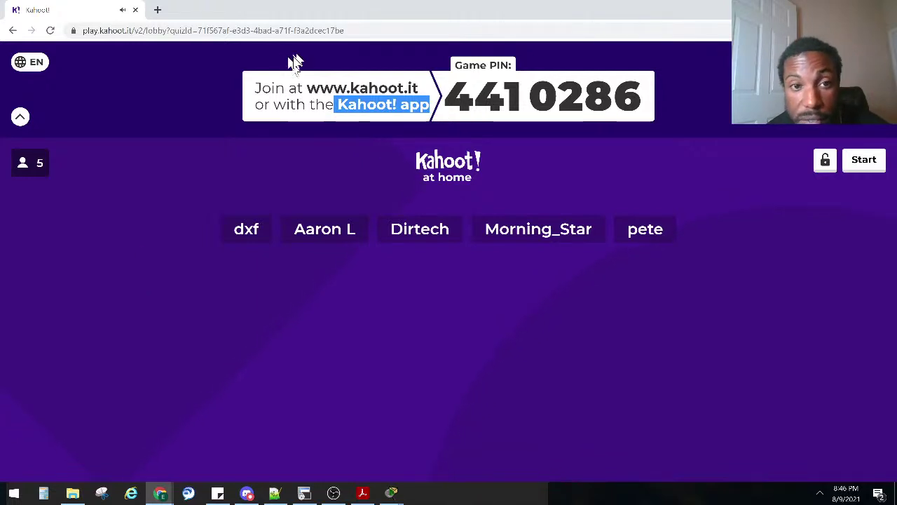
pyautogui.click(356, 82)
pyautogui.moveTo(321, 88); pyautogui.dragTo(420, 88)
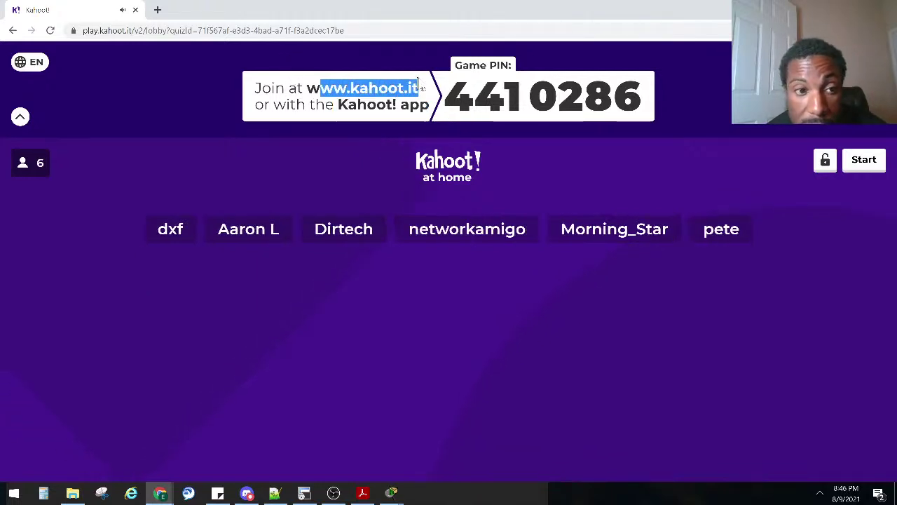
pyautogui.moveTo(348, 105); pyautogui.dragTo(431, 105)
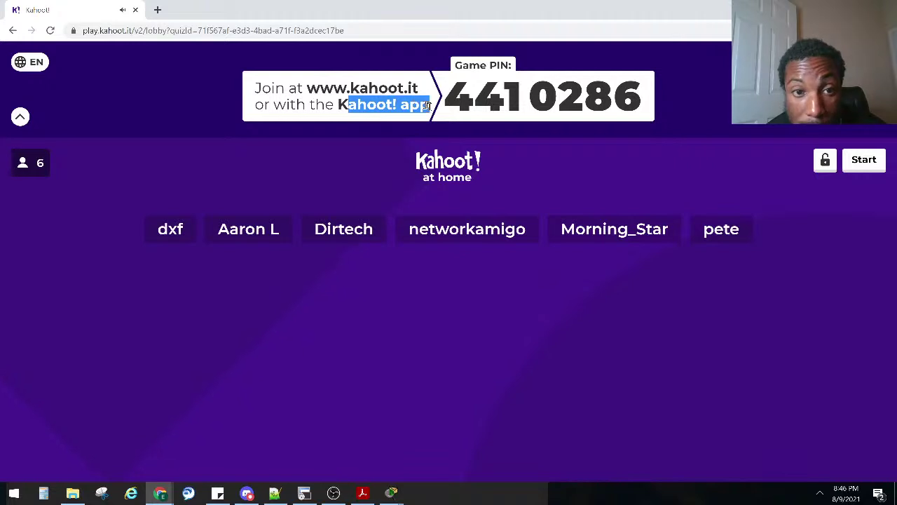
# Select and copy the game PIN in the Kahoot! lobby.
pyautogui.click(462, 105)
pyautogui.tripleClick(560, 121)
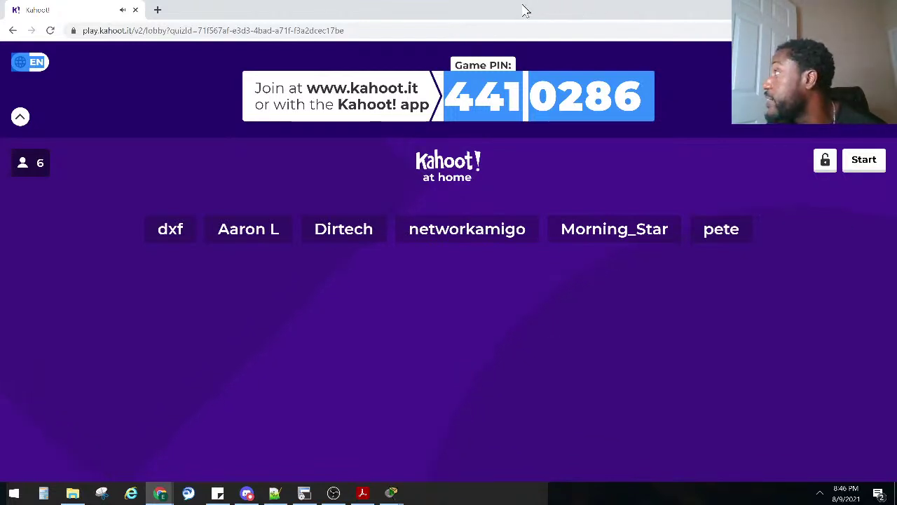
pyautogui.rightClick(489, 94)
pyautogui.click(512, 103)
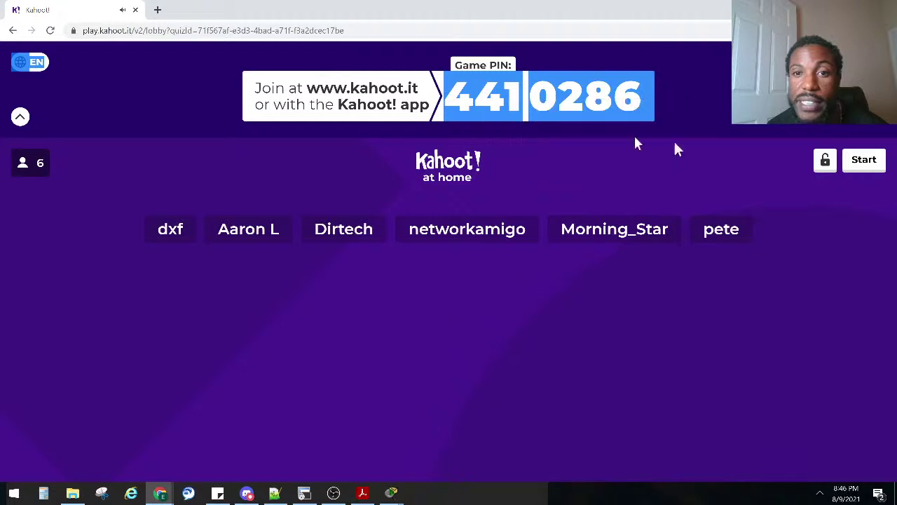
pyautogui.hotkey('alt', 'Tab')
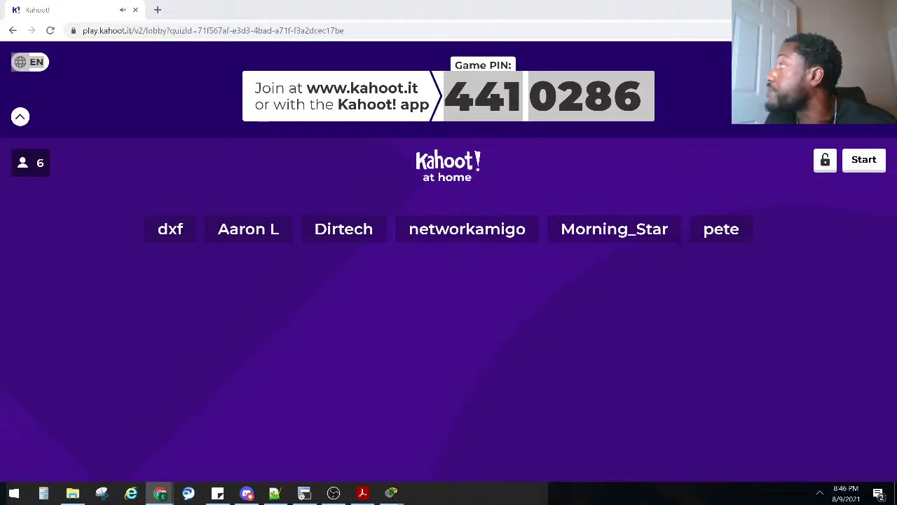
pyautogui.rightClick(574, 114)
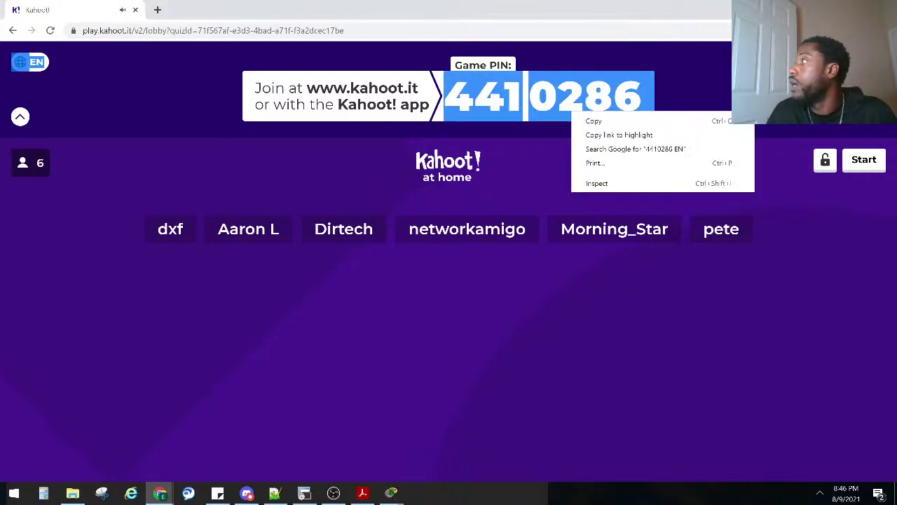
pyautogui.hotkey('alt', 'Tab')
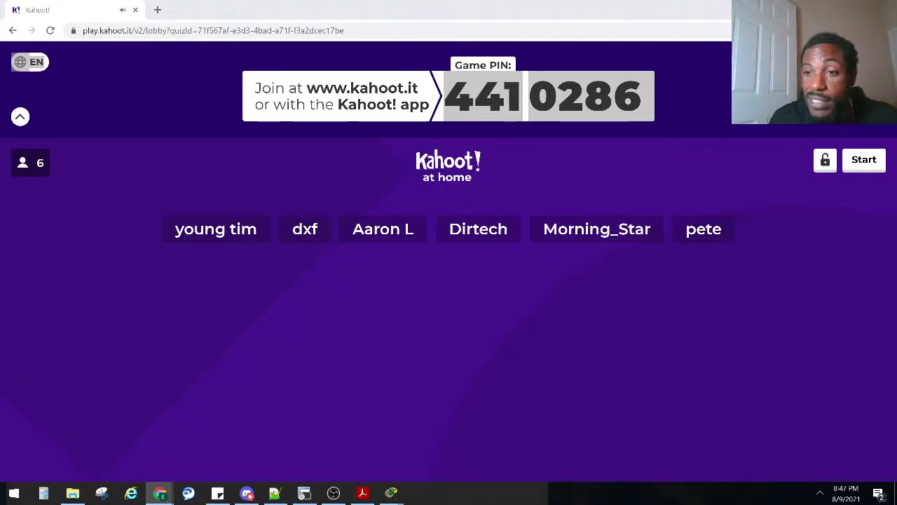
# Bring the Kahoot! game window back over Packet Tracer on the main screen and maximize it.
pyautogui.hotkey('alt', 'Tab')
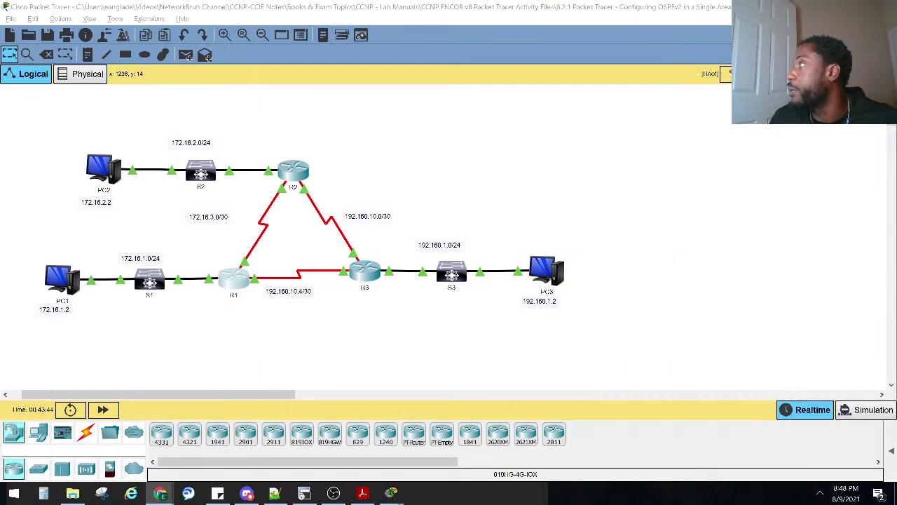
pyautogui.hotkey('alt', 'Tab')
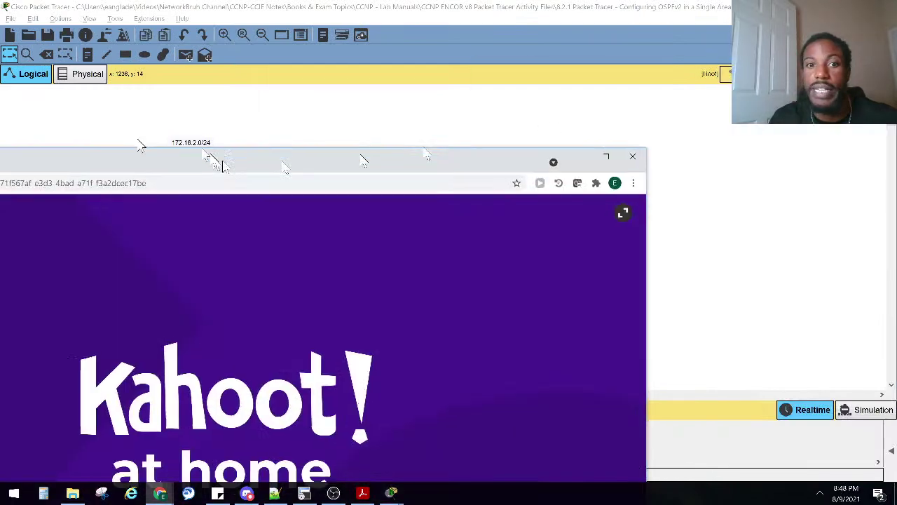
pyautogui.doubleClick(419, 35)
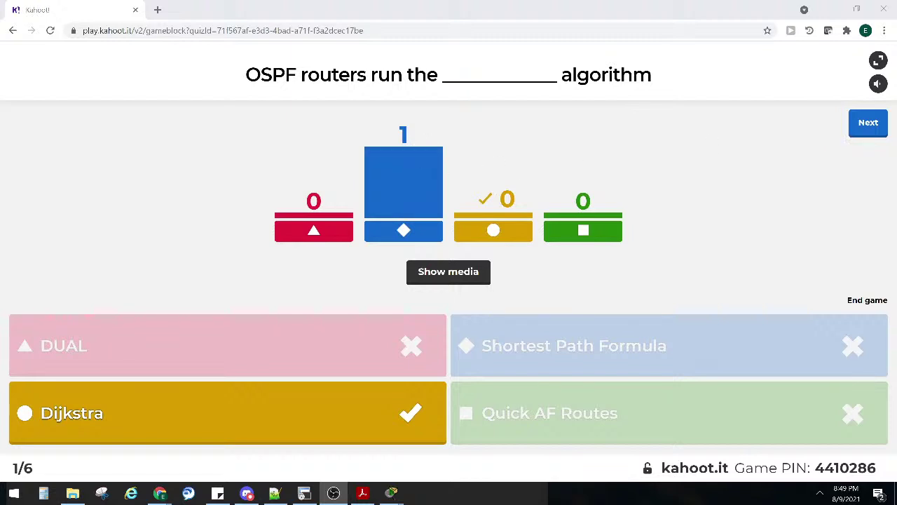
# View and close the media of the OSPF algorithm question, and highlight the game PIN below the answers.
pyautogui.hotkey('alt', 'Tab')
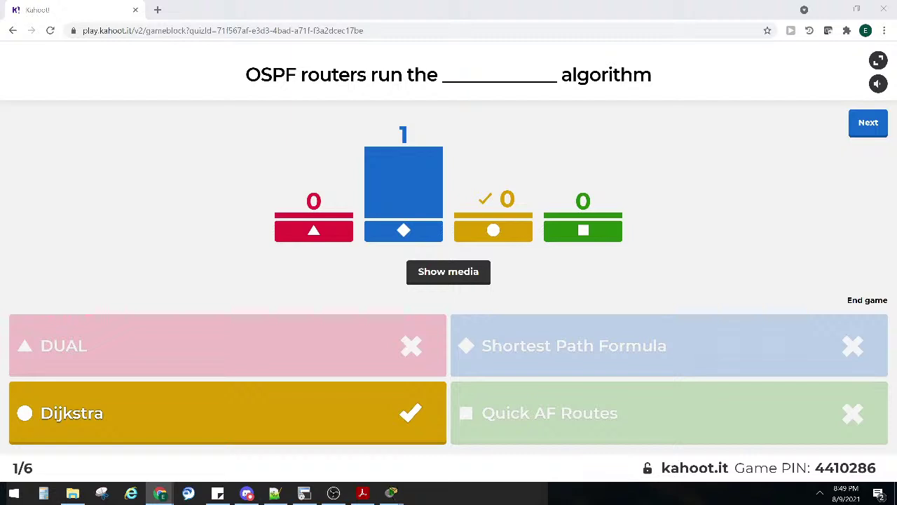
pyautogui.click(451, 277)
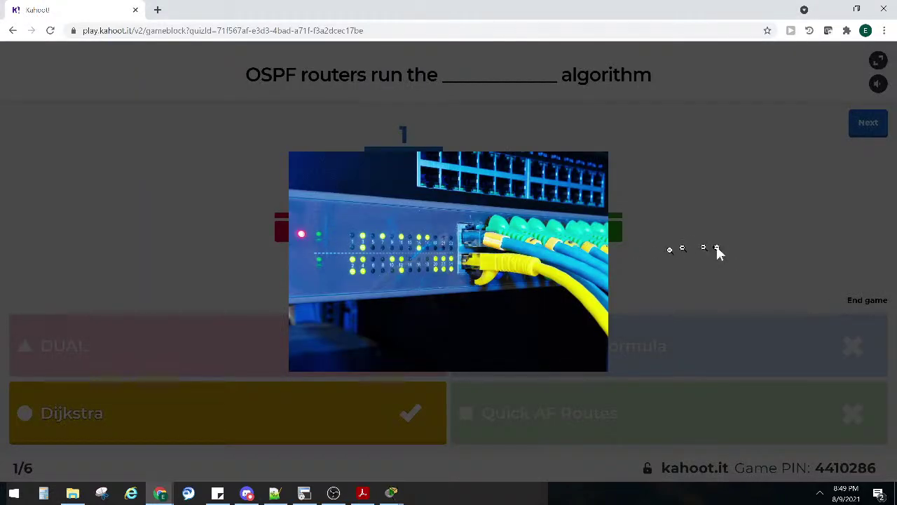
pyautogui.click(715, 251)
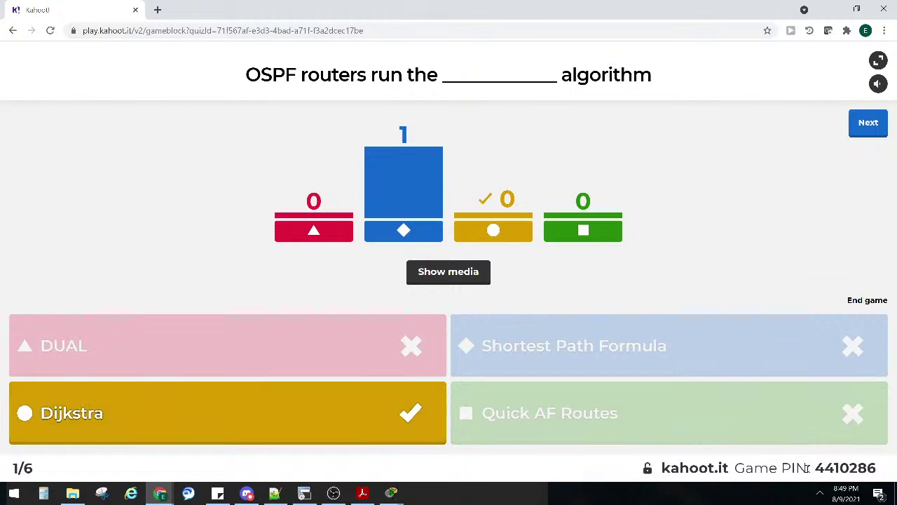
pyautogui.moveTo(806, 468); pyautogui.dragTo(868, 467)
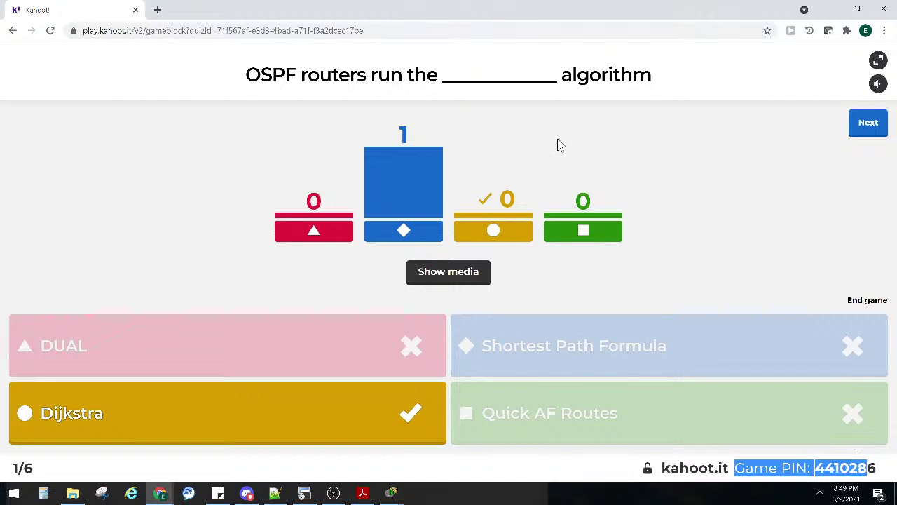
# Advance from the OSPF algorithm question's results through the scoreboard to the question on how OSPF routers identify each other.
pyautogui.click(203, 169)
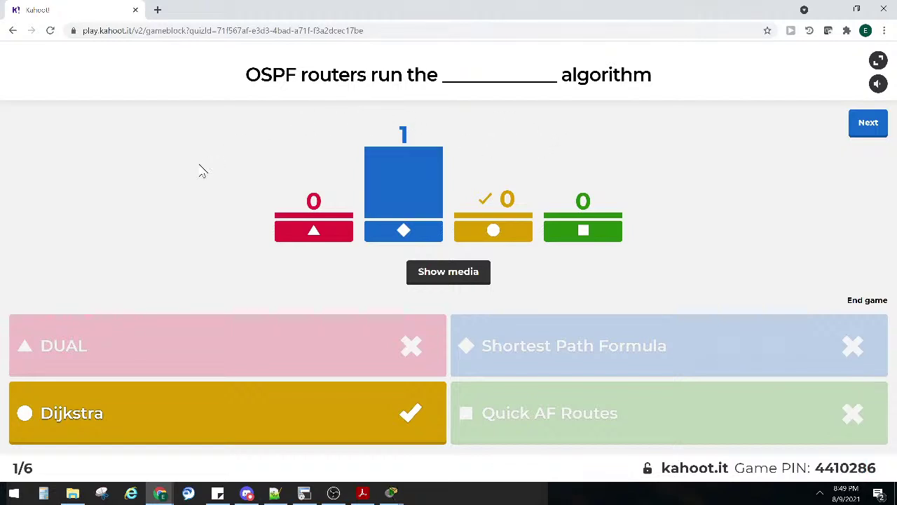
pyautogui.click(872, 126)
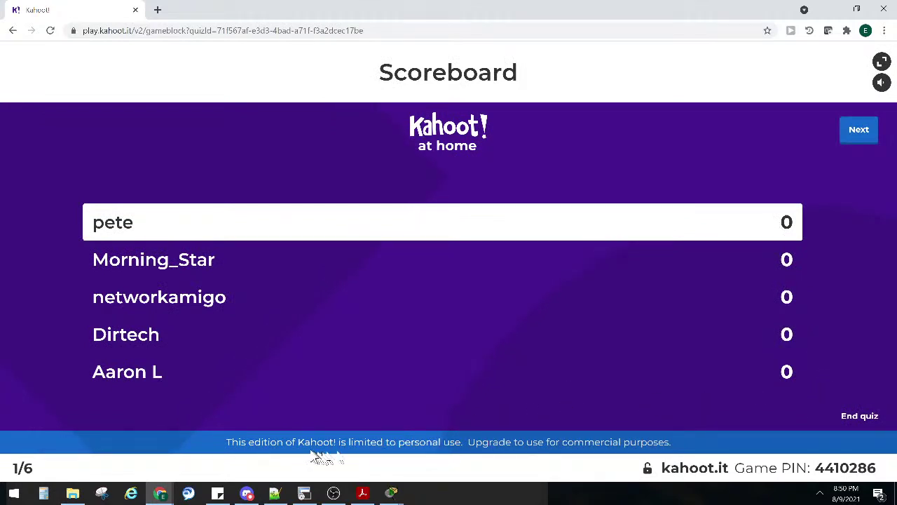
pyautogui.moveTo(471, 461); pyautogui.dragTo(483, 440)
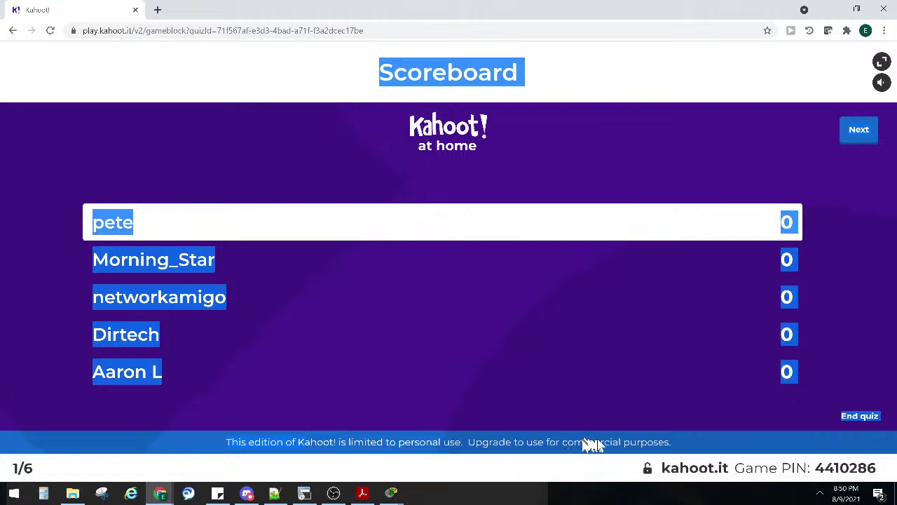
pyautogui.click(126, 297)
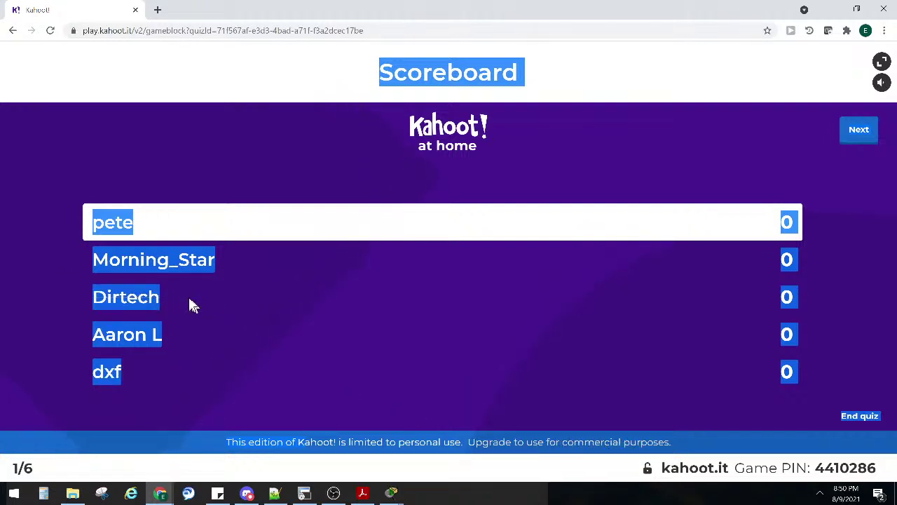
pyautogui.click(333, 240)
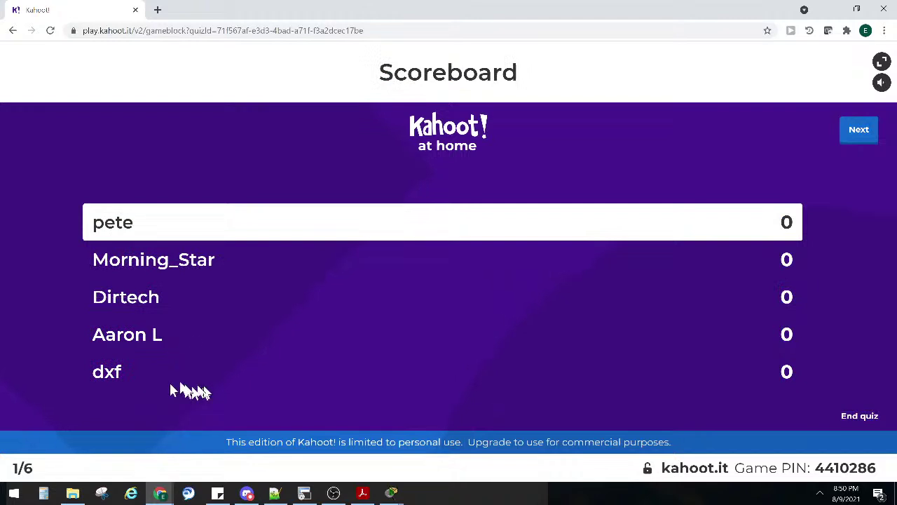
pyautogui.click(855, 133)
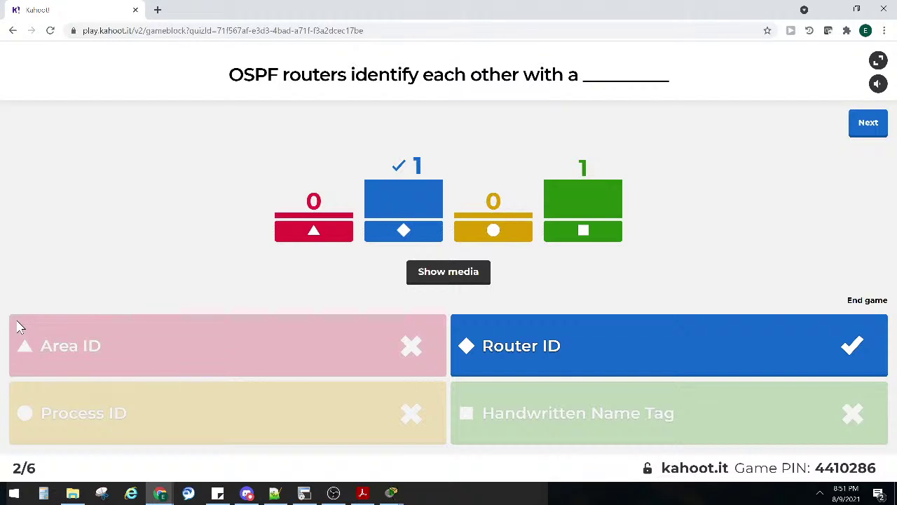
# Highlight the router ID requirement in the PT Activity instructions over the Packet Tracer topology, then return to the Kahoot! results.
pyautogui.click(390, 492)
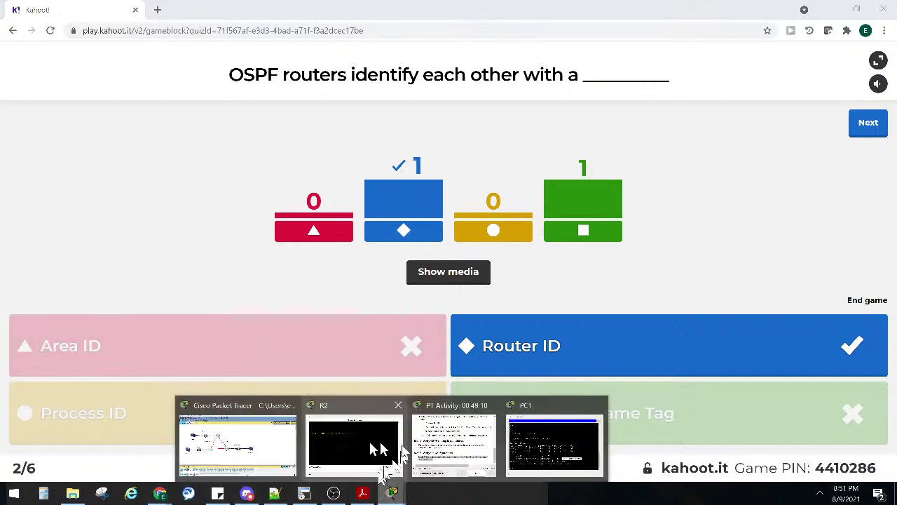
pyautogui.click(484, 449)
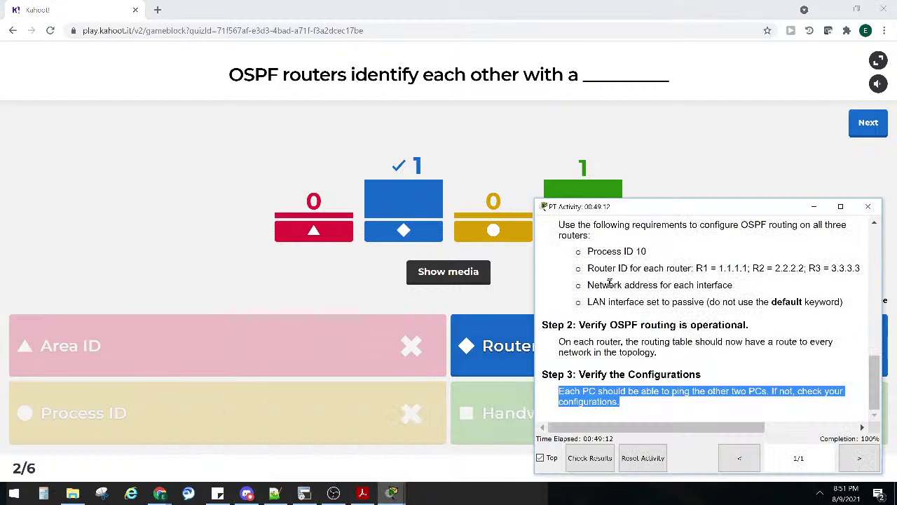
pyautogui.moveTo(720, 268); pyautogui.dragTo(869, 271)
pyautogui.moveTo(376, 494)
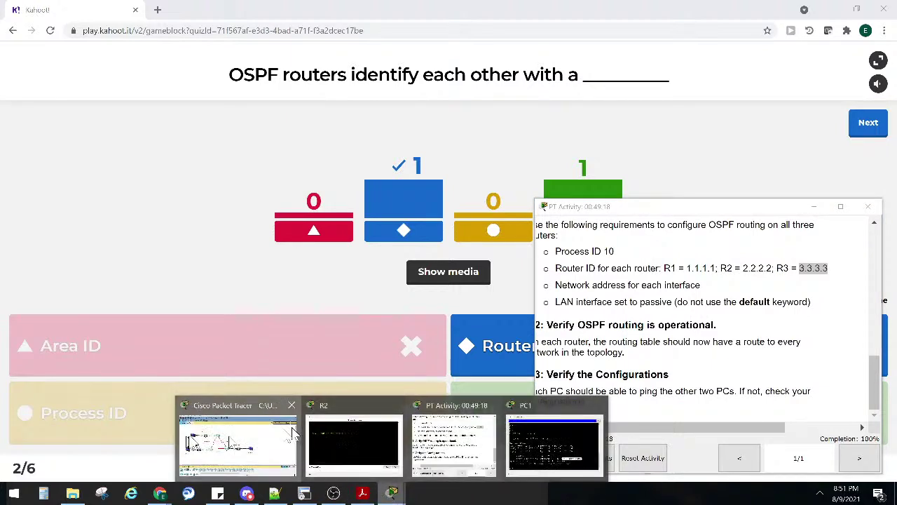
pyautogui.click(237, 443)
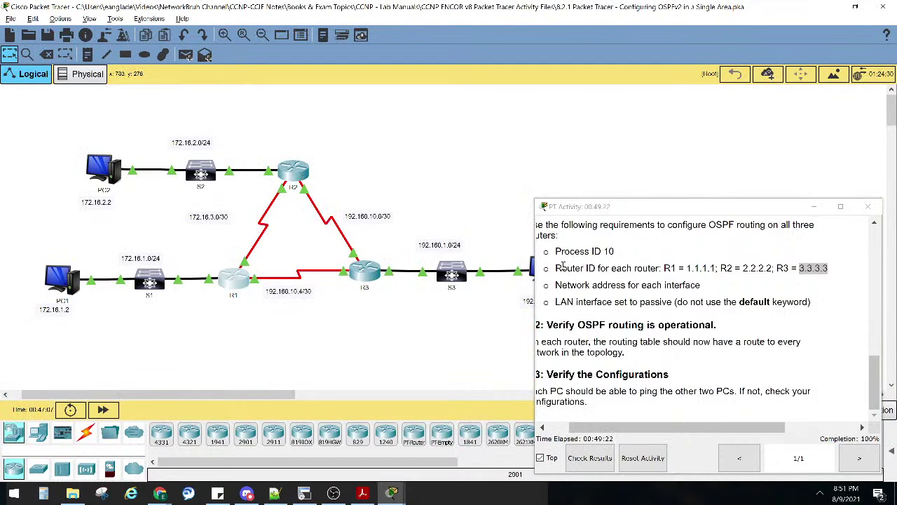
pyautogui.moveTo(556, 268); pyautogui.dragTo(610, 269)
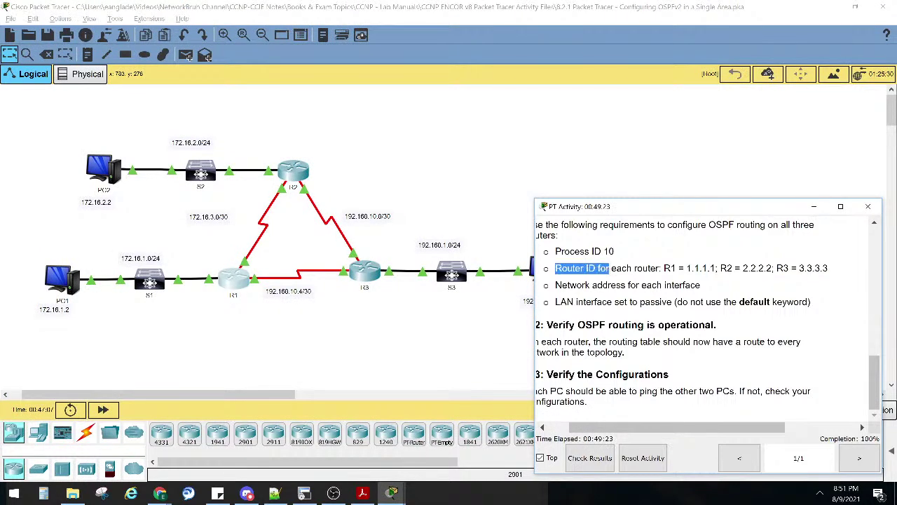
pyautogui.click(829, 10)
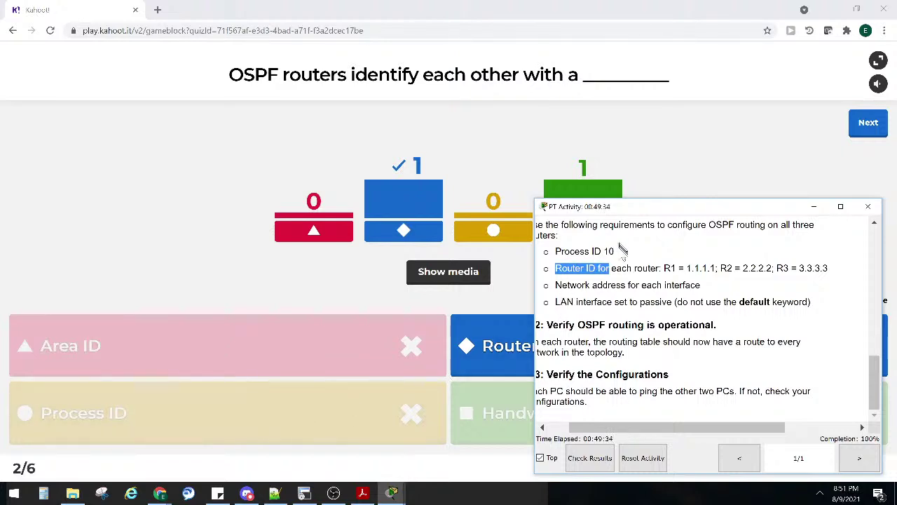
# Highlight the "Process ID 10" requirement in the activity instructions and minimize the instructions window.
pyautogui.moveTo(622, 256); pyautogui.dragTo(561, 254)
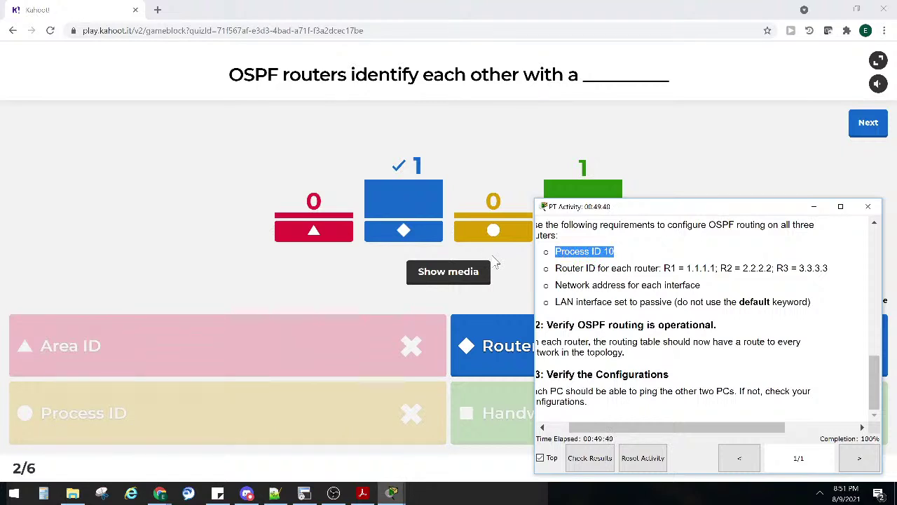
pyautogui.click(600, 10)
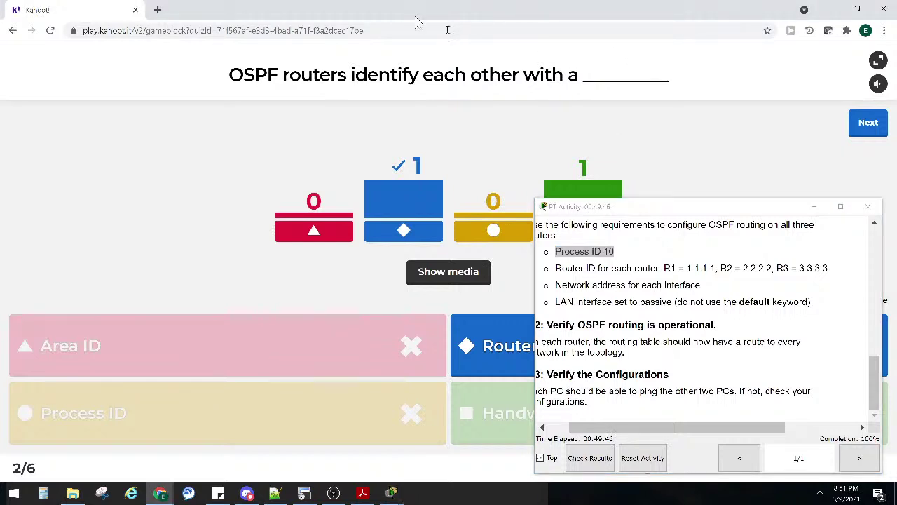
pyautogui.click(812, 205)
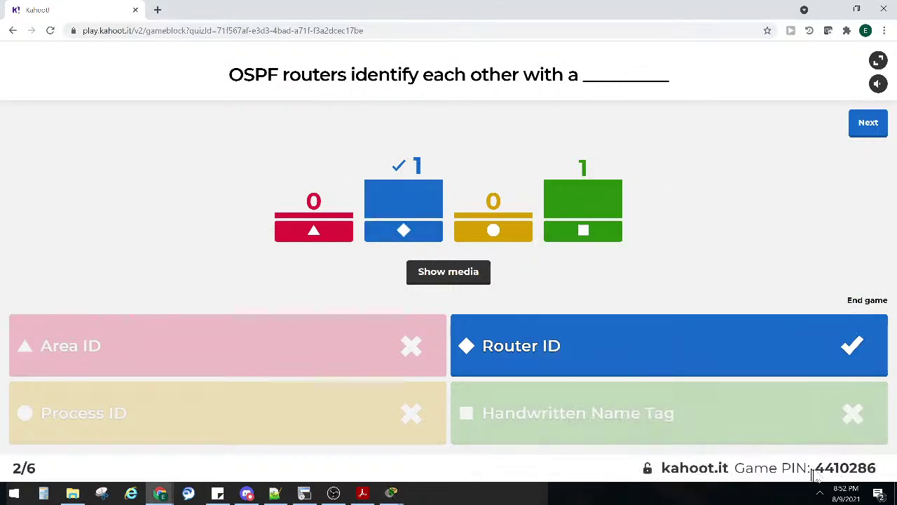
# Advance through the scoreboard to the OSPF metric question and raise the game's sound volume.
pyautogui.moveTo(815, 475); pyautogui.dragTo(878, 468)
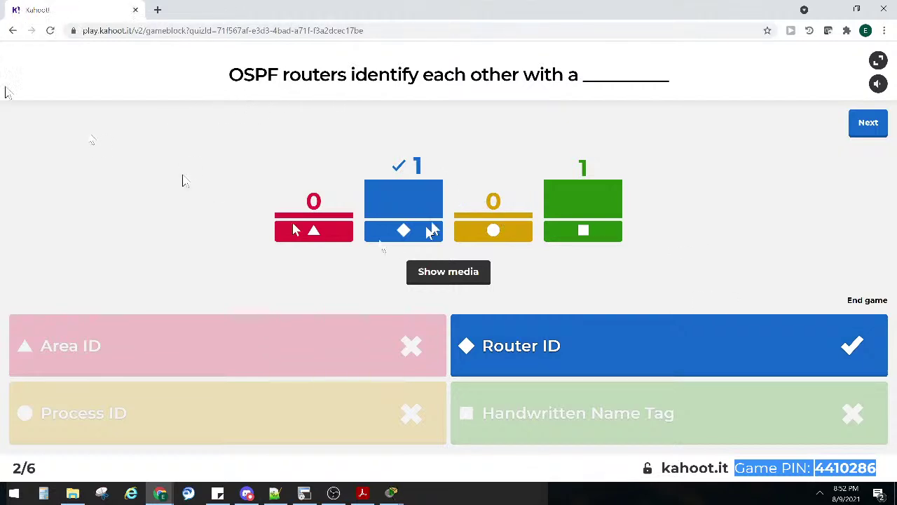
pyautogui.click(869, 124)
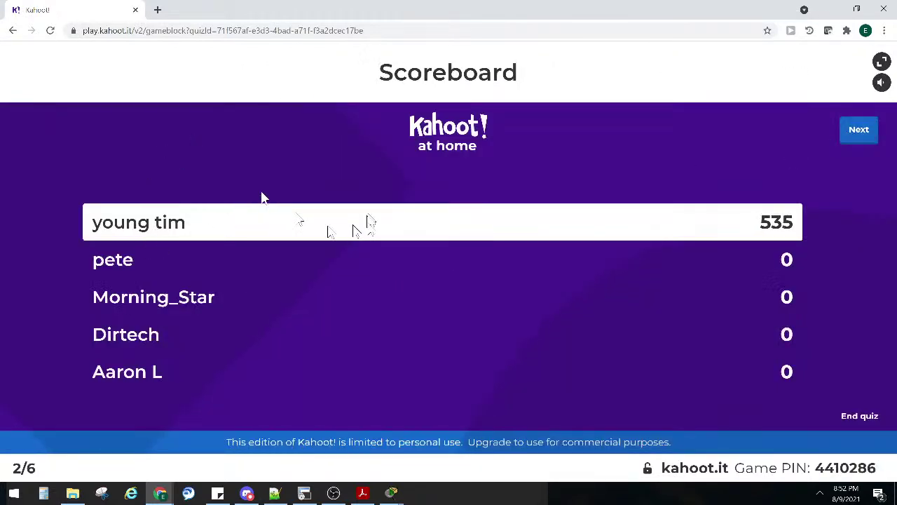
pyautogui.moveTo(249, 491)
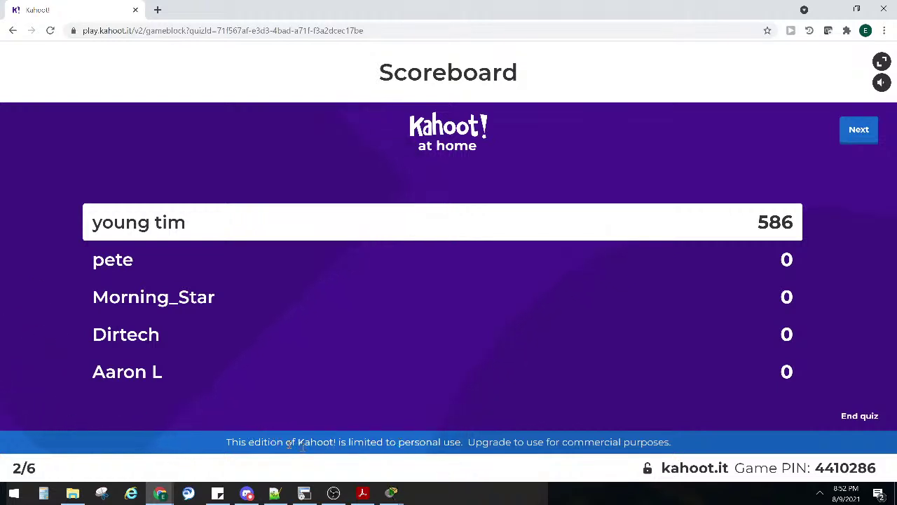
pyautogui.hotkey('ctrl', 'a')
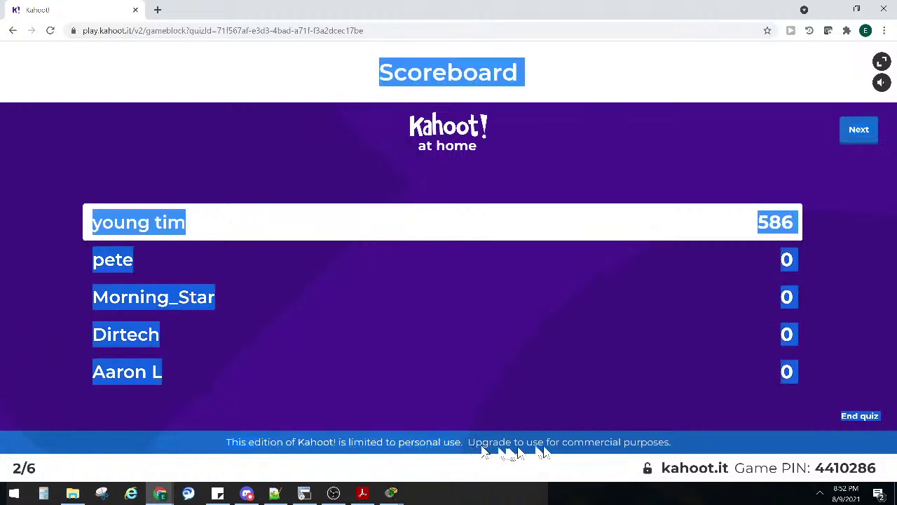
pyautogui.click(630, 445)
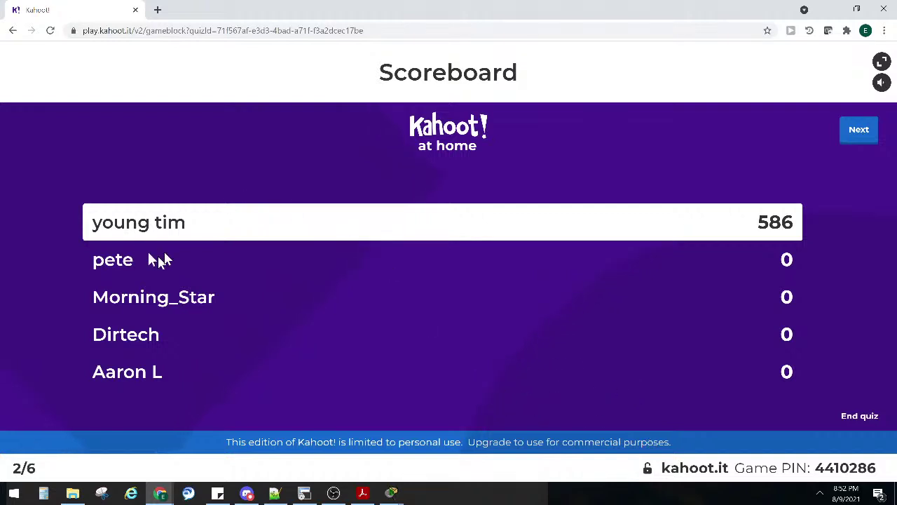
pyautogui.click(860, 132)
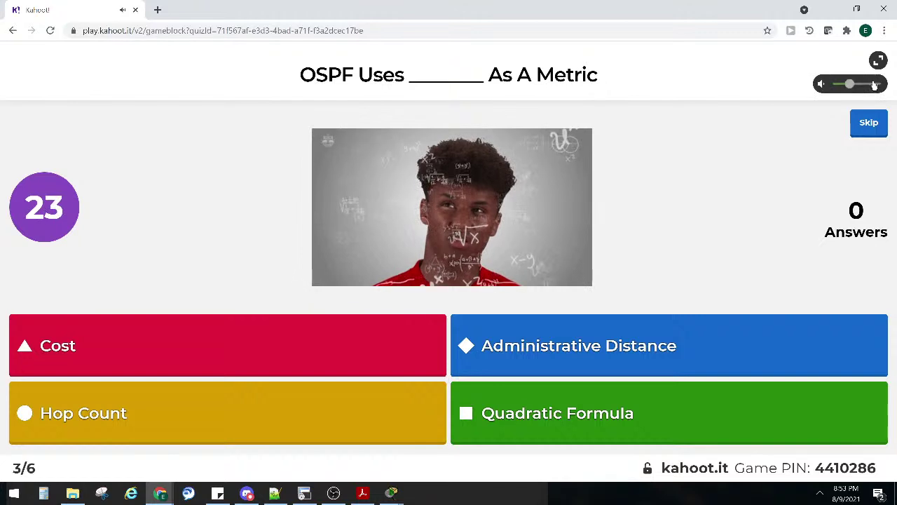
pyautogui.click(861, 85)
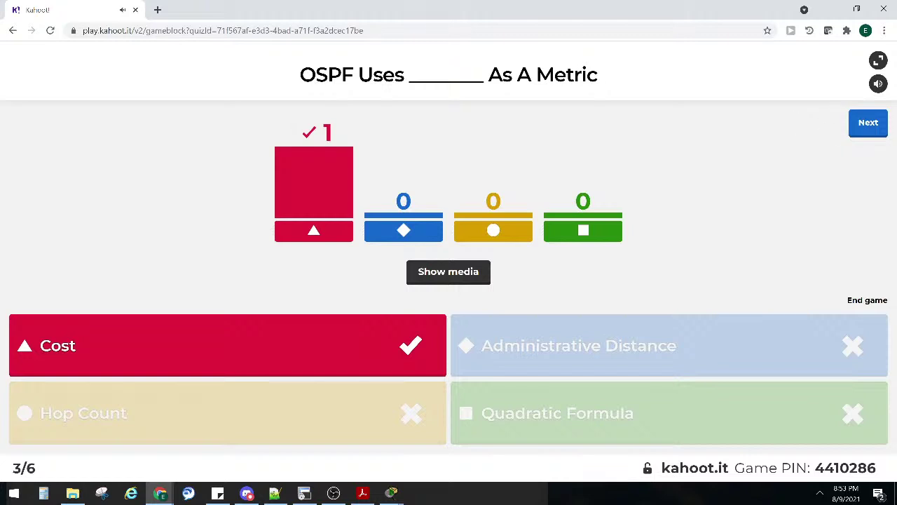
# Switch to the Packet Tracer topology, open router R1's CLI and enter privileged EXEC mode with ena.
pyautogui.click(391, 494)
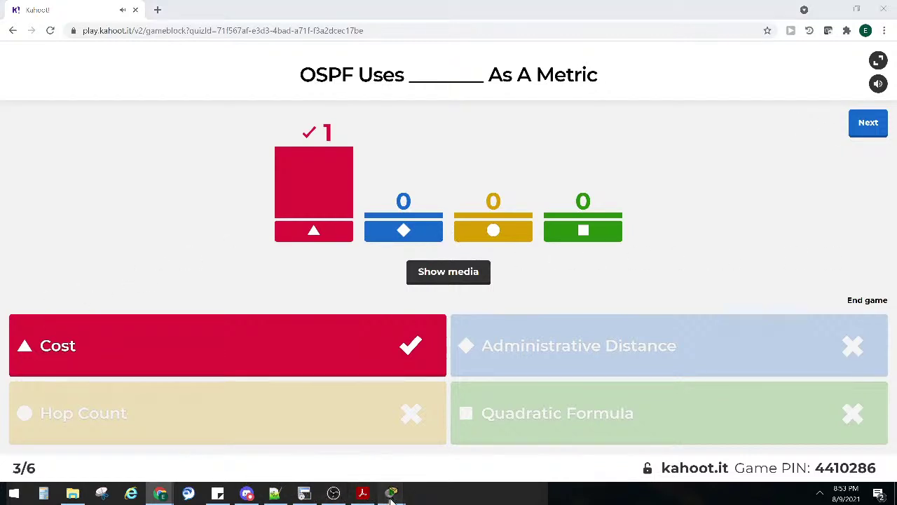
pyautogui.click(257, 441)
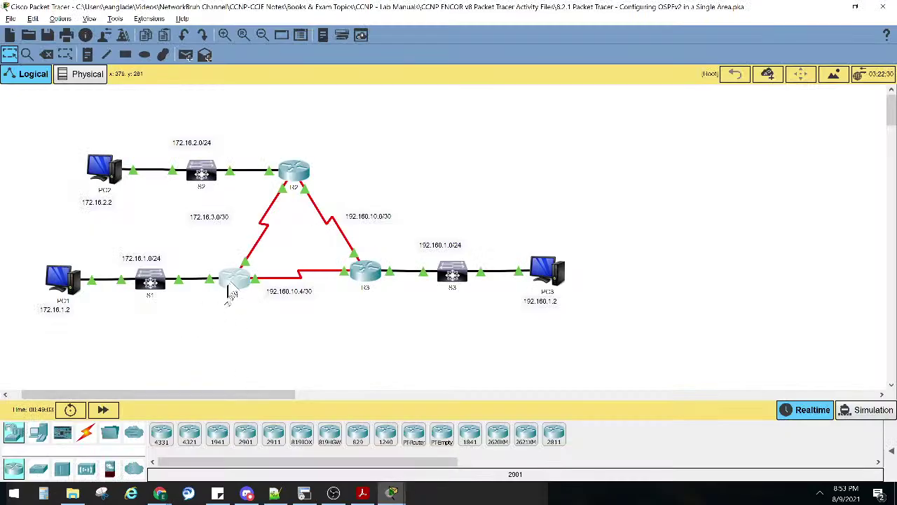
pyautogui.click(237, 282)
pyautogui.press('Return')
pyautogui.press('Return')
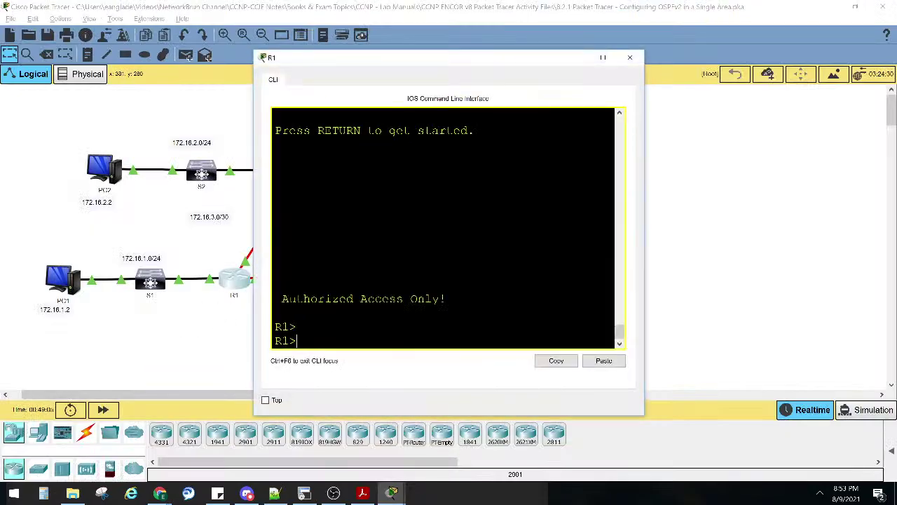
pyautogui.press('Return')
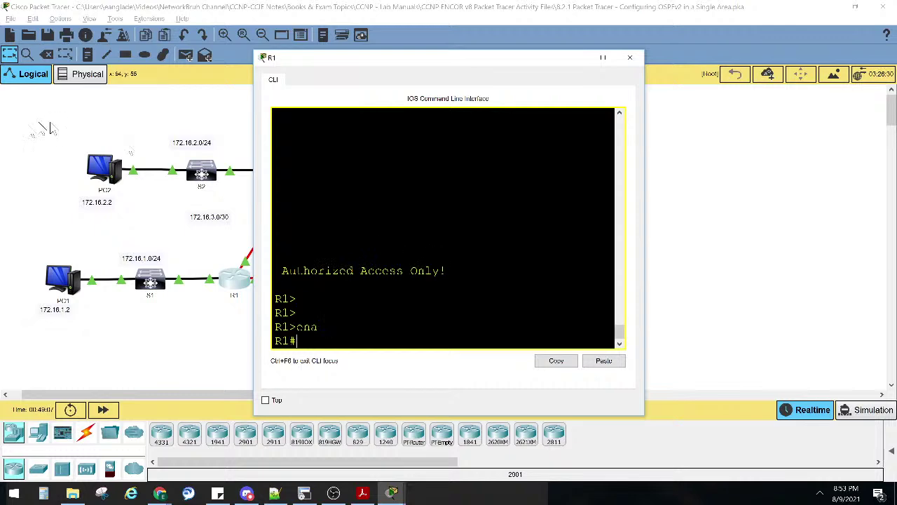
# Display R1's routing table with "sho ip route" and widen the CLI window to fit the output.
pyautogui.click(79, 137)
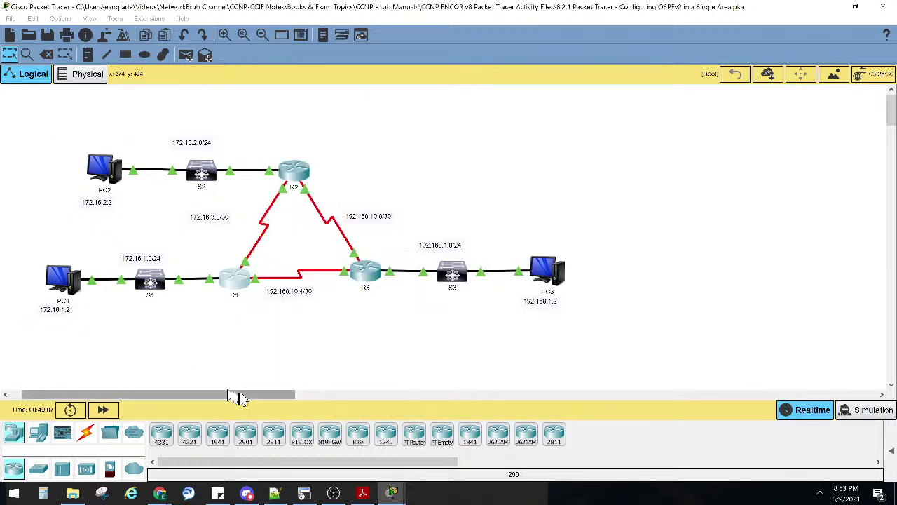
pyautogui.click(241, 282)
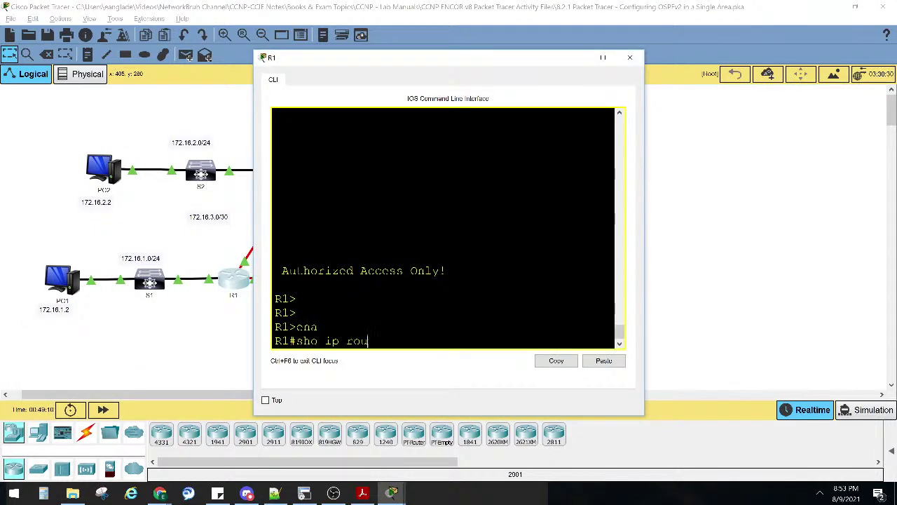
pyautogui.write('sho ip rou')
pyautogui.press('Return')
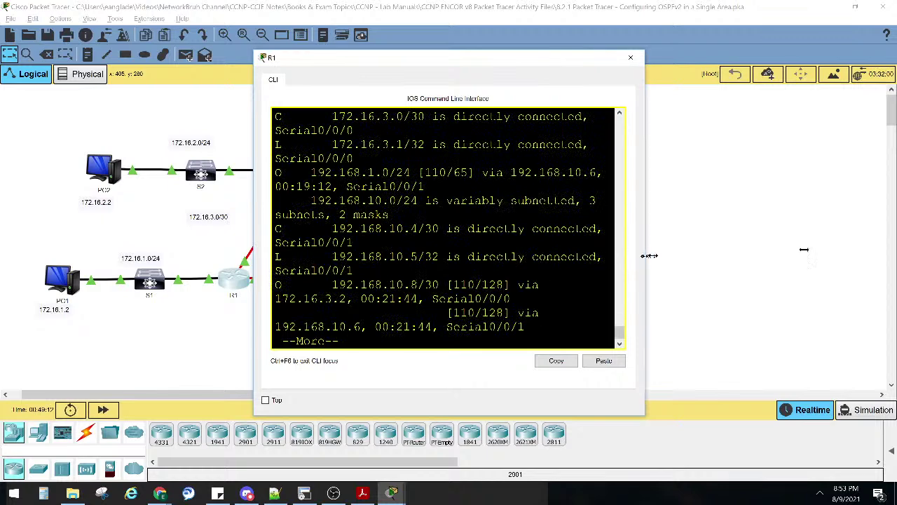
pyautogui.moveTo(649, 256); pyautogui.dragTo(869, 252)
pyautogui.scroll(1, 584, 230)
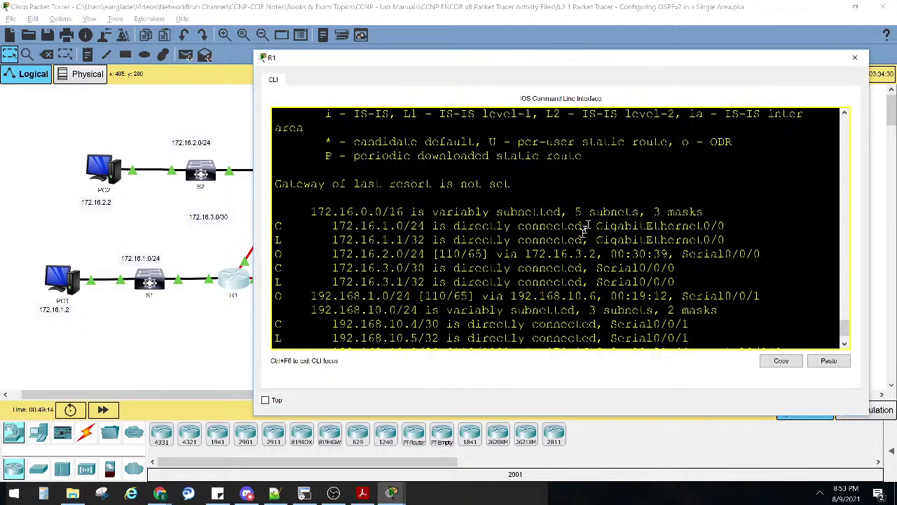
pyautogui.scroll(2, 584, 230)
# Highlight the routing table's code legend, including the "O - OSPF" entry, and examine the local and OSPF routes listed below it.
pyautogui.moveTo(276, 140); pyautogui.dragTo(806, 233)
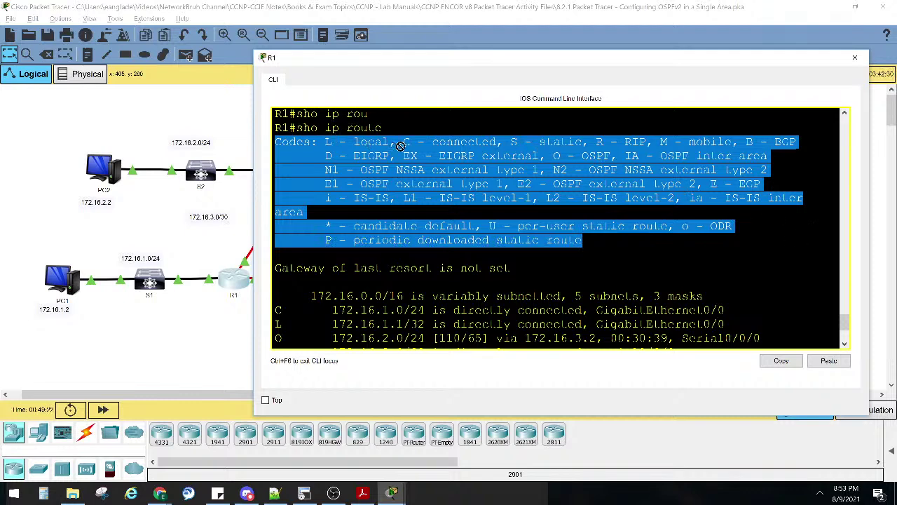
pyautogui.moveTo(453, 142); pyautogui.dragTo(504, 143)
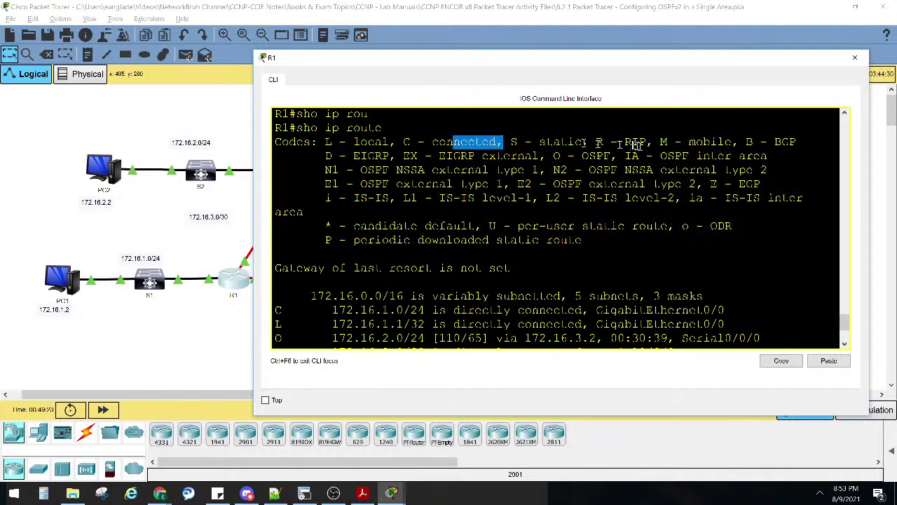
pyautogui.moveTo(554, 155); pyautogui.dragTo(609, 157)
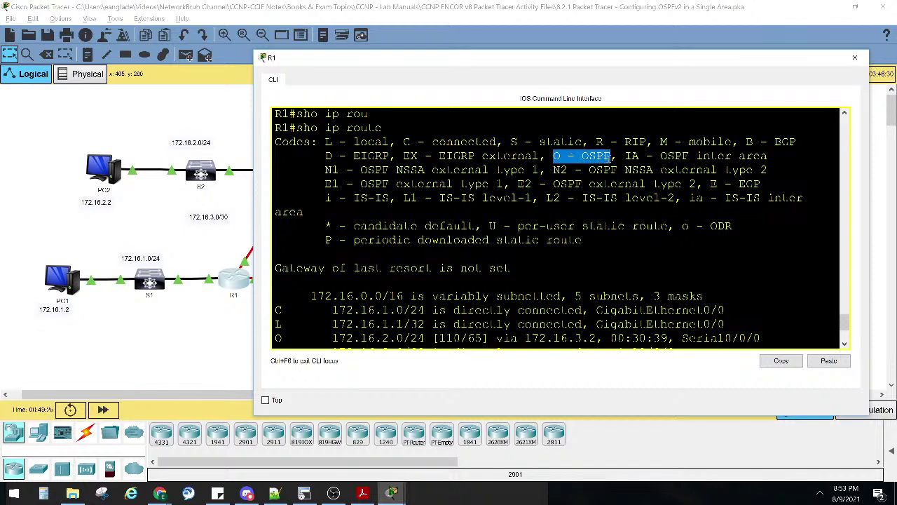
pyautogui.scroll(-2, 429, 242)
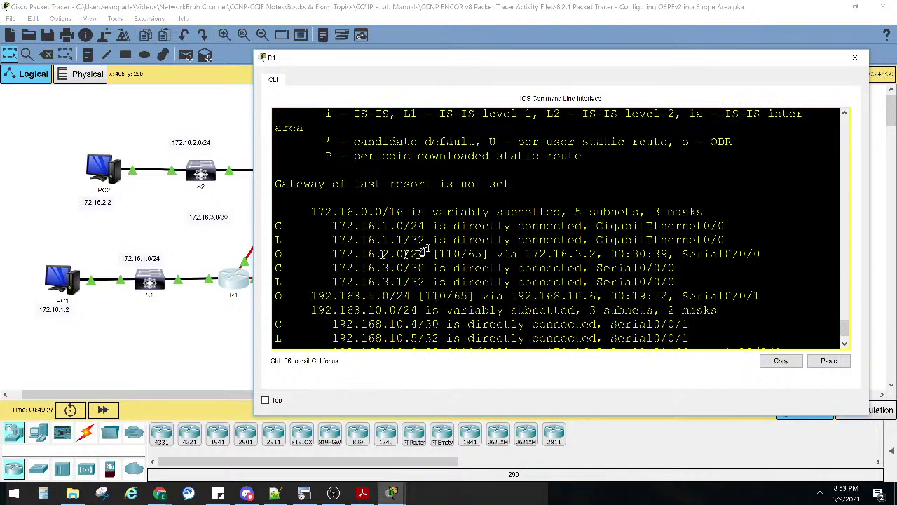
pyautogui.doubleClick(277, 239)
pyautogui.doubleClick(279, 254)
pyautogui.scroll(-1, 279, 254)
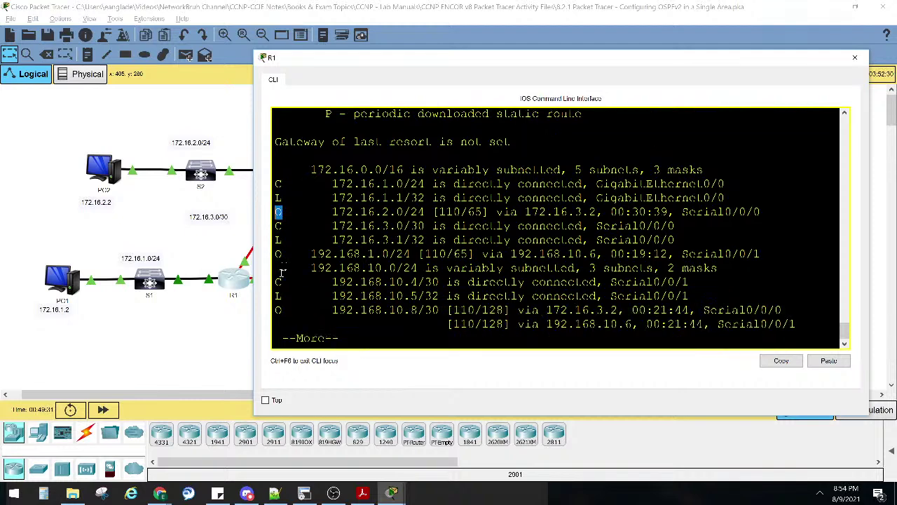
# Highlight the OSPF route codes, then the 172.16.2.0/24 network with its administrative distance and metric in R1's routing table.
pyautogui.doubleClick(280, 254)
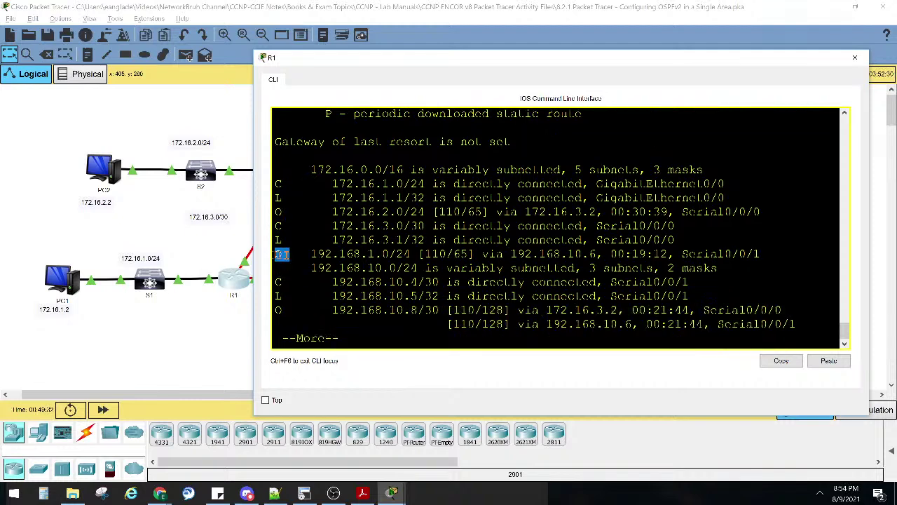
pyautogui.click(334, 212)
pyautogui.moveTo(333, 212); pyautogui.dragTo(427, 213)
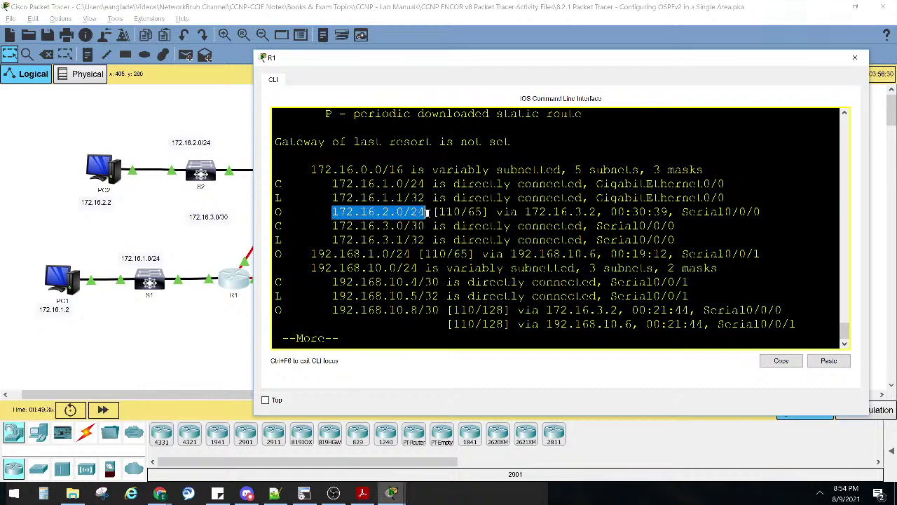
pyautogui.doubleClick(279, 212)
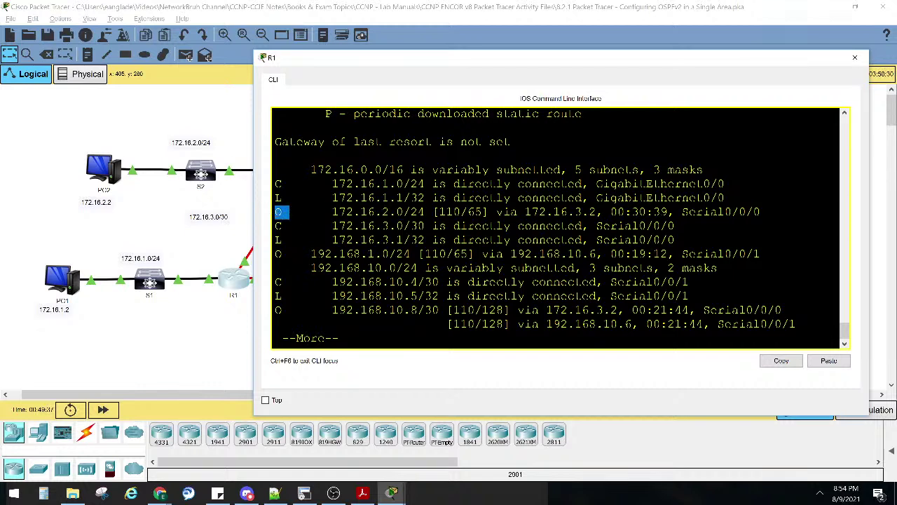
pyautogui.moveTo(440, 213); pyautogui.dragTo(461, 212)
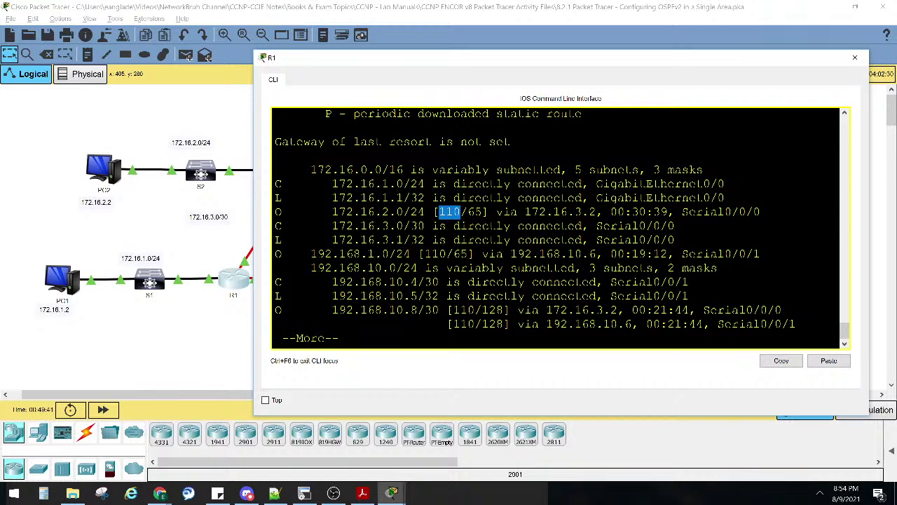
pyautogui.moveTo(467, 212); pyautogui.dragTo(485, 212)
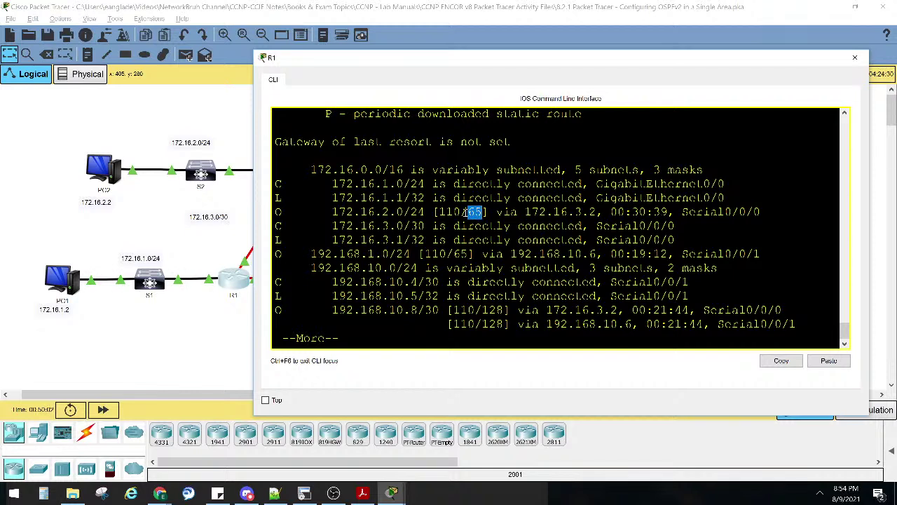
pyautogui.doubleClick(449, 211)
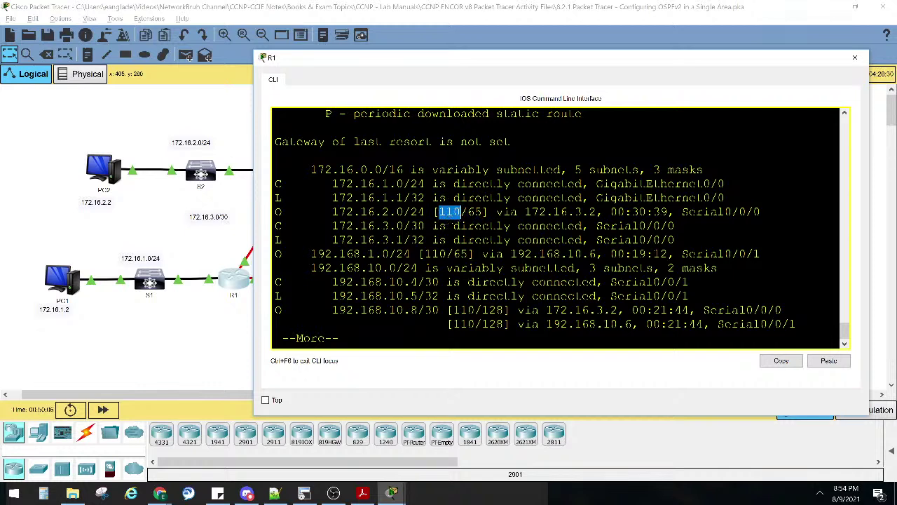
pyautogui.doubleClick(472, 213)
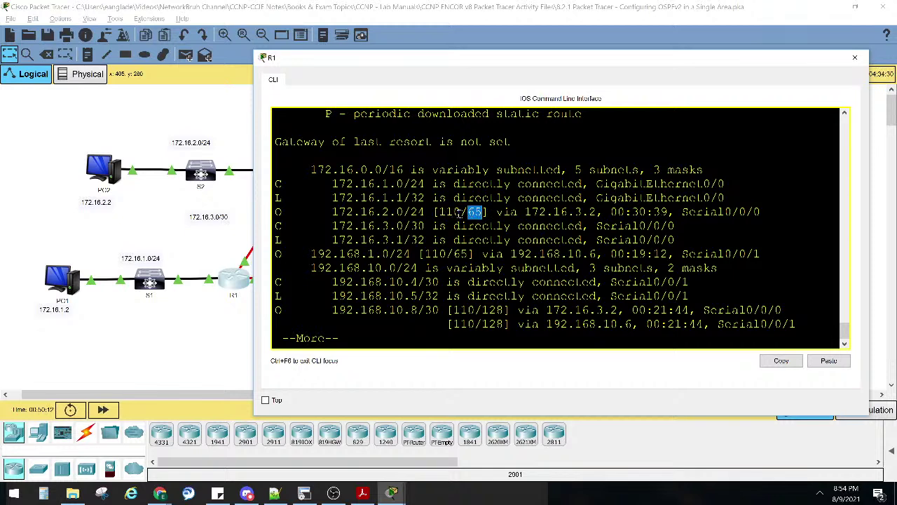
pyautogui.doubleClick(450, 212)
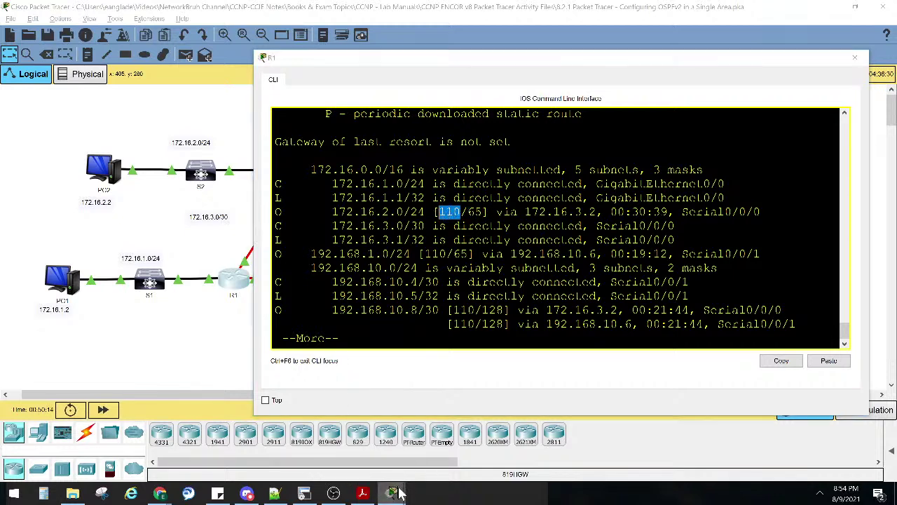
# Switch back to the Kahoot! metric question and advance through the scoreboard to the OSPF Router ID question.
pyautogui.moveTo(392, 493)
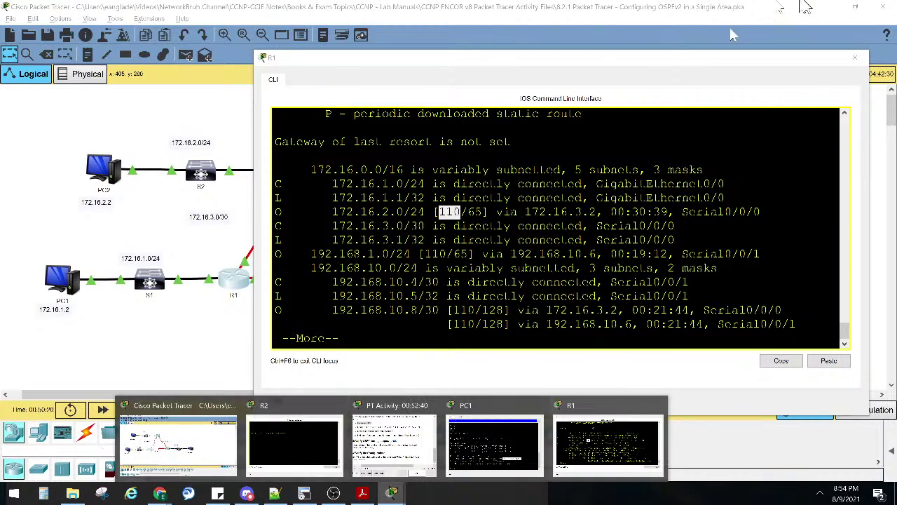
pyautogui.click(825, 9)
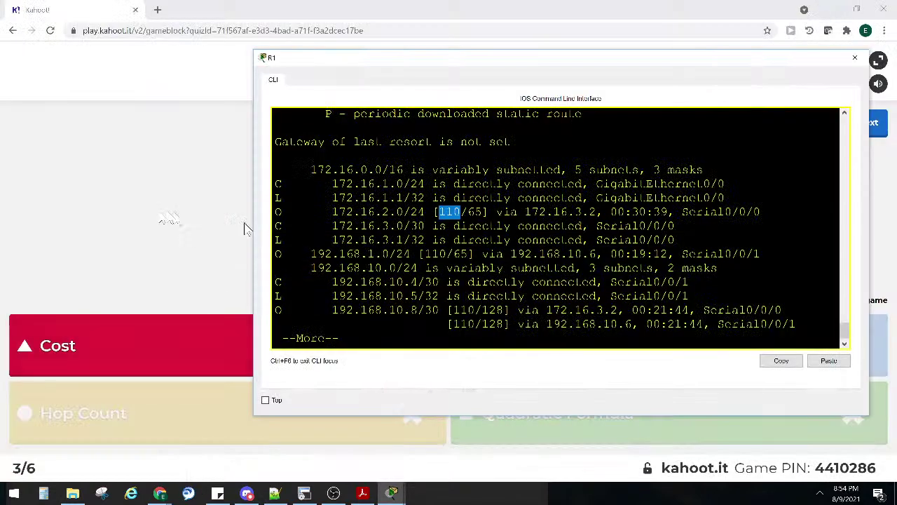
pyautogui.click(218, 8)
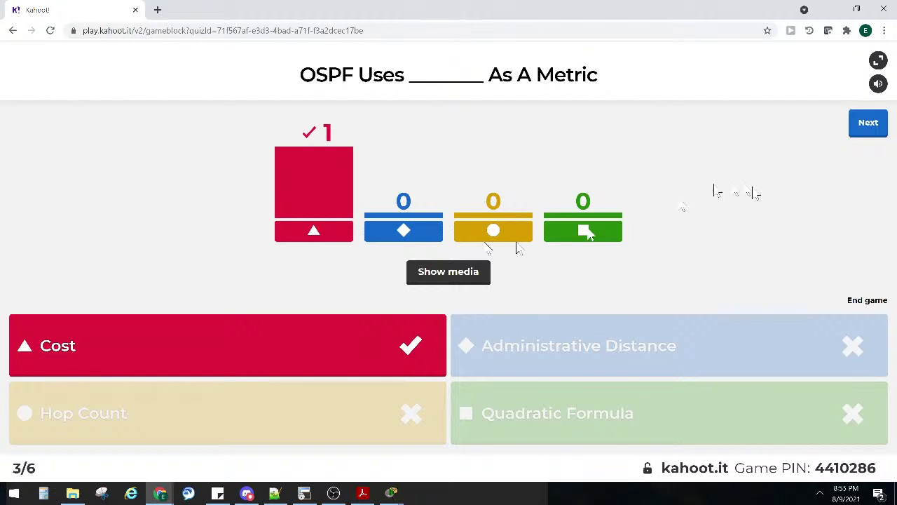
pyautogui.click(860, 124)
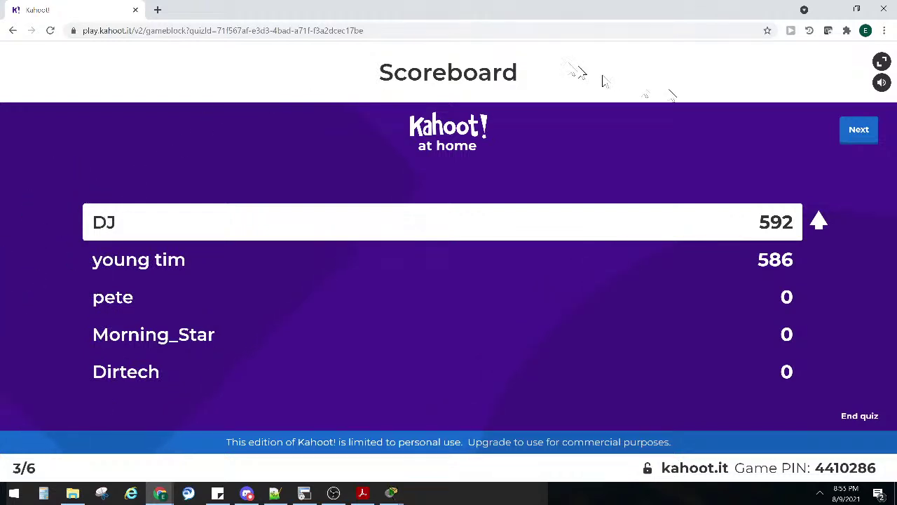
pyautogui.click(862, 133)
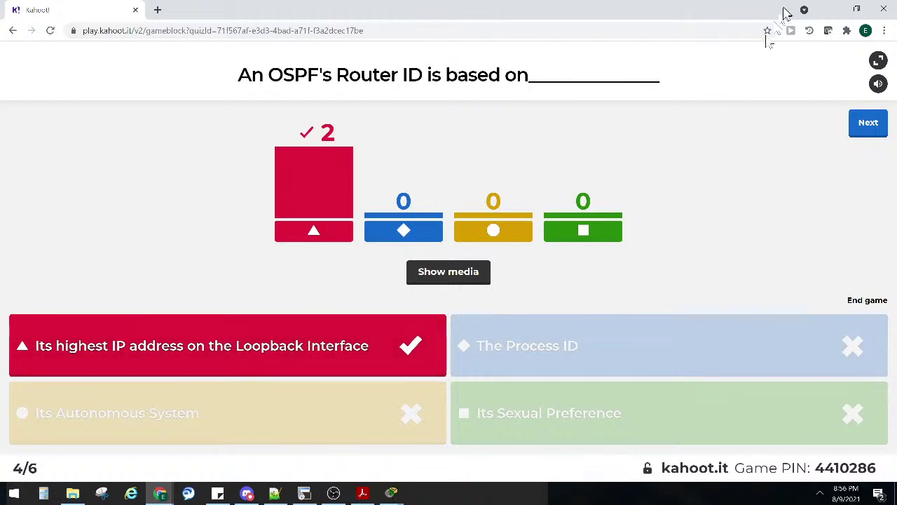
# Switch to the Packet Tracer topology, bring up the PT Activity instructions and highlight the router IDs assigned to R1, R2 and R3.
pyautogui.click(829, 9)
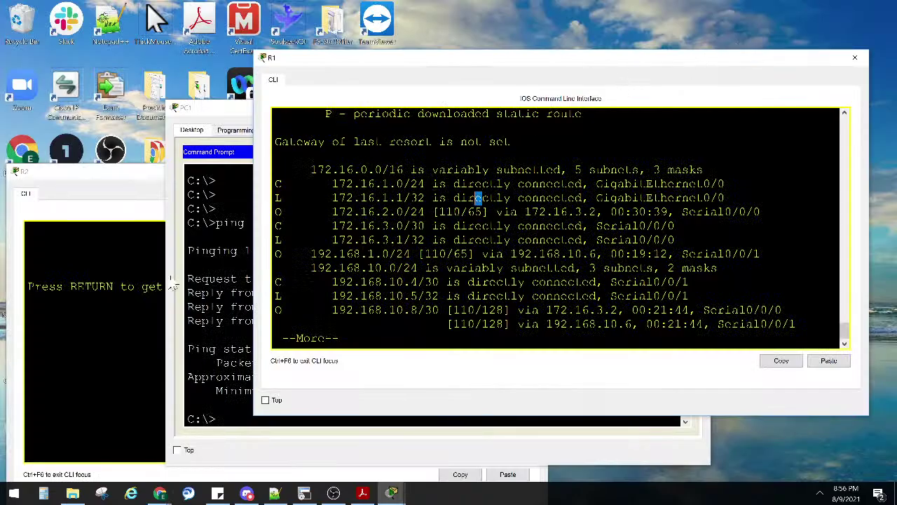
pyautogui.click(241, 266)
pyautogui.click(736, 112)
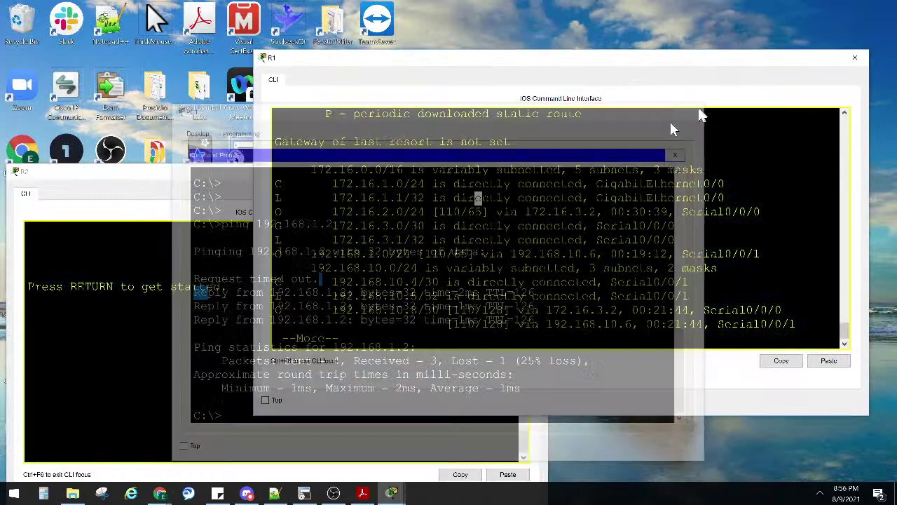
pyautogui.click(390, 493)
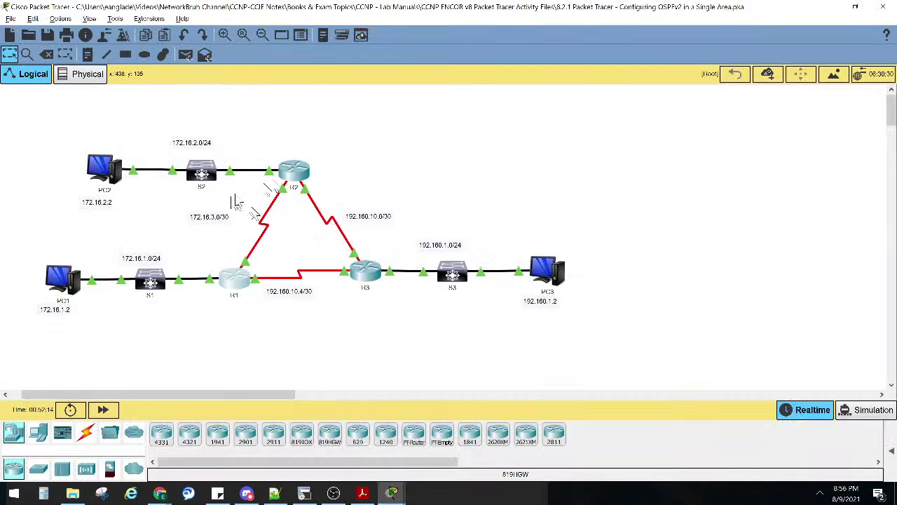
pyautogui.click(392, 492)
pyautogui.click(433, 448)
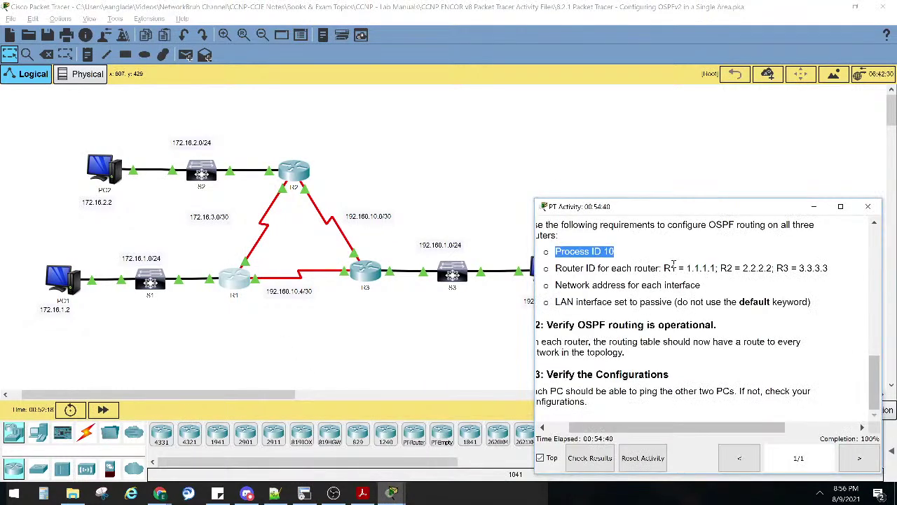
pyautogui.moveTo(664, 267); pyautogui.dragTo(837, 279)
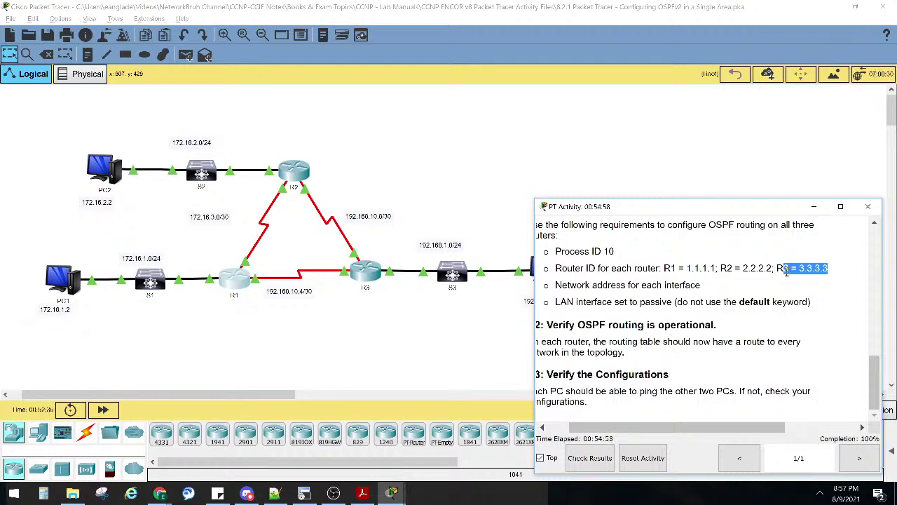
# Bring up R1's CLI beside the activity instructions and display its routing protocol details with "sho ip proto".
pyautogui.click(240, 282)
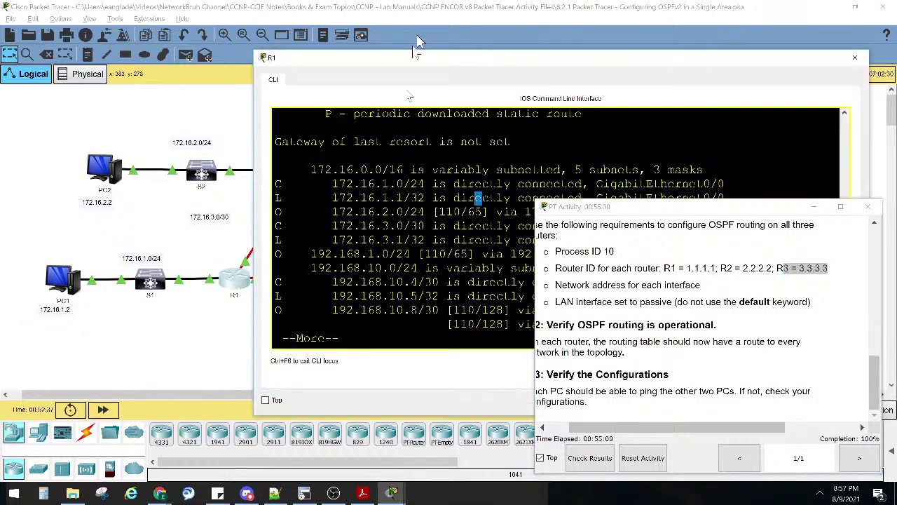
pyautogui.moveTo(416, 50); pyautogui.dragTo(247, 40)
pyautogui.press('space')
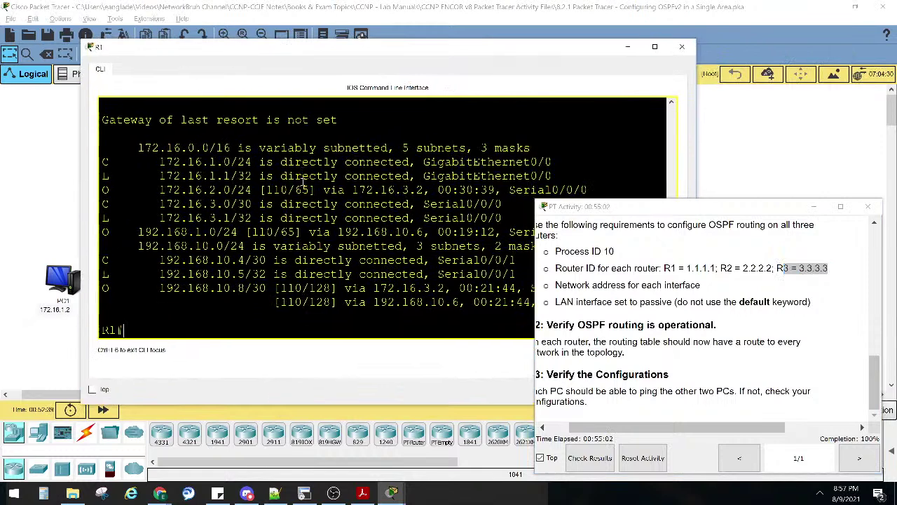
pyautogui.press('Return')
pyautogui.press('Return')
pyautogui.press('Return')
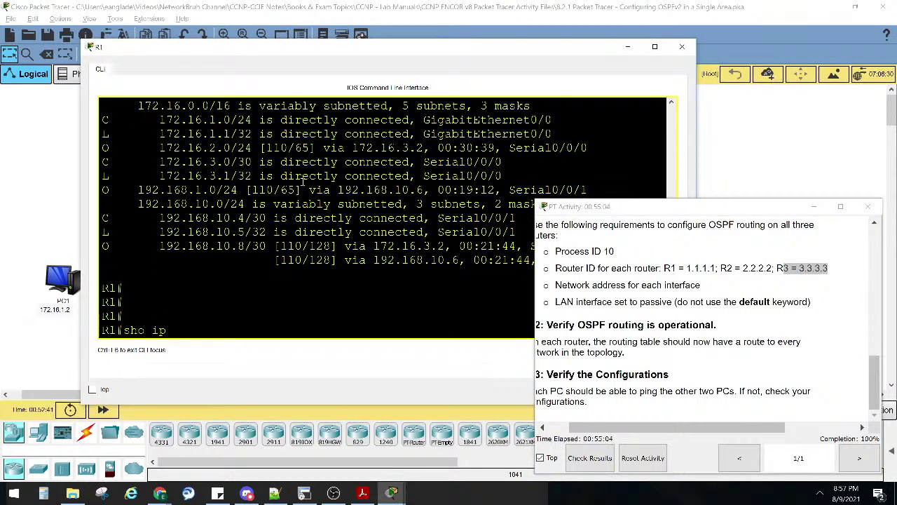
pyautogui.write('sho ip proto')
pyautogui.press('Return')
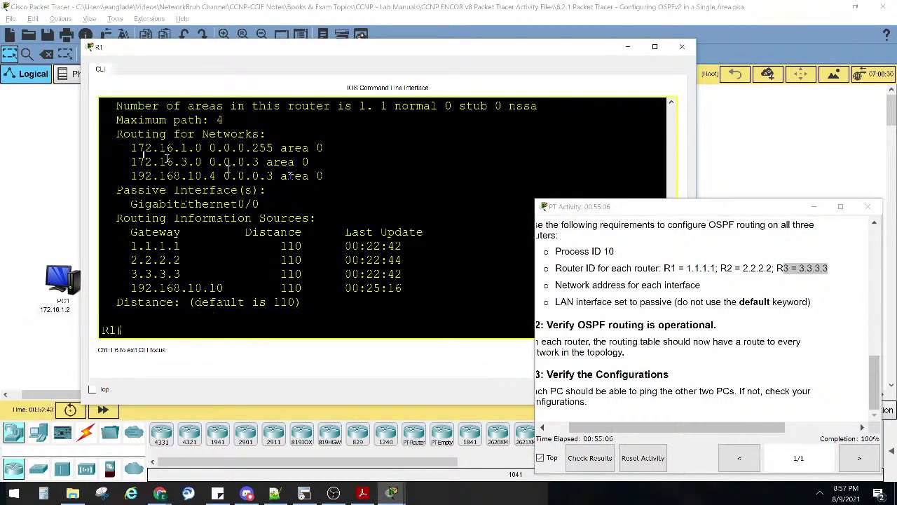
# Locate and highlight R1's Router ID in the routing protocol output.
pyautogui.scroll(3, 168, 160)
pyautogui.scroll(-2, 231, 180)
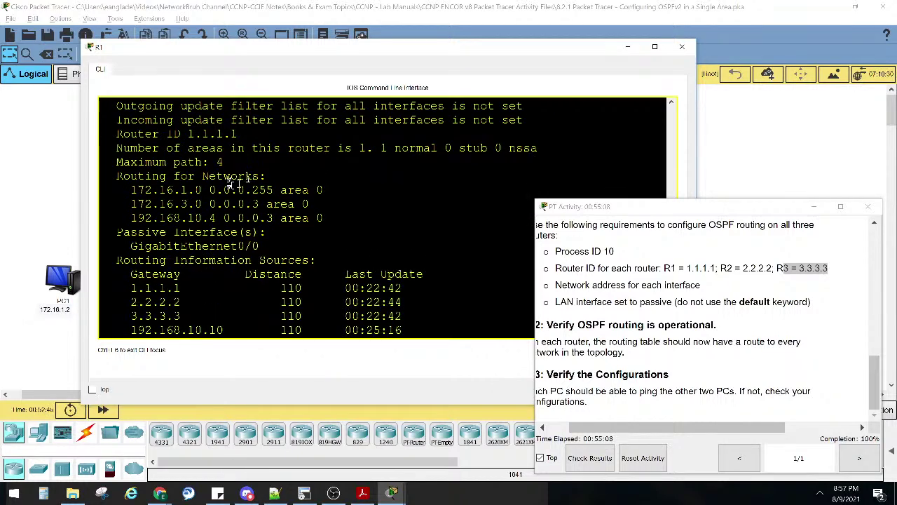
pyautogui.doubleClick(219, 137)
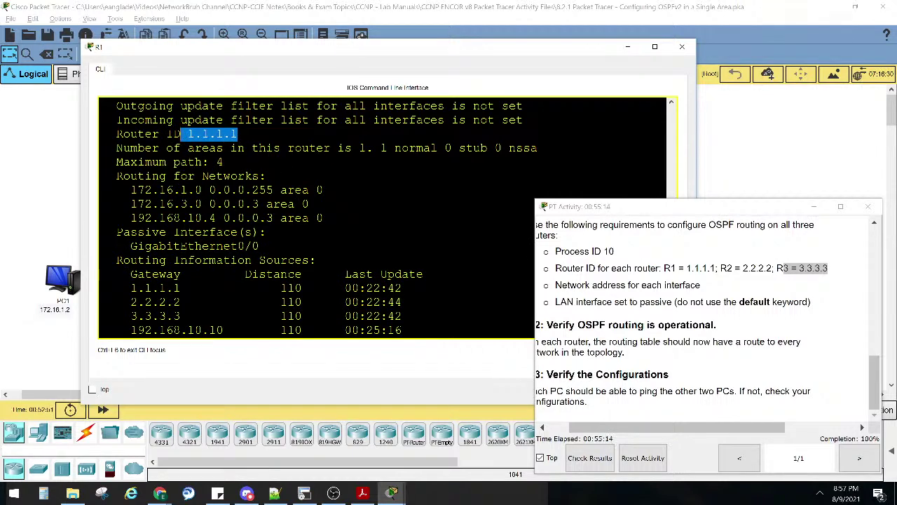
pyautogui.click(414, 229)
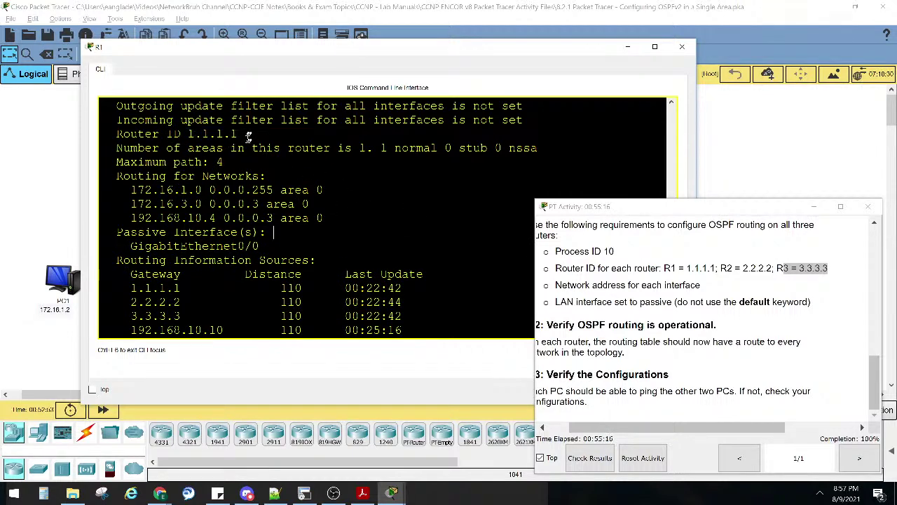
pyautogui.moveTo(248, 136); pyautogui.dragTo(181, 135)
# List R1's interfaces and addresses with "sho ip inter brief" and minimize the PT Activity window covering the output.
pyautogui.press('space')
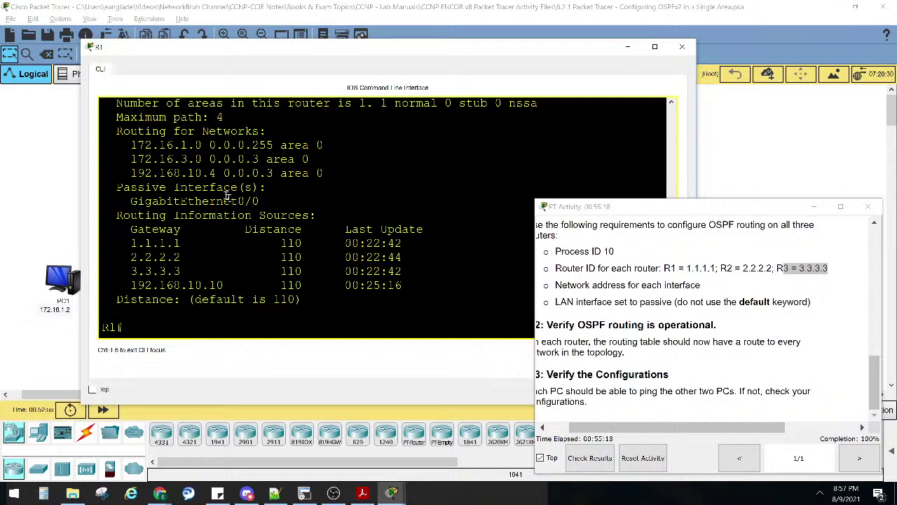
pyautogui.press('Return')
pyautogui.press('Return')
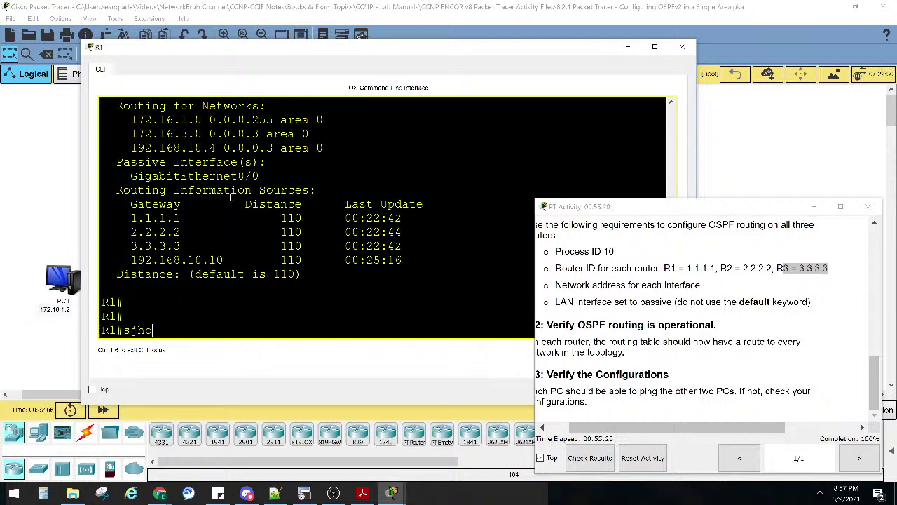
pyautogui.write('sho ip inter brief')
pyautogui.press('Return')
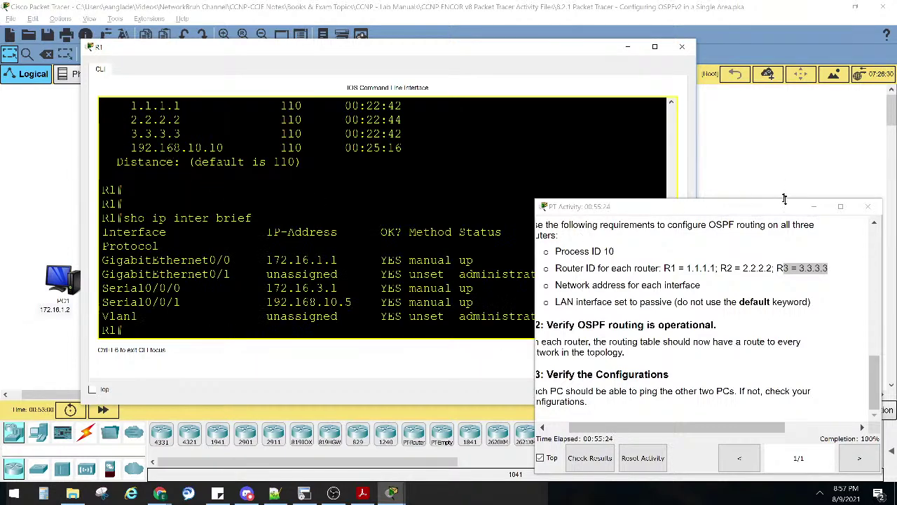
pyautogui.click(813, 206)
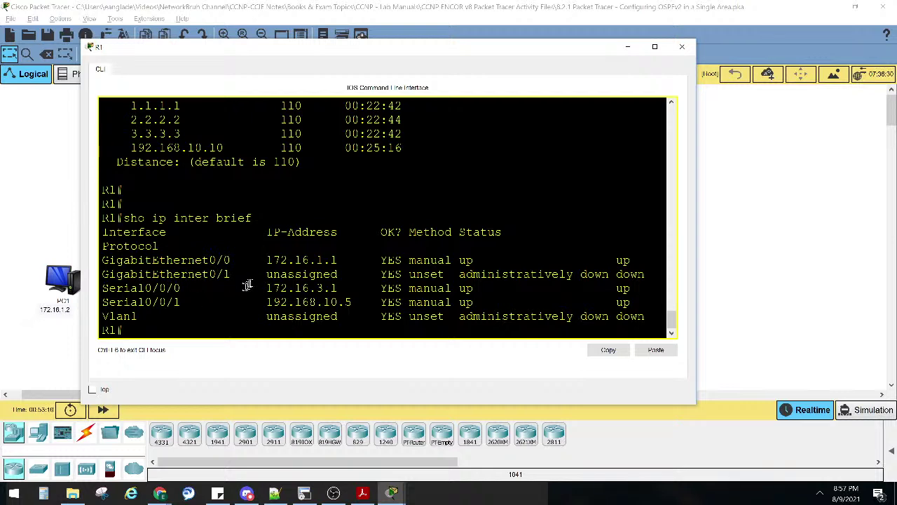
# Highlight the IP addresses of GigabitEthernet0/0, Serial0/0/0 and Serial0/0/1, plus Serial0/0/1's status and protocol, to compare the Router ID candidates.
pyautogui.moveTo(243, 261); pyautogui.dragTo(137, 260)
pyautogui.moveTo(270, 260); pyautogui.dragTo(344, 261)
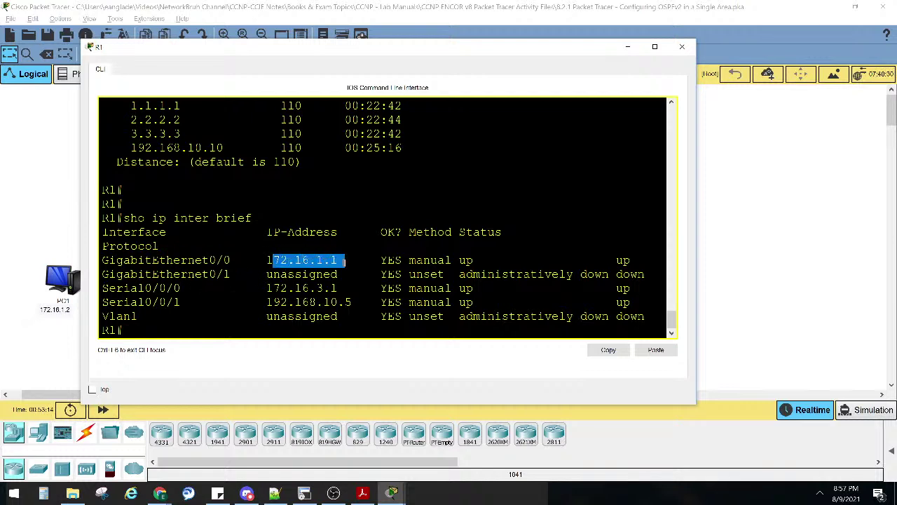
pyautogui.click(150, 289)
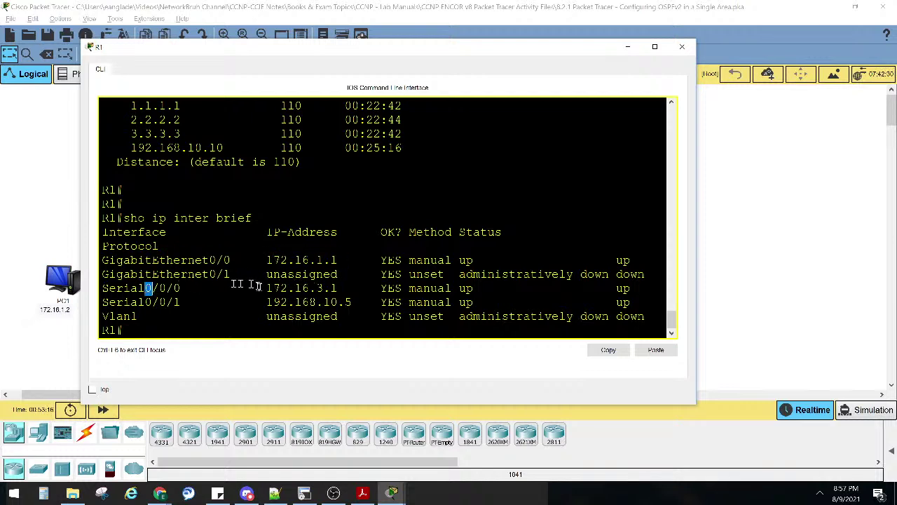
pyautogui.moveTo(259, 288); pyautogui.dragTo(345, 288)
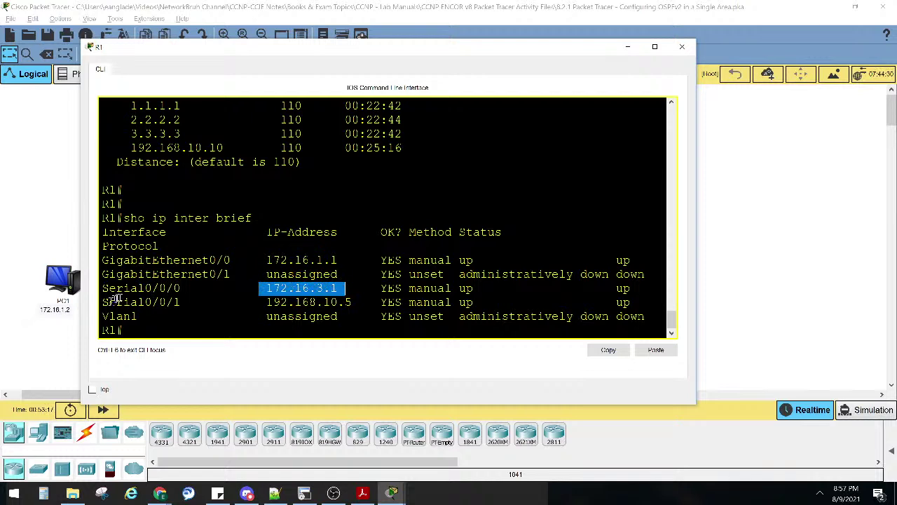
pyautogui.moveTo(108, 303); pyautogui.dragTo(168, 302)
pyautogui.moveTo(267, 302); pyautogui.dragTo(372, 306)
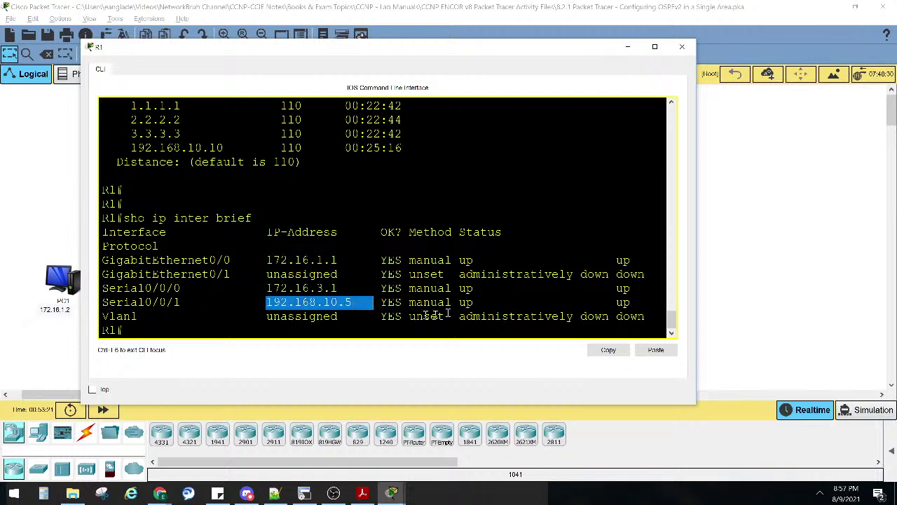
pyautogui.moveTo(459, 303); pyautogui.dragTo(480, 303)
pyautogui.moveTo(609, 303); pyautogui.dragTo(638, 305)
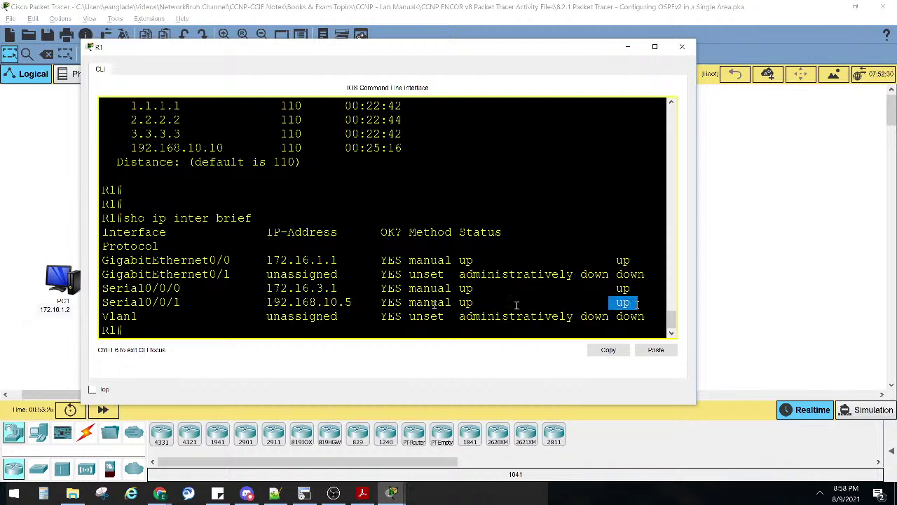
pyautogui.moveTo(365, 304); pyautogui.dragTo(267, 302)
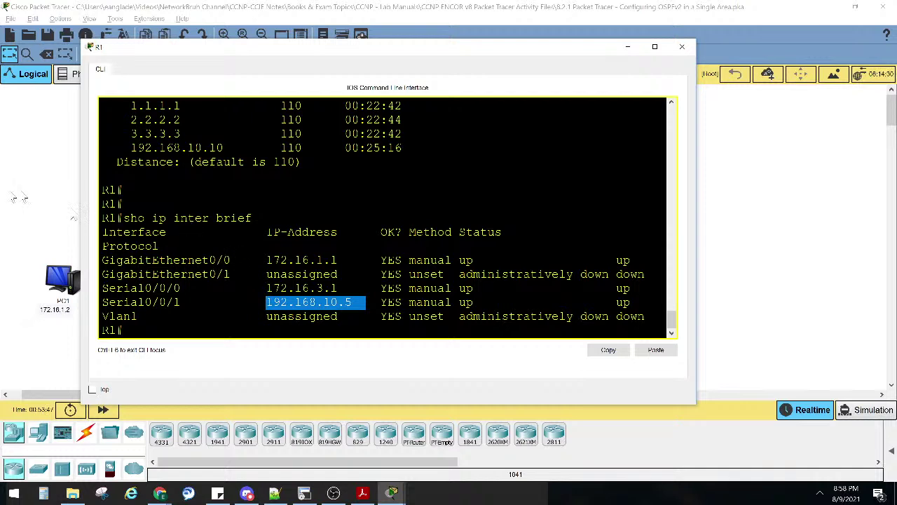
# Return to the Kahoot! quiz in Chrome and advance from the Router ID results past the scoreboard to question 5.
pyautogui.click(160, 494)
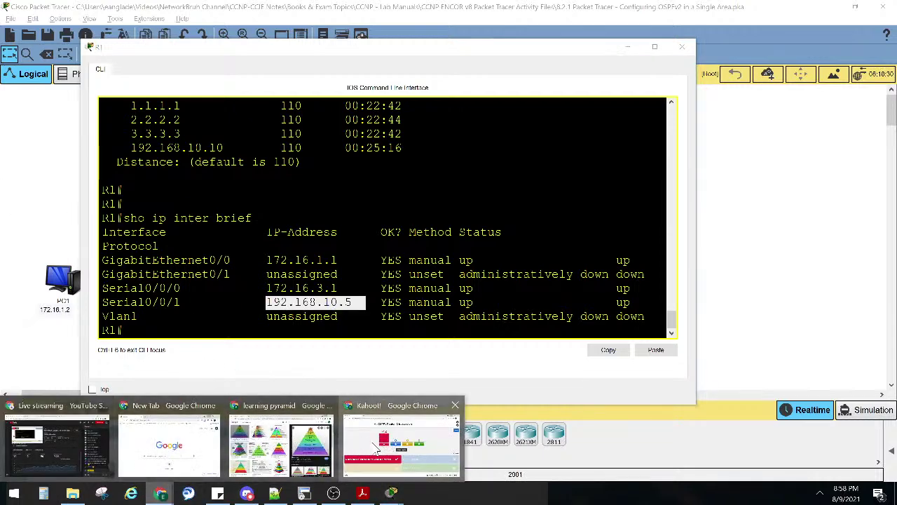
pyautogui.click(372, 445)
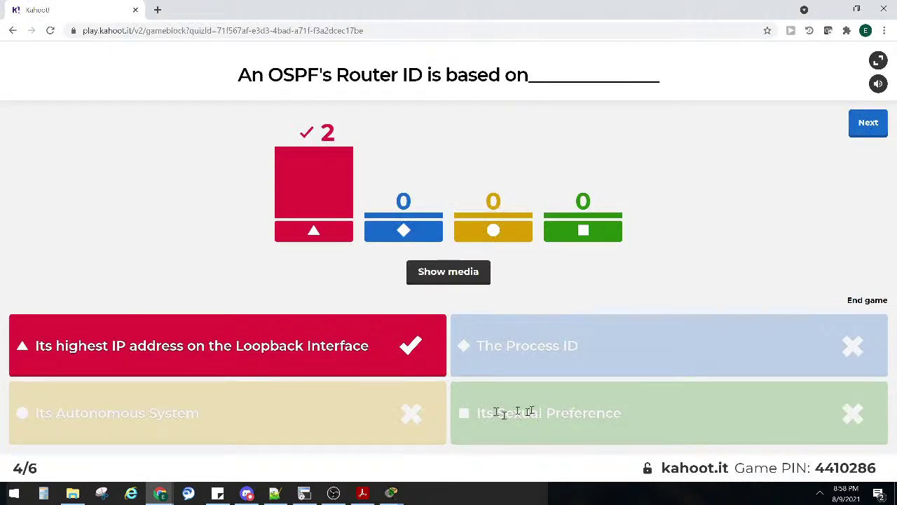
pyautogui.moveTo(477, 418); pyautogui.dragTo(607, 419)
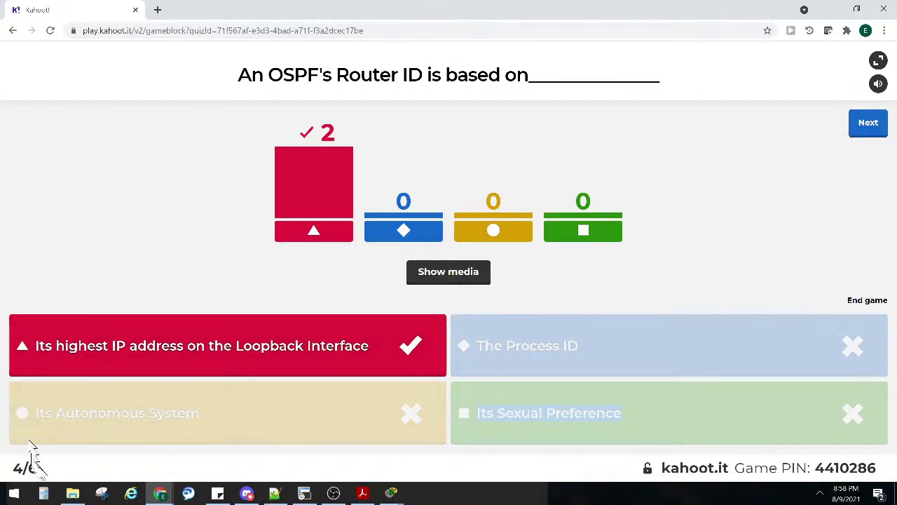
pyautogui.moveTo(38, 468); pyautogui.dragTo(8, 468)
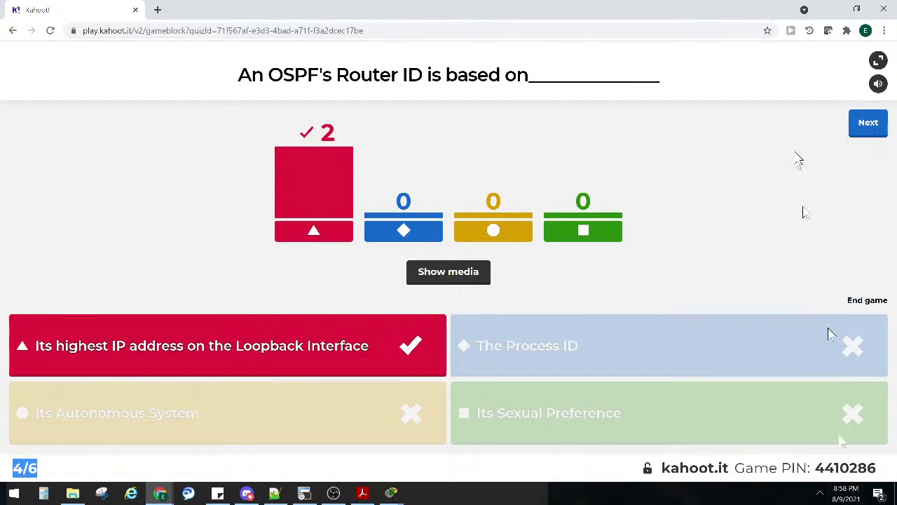
pyautogui.click(869, 127)
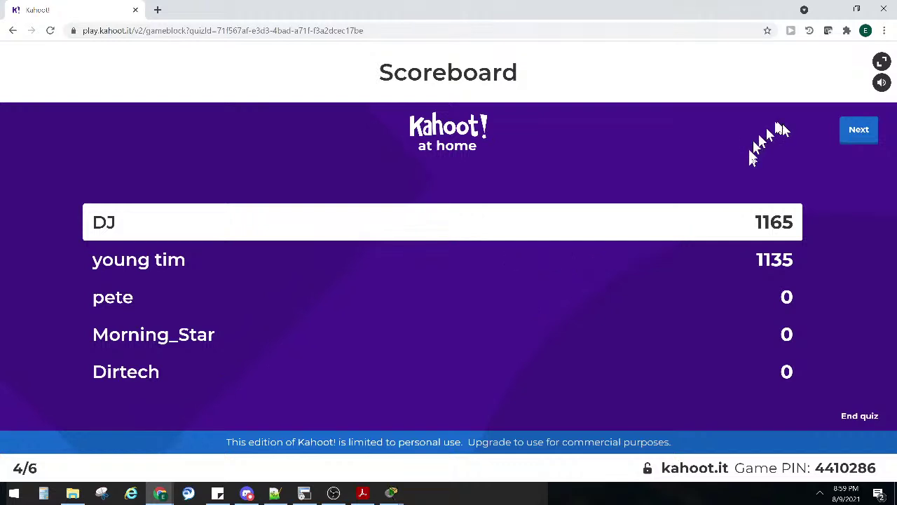
pyautogui.click(858, 132)
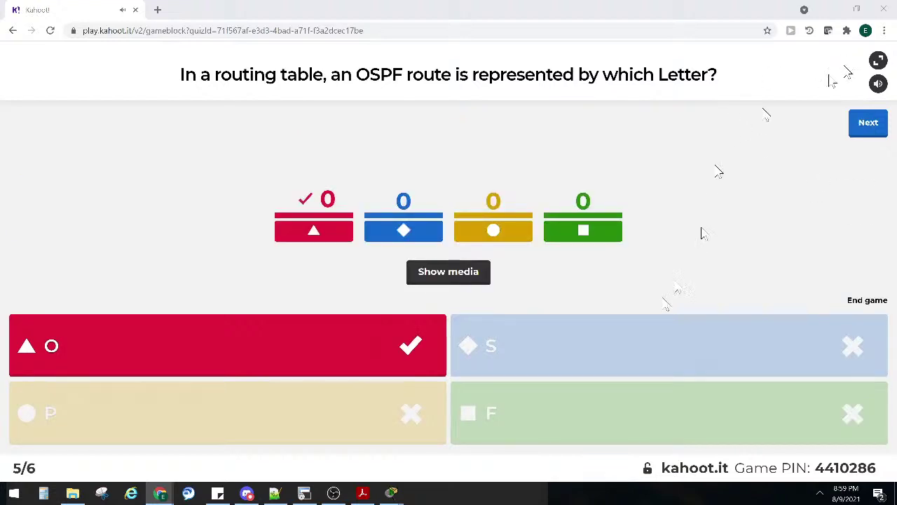
pyautogui.click(304, 491)
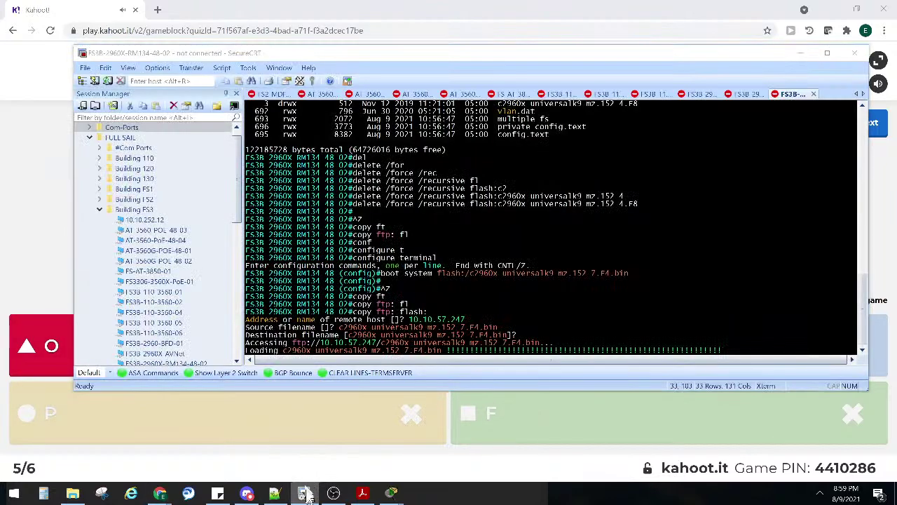
pyautogui.rightClick(304, 493)
pyautogui.click(803, 53)
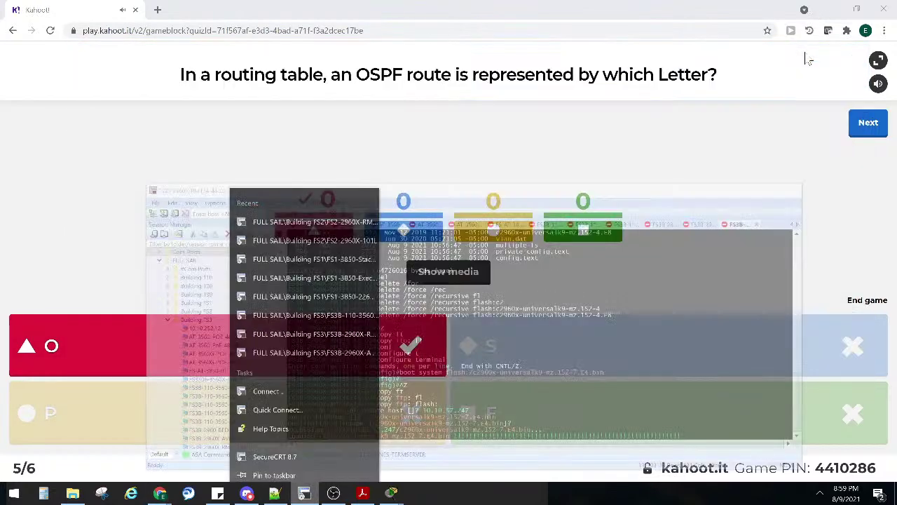
# Bring up R2's CLI in Packet Tracer and enter privileged EXEC mode with "ena".
pyautogui.moveTo(392, 493)
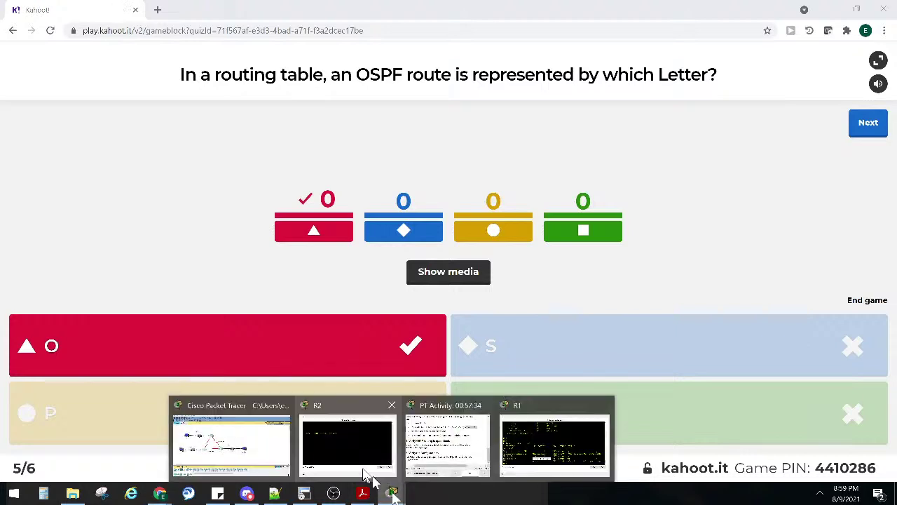
pyautogui.click(342, 452)
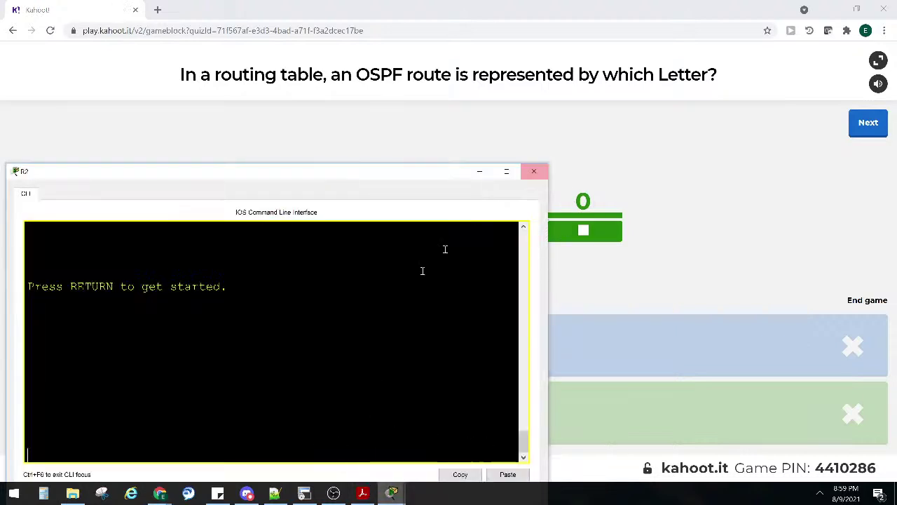
pyautogui.press('Return')
pyautogui.press('Return')
pyautogui.press('Return')
pyautogui.write('ena')
pyautogui.press('Return')
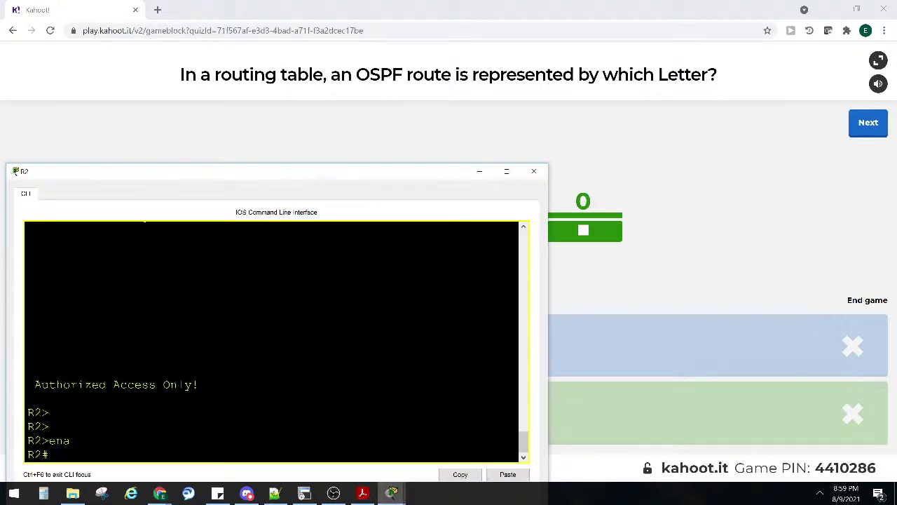
# Display R2's routing table with "sho ip route" and widen the R2 window.
pyautogui.write('sho ip rou')
pyautogui.press('Tab')
pyautogui.press('Return')
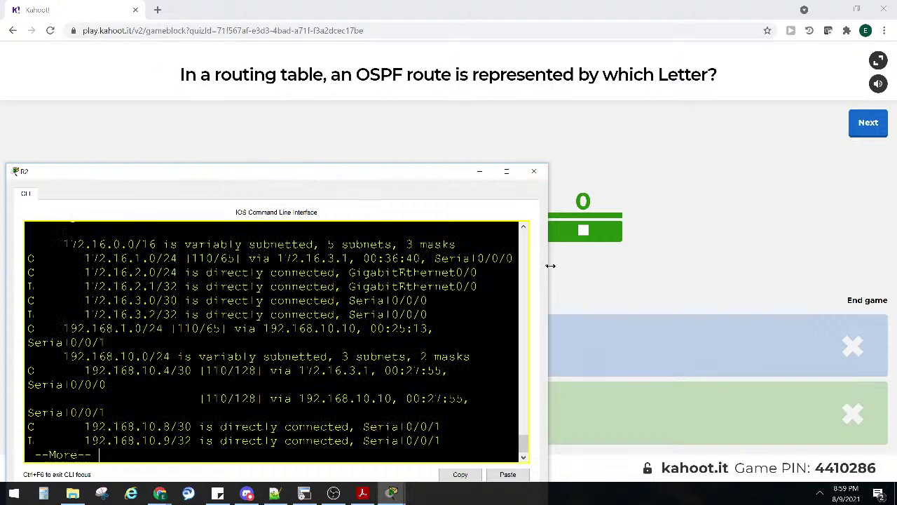
pyautogui.moveTo(554, 276); pyautogui.dragTo(793, 273)
# Highlight the OSPF, BGP, RIP and EIGRP letter codes in R2's routing table legend and minimize the R2 window.
pyautogui.moveTo(336, 396); pyautogui.dragTo(65, 313)
pyautogui.moveTo(306, 326); pyautogui.dragTo(362, 327)
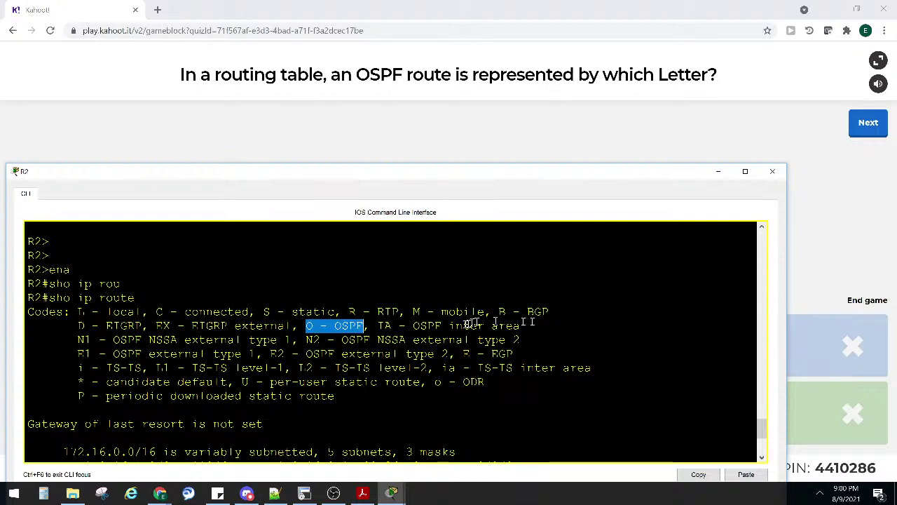
pyautogui.moveTo(500, 313); pyautogui.dragTo(519, 315)
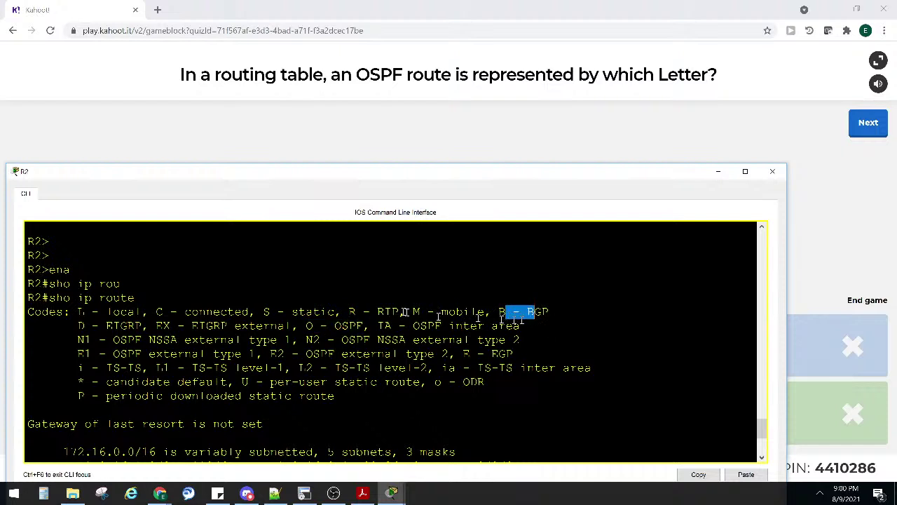
pyautogui.moveTo(356, 313); pyautogui.dragTo(384, 317)
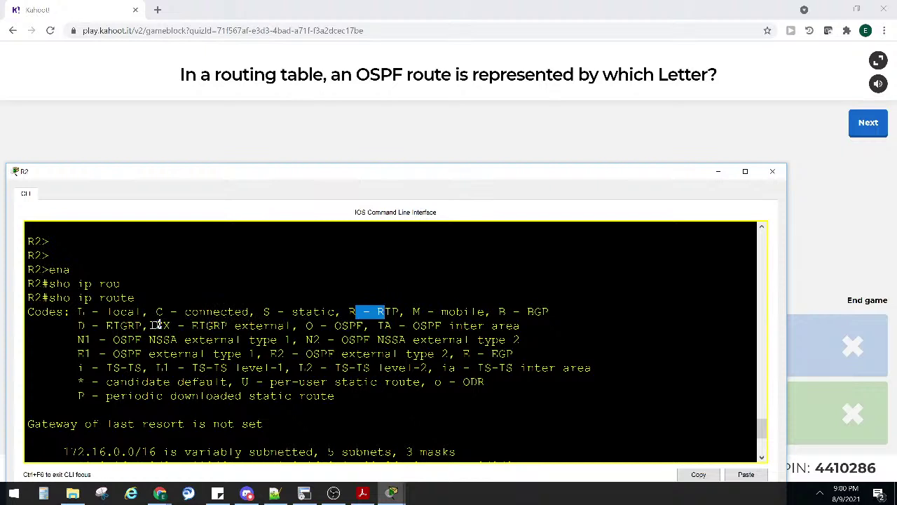
pyautogui.moveTo(143, 325); pyautogui.dragTo(86, 326)
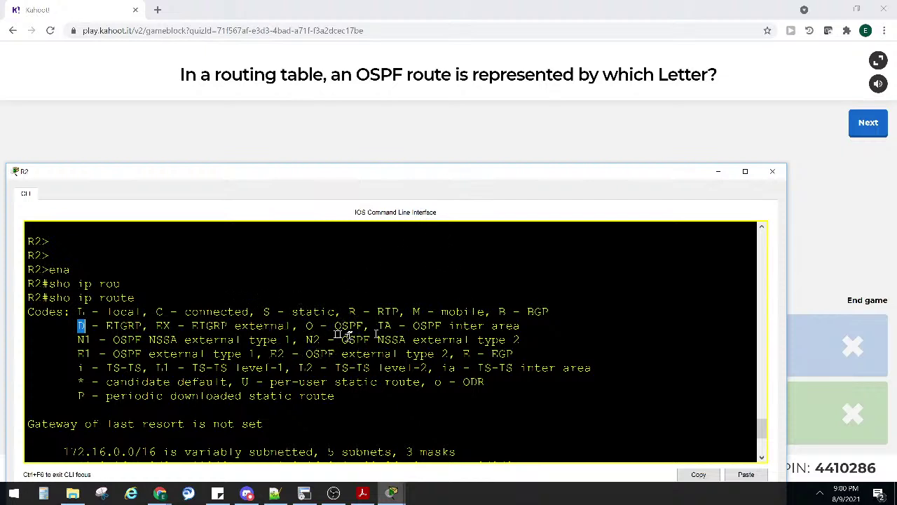
pyautogui.click(718, 171)
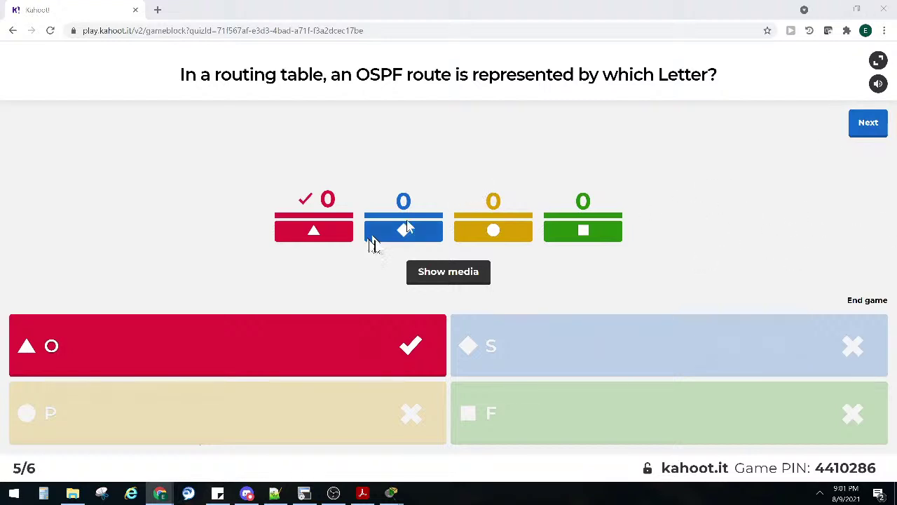
# Show the media for the OSPF route letter question and advance the quiz to the scoreboard.
pyautogui.click(447, 275)
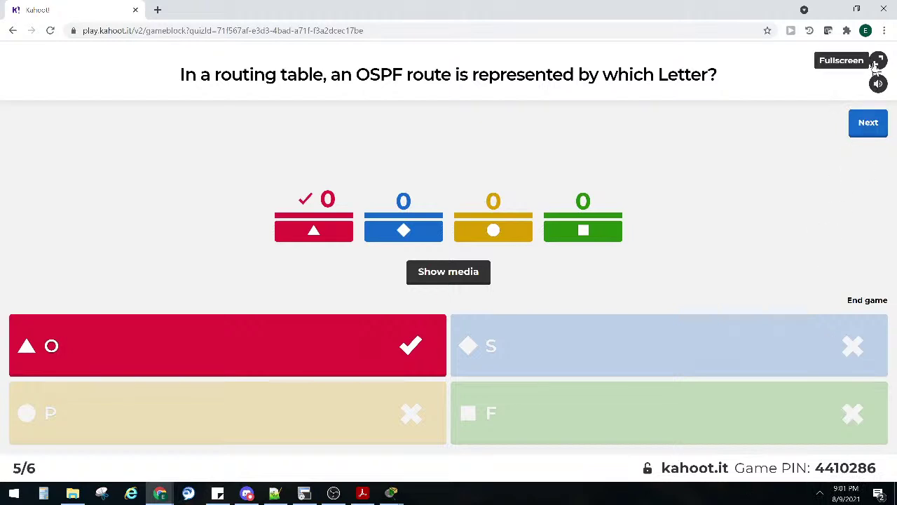
pyautogui.click(868, 122)
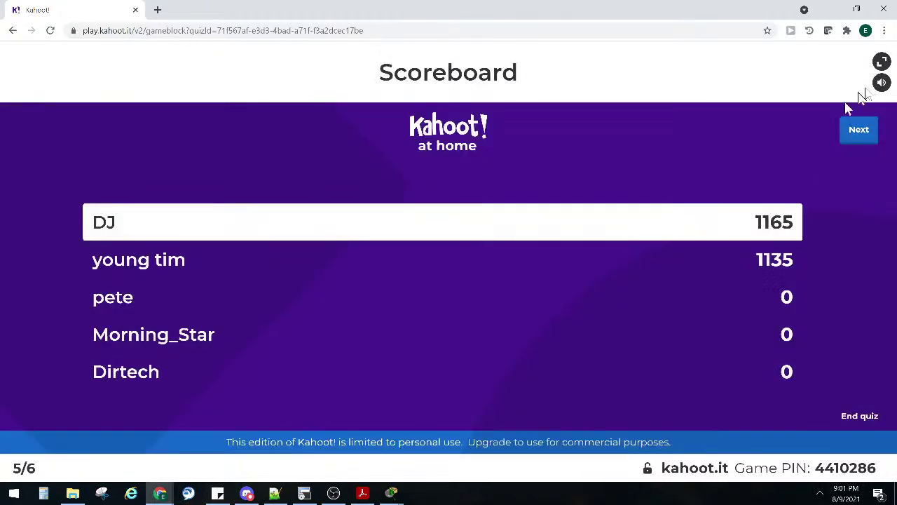
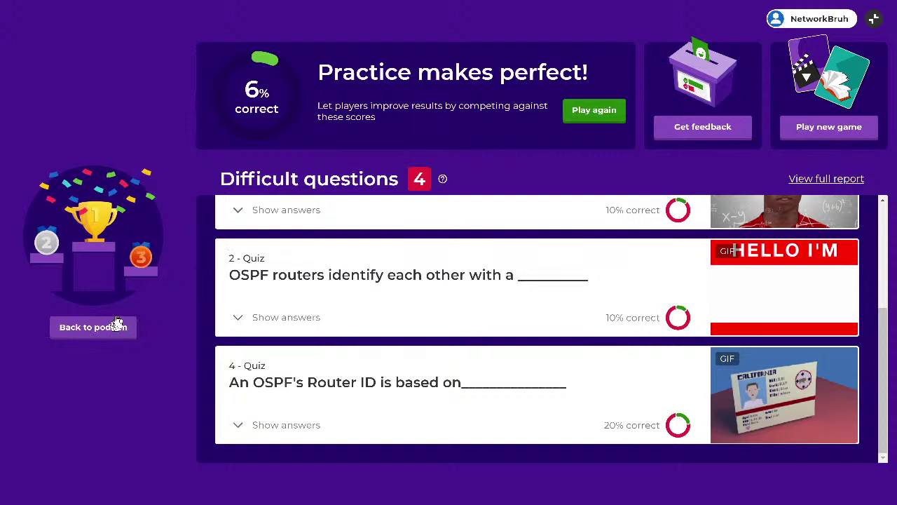
# Return to the podium outside fullscreen and skip its animation to reach the game summary.
pyautogui.click(92, 327)
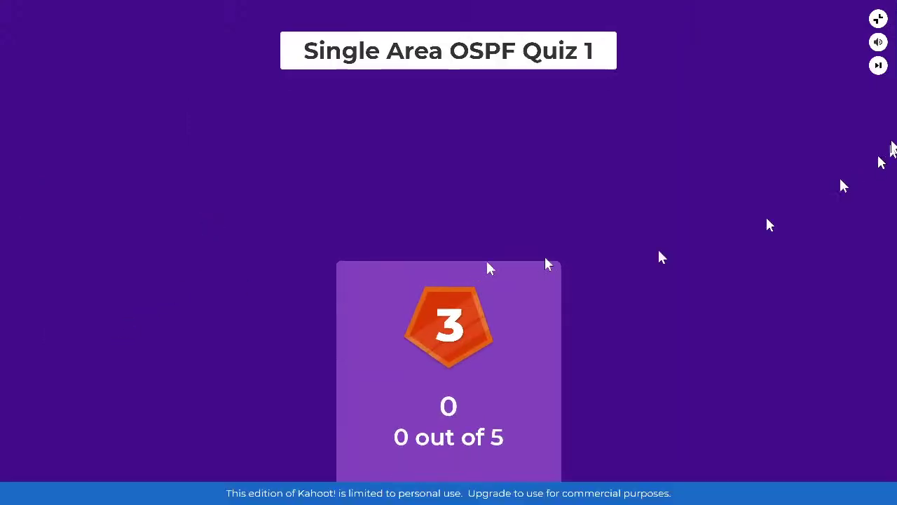
pyautogui.click(878, 19)
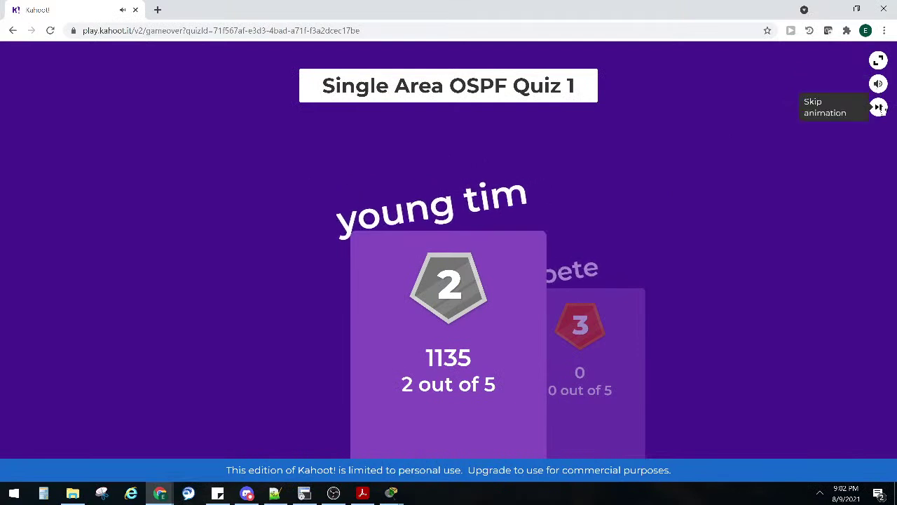
pyautogui.click(878, 106)
pyautogui.click(867, 141)
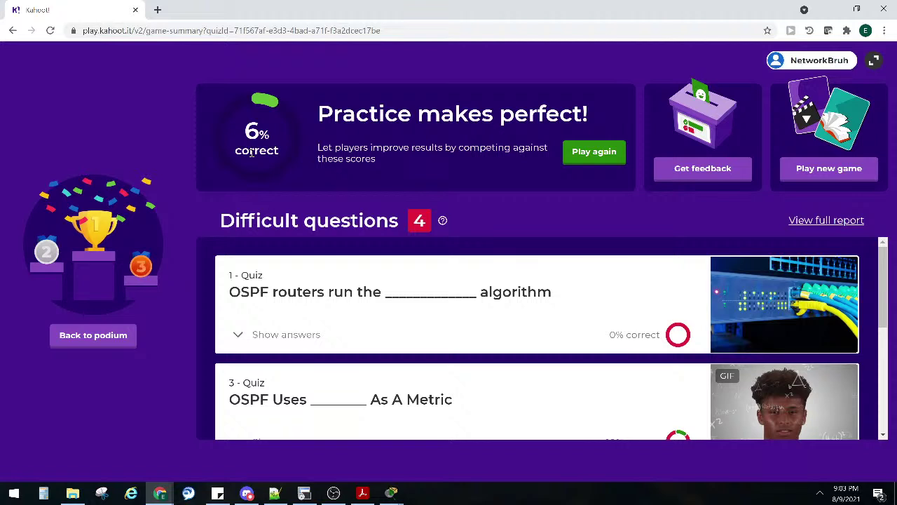
# Restart the quiz for another round and highlight the game PIN in the lobby.
pyautogui.click(580, 157)
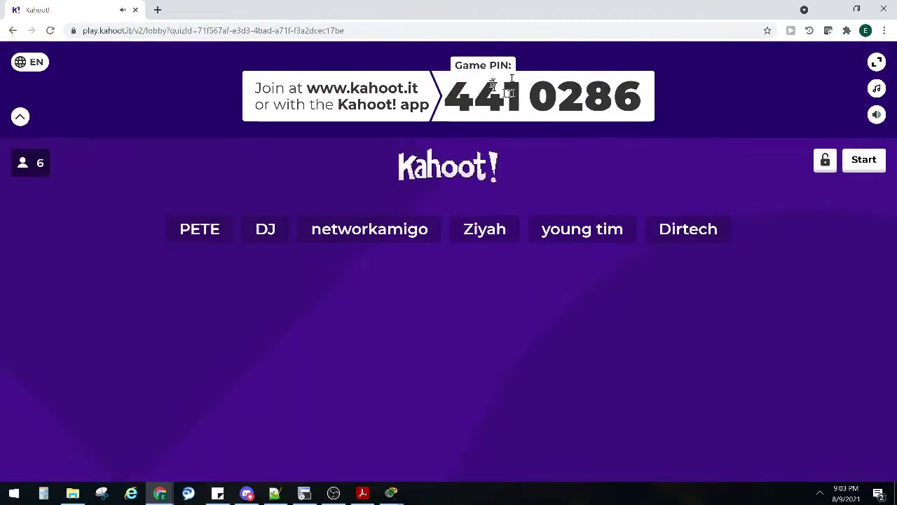
pyautogui.moveTo(642, 101); pyautogui.dragTo(425, 97)
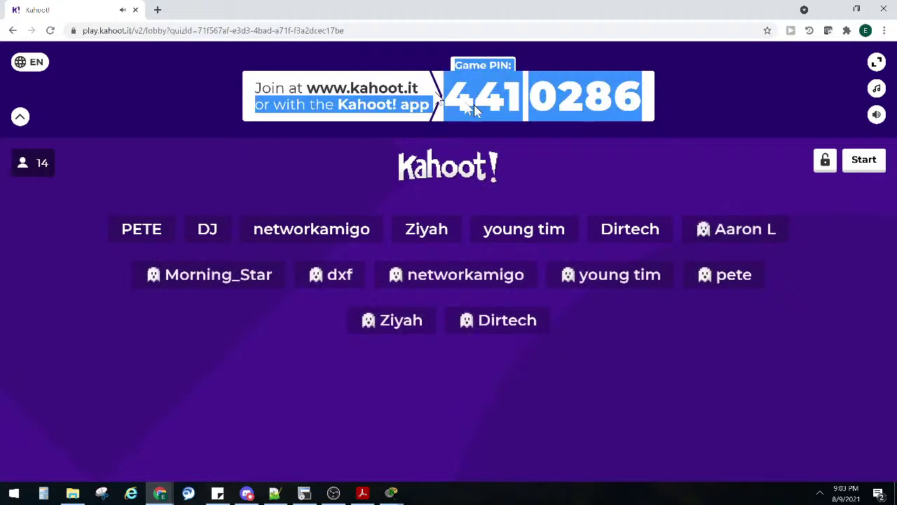
pyautogui.click(330, 124)
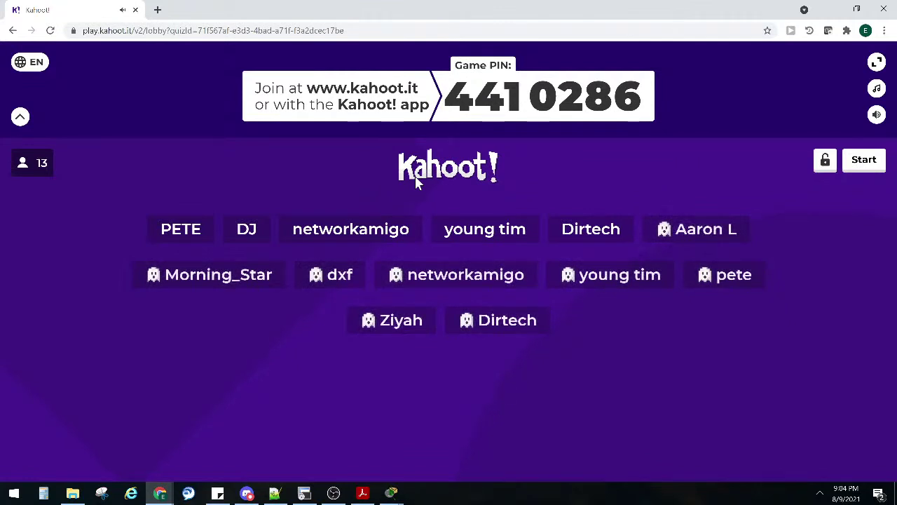
# Copy the game PIN from the lobby's join banner and switch to another window.
pyautogui.moveTo(307, 88); pyautogui.dragTo(637, 98)
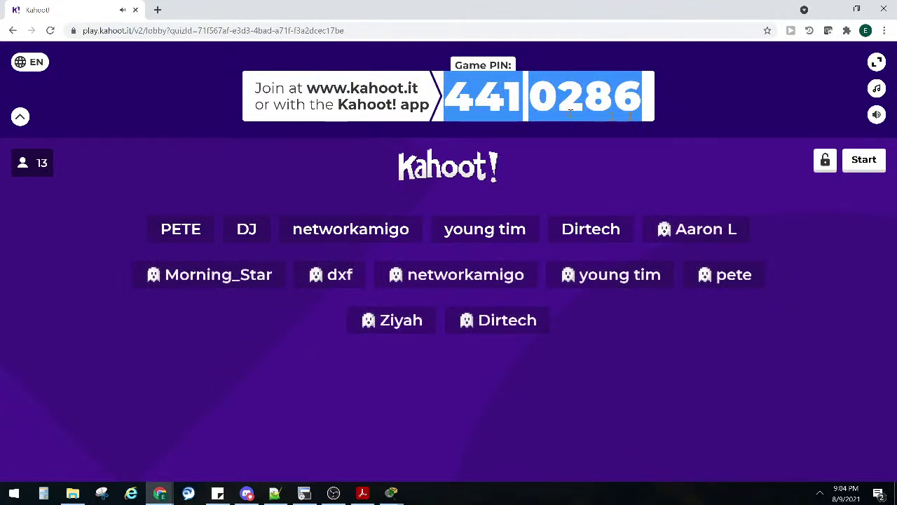
pyautogui.rightClick(581, 102)
pyautogui.click(601, 111)
pyautogui.hotkey('alt', 'Tab')
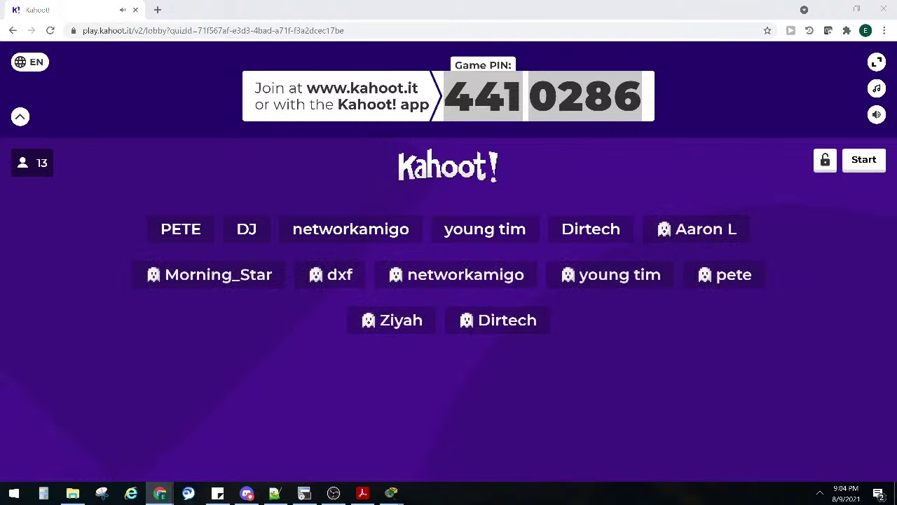
# Highlight "Kahoot! app" in the lobby's join instructions and clear the selection.
pyautogui.click(356, 104)
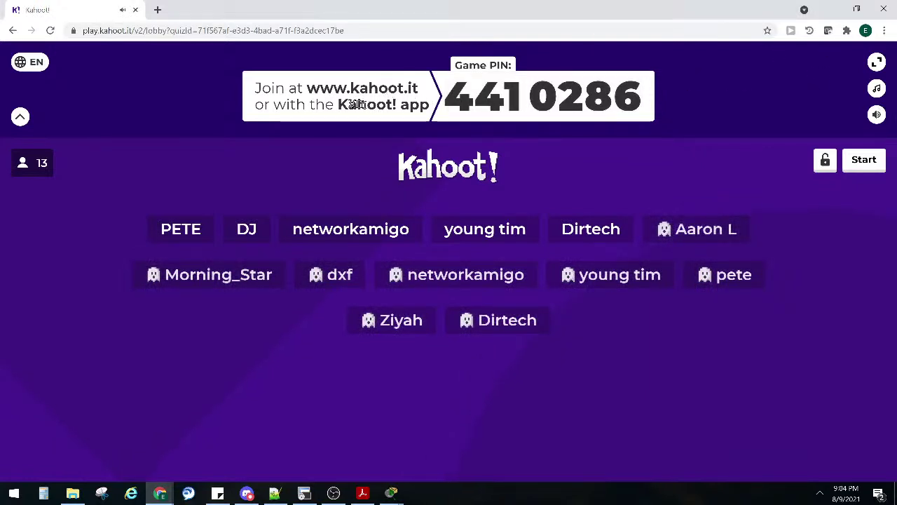
pyautogui.moveTo(339, 104); pyautogui.dragTo(423, 106)
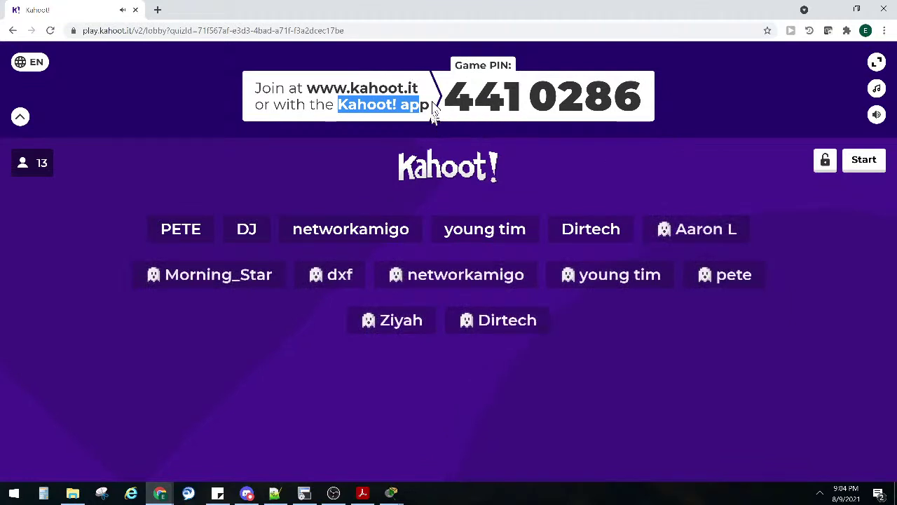
pyautogui.click(426, 125)
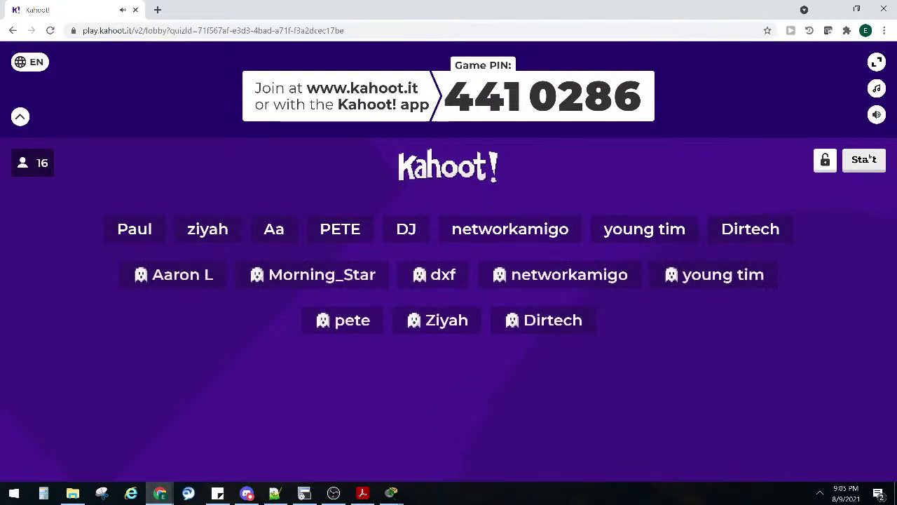
# Start the new round and highlight the first question's wording and its "Quick AF Routes" answer.
pyautogui.click(864, 160)
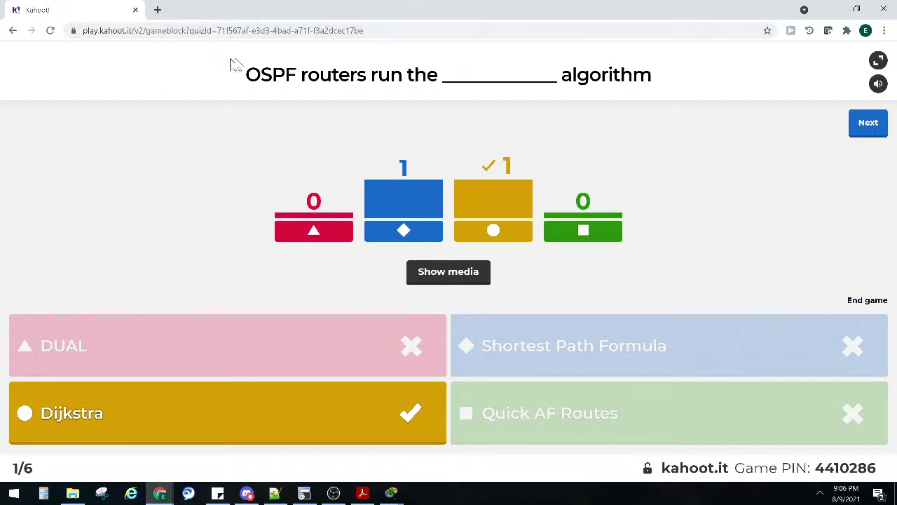
pyautogui.moveTo(254, 76); pyautogui.dragTo(442, 76)
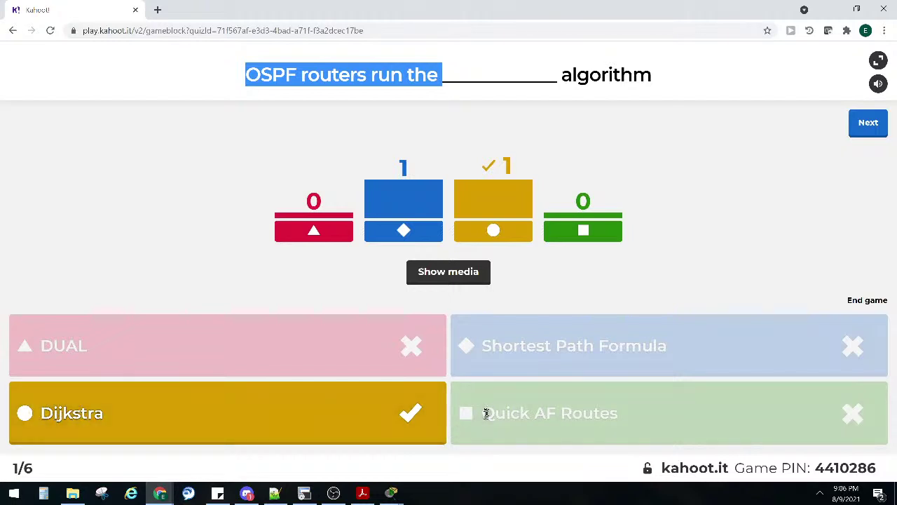
pyautogui.moveTo(486, 413); pyautogui.dragTo(626, 426)
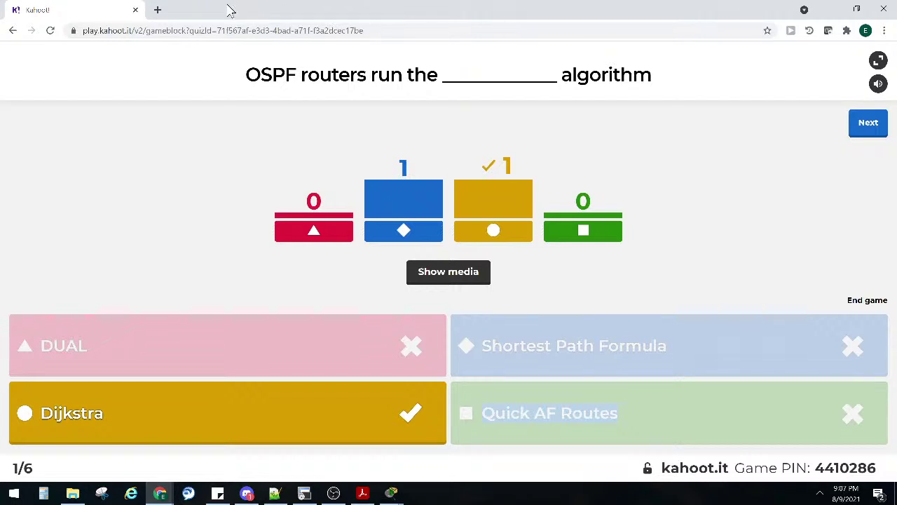
# Switch to R1's CLI in Packet Tracer and exit its console session.
pyautogui.hotkey('alt', 'Tab')
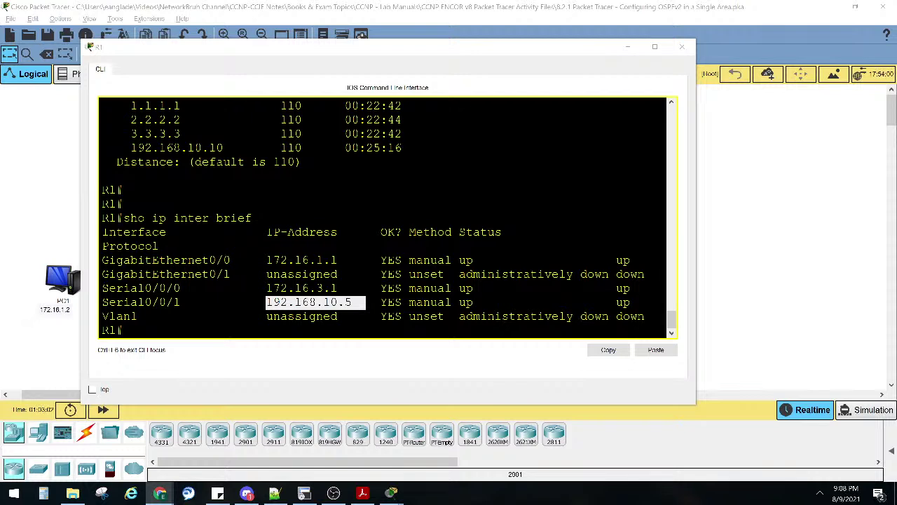
pyautogui.write('exit')
pyautogui.press('Return')
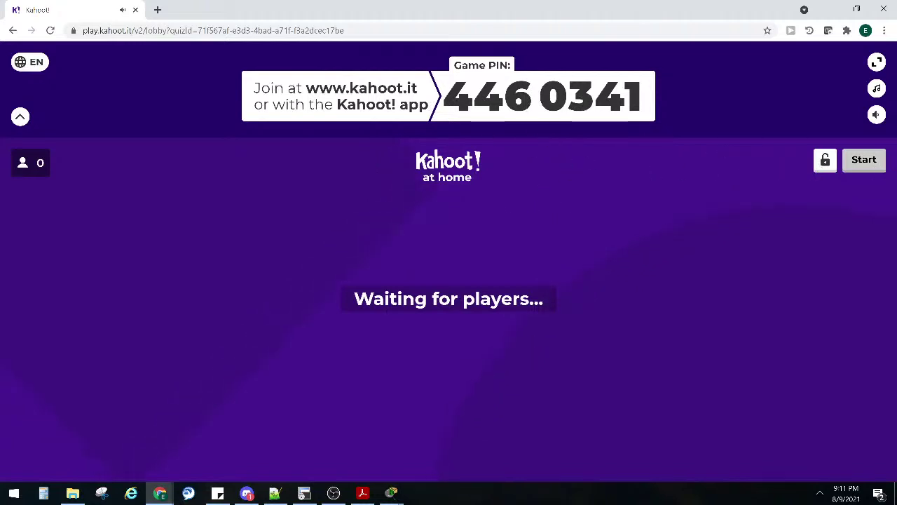
# Switch between the other open windows while players join the lobby, and start the quiz.
pyautogui.click(363, 493)
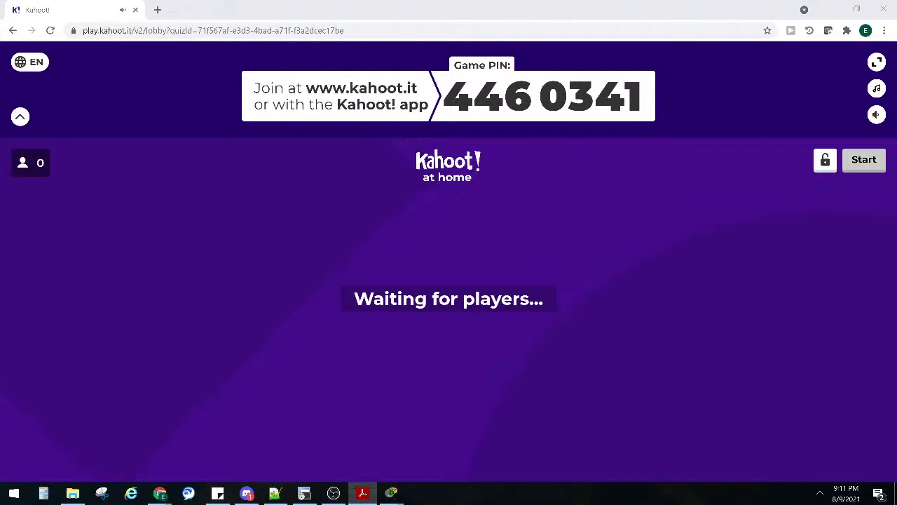
pyautogui.hotkey('alt', 'Tab')
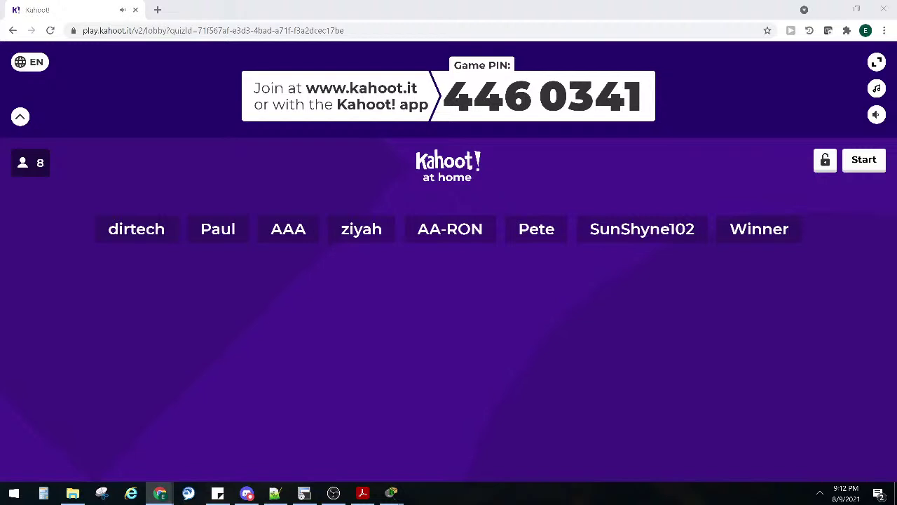
pyautogui.hotkey('alt', 'Tab')
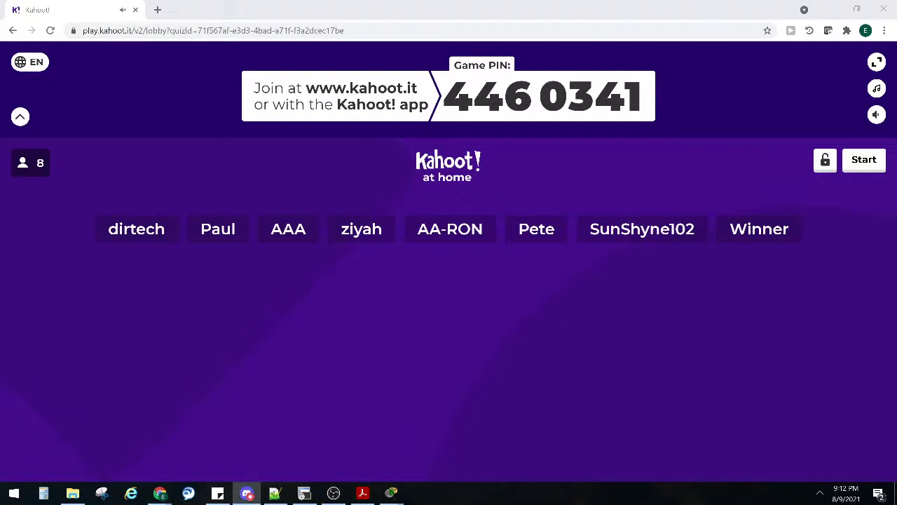
pyautogui.hotkey('alt', 'Tab')
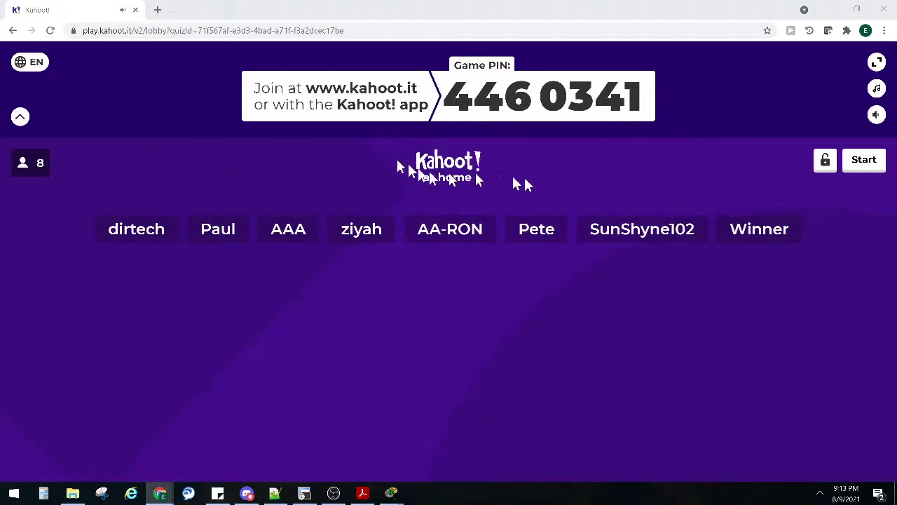
pyautogui.click(864, 160)
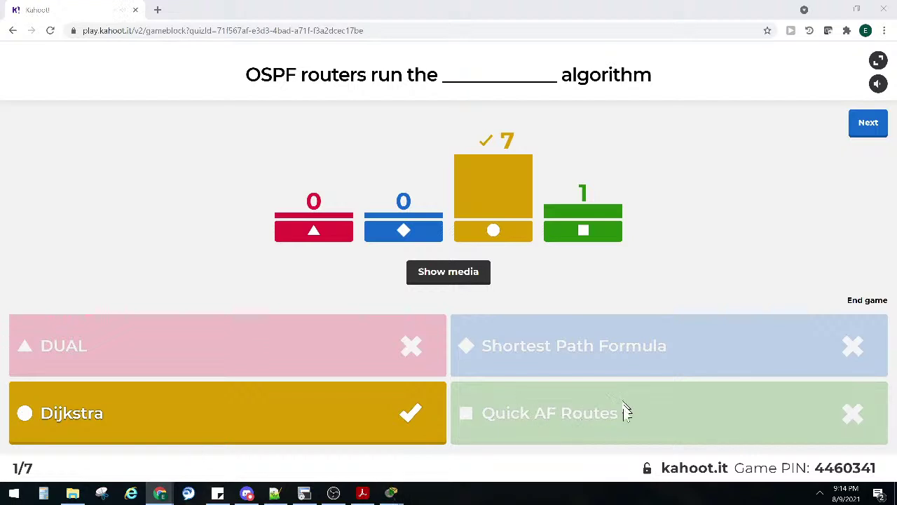
# Highlight the "Quick AF Routes" answer and advance past the scoreboard to the second question.
pyautogui.moveTo(626, 411); pyautogui.dragTo(468, 379)
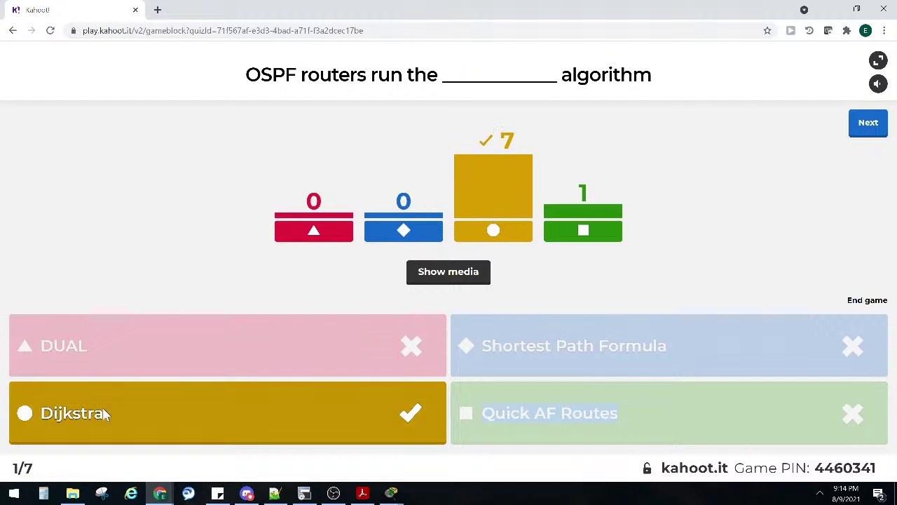
pyautogui.moveTo(304, 493)
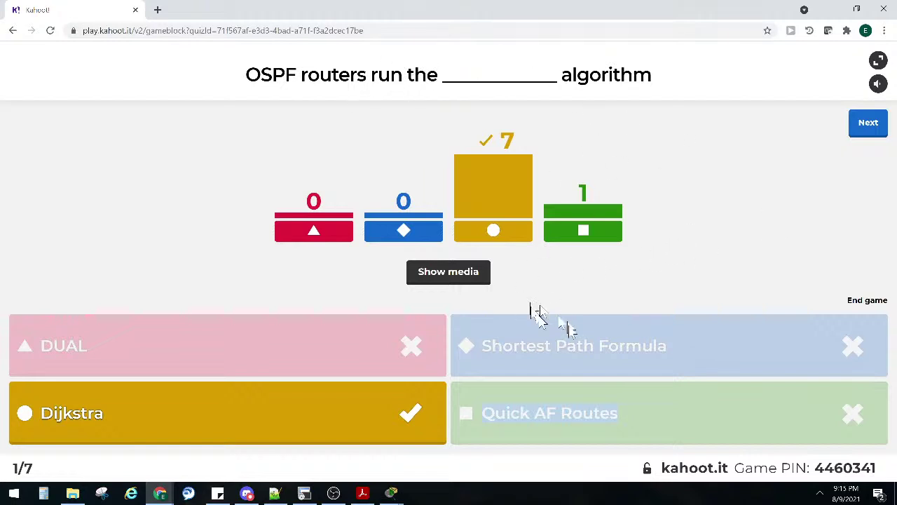
pyautogui.click(868, 123)
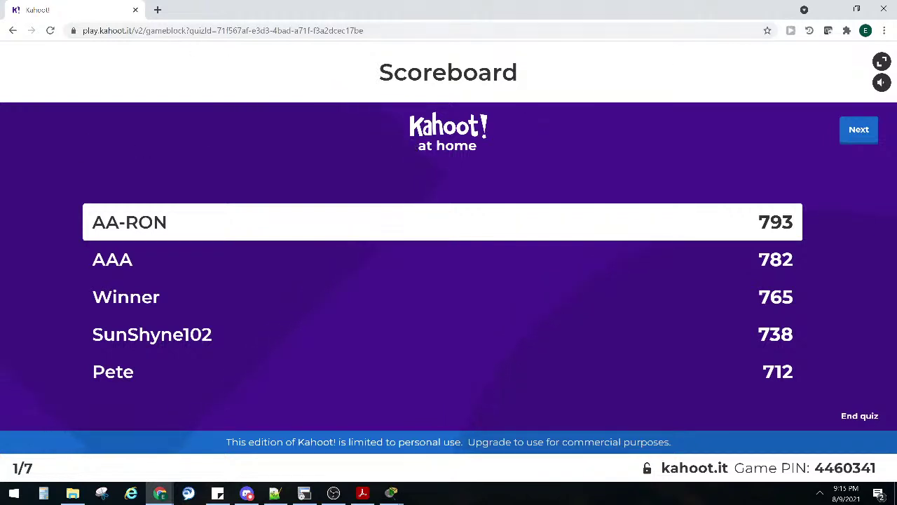
pyautogui.click(843, 140)
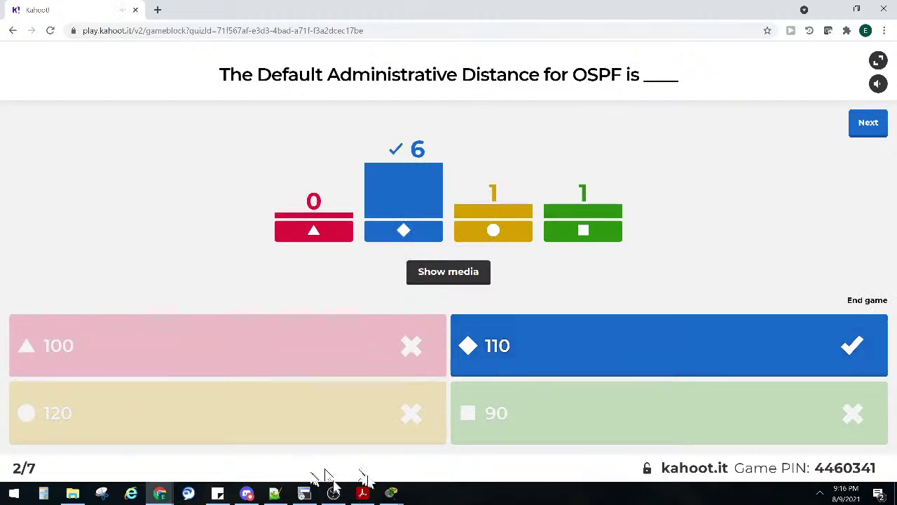
# Switch to R2's CLI in Packet Tracer and start its console session.
pyautogui.click(392, 493)
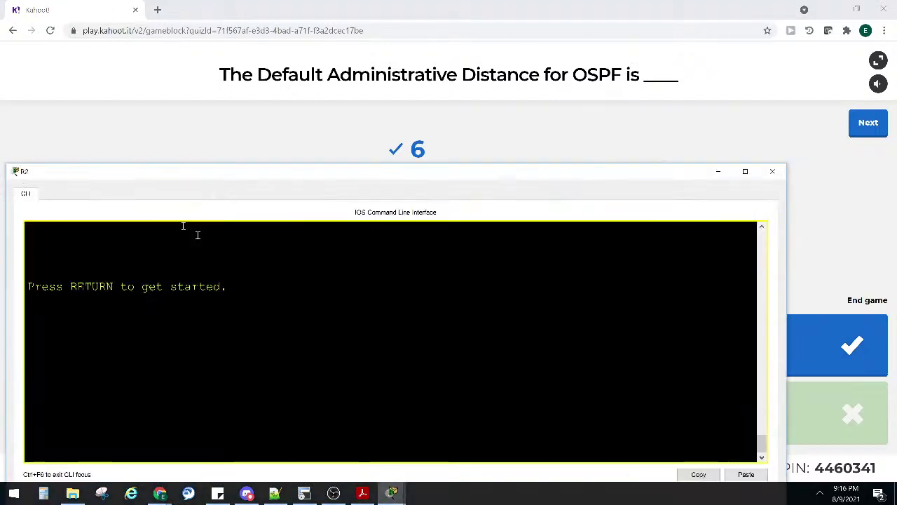
pyautogui.press('Return')
pyautogui.press('Return')
pyautogui.press('Return')
pyautogui.press('Return')
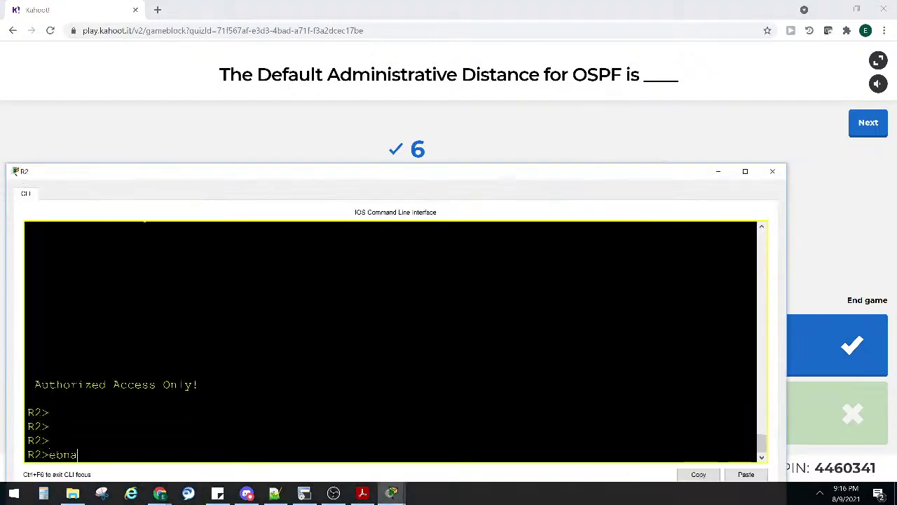
pyautogui.write('ebna')
pyautogui.press('Return')
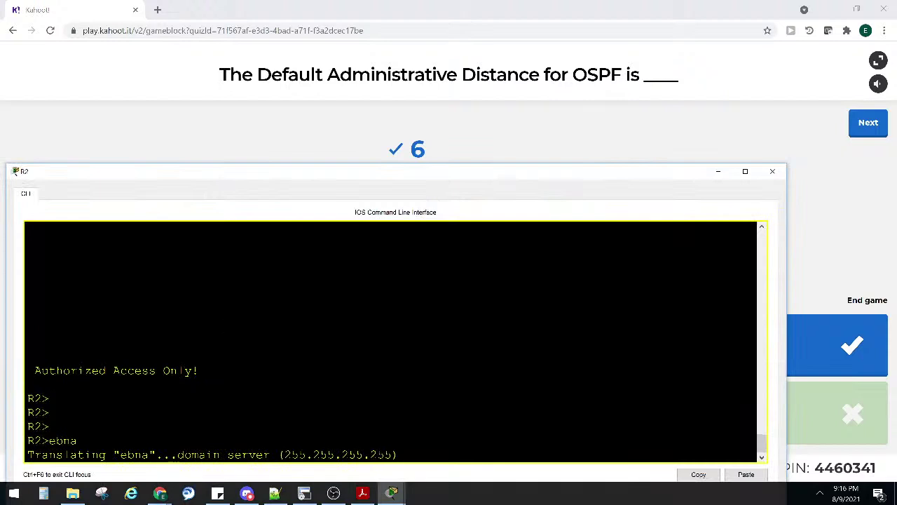
pyautogui.hotkey('ctrl', 'shift', '6')
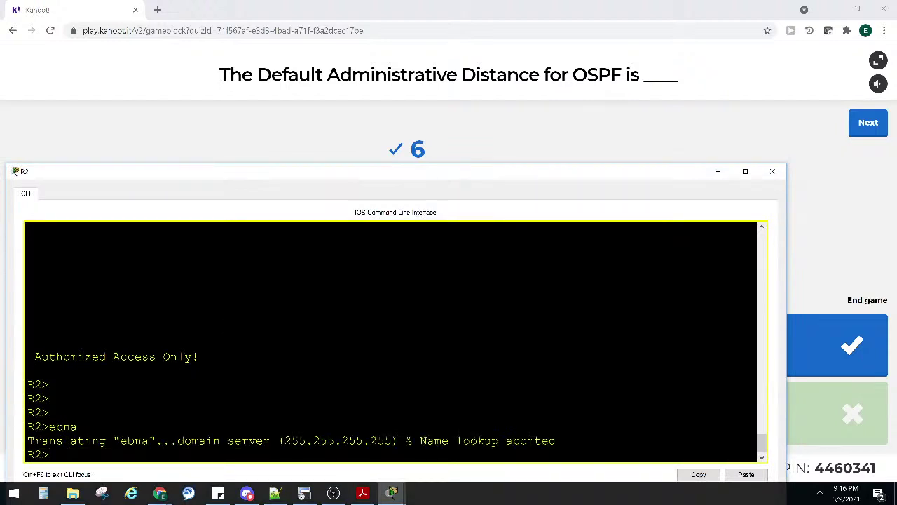
# Enter privileged mode on R2 with "ena" and display the routing table with "sho ip ro".
pyautogui.press('Return')
pyautogui.press('Return')
pyautogui.press('Return')
pyautogui.press('Return')
pyautogui.write('ena')
pyautogui.press('Return')
pyautogui.write('sho ip ')
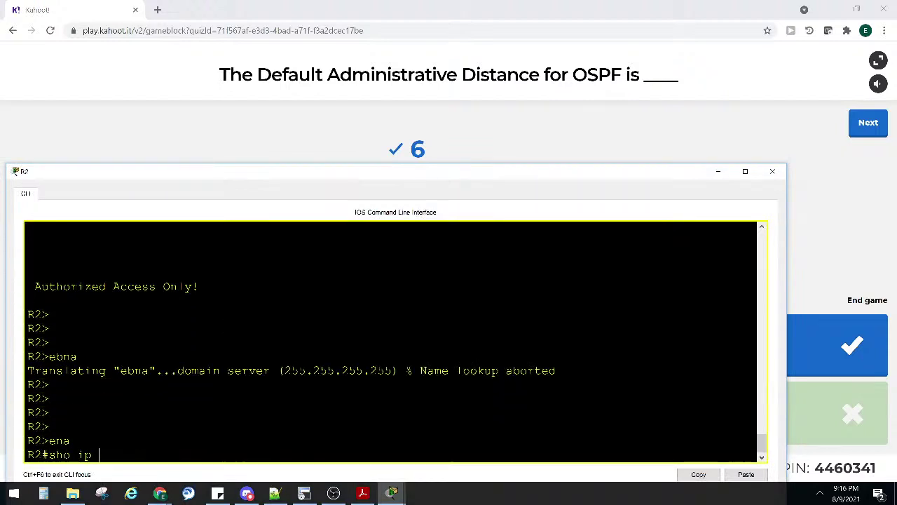
pyautogui.write('ro')
pyautogui.press('Return')
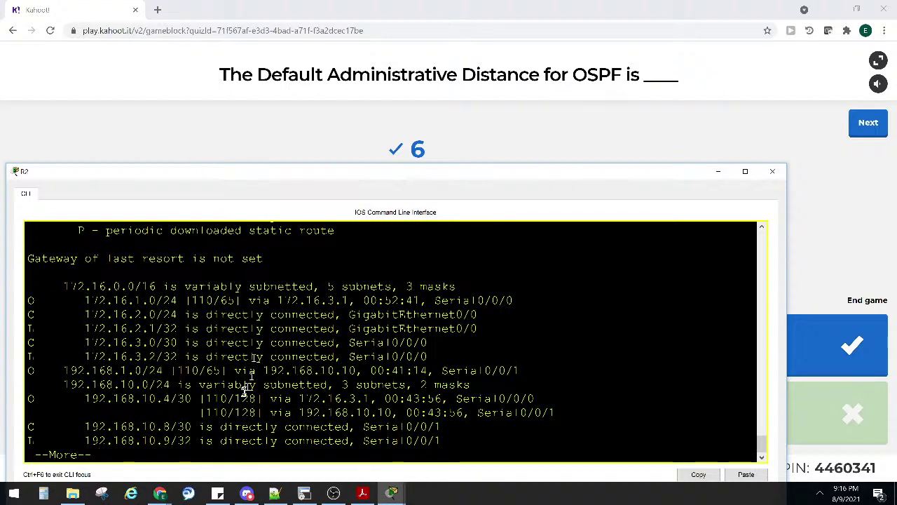
# Highlight the O code and the bracketed distance/metric of the 192.168.10.4/30 route, and close R2's window.
pyautogui.moveTo(228, 405); pyautogui.dragTo(197, 400)
pyautogui.moveTo(26, 400); pyautogui.dragTo(43, 395)
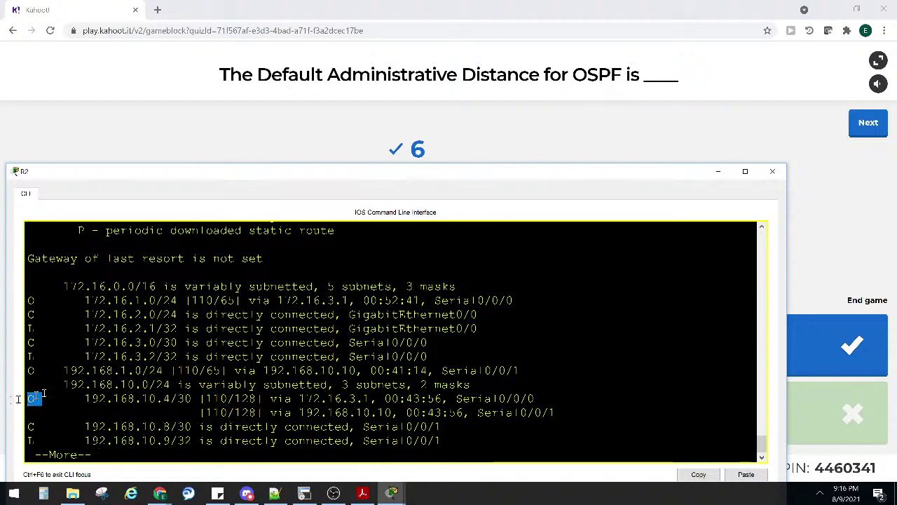
pyautogui.moveTo(228, 405); pyautogui.dragTo(255, 404)
pyautogui.click(257, 398)
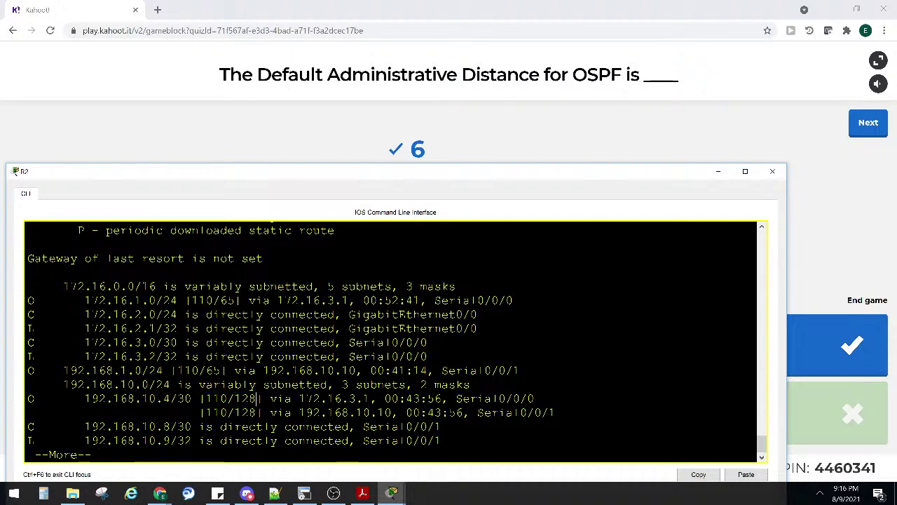
pyautogui.click(773, 171)
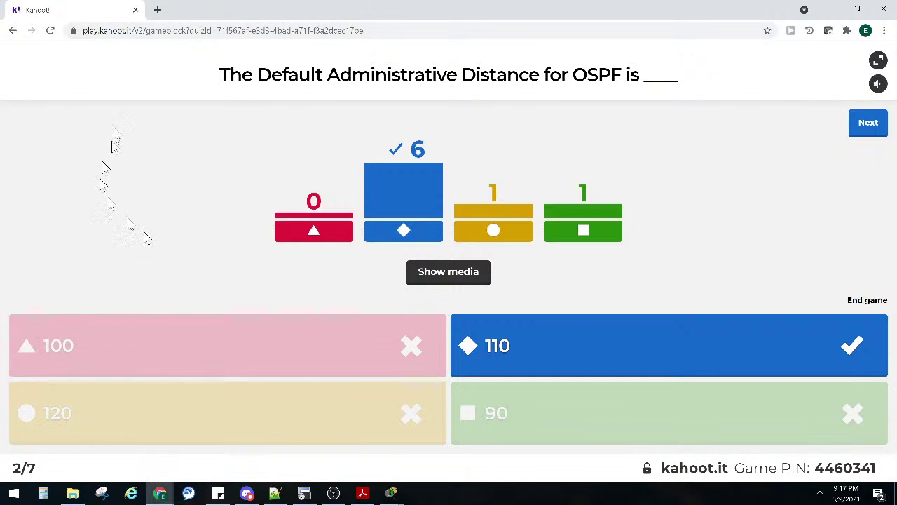
# Search Google in a new tab for "administrative distance chart" and look through the image results.
pyautogui.click(156, 12)
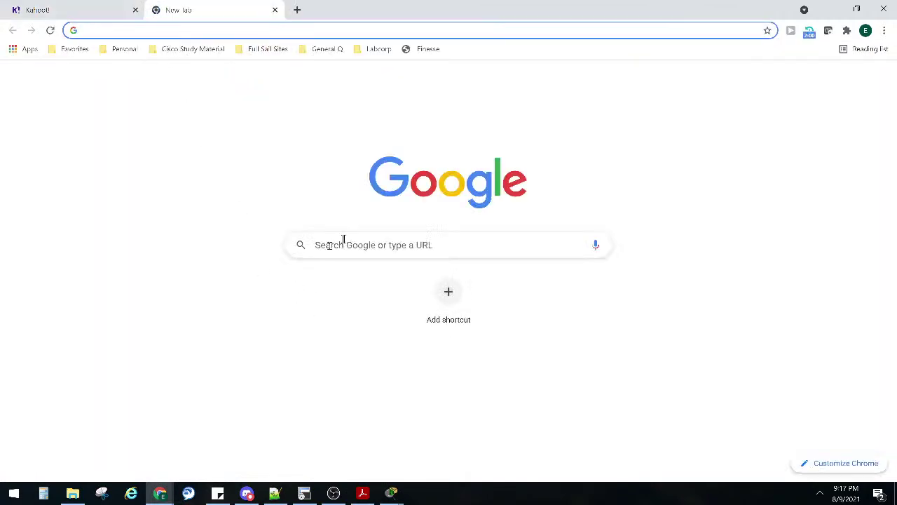
pyautogui.click(340, 244)
pyautogui.write('admini')
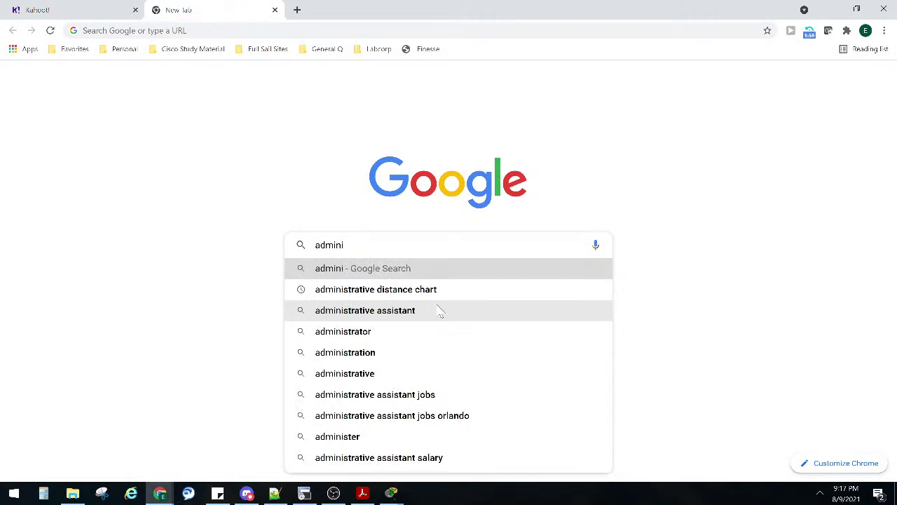
pyautogui.press('Down')
pyautogui.press('Return')
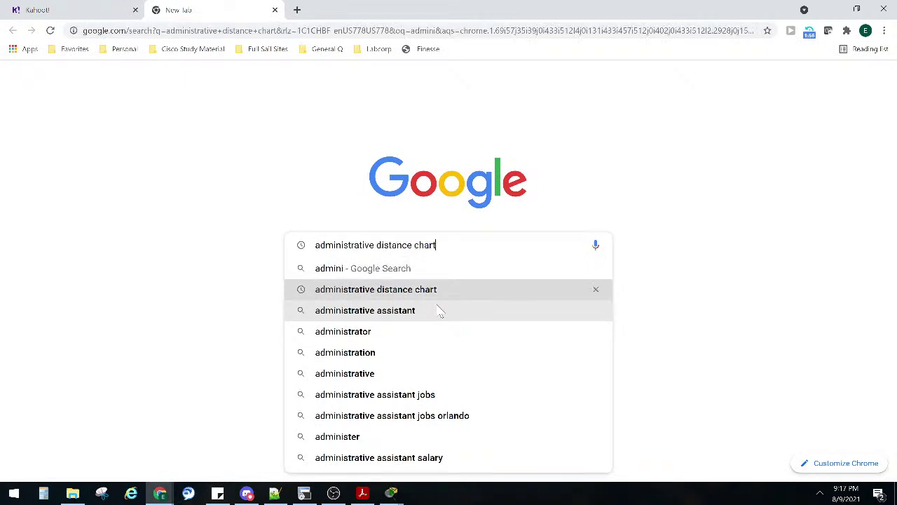
pyautogui.click(254, 253)
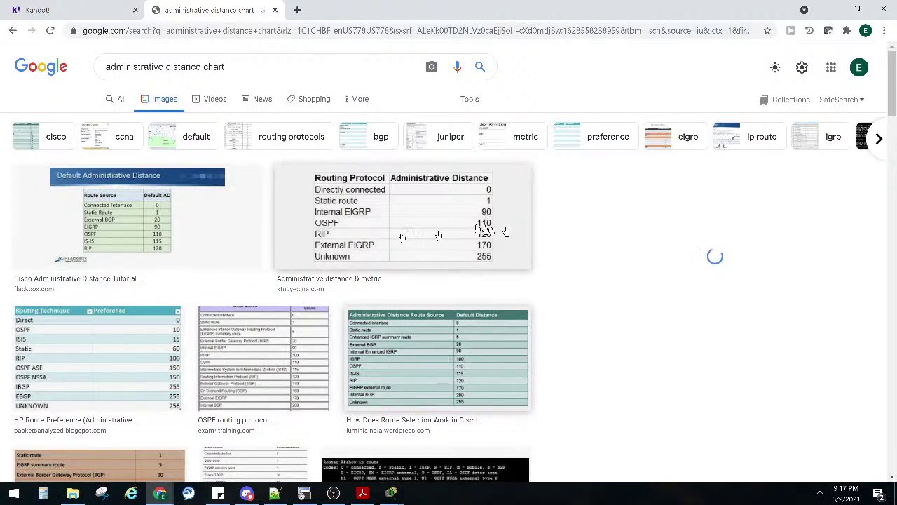
pyautogui.scroll(-2, 143, 351)
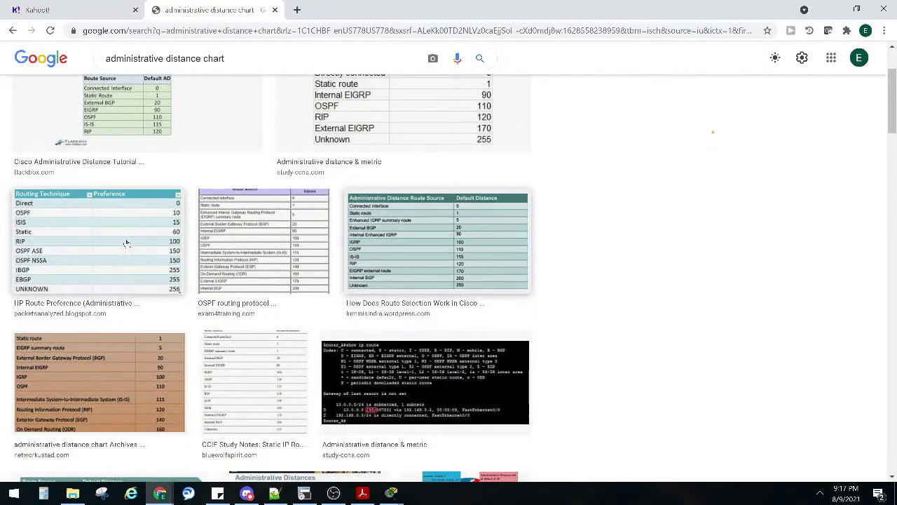
# Return to the Kahoot! quiz and advance past the scoreboard to the third question.
pyautogui.click(32, 10)
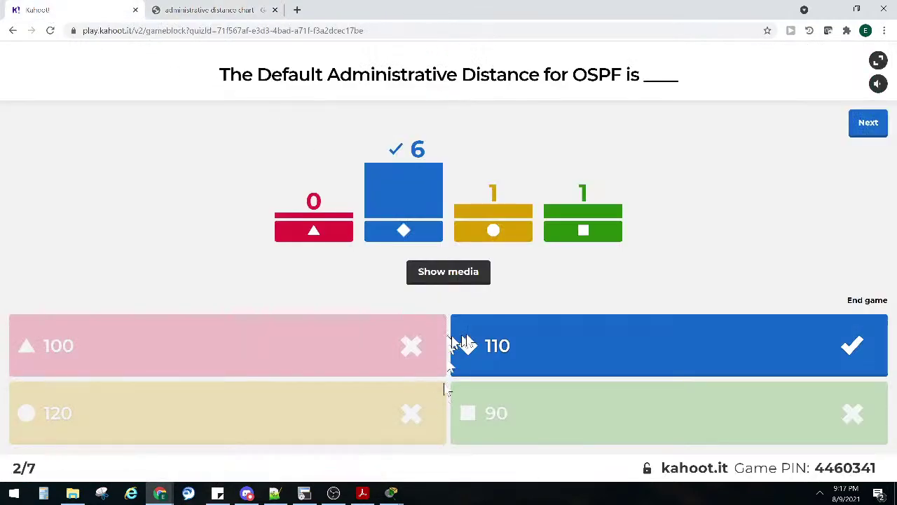
pyautogui.click(867, 122)
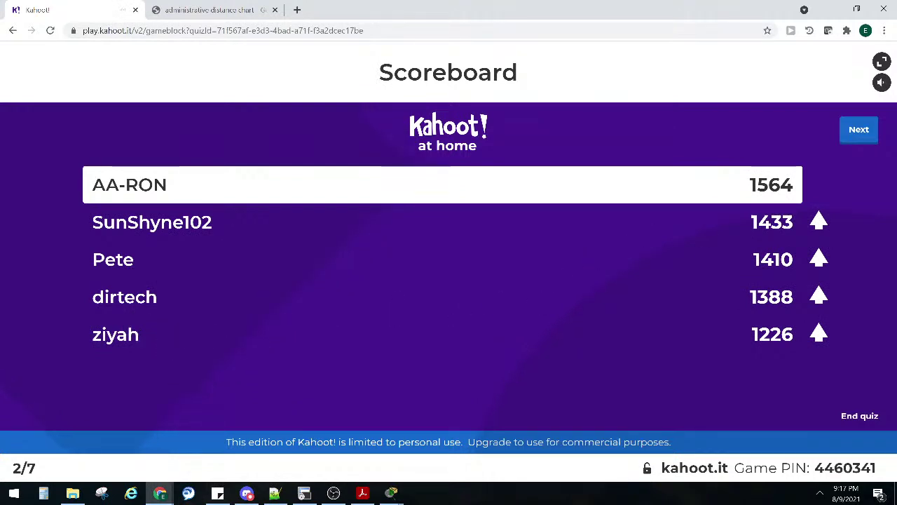
pyautogui.click(851, 138)
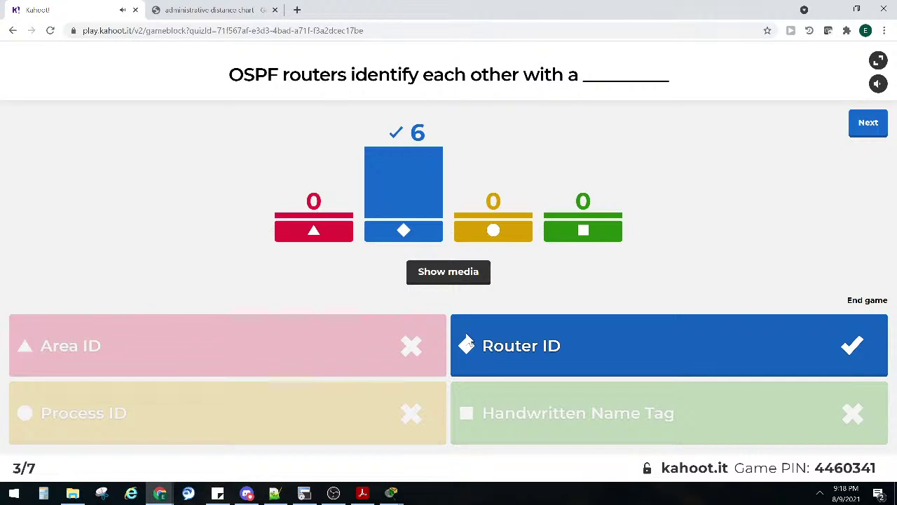
# Bring up the PT Activity instructions and highlight "R1 = 1.1.1.1" and the word "ID" in the Router ID requirement.
pyautogui.moveTo(391, 493)
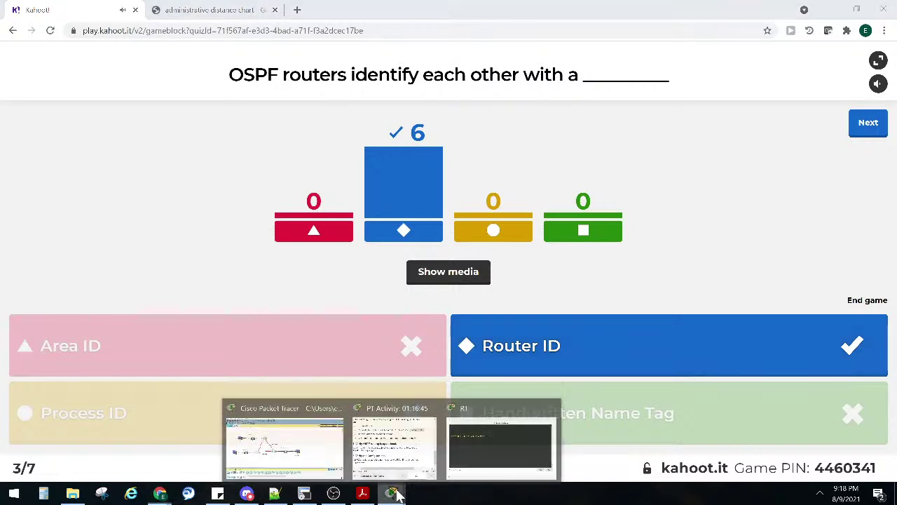
pyautogui.click(394, 445)
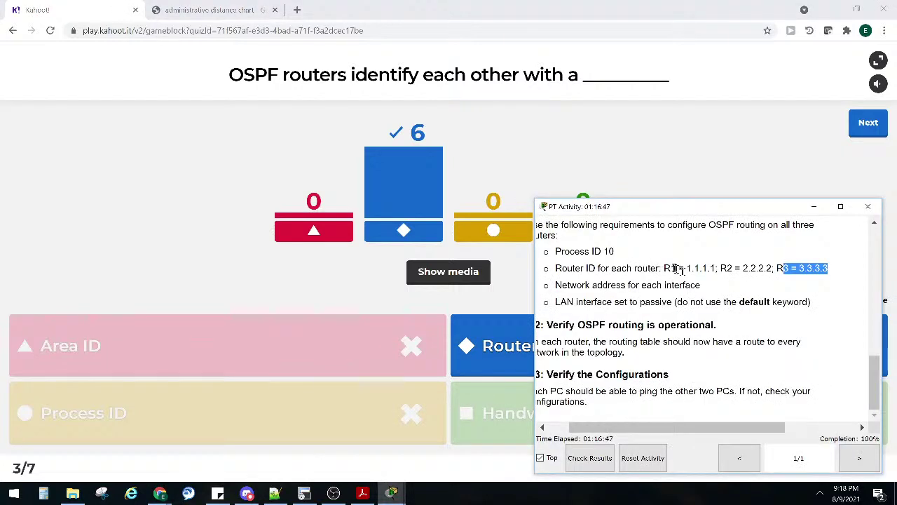
pyautogui.moveTo(664, 269); pyautogui.dragTo(720, 269)
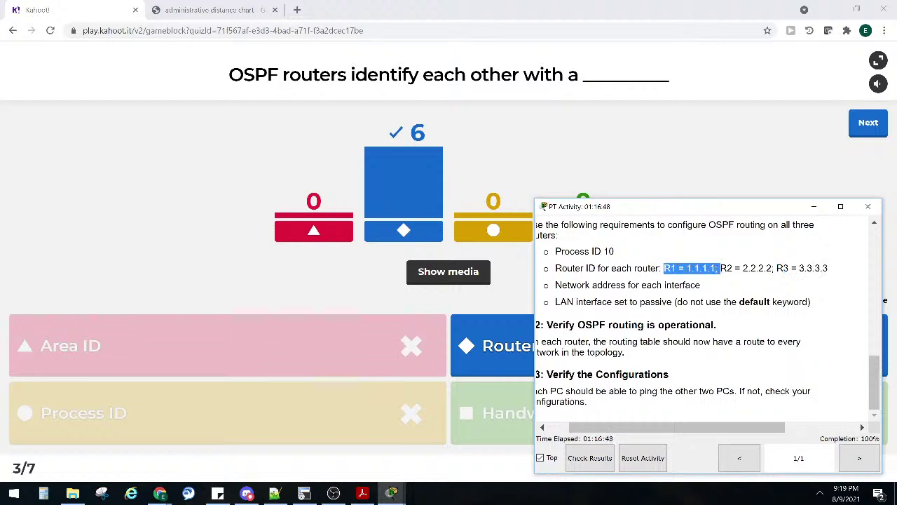
pyautogui.click(599, 273)
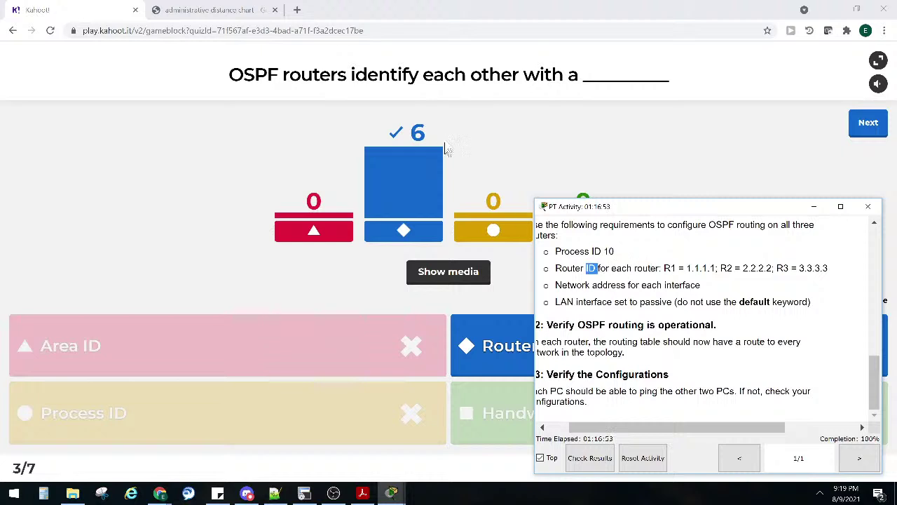
# Highlight "identify" in the quiz question and R1's router ID in the activity instructions, and clear the instruction selection.
pyautogui.moveTo(313, 74); pyautogui.dragTo(414, 76)
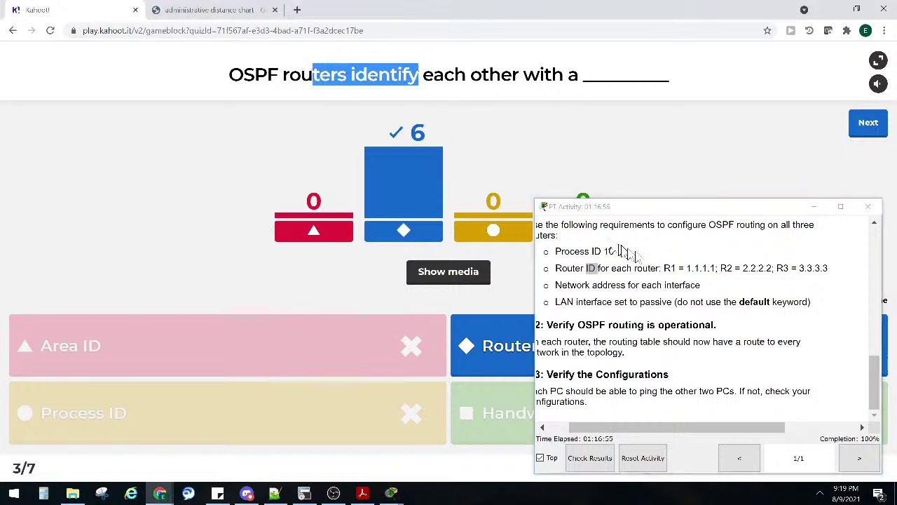
pyautogui.moveTo(691, 269); pyautogui.dragTo(739, 268)
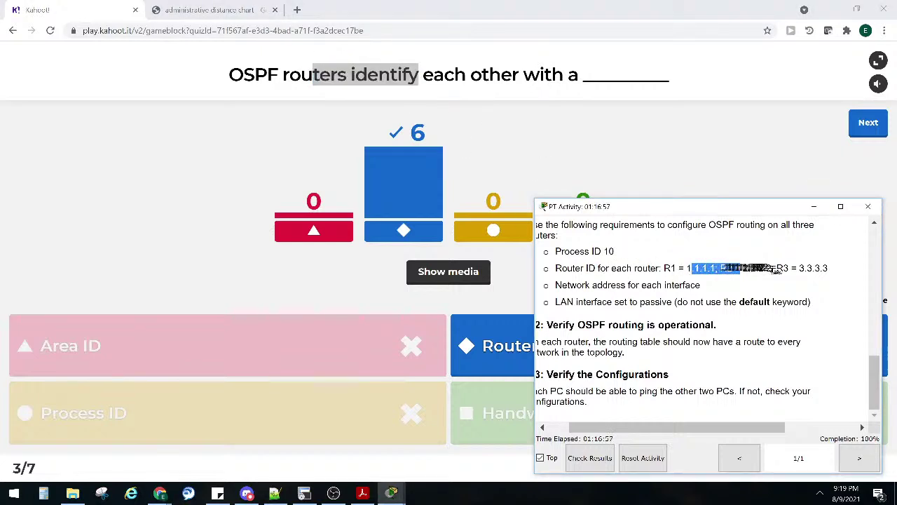
pyautogui.click(738, 269)
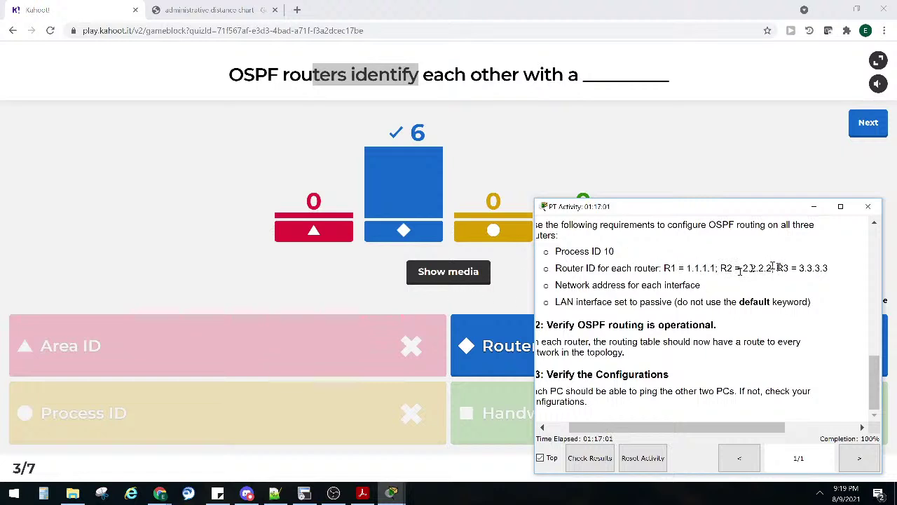
# Highlight the router IDs of R1, R2 and R3 in the activity instructions, and show the administrative distance chart results.
pyautogui.moveTo(824, 271); pyautogui.dragTo(661, 269)
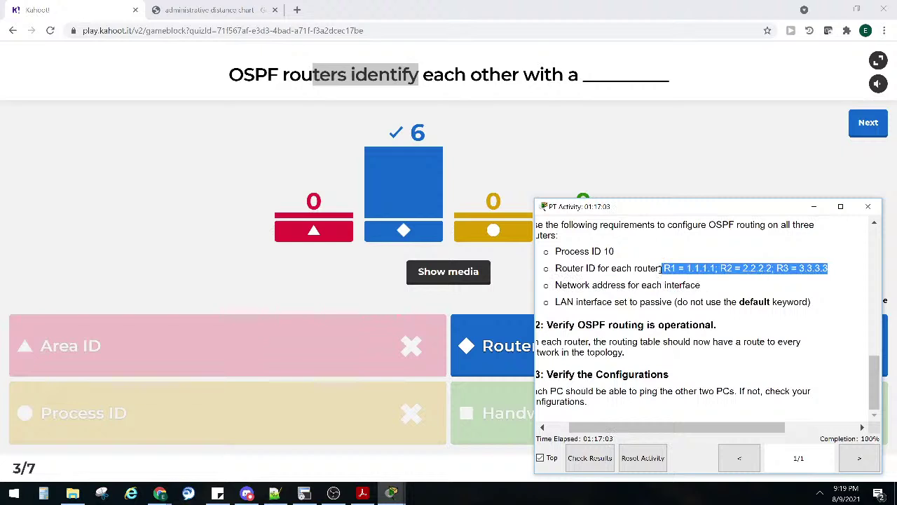
pyautogui.click(425, 75)
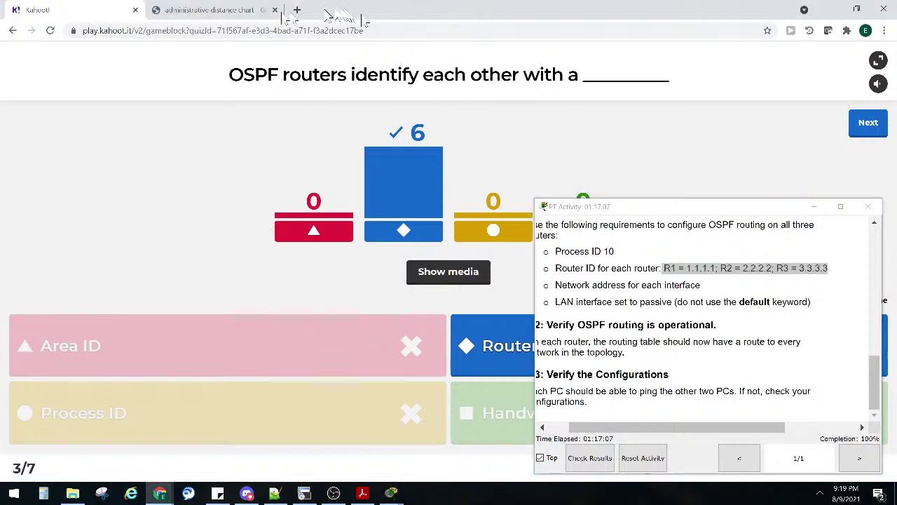
pyautogui.click(205, 22)
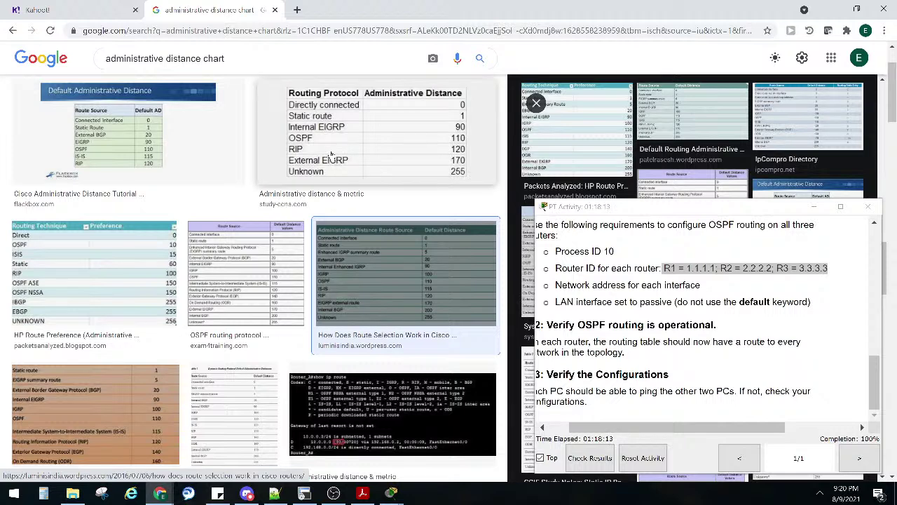
# Return to the Kahoot! quiz, minimize the PT Activity window and advance past the scoreboard to the fourth question.
pyautogui.click(69, 10)
pyautogui.click(814, 206)
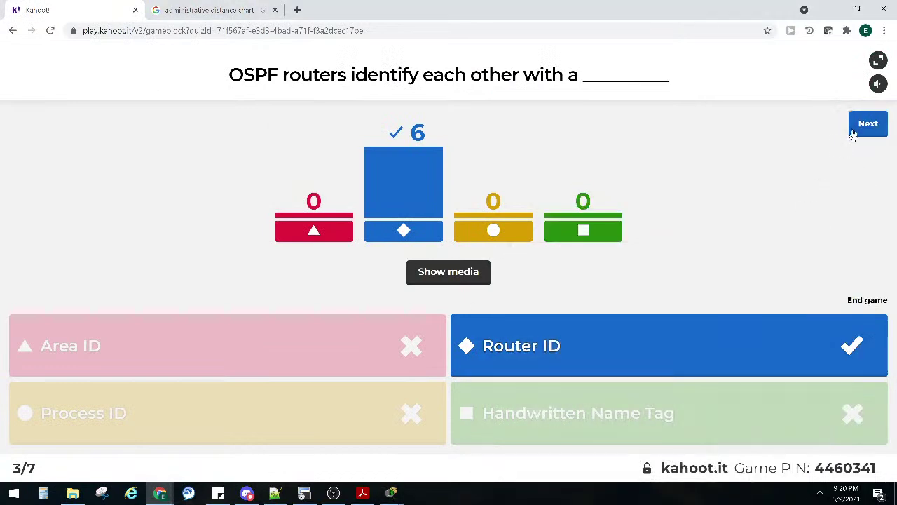
pyautogui.click(857, 126)
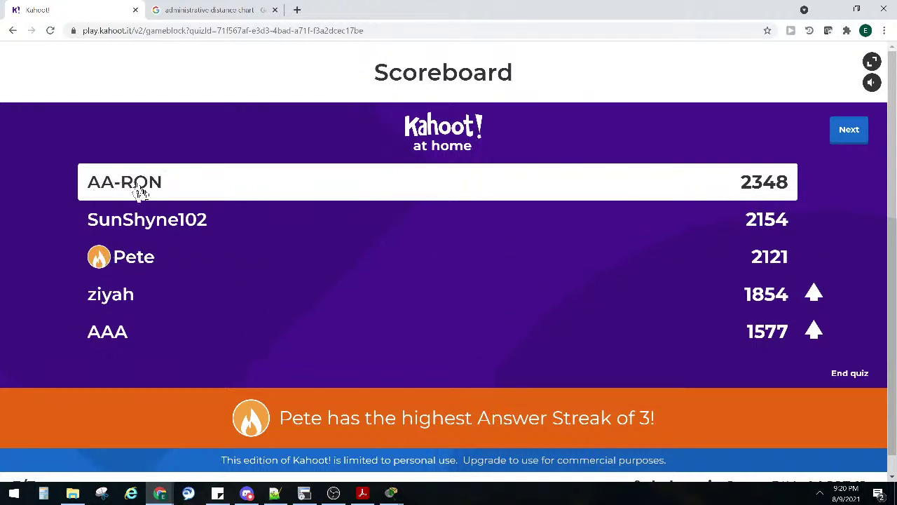
pyautogui.click(859, 134)
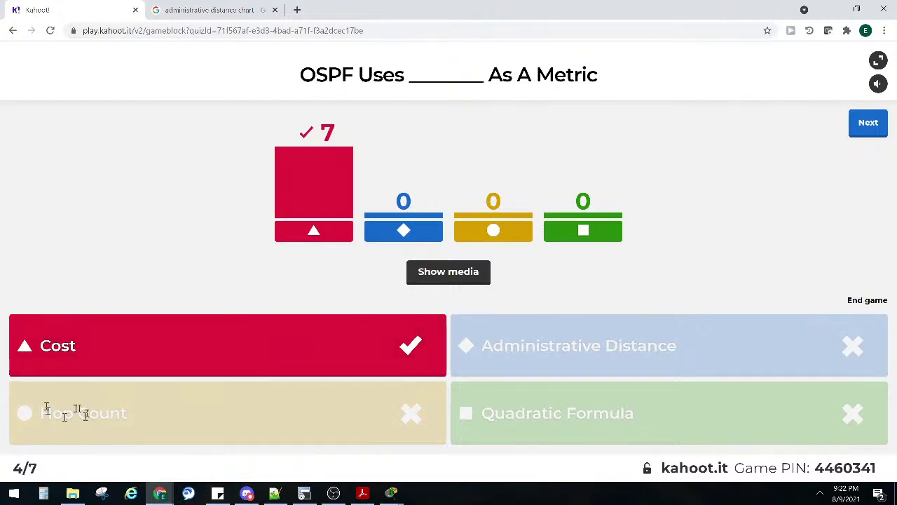
# Highlight the wrong answers "Hop Count", "Administrative Distance" and "Quadratic Formula", and the question about the metric OSPF uses.
pyautogui.moveTo(128, 415); pyautogui.dragTo(42, 417)
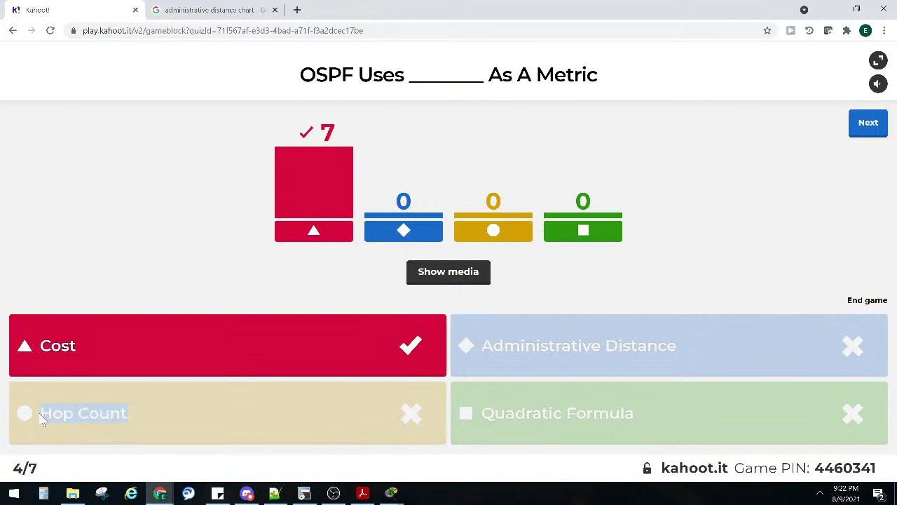
pyautogui.click(489, 343)
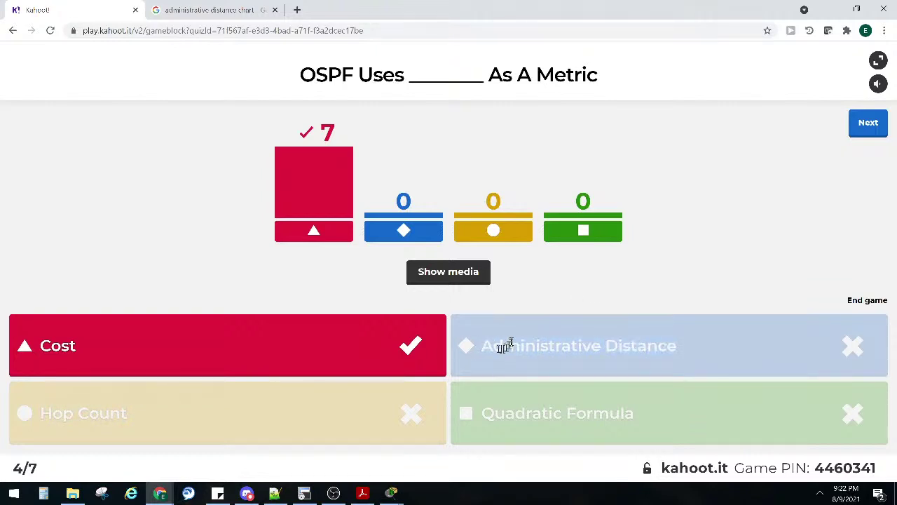
pyautogui.moveTo(484, 413); pyautogui.dragTo(639, 417)
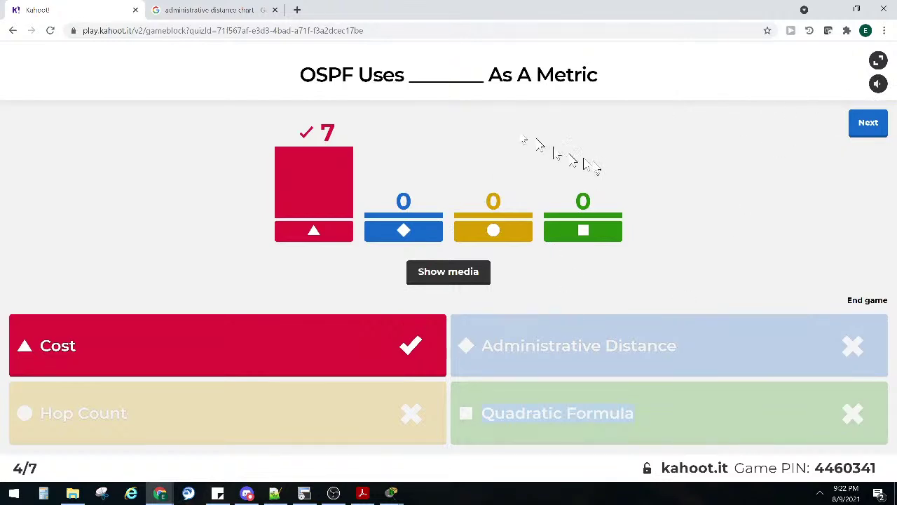
pyautogui.moveTo(302, 73); pyautogui.dragTo(581, 53)
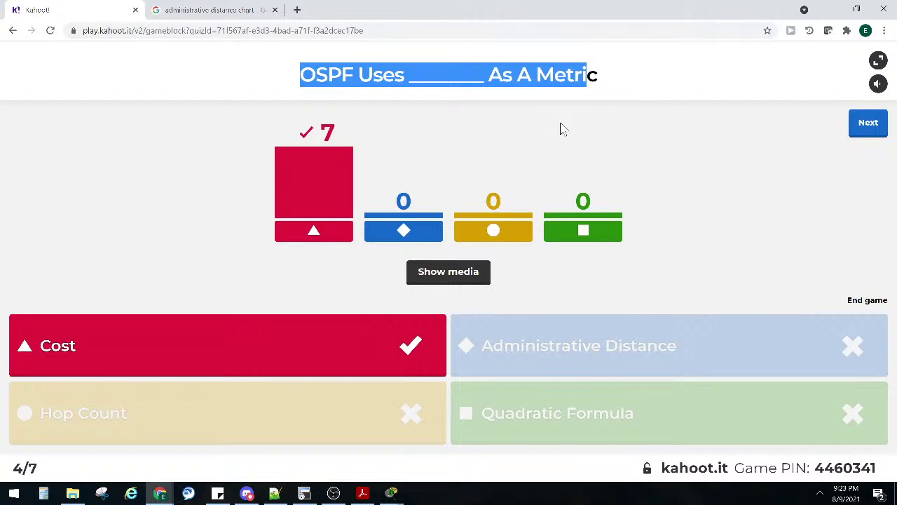
# Bring up the browser window with the "learning pyramid" image results, and return to the Kahoot! quiz.
pyautogui.click(163, 491)
pyautogui.click(304, 445)
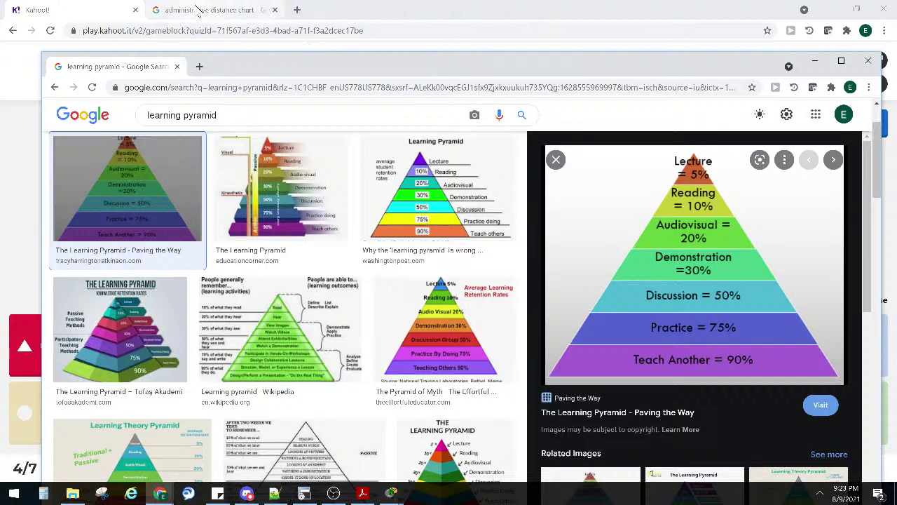
pyautogui.click(77, 10)
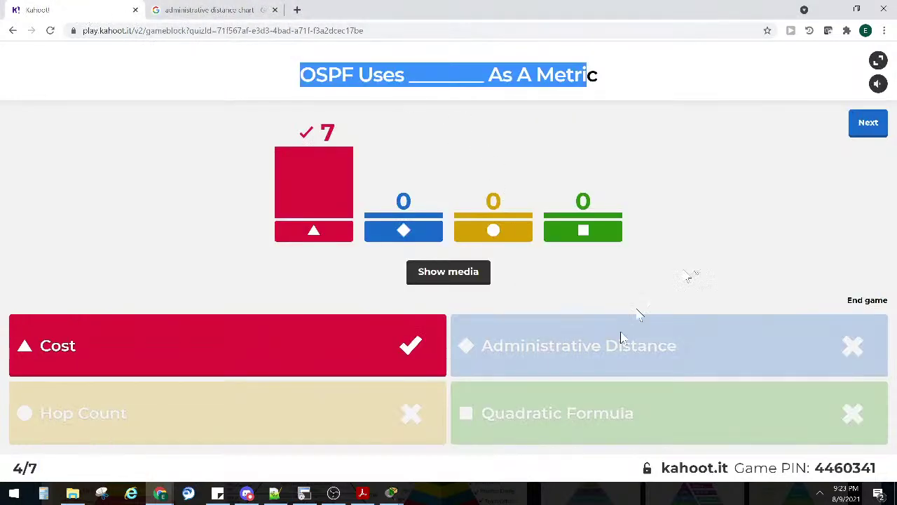
# Advance the quiz from the fourth question's results past the scoreboard to the fifth question.
pyautogui.click(861, 126)
pyautogui.moveTo(291, 493)
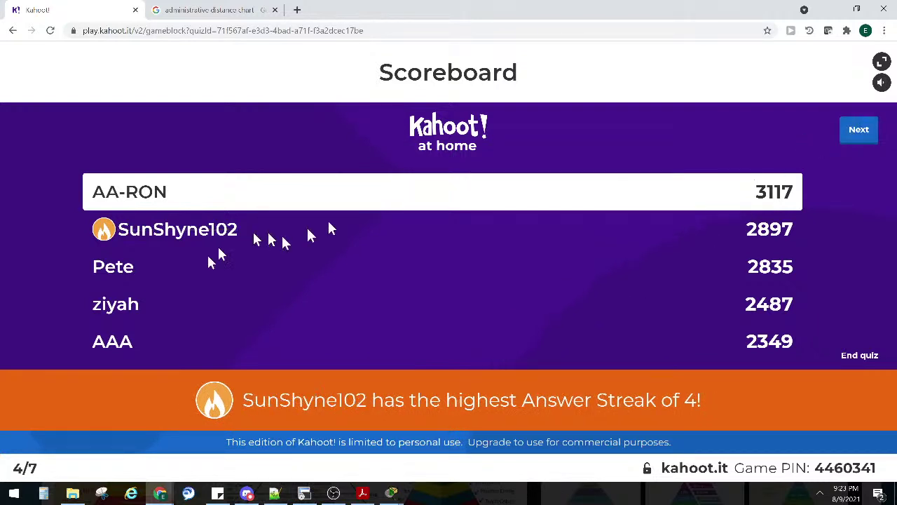
pyautogui.click(860, 133)
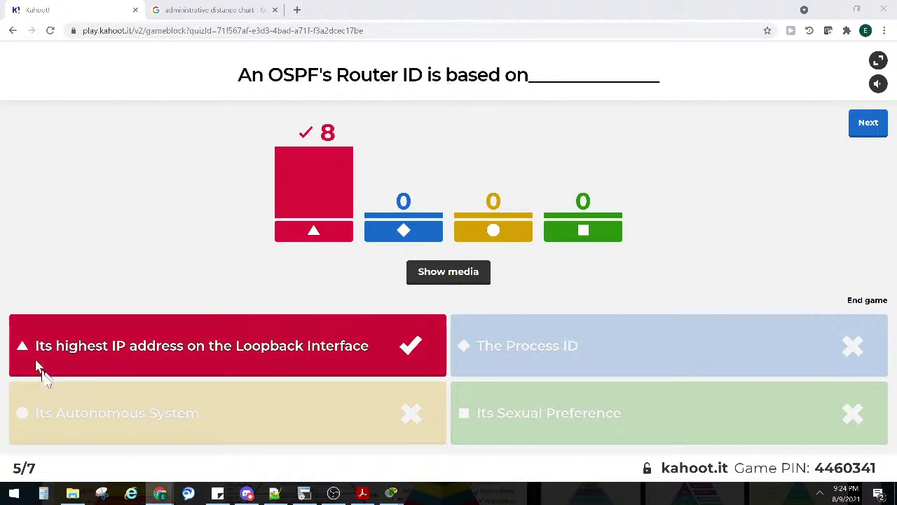
# Highlight the correct answer about the highest IP address on the Loopback Interface and each of the three wrong answers in turn.
pyautogui.moveTo(66, 346); pyautogui.dragTo(370, 346)
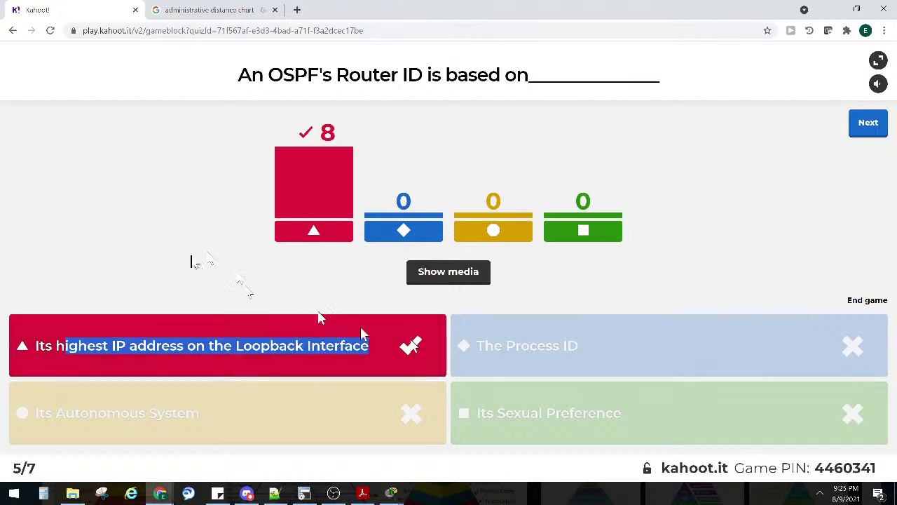
pyautogui.click(582, 349)
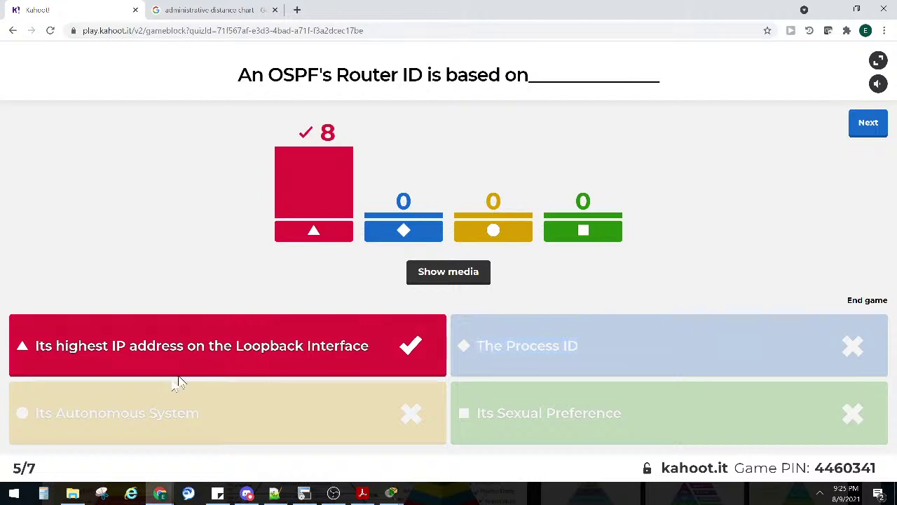
pyautogui.moveTo(200, 414); pyautogui.dragTo(21, 401)
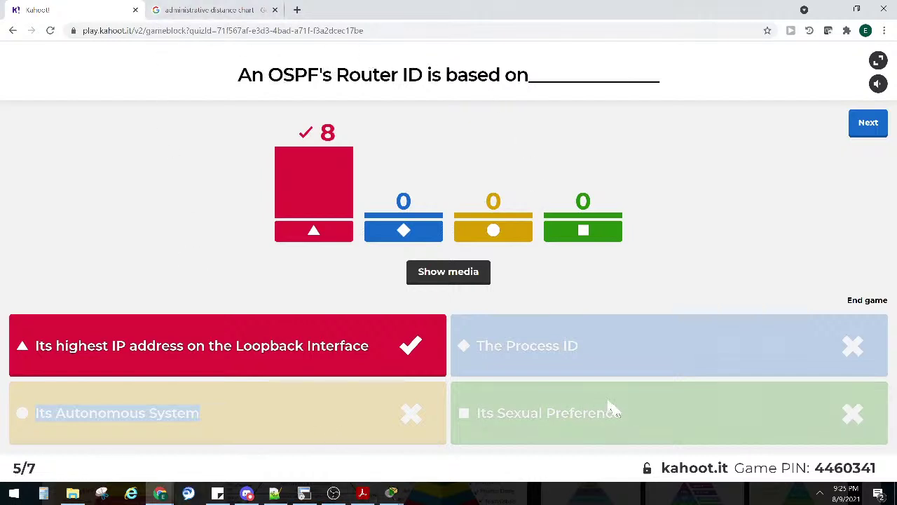
pyautogui.moveTo(617, 413); pyautogui.dragTo(464, 417)
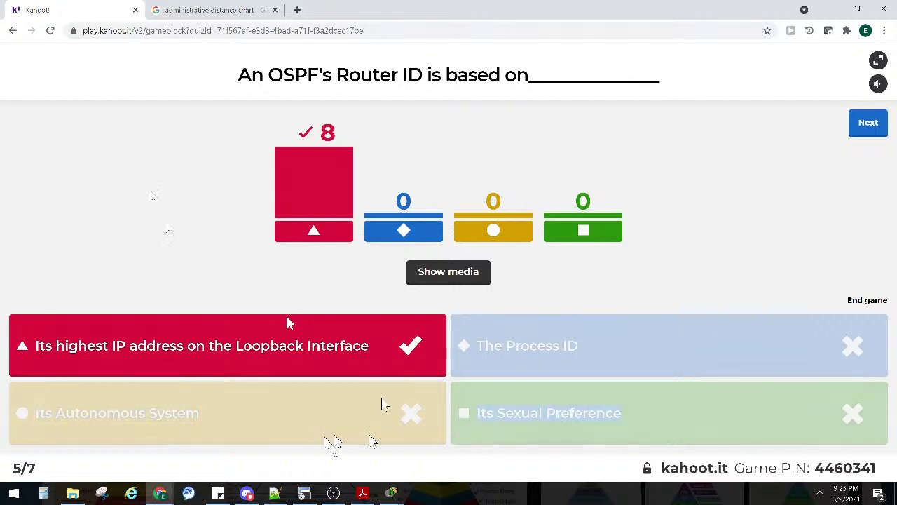
# Show the scoreboard after the fifth question and advance to the sixth question.
pyautogui.click(868, 125)
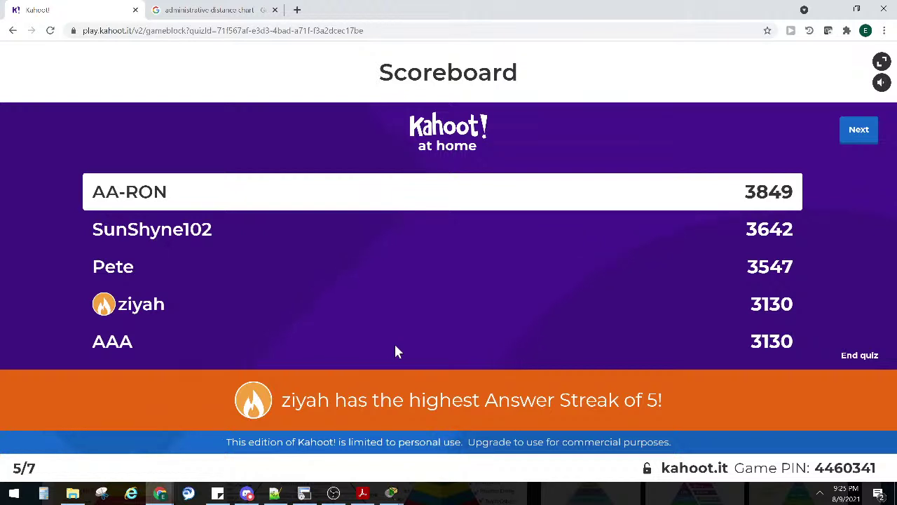
pyautogui.click(858, 129)
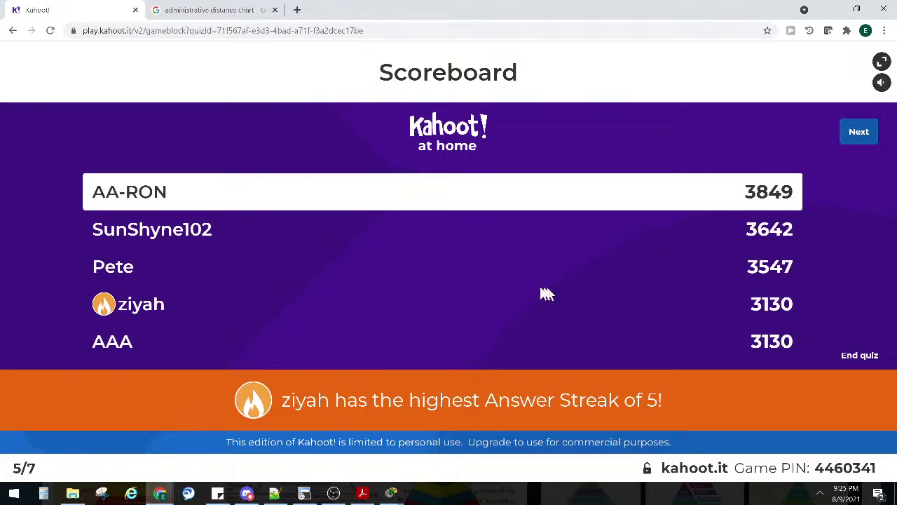